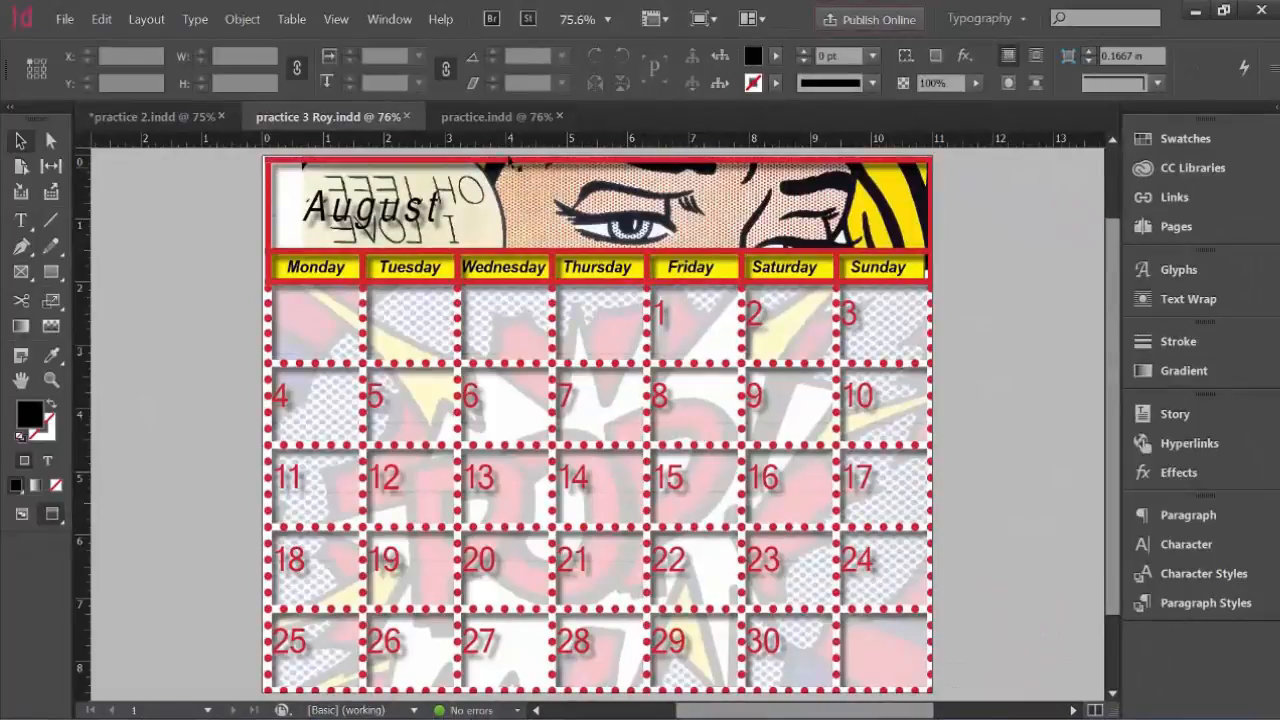
- Set up a new Letter document without facing pages, in landscape orientation, with a column gutter of 0 in
click(486, 122)
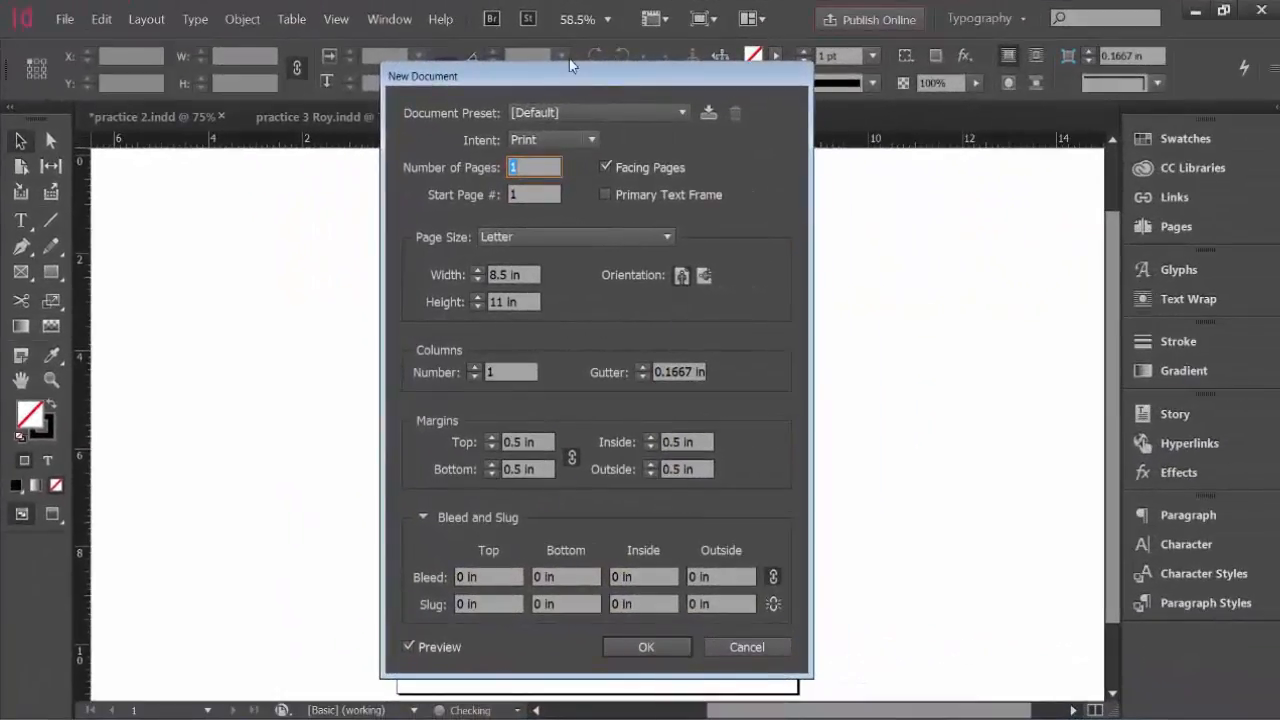
drag(569, 68, 555, 44)
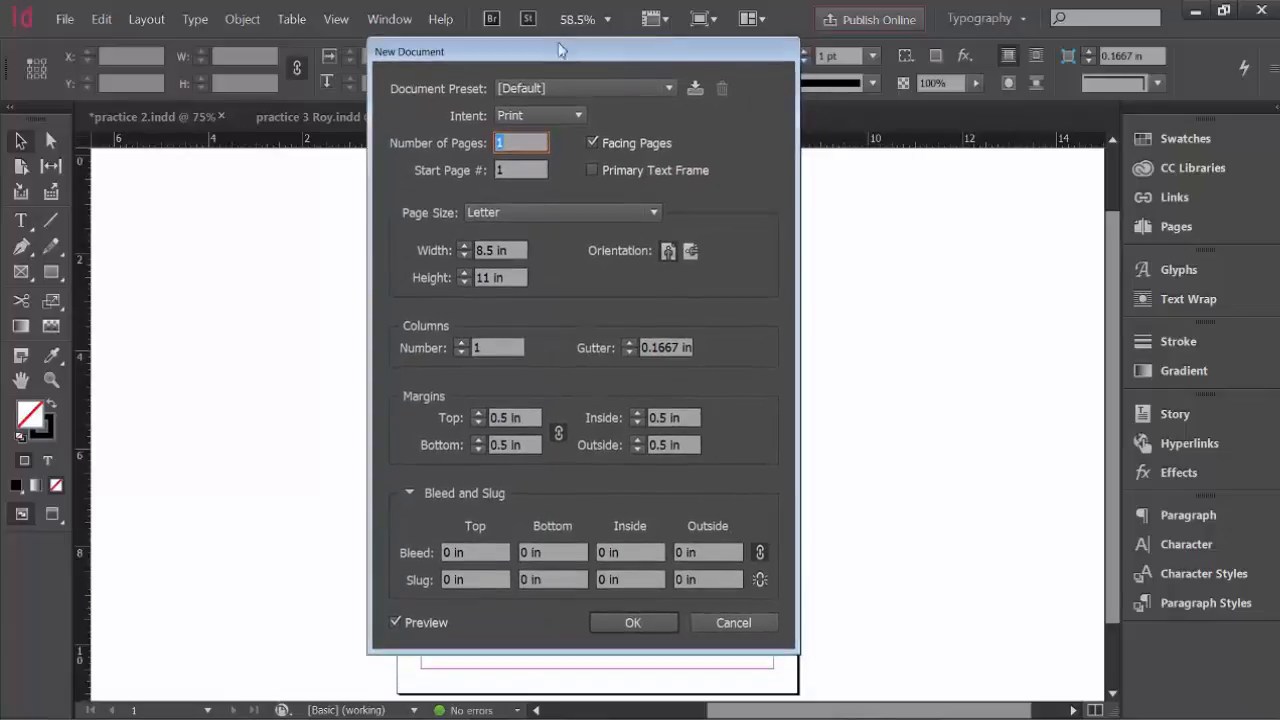
click(593, 142)
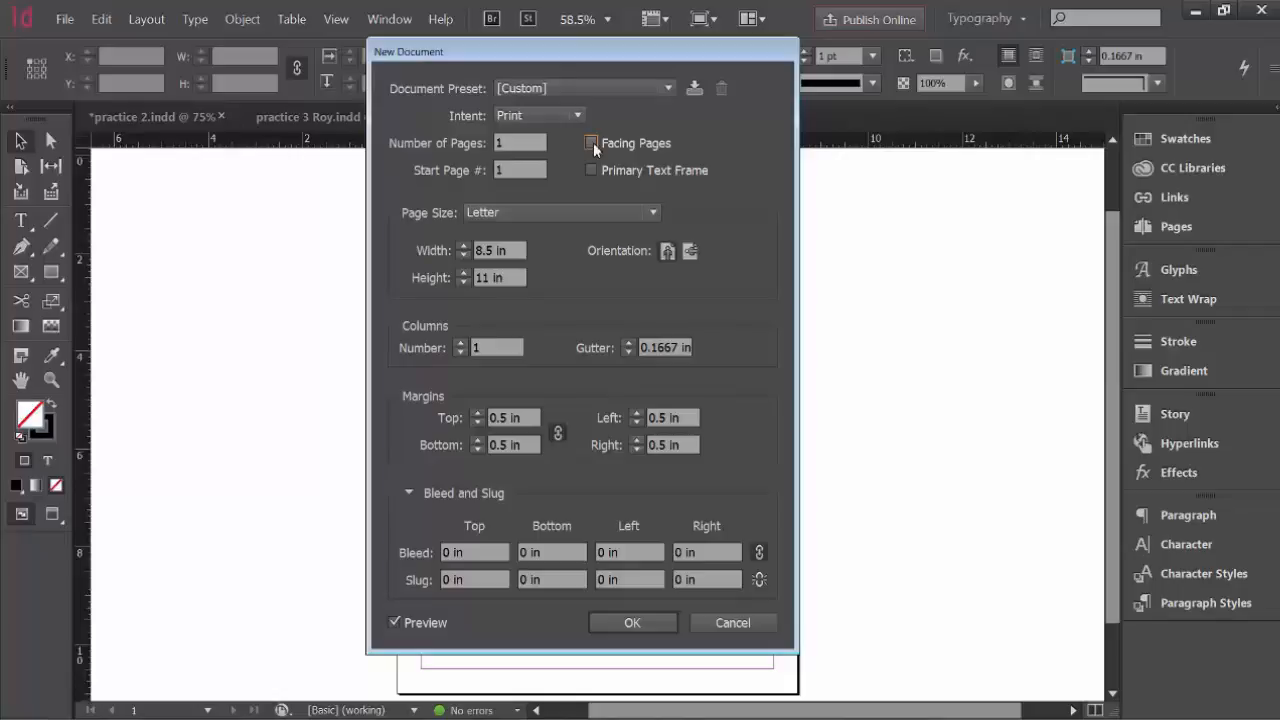
click(690, 252)
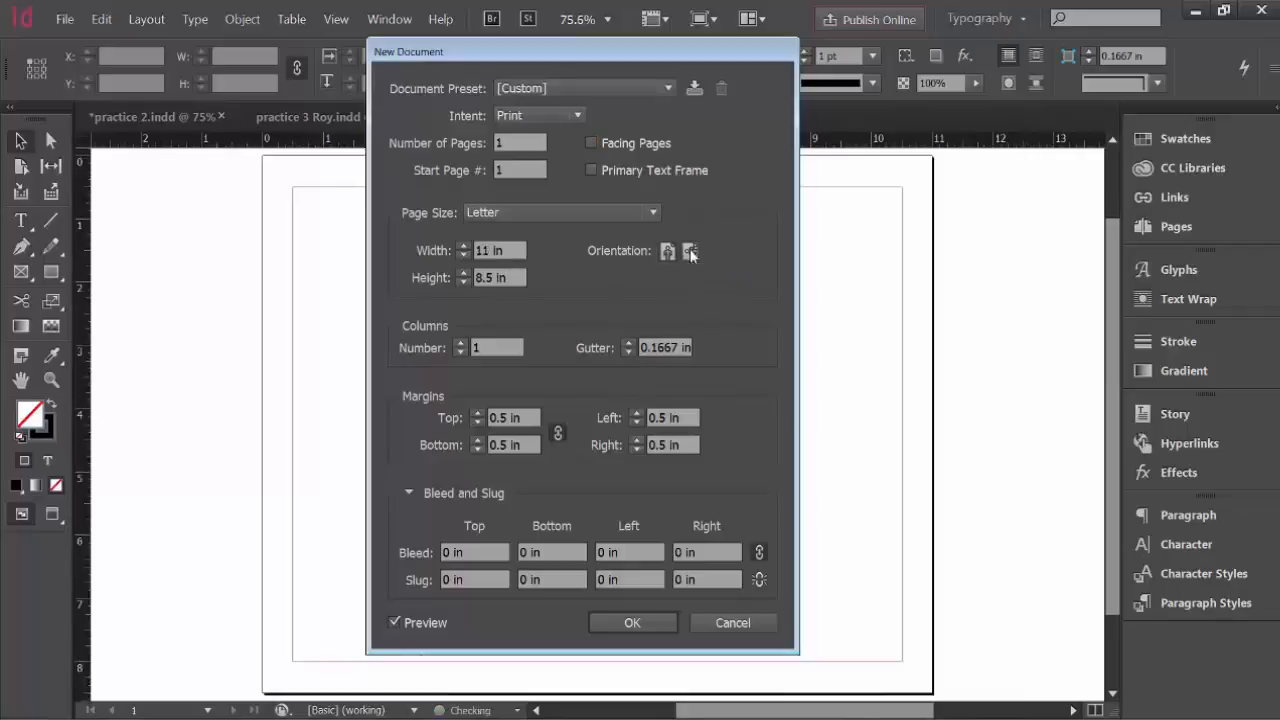
click(629, 351)
click(629, 351)
click(629, 351)
click(629, 351)
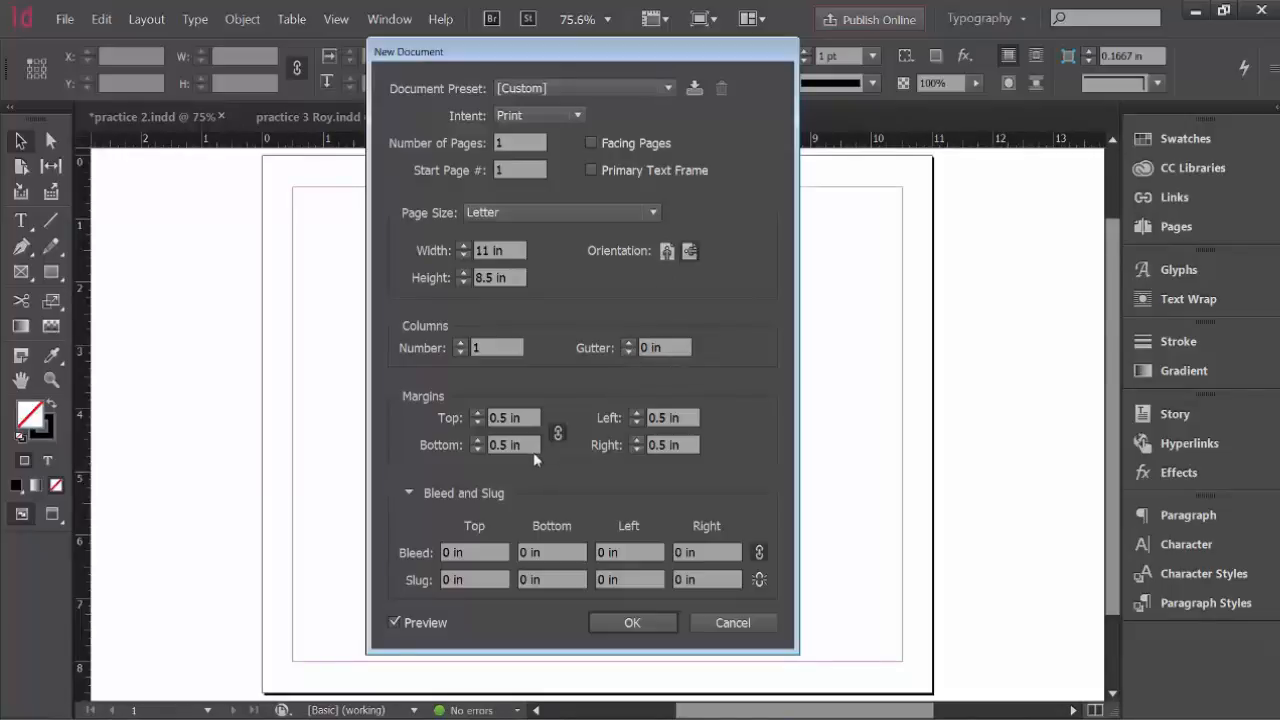
- Reduce all four linked margins to 0 in, copying the intermediate value 0.0625 in on the way down
click(477, 425)
click(477, 425)
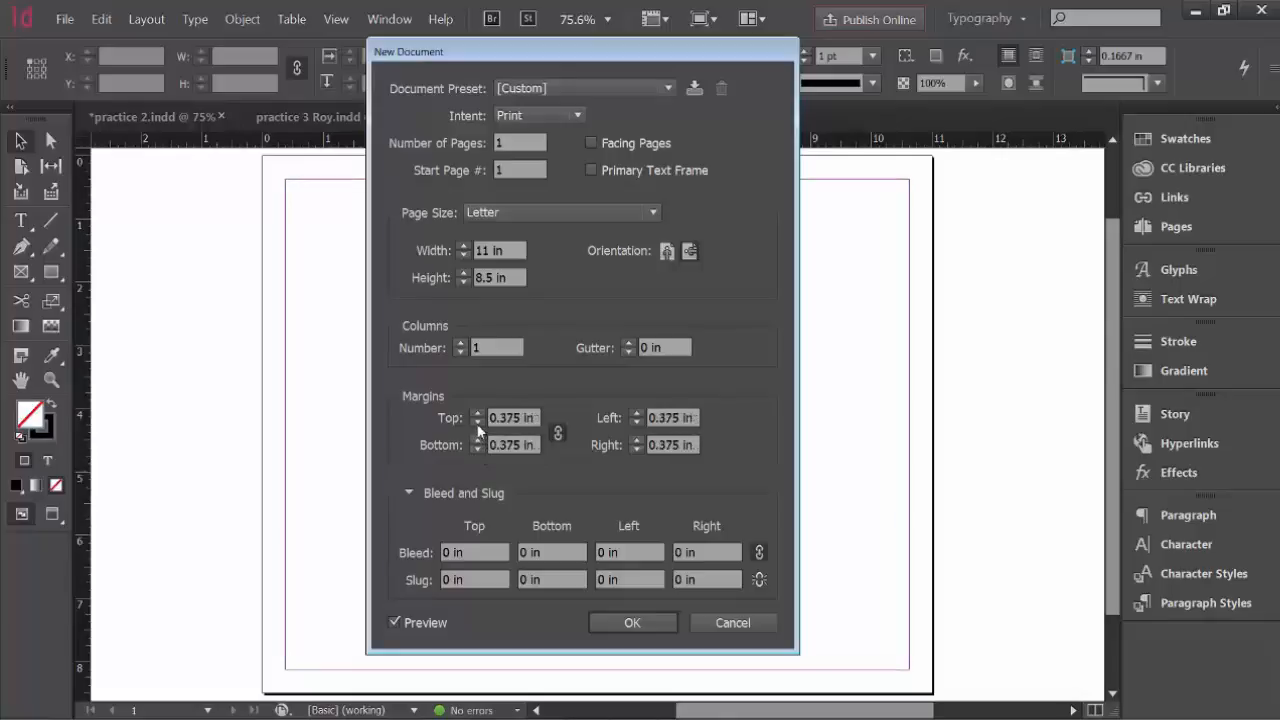
click(477, 425)
click(477, 425)
click(477, 425)
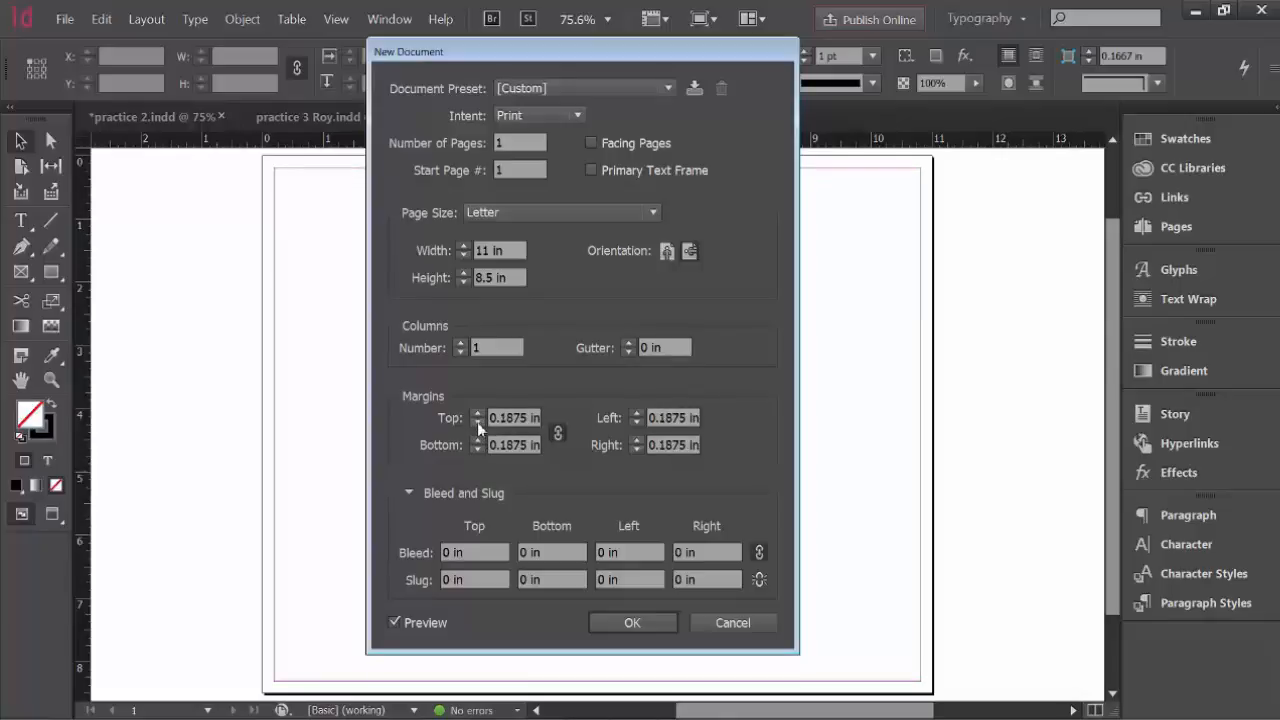
click(477, 424)
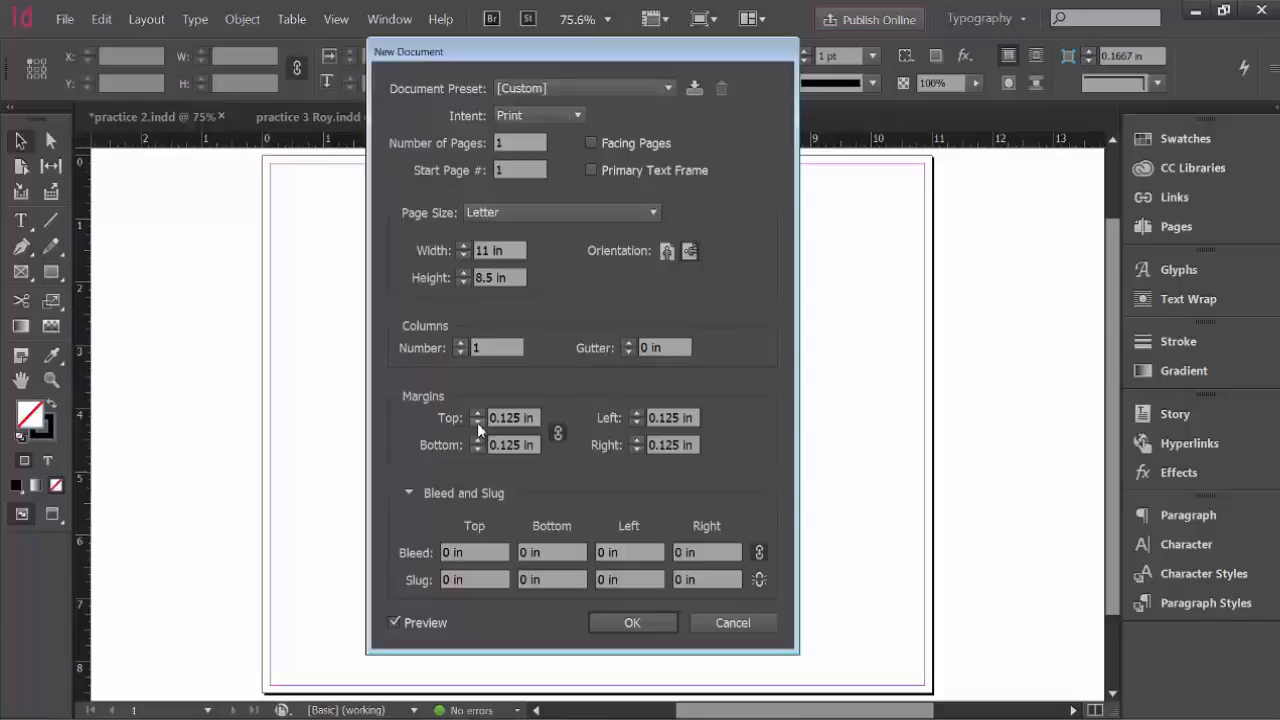
click(477, 422)
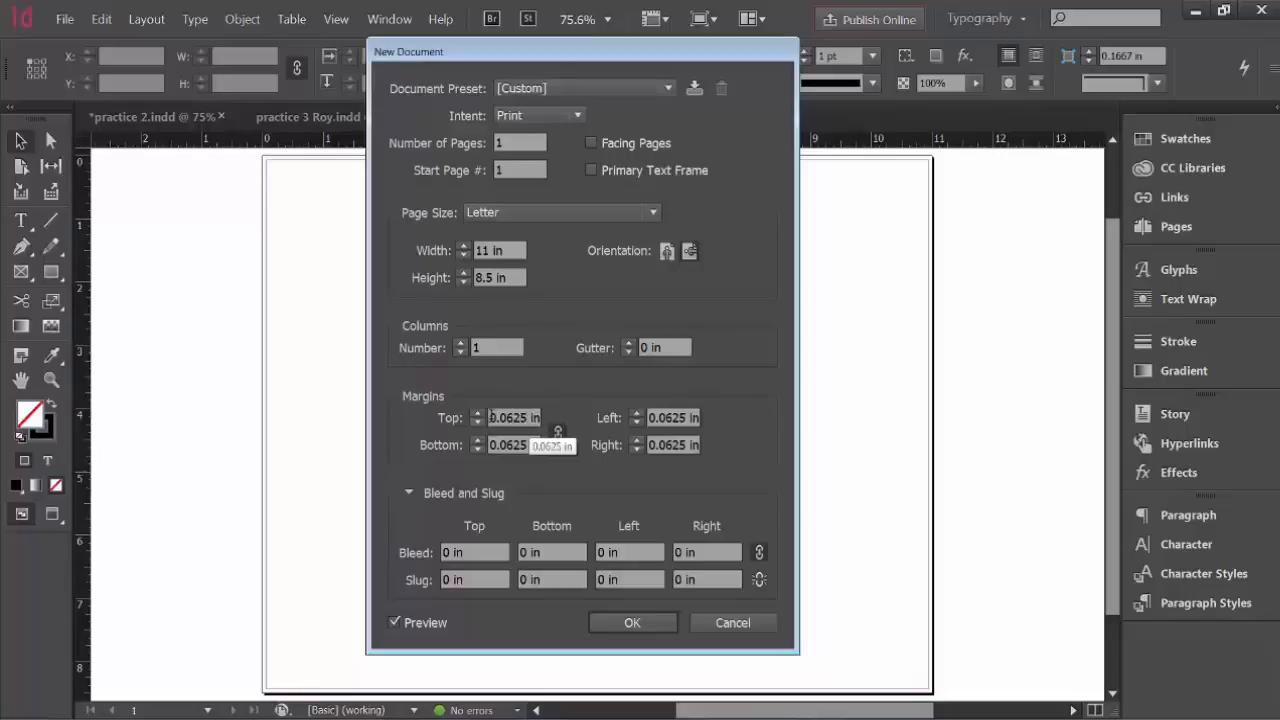
double_click(528, 418)
drag(529, 418, 543, 419)
key(ctrl+c)
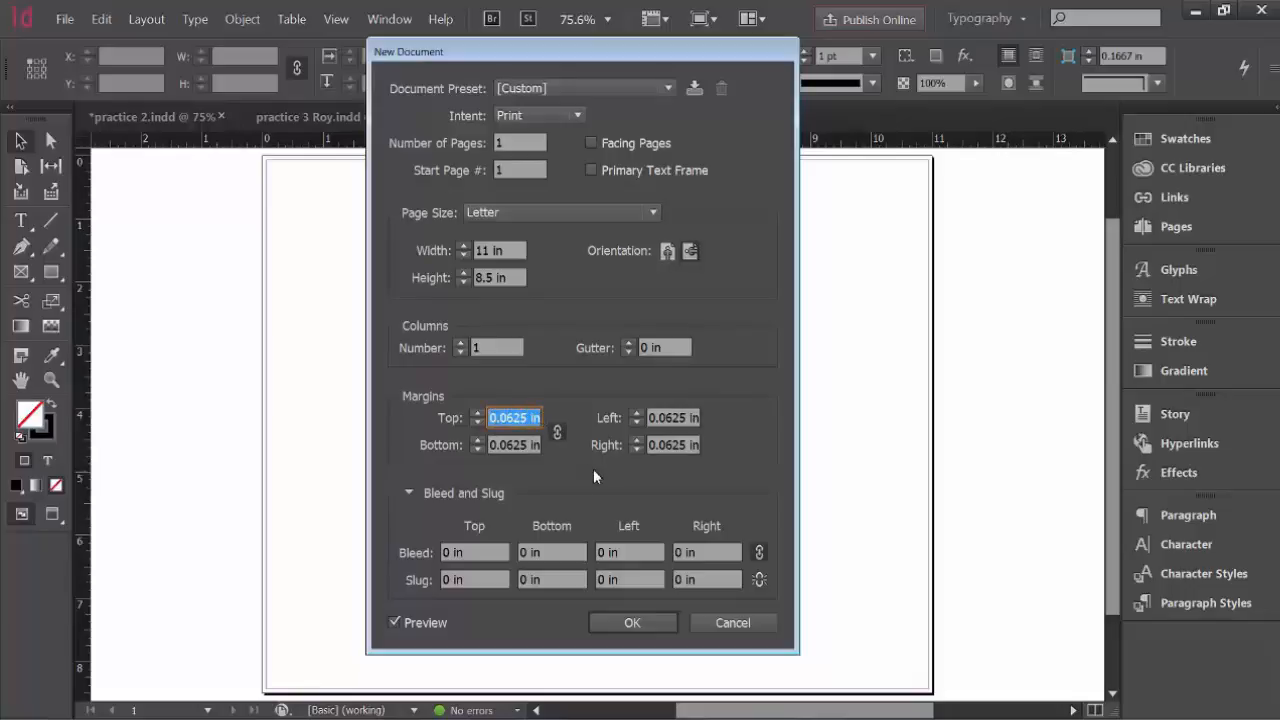
click(477, 424)
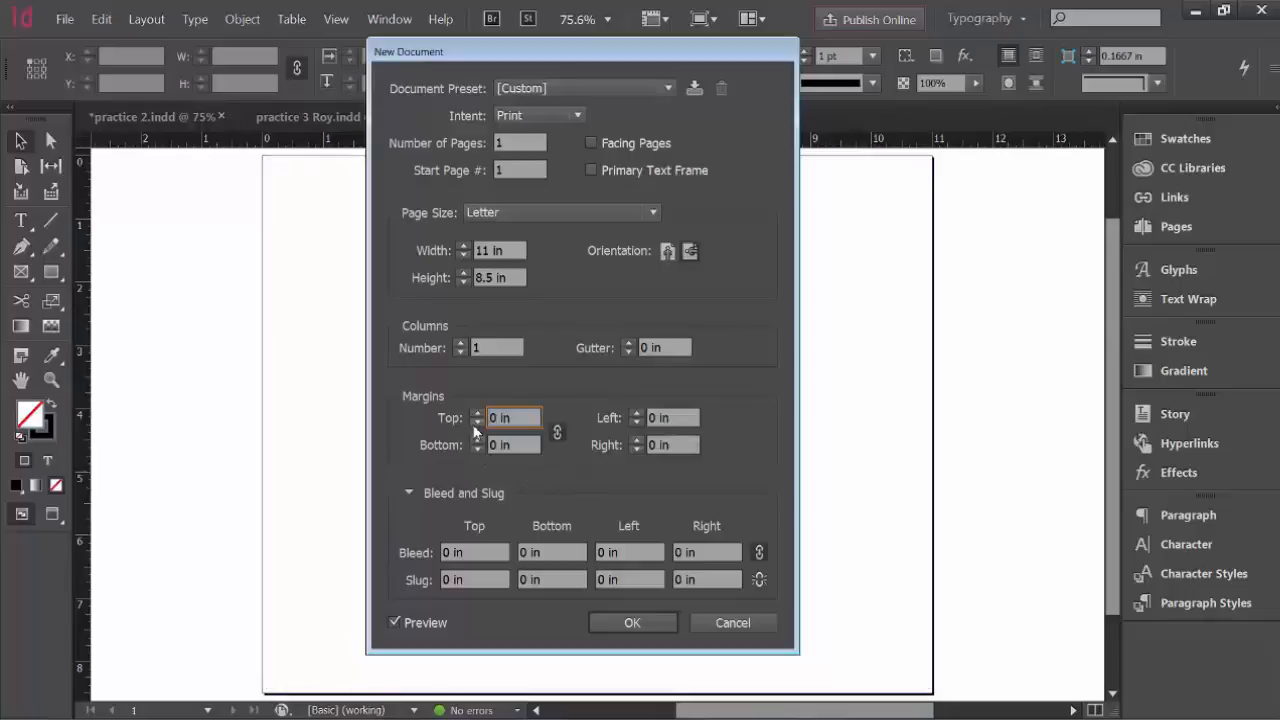
- Apply the copied 0.0625 in bleed to all four sides and create the document
click(465, 555)
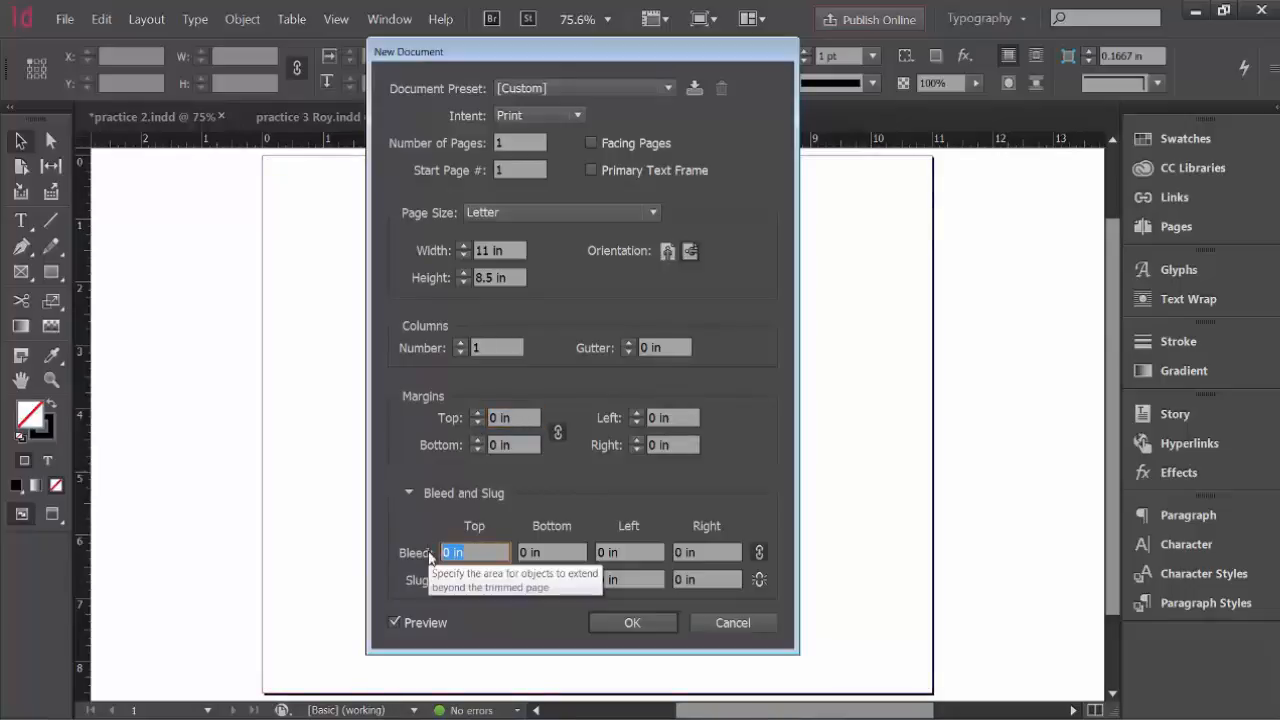
key(ctrl+v)
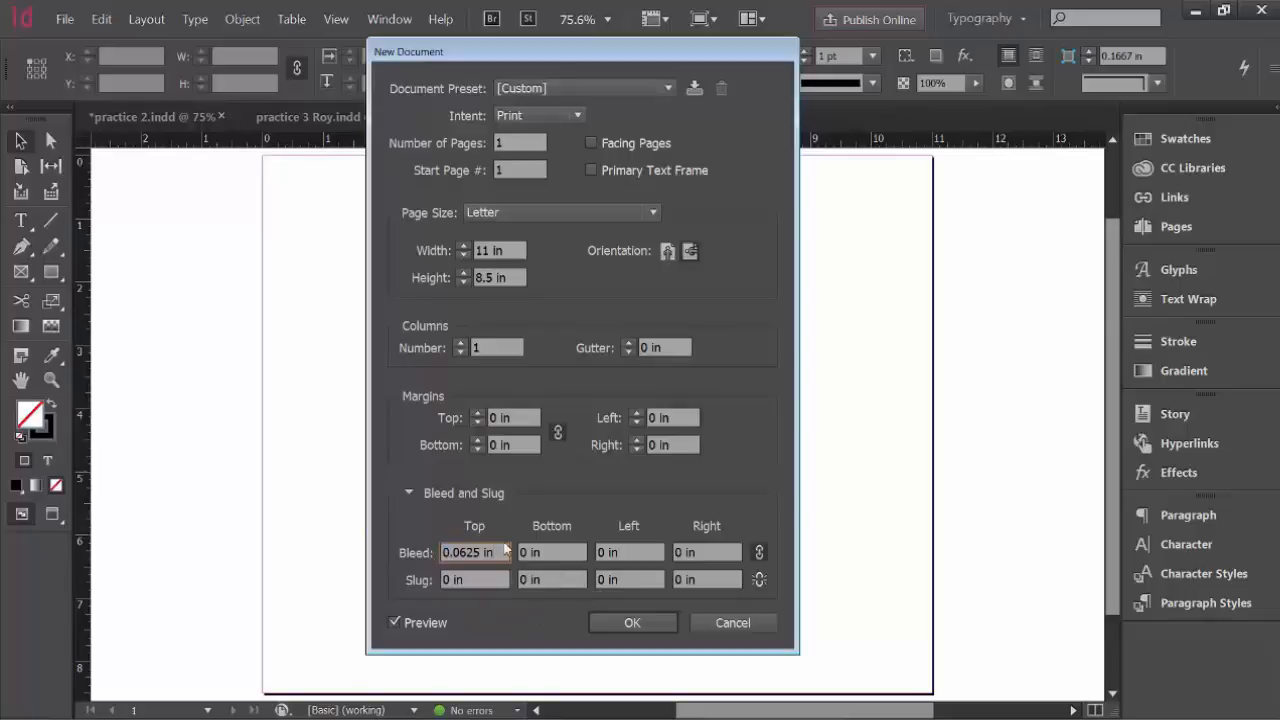
key(Tab)
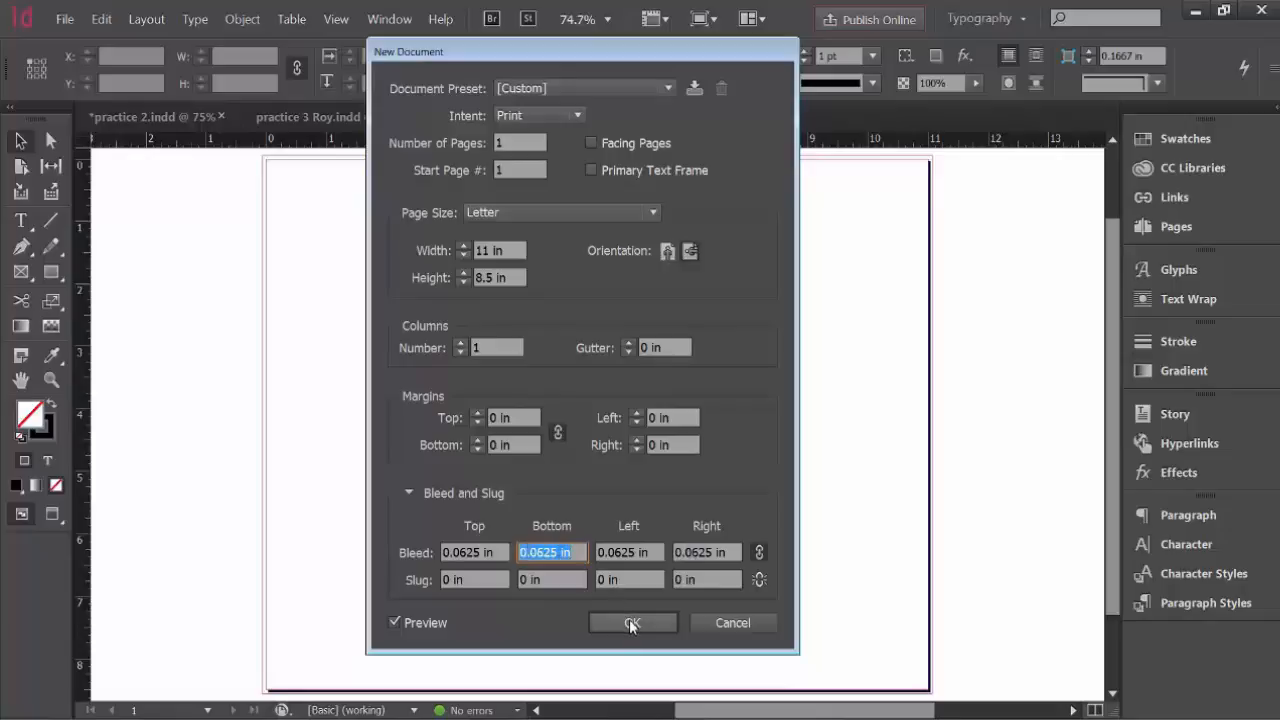
click(394, 623)
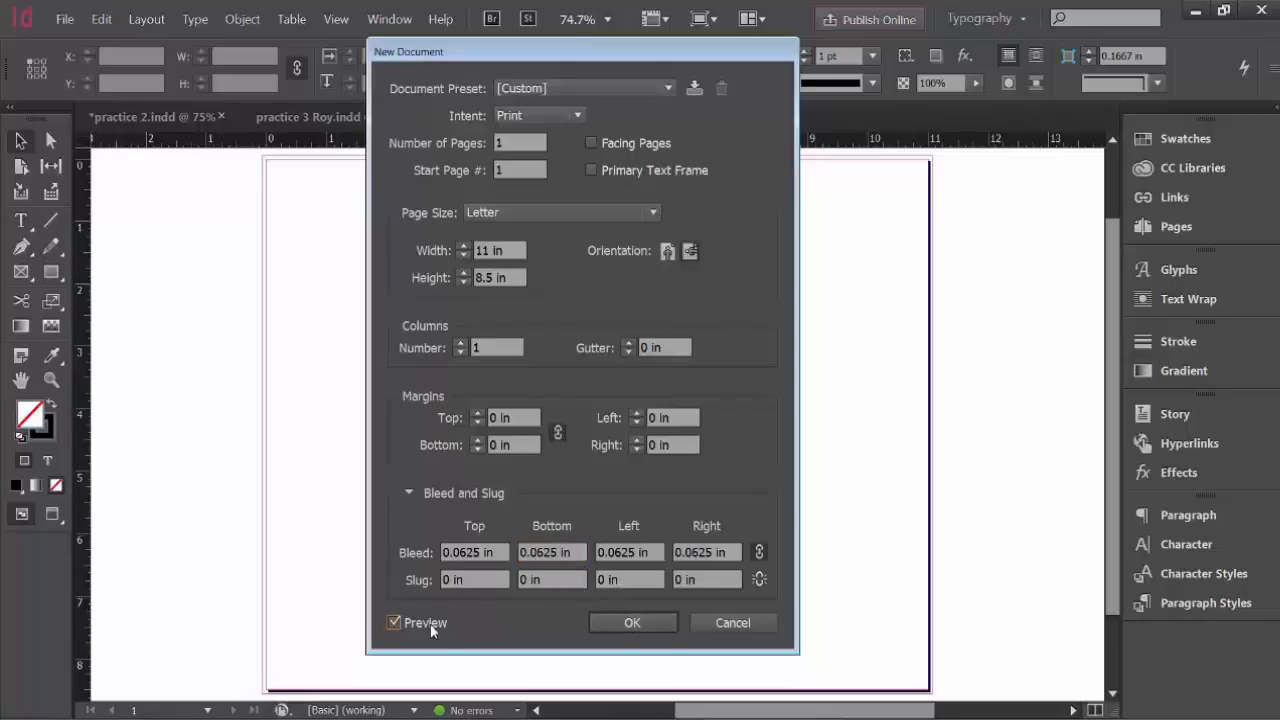
click(629, 623)
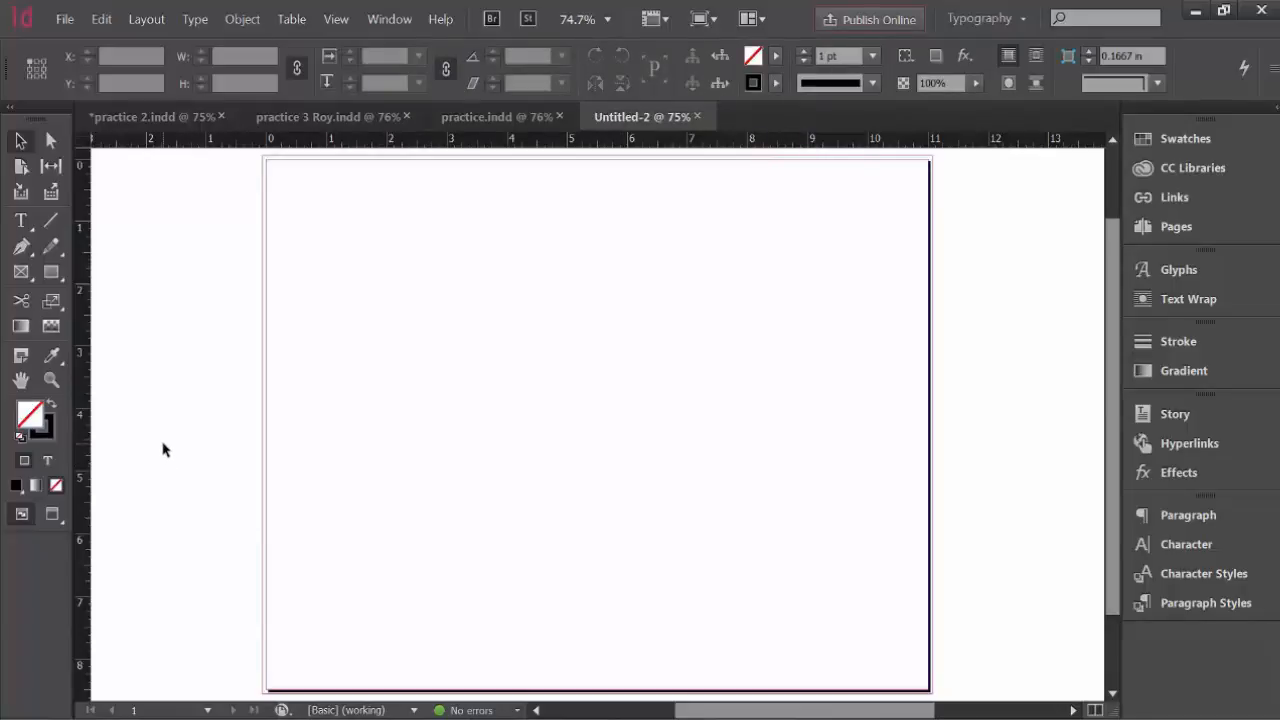
- Create a text frame covering the whole page and insert a table with 7 body rows and 7 columns in it
click(22, 220)
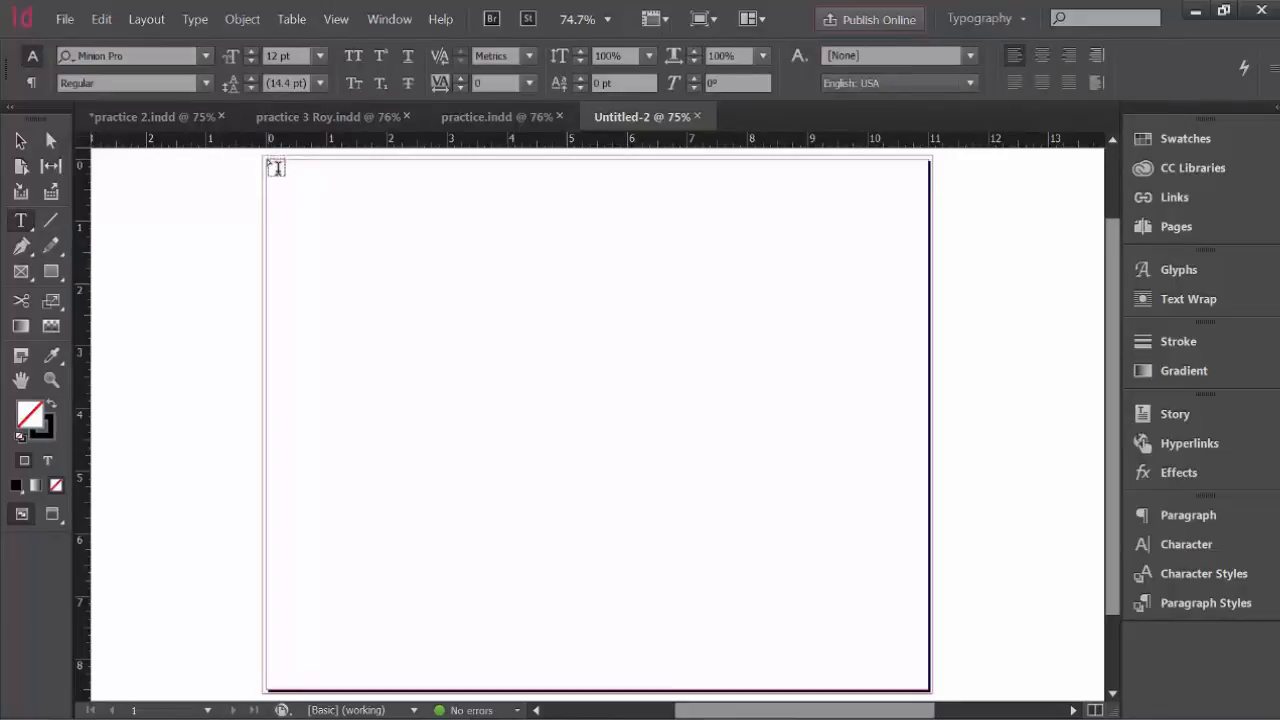
drag(275, 167, 928, 687)
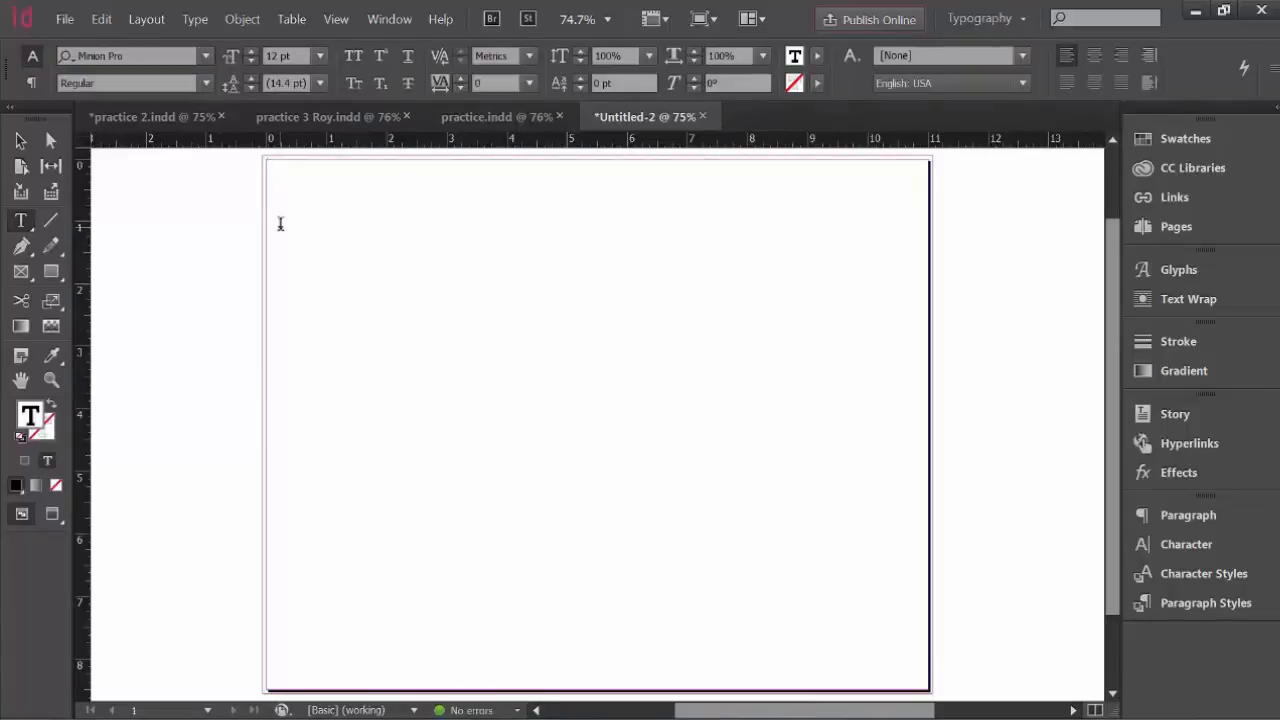
click(291, 20)
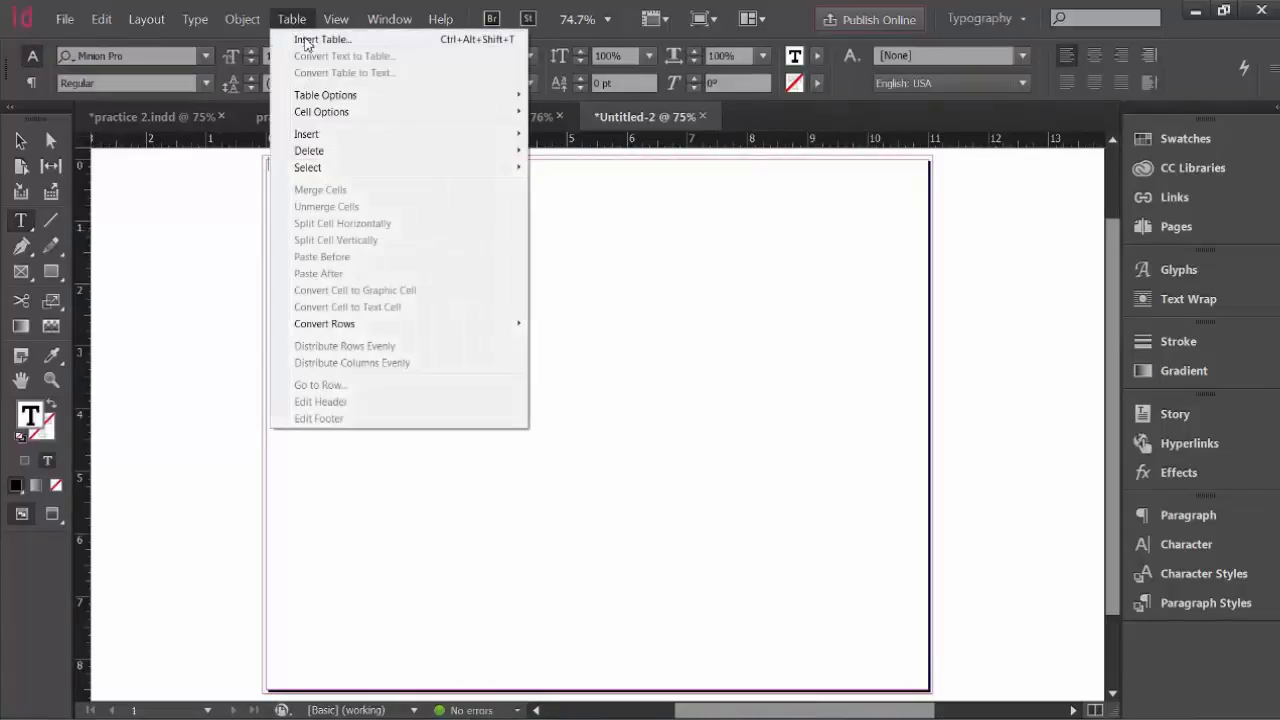
click(305, 40)
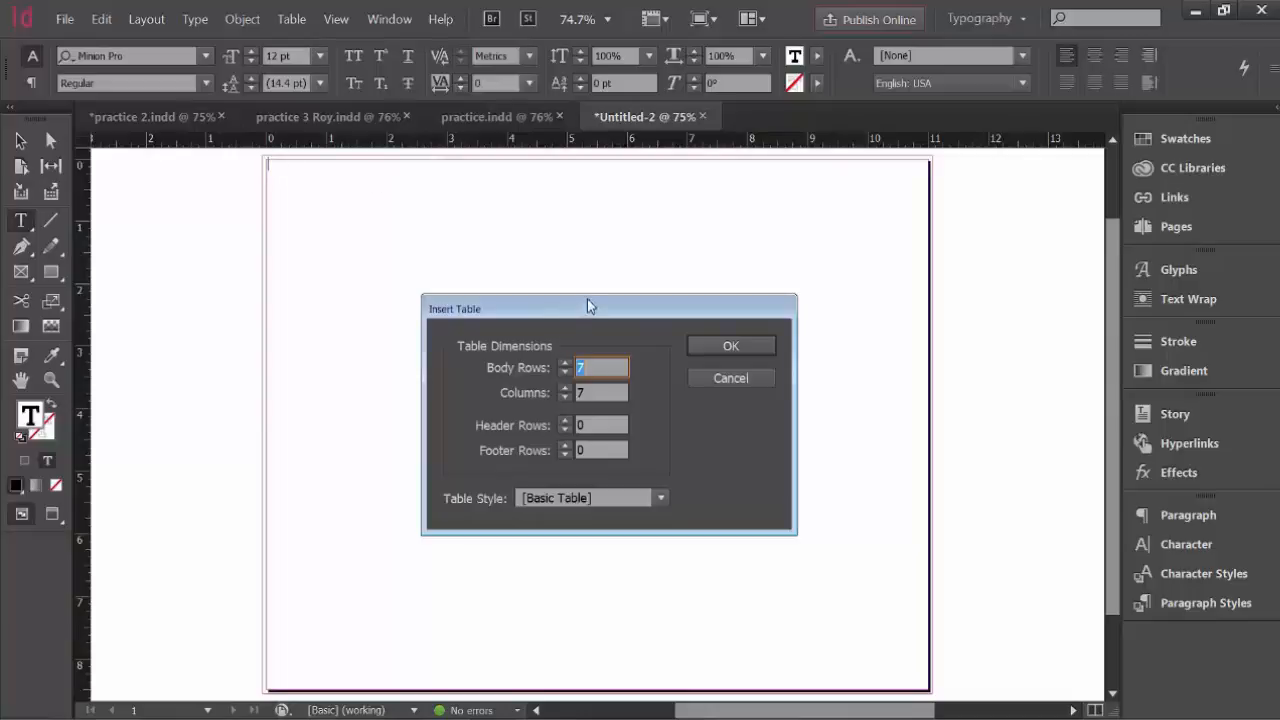
drag(585, 303, 569, 275)
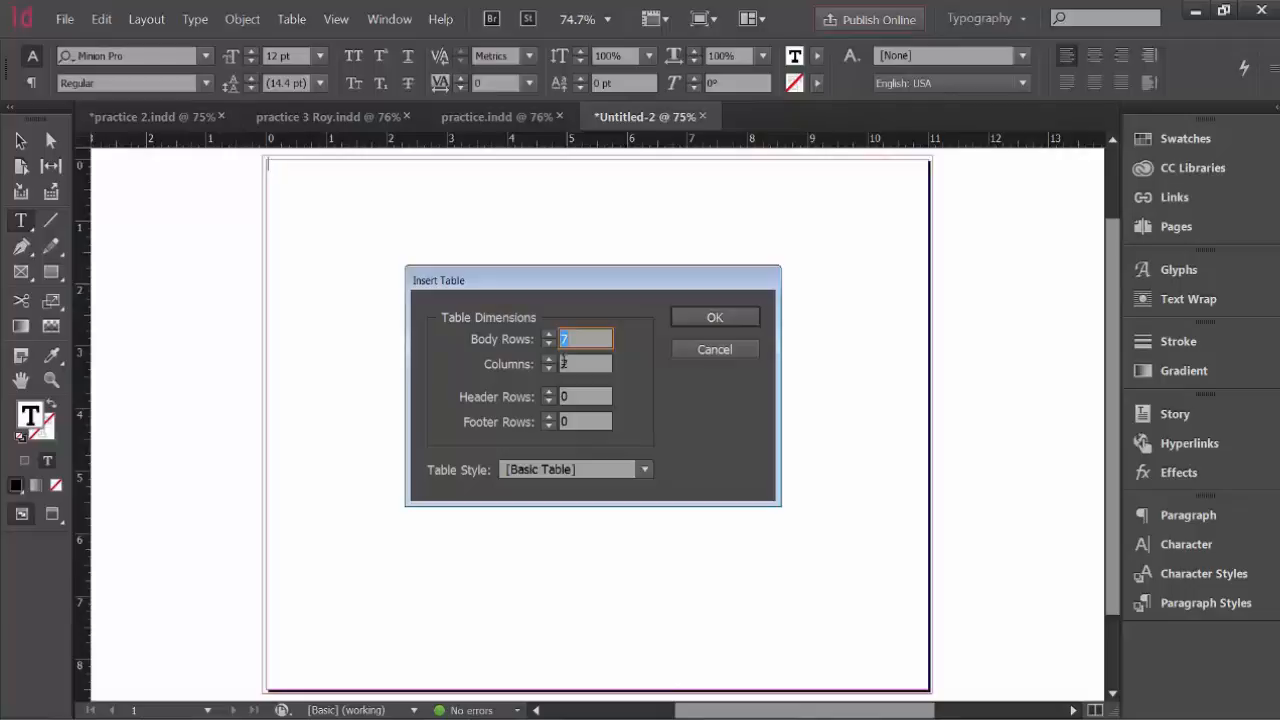
click(703, 318)
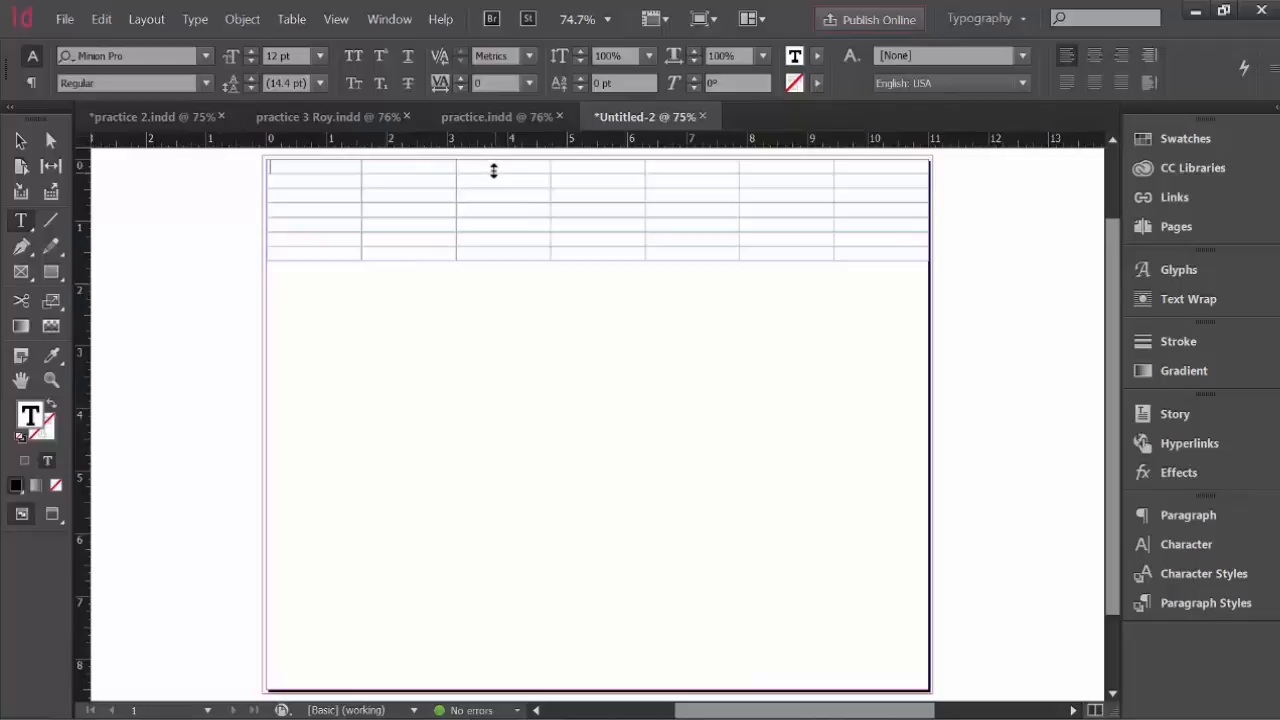
- Heighten the first table row to about 1.4 in and the second to about 0.55 in, and stretch the last row to the page's bottom edge
drag(493, 171, 491, 245)
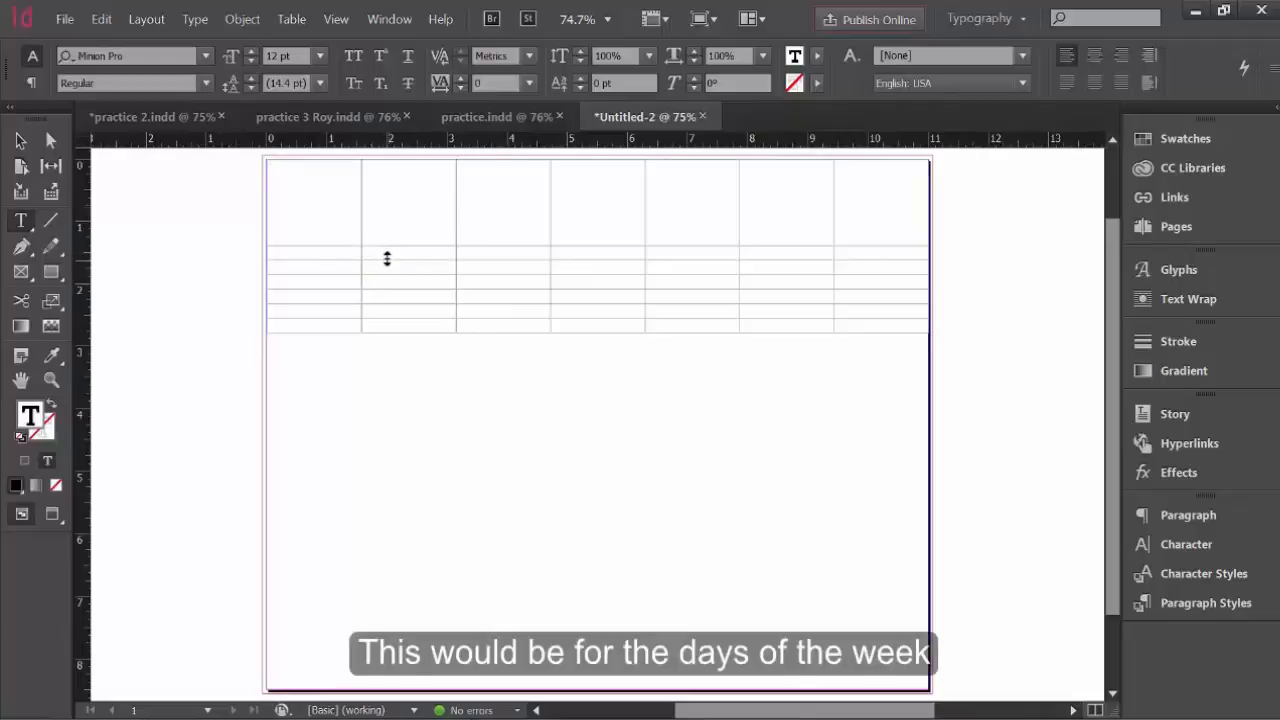
drag(387, 260, 389, 280)
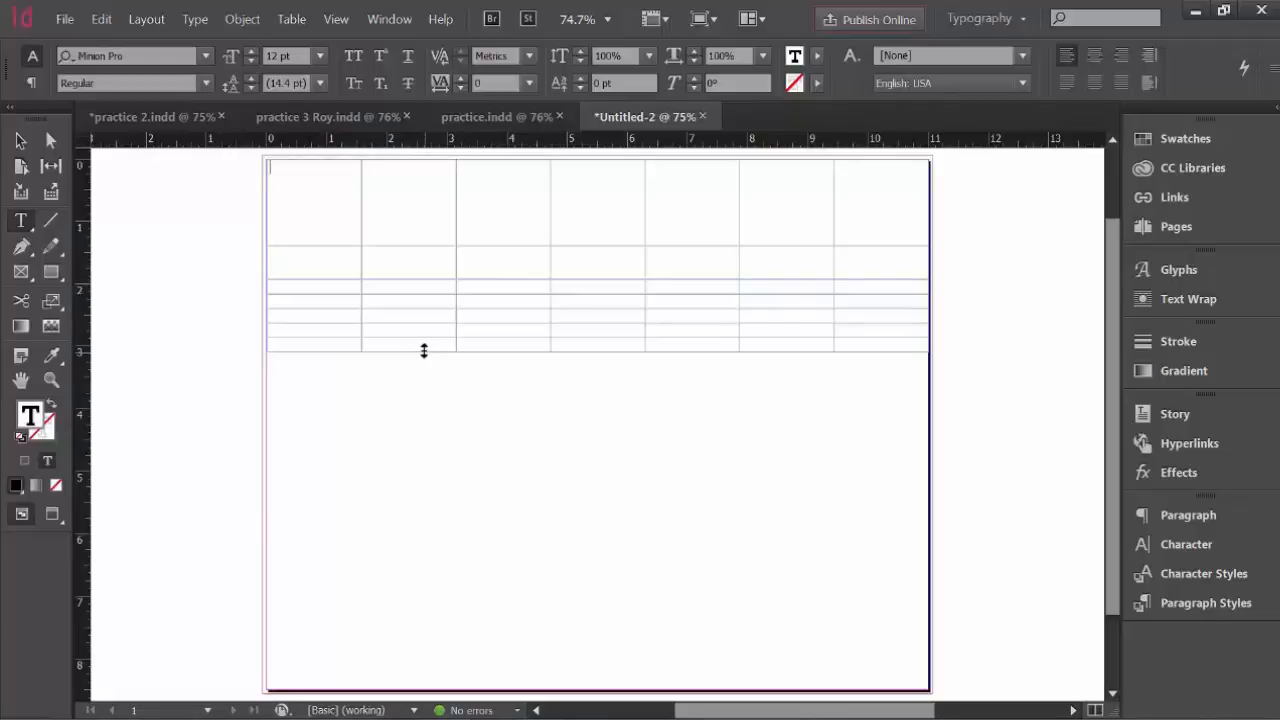
drag(424, 350, 420, 689)
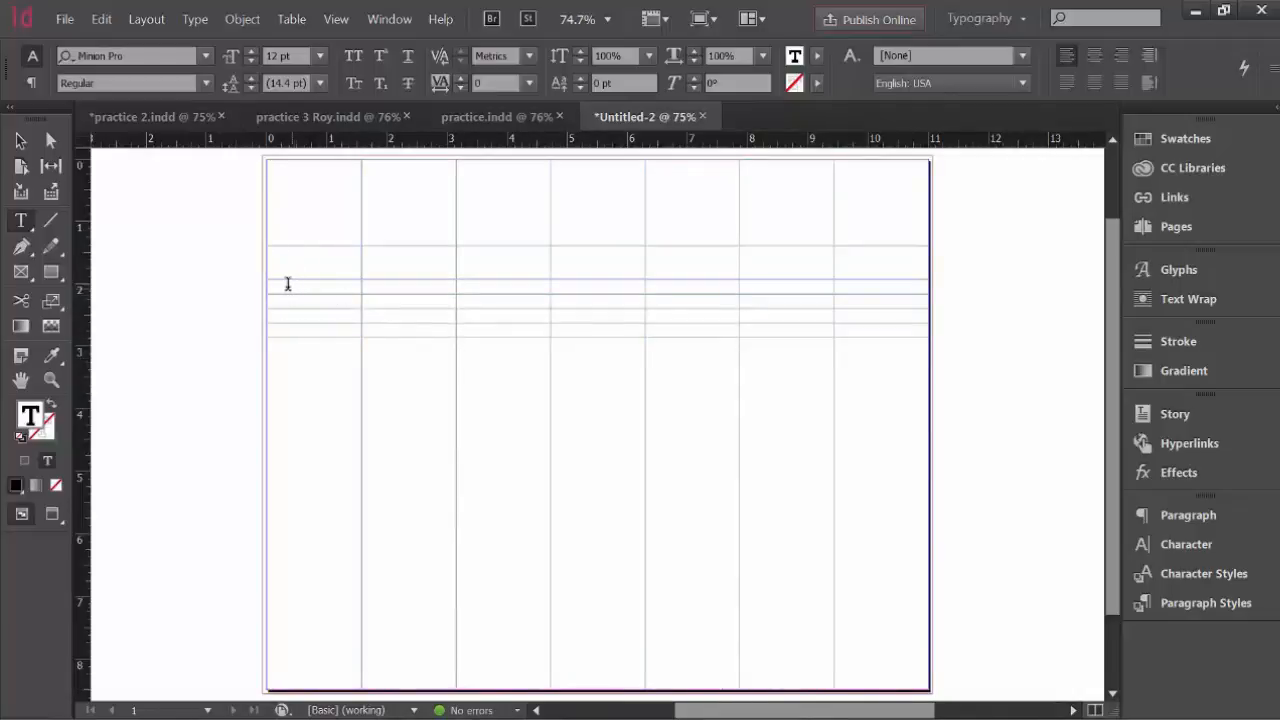
- Distribute the heights of the five lower table rows evenly, from the third row to the last
drag(280, 284, 856, 525)
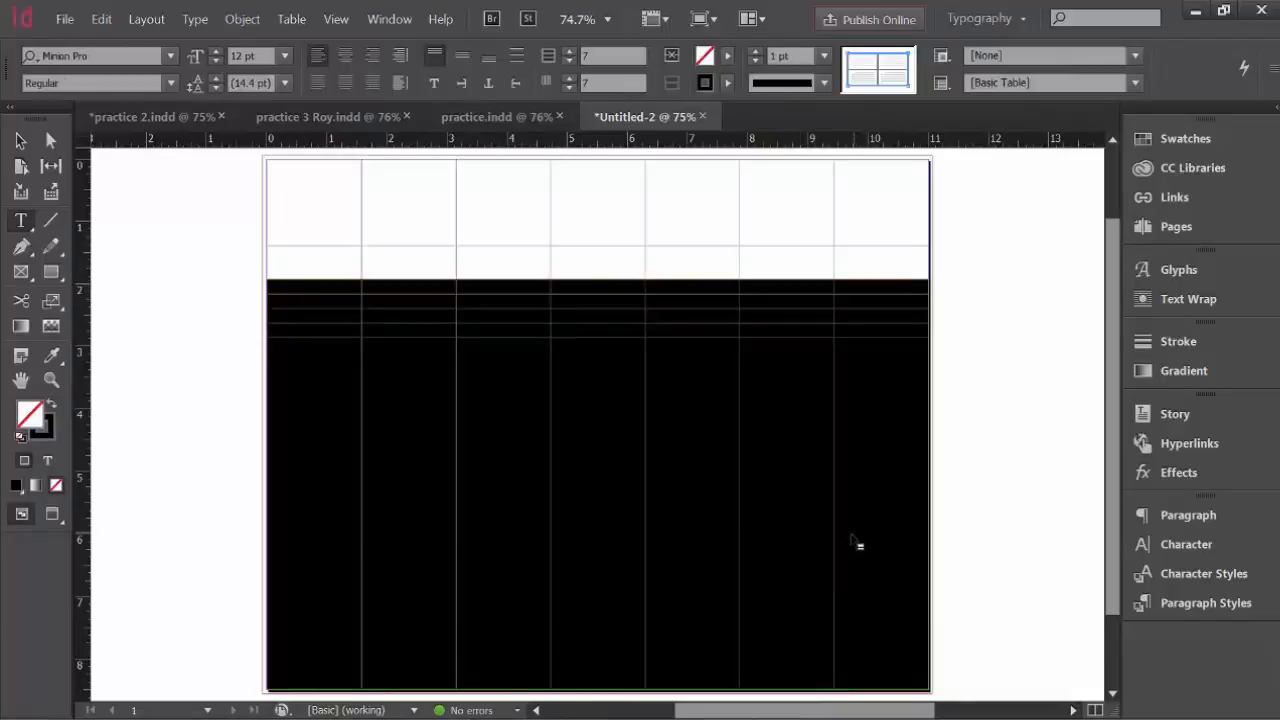
right_click(504, 402)
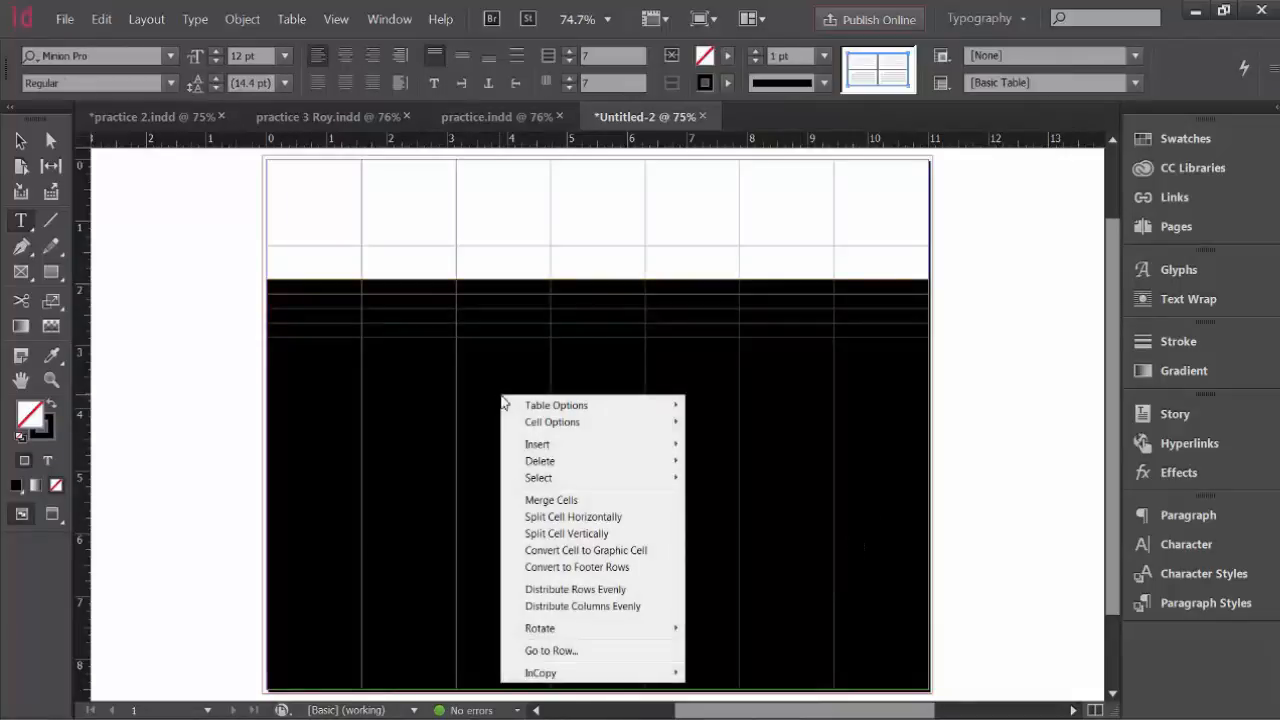
click(599, 589)
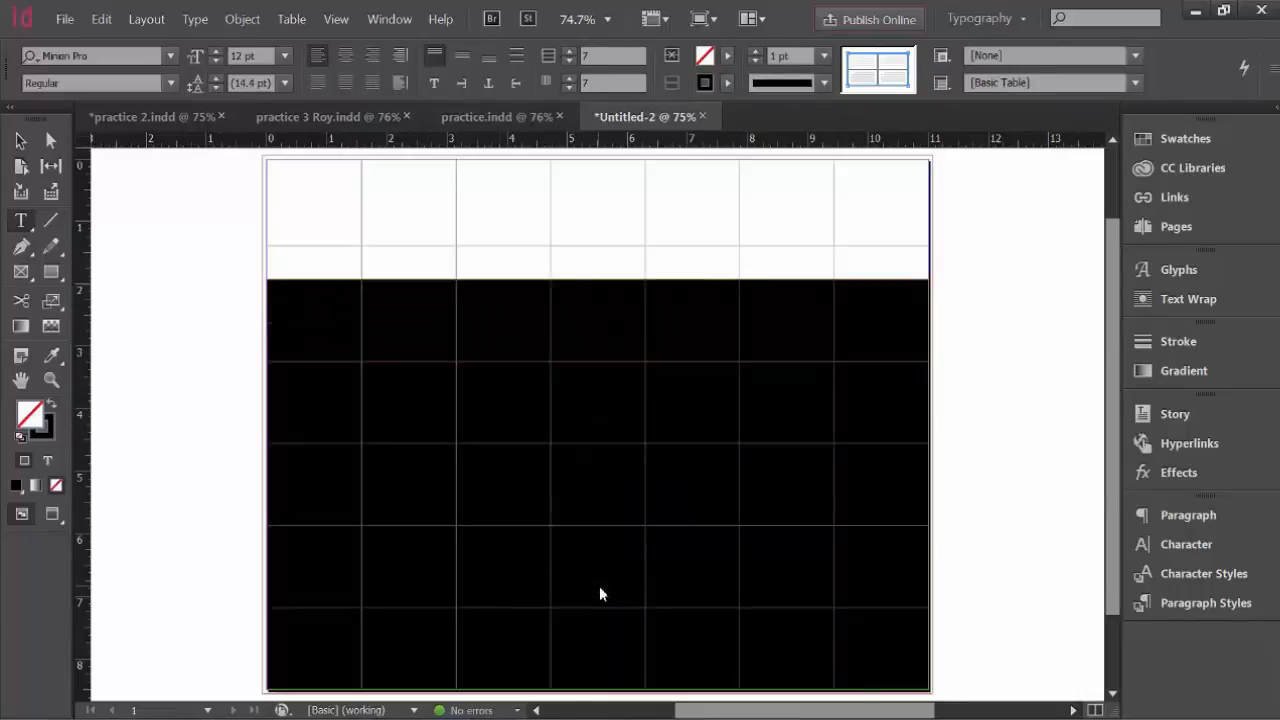
click(20, 140)
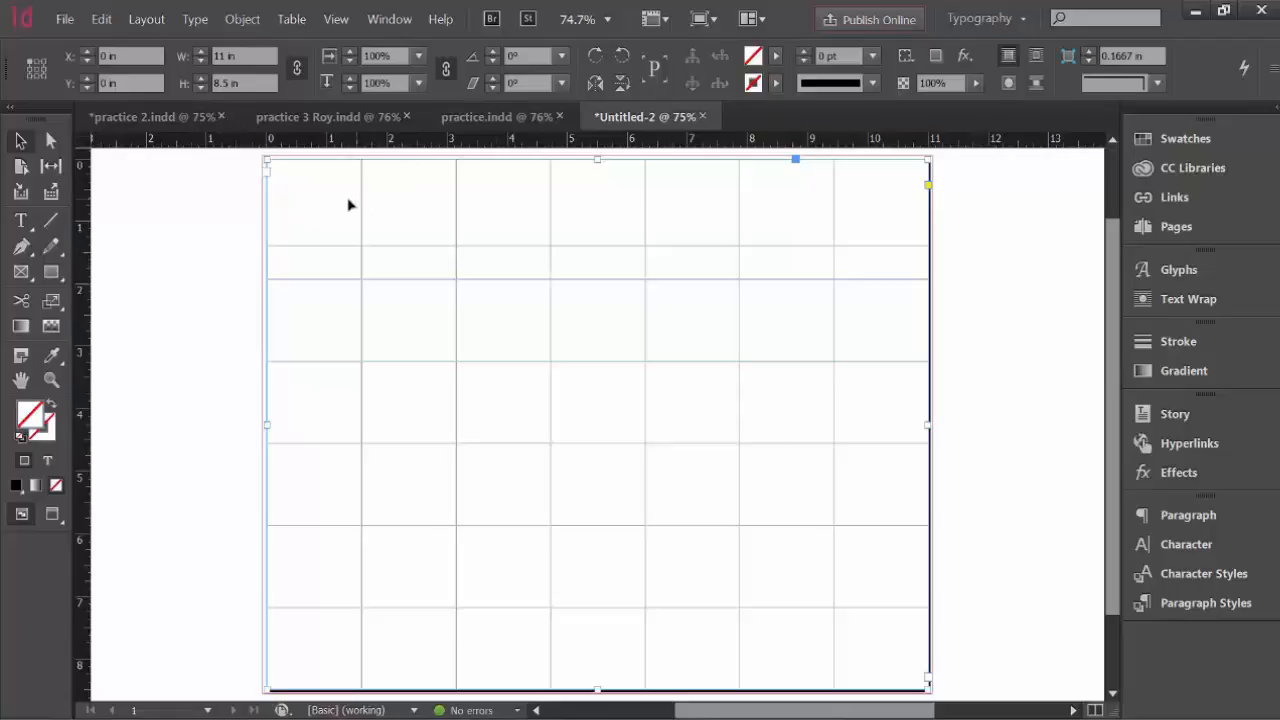
- Merge all seven cells of the table's first row into one header cell
click(20, 221)
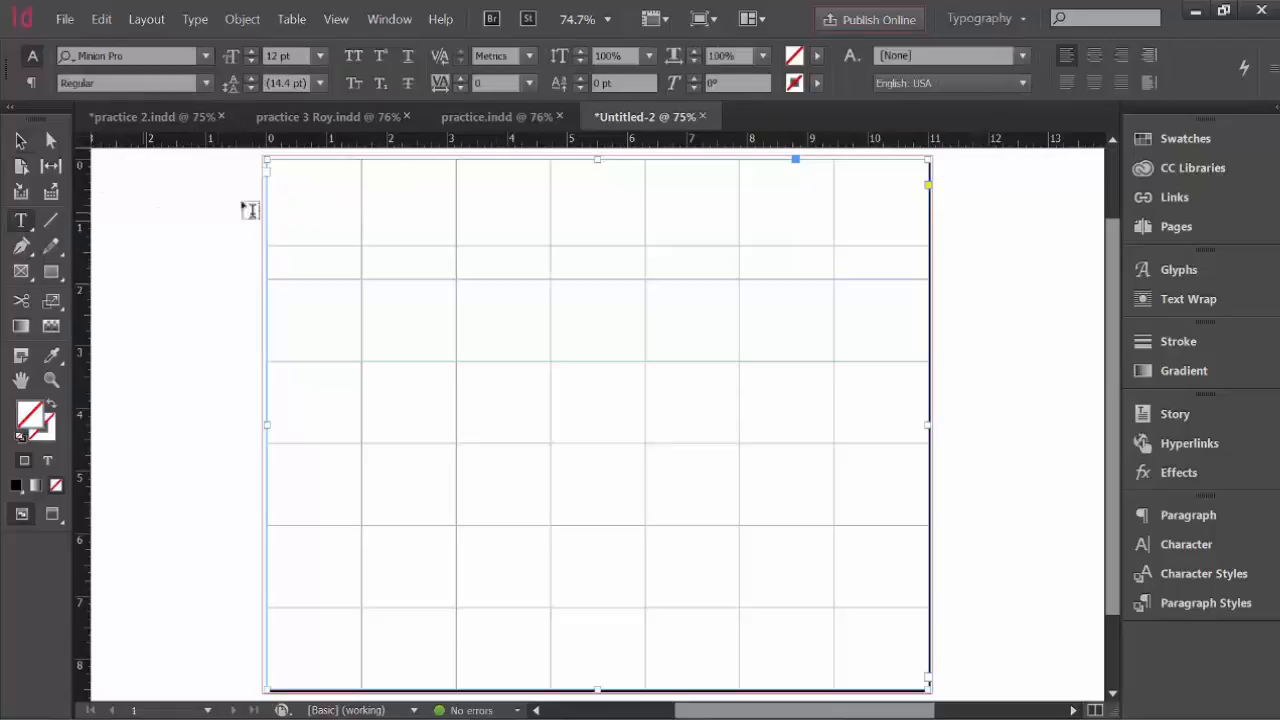
drag(300, 194, 845, 203)
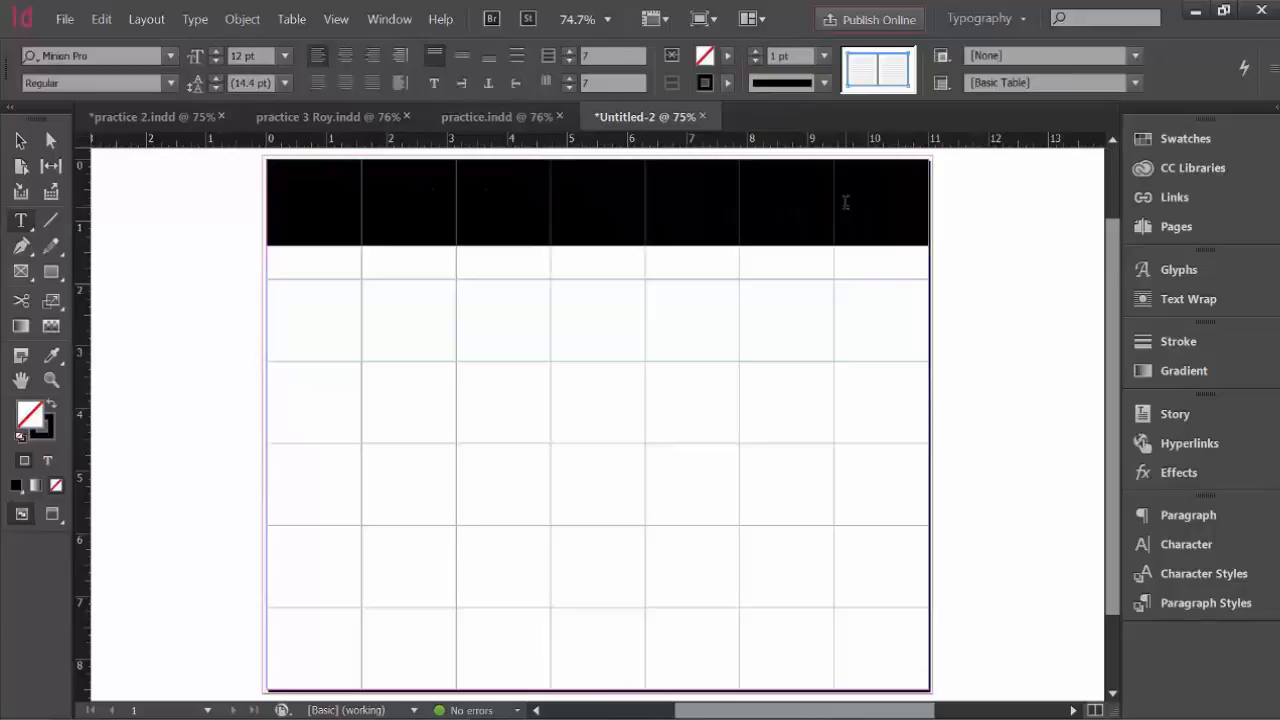
right_click(620, 214)
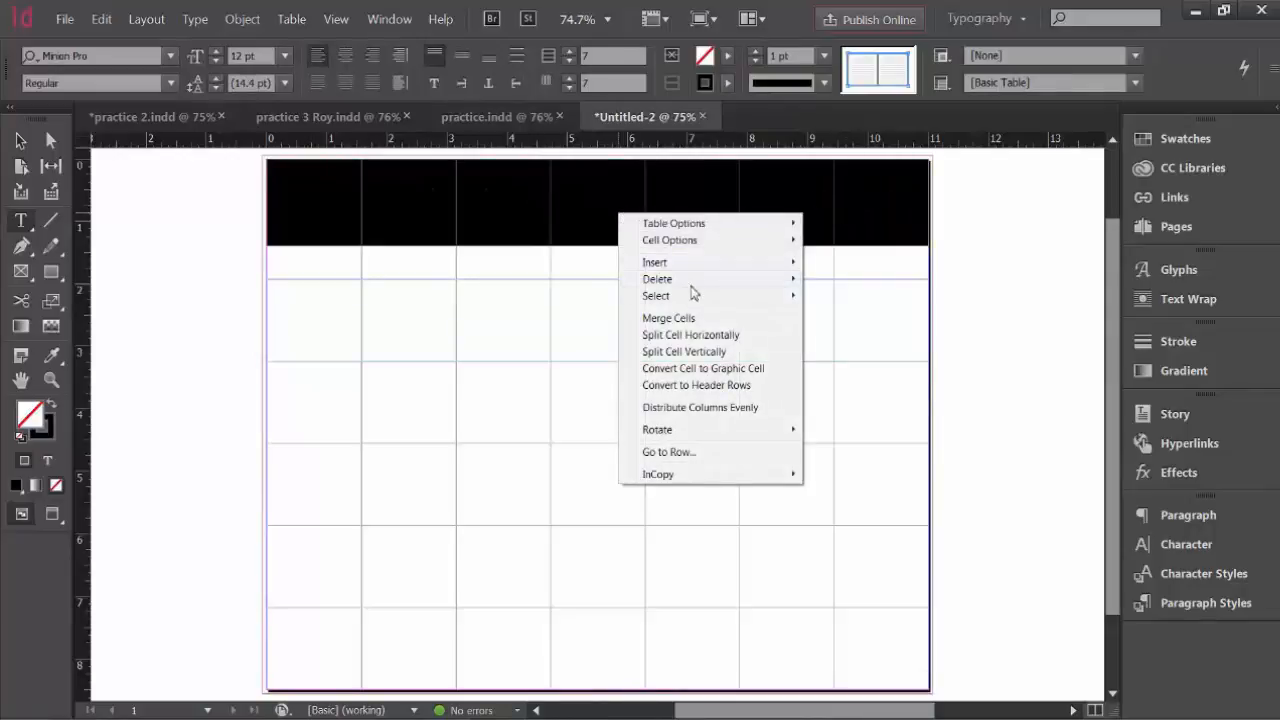
click(686, 318)
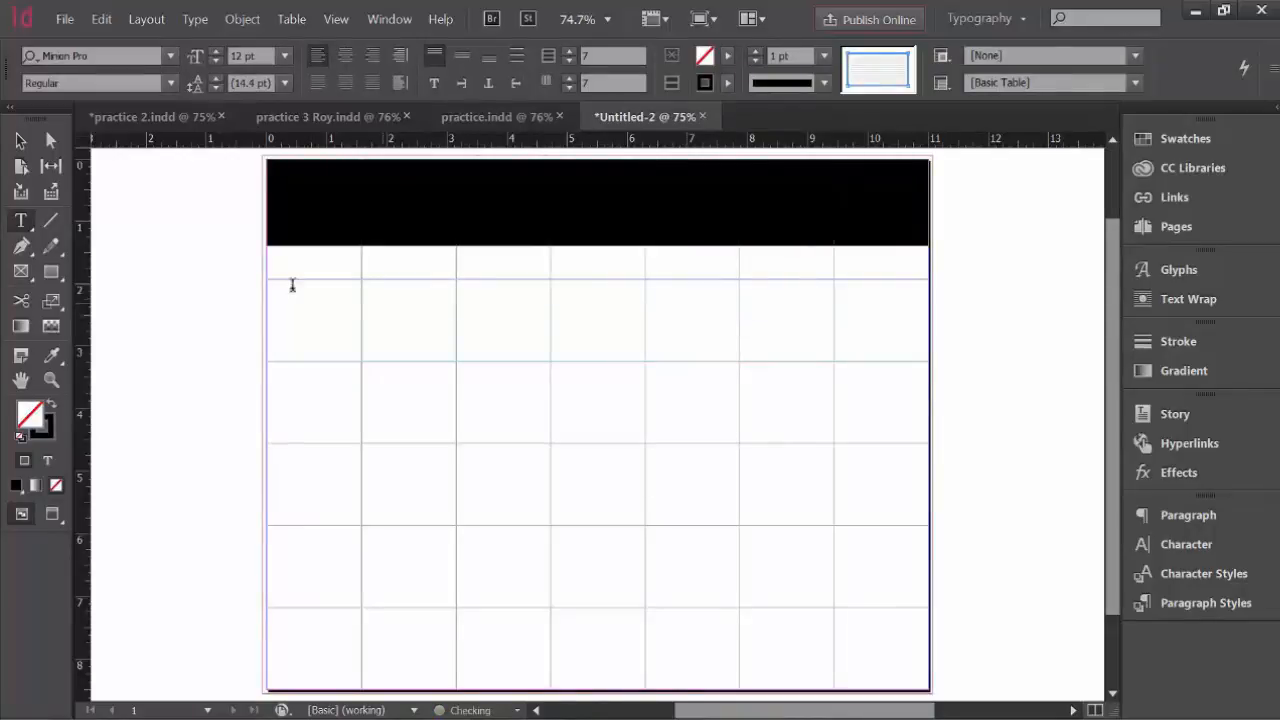
click(20, 140)
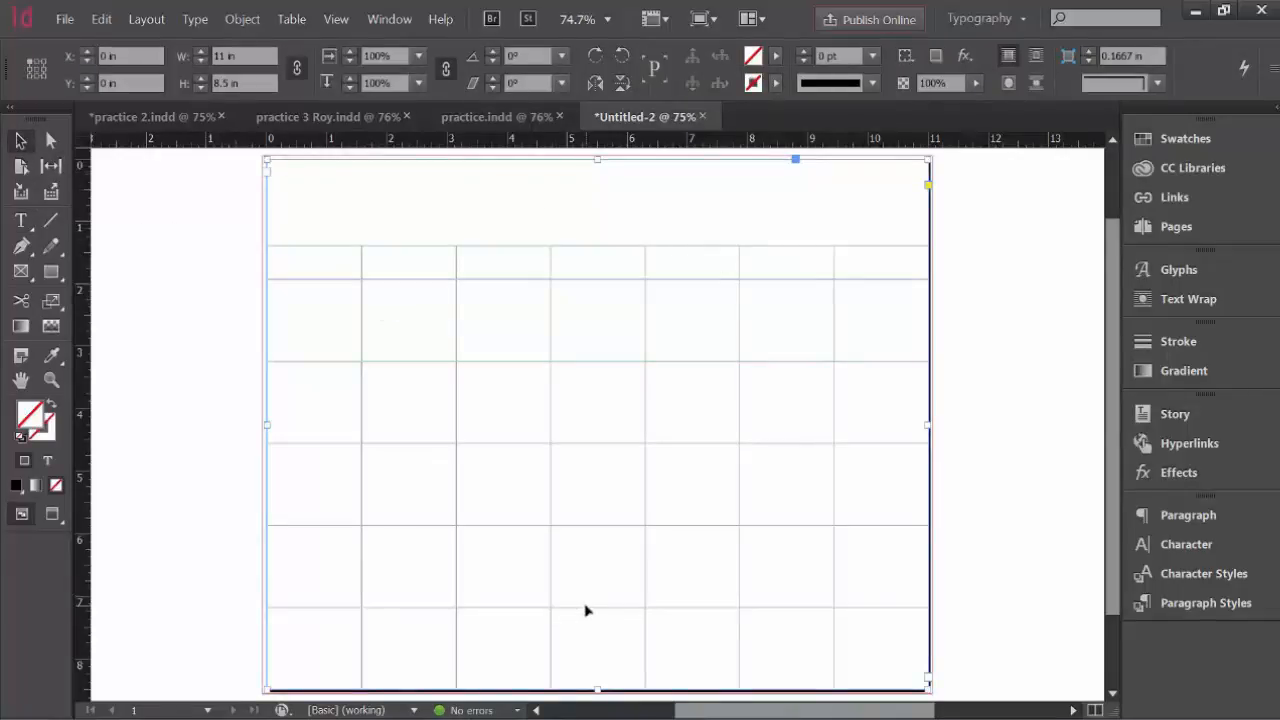
right_click(359, 203)
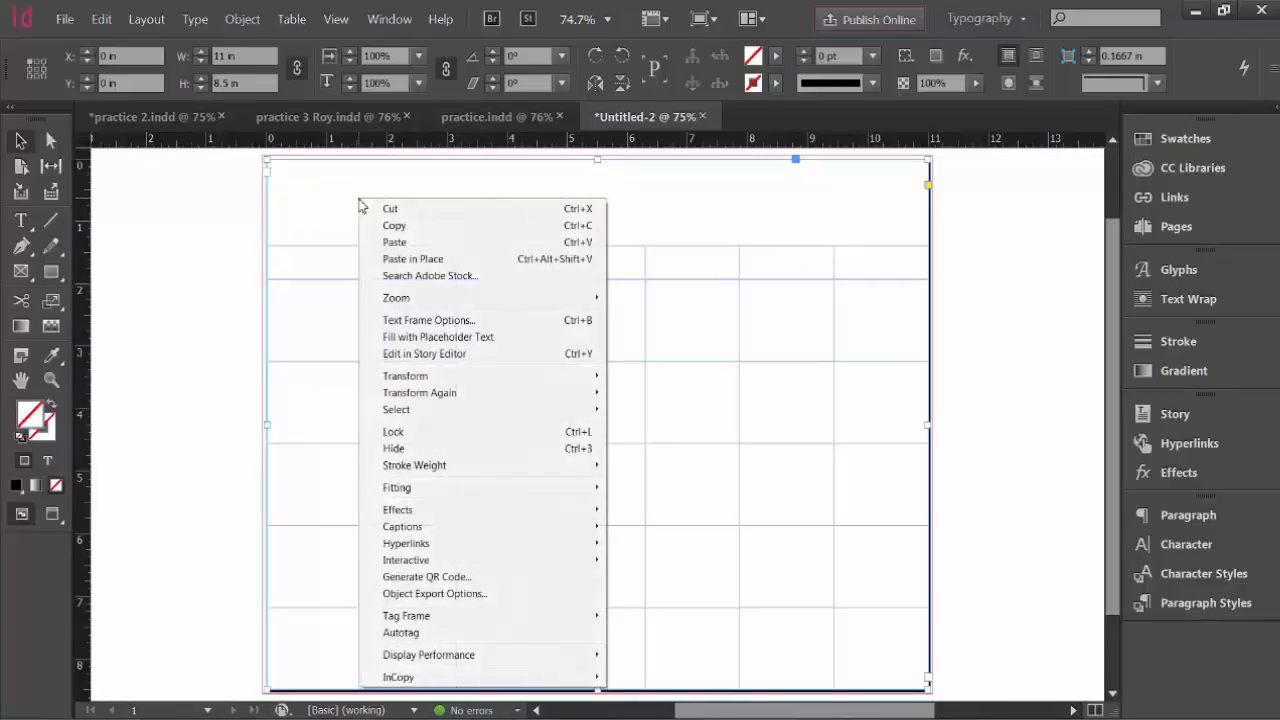
click(243, 187)
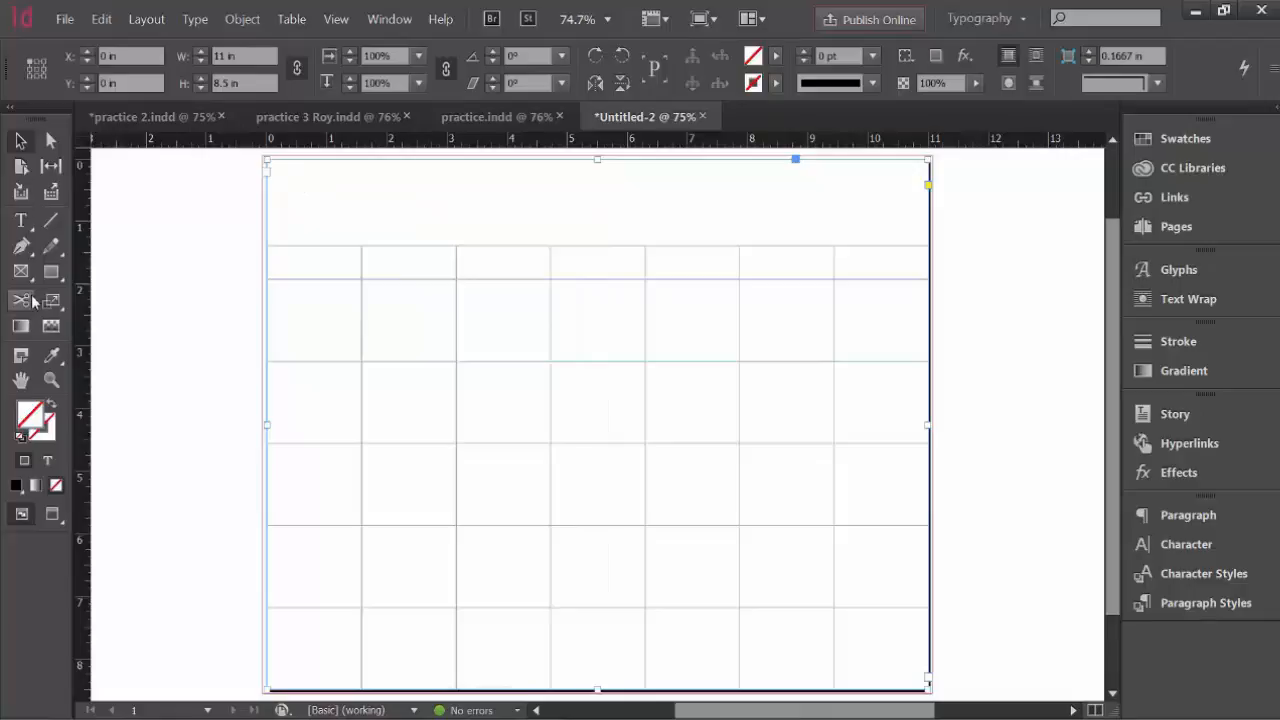
- Select all cells of the table with the Type tool
click(20, 220)
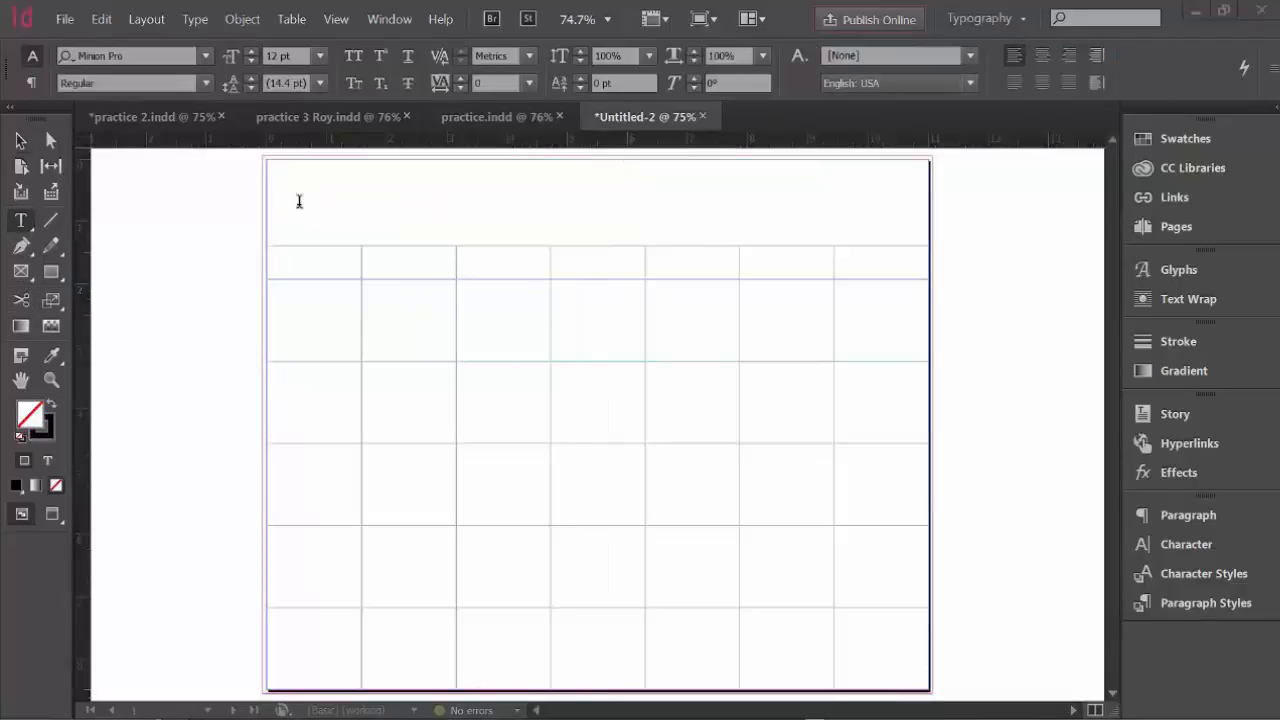
drag(383, 263, 660, 580)
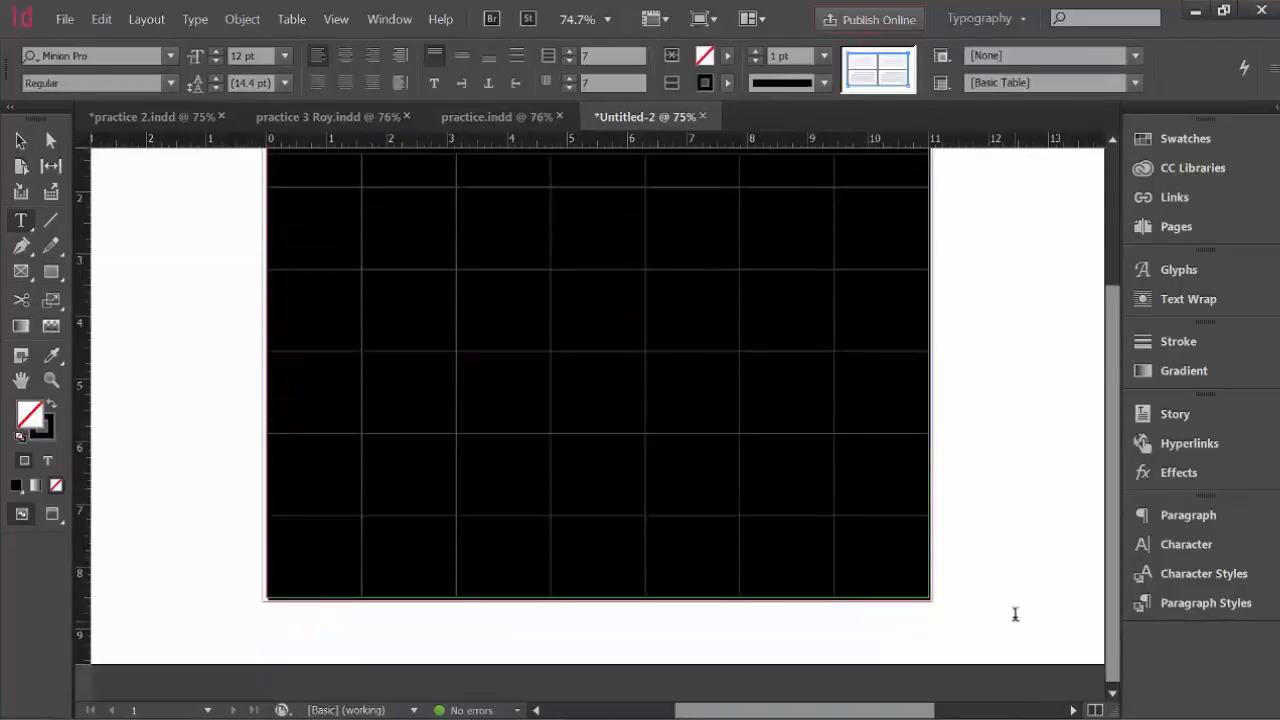
right_click(436, 244)
mouse_move(493, 276)
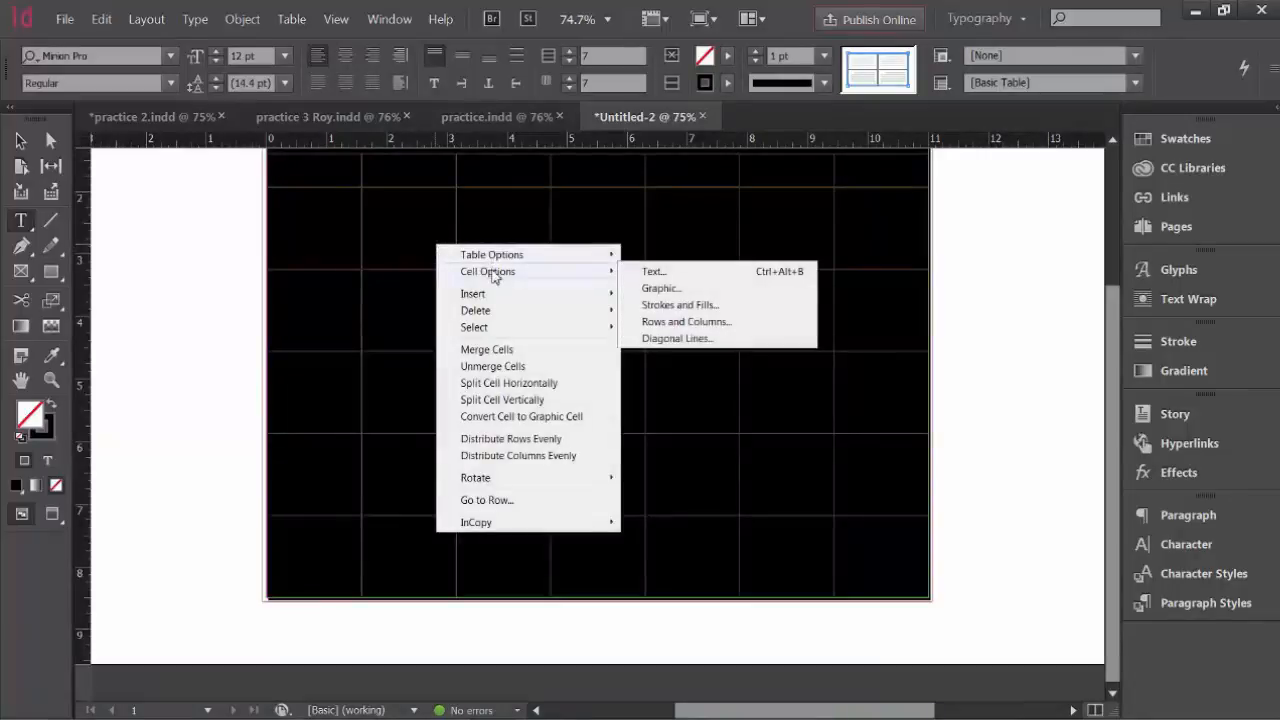
click(679, 306)
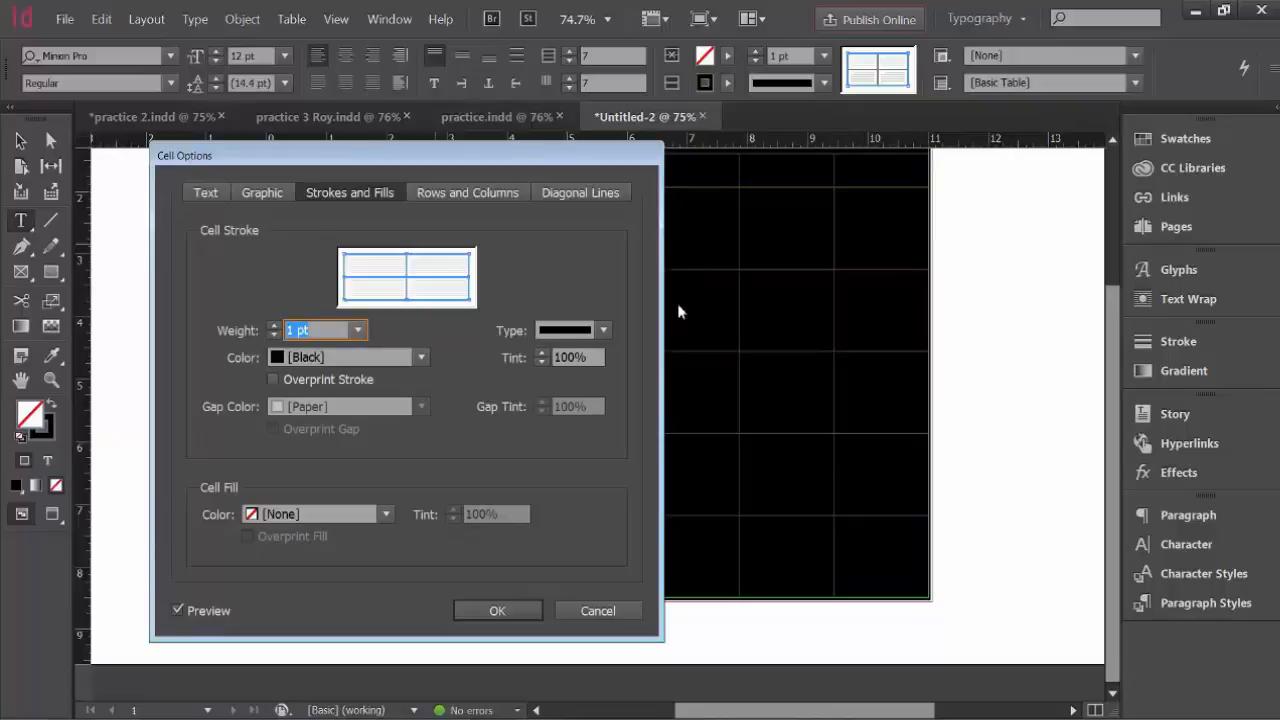
click(597, 611)
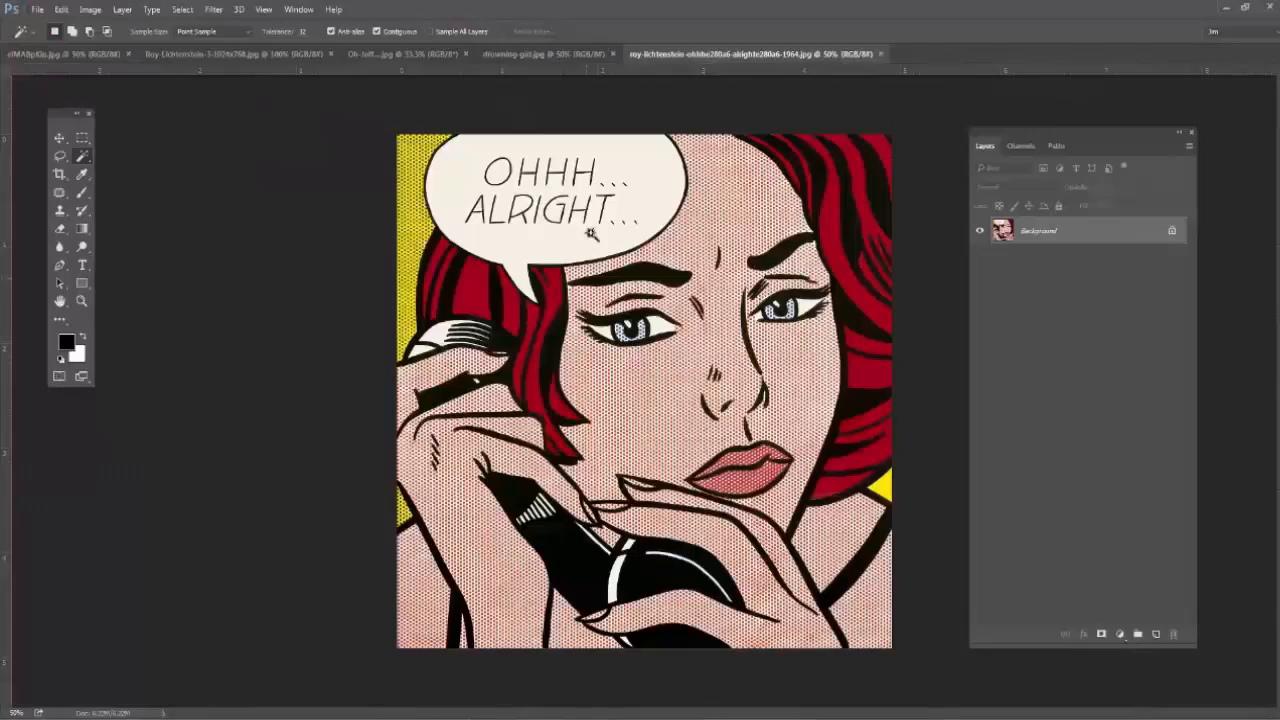
- Look through the open Roy Lichtenstein pop-art images in Photoshop for their line and dot style
click(380, 54)
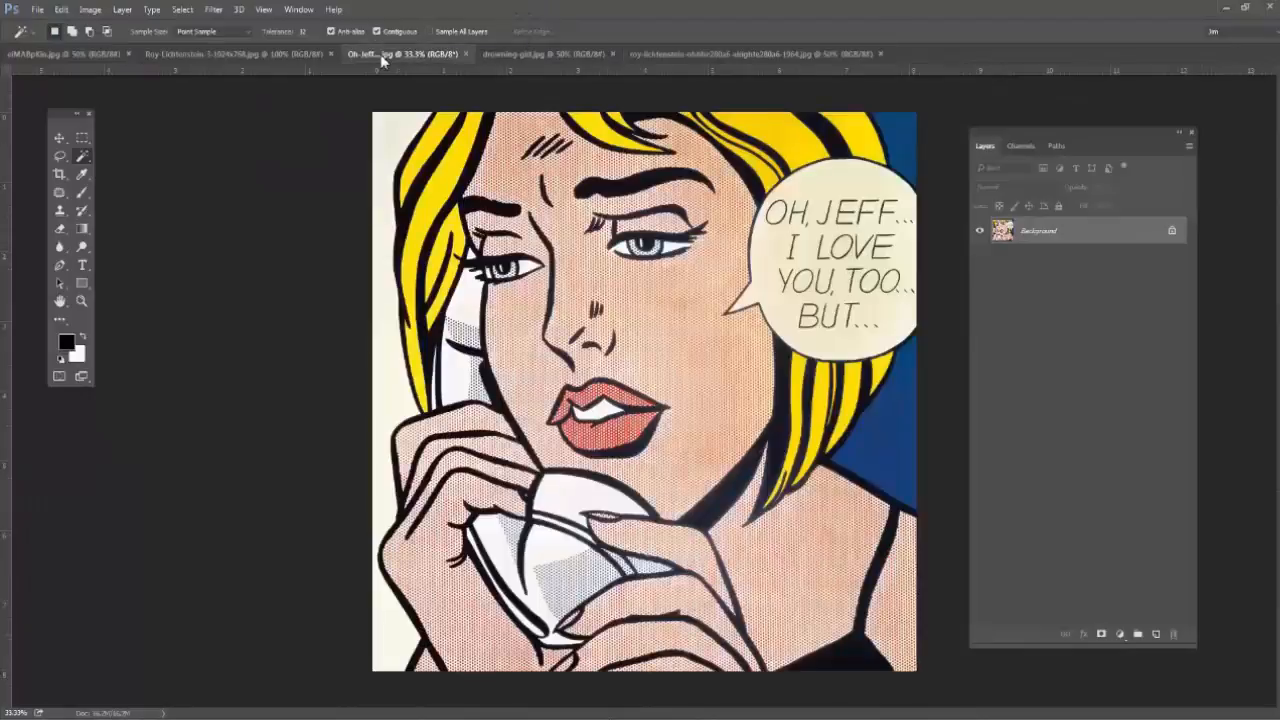
click(532, 56)
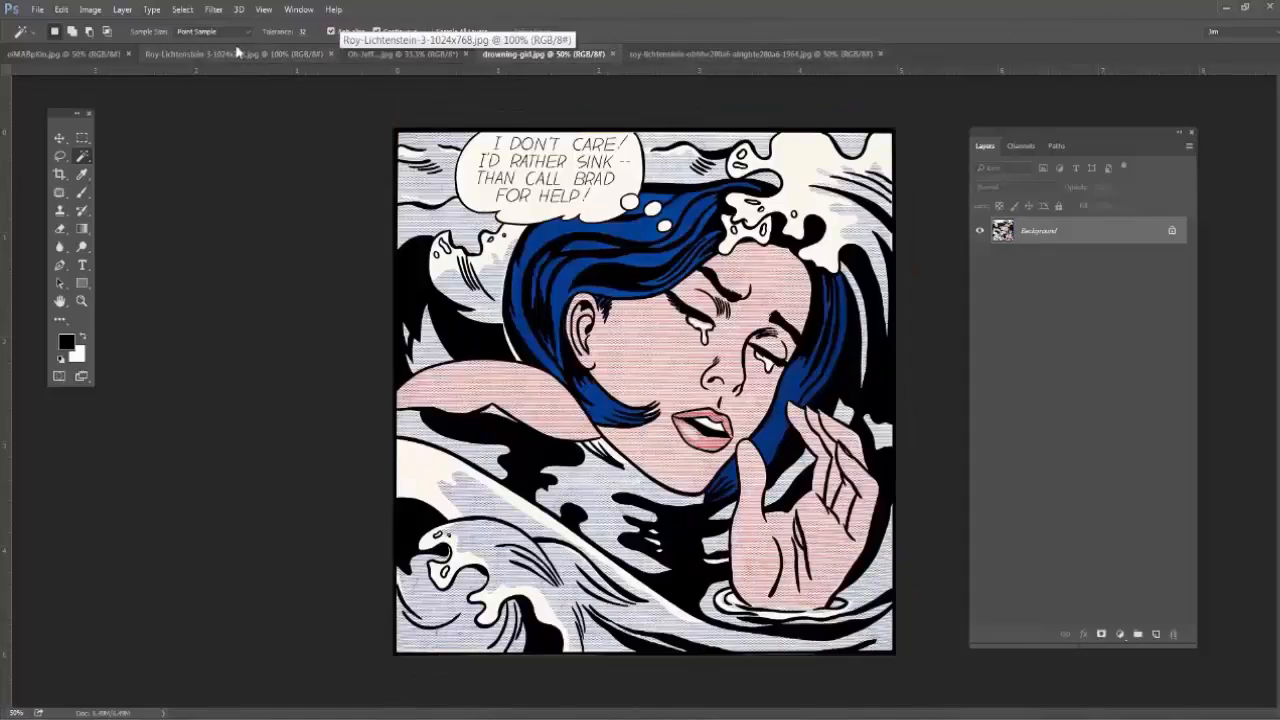
click(183, 56)
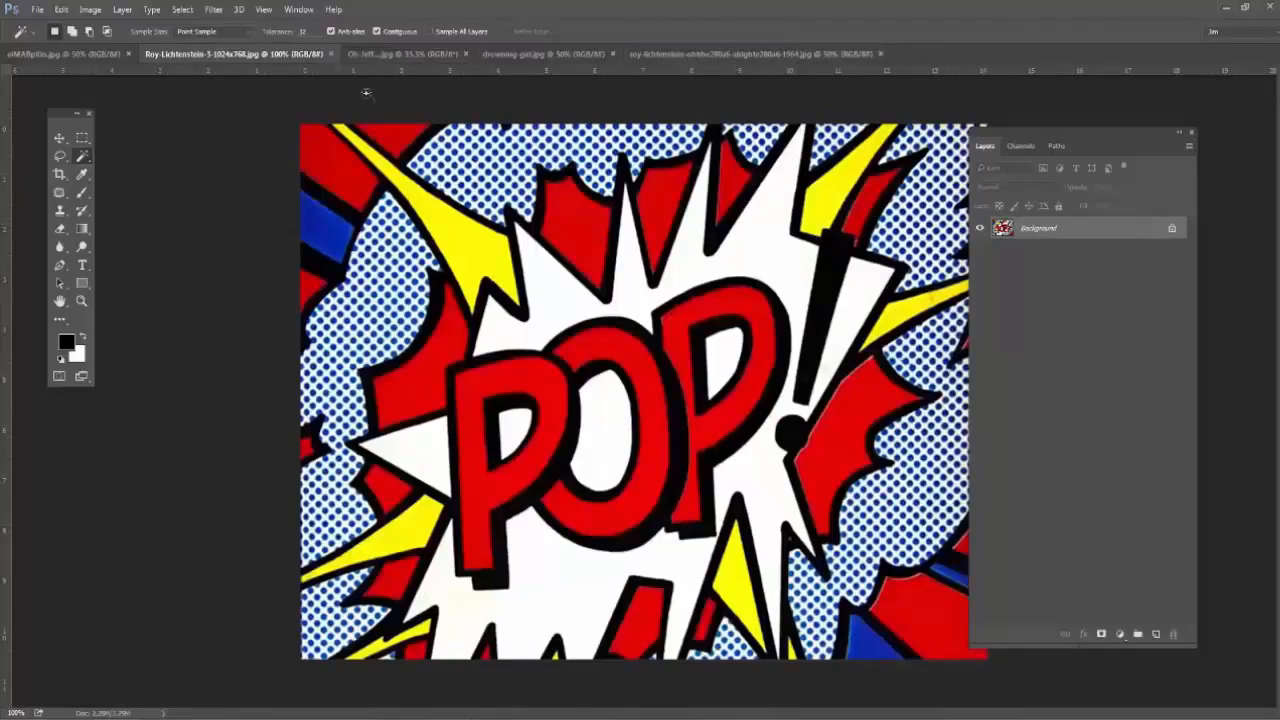
click(517, 58)
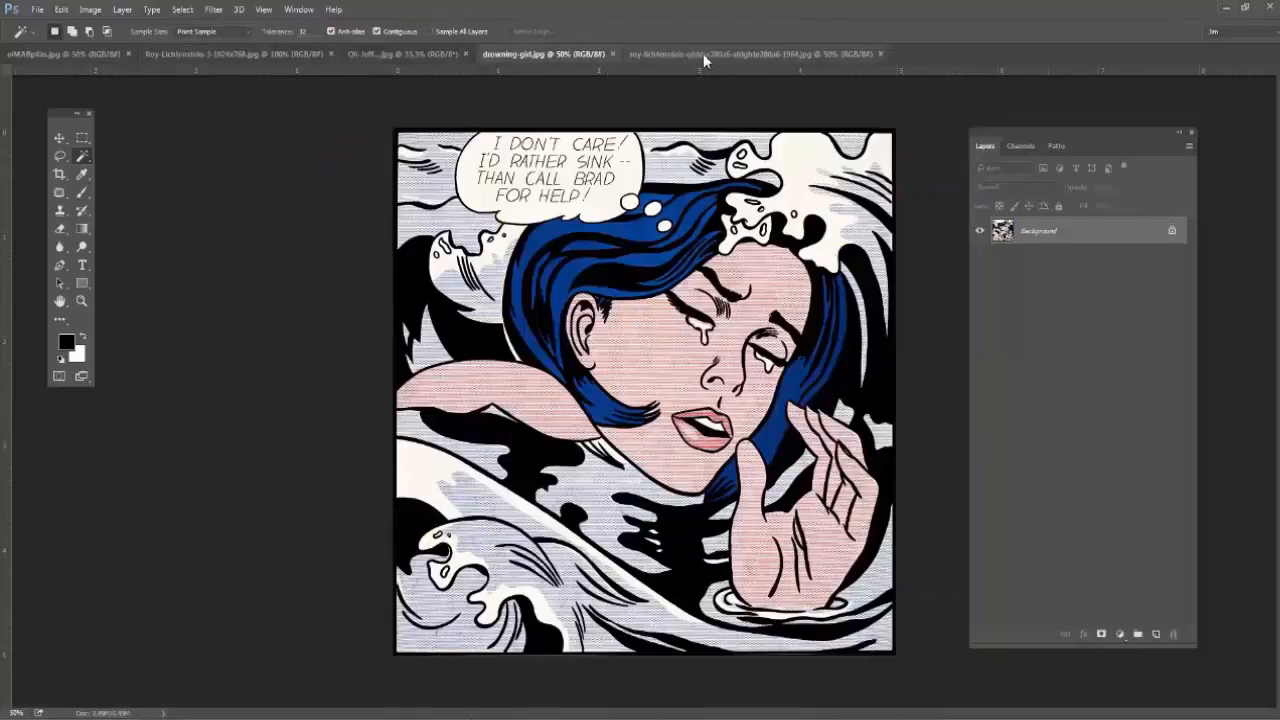
click(393, 56)
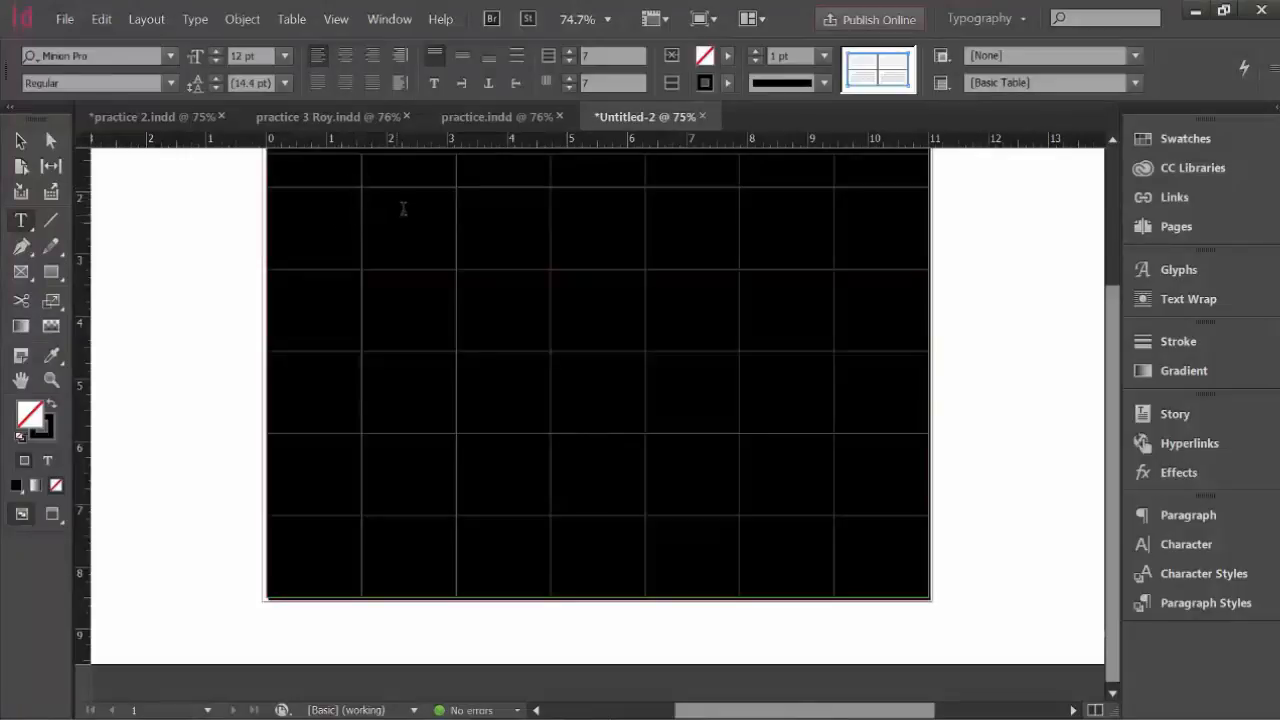
- In the InDesign table, give the strokes of all selected cells a 5 pt weight and the red C=15 M=100 Y=100 K=0 color
right_click(403, 208)
mouse_move(482, 244)
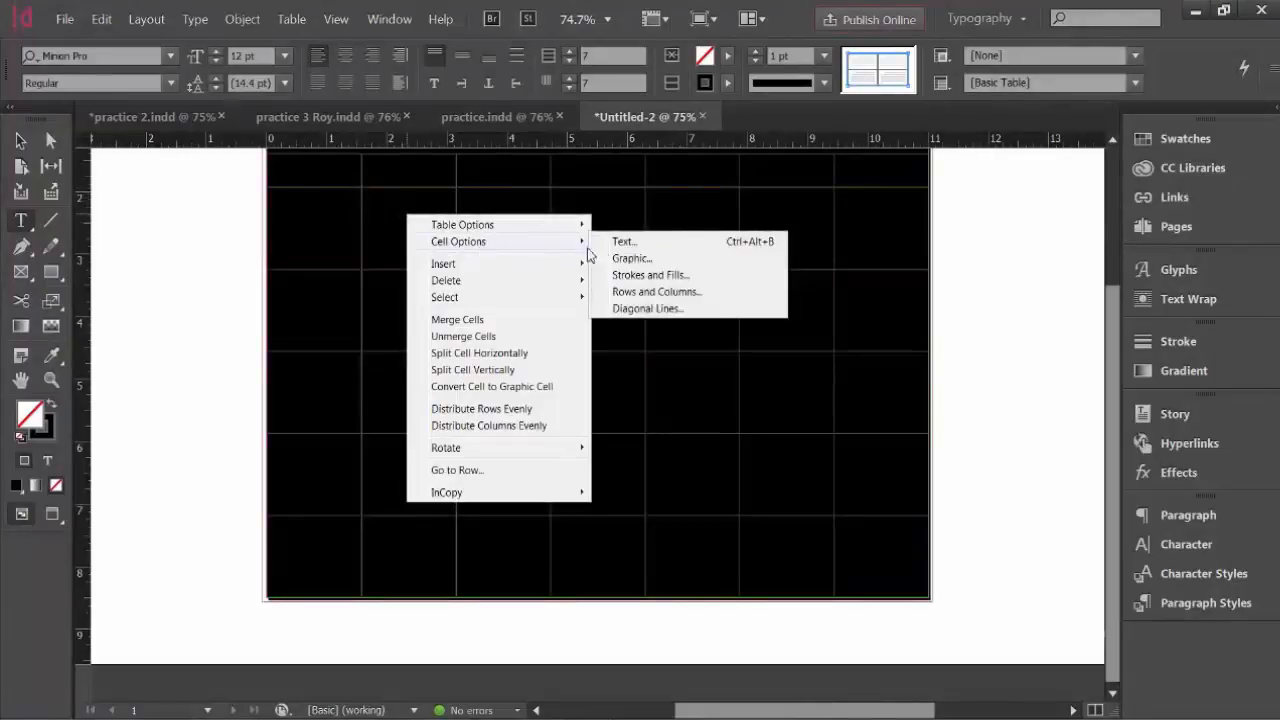
click(650, 277)
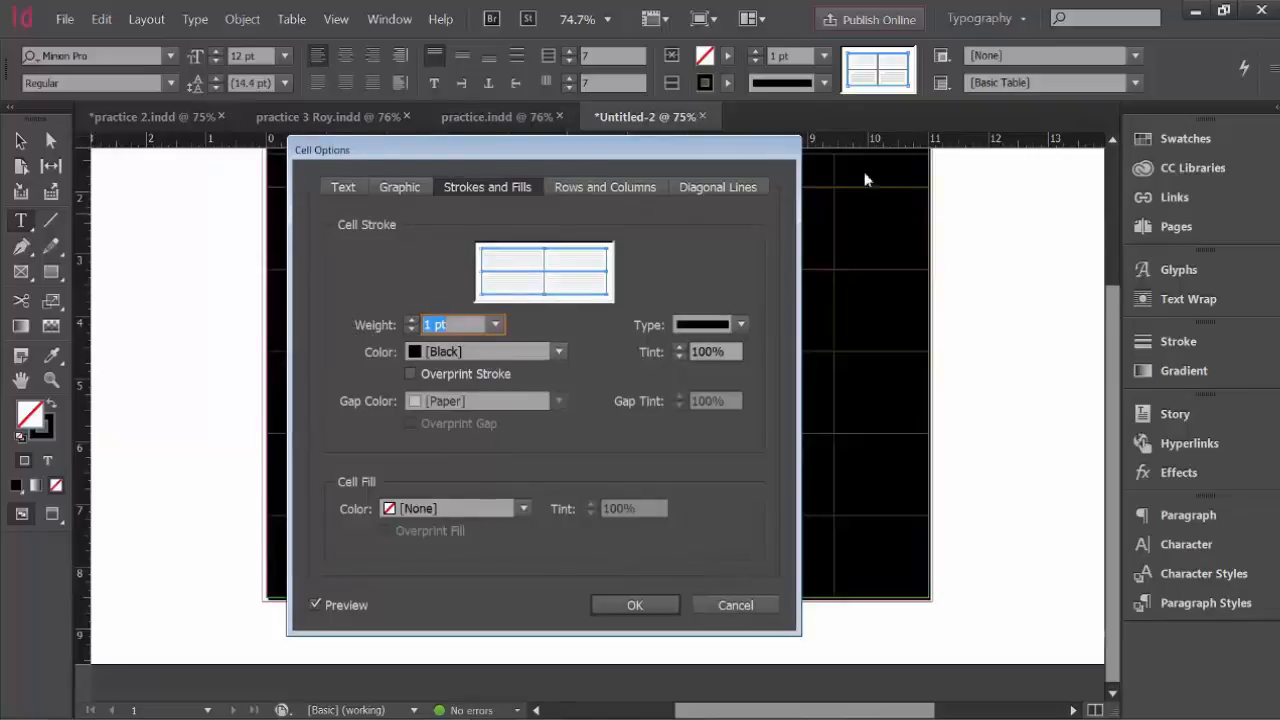
click(411, 320)
click(411, 320)
click(411, 320)
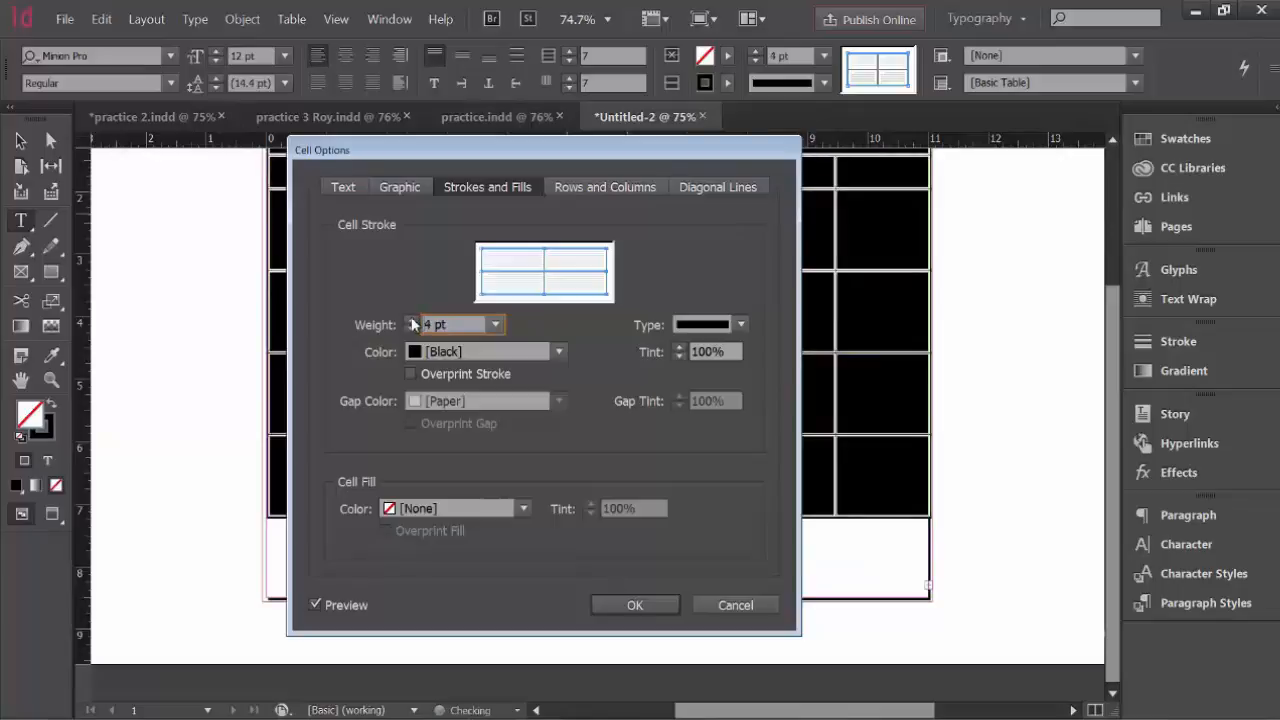
click(411, 320)
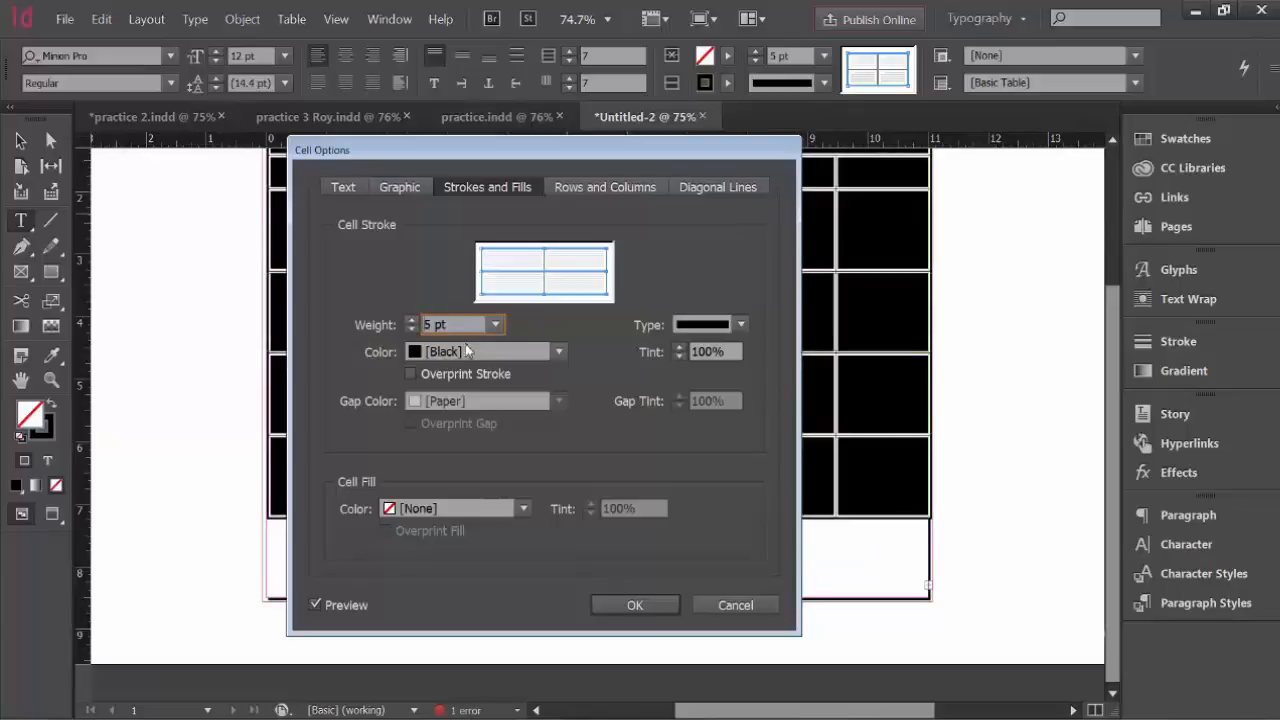
click(560, 351)
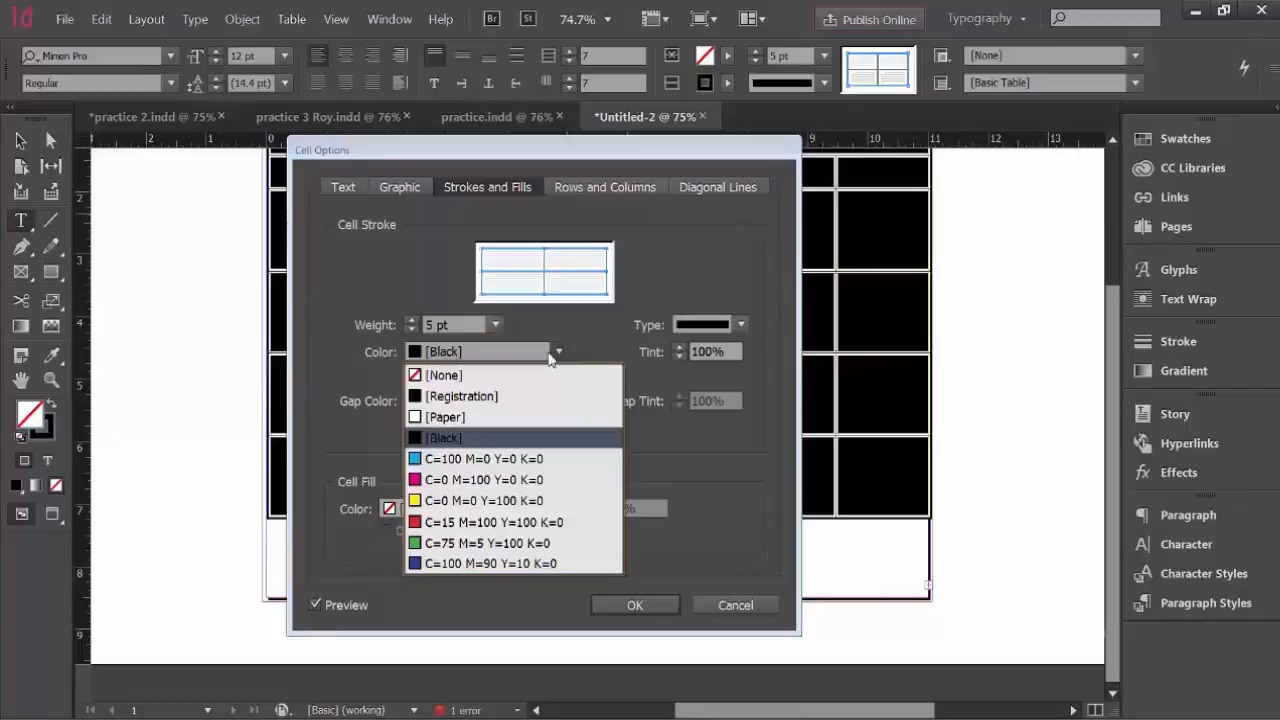
click(447, 522)
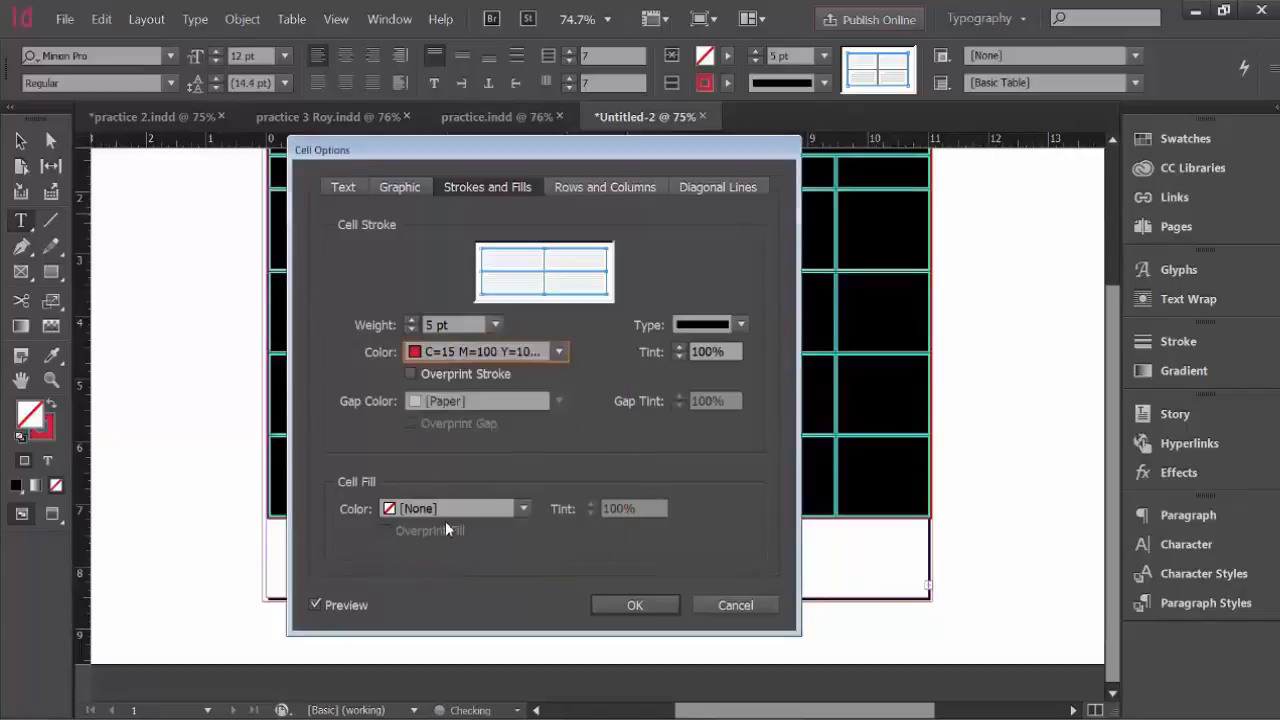
- Change the cell stroke type to Japanese Dots and set the stroke weight to 7 pt
click(740, 325)
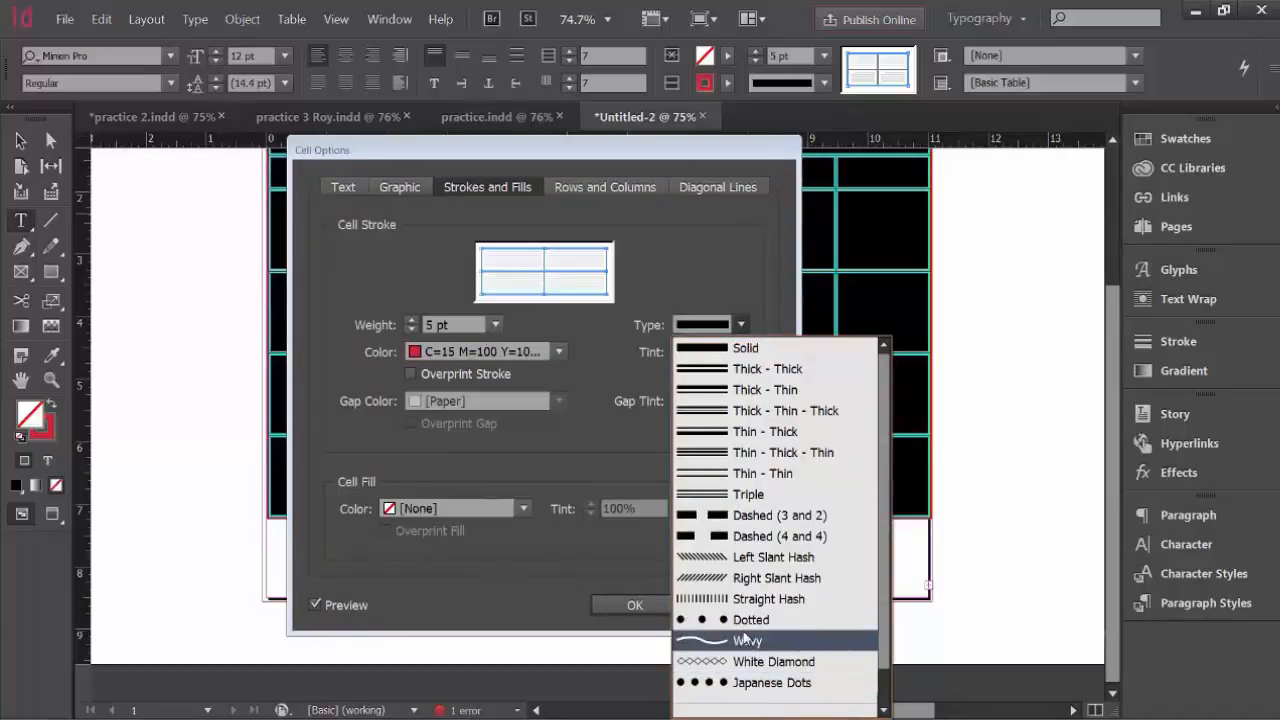
click(738, 683)
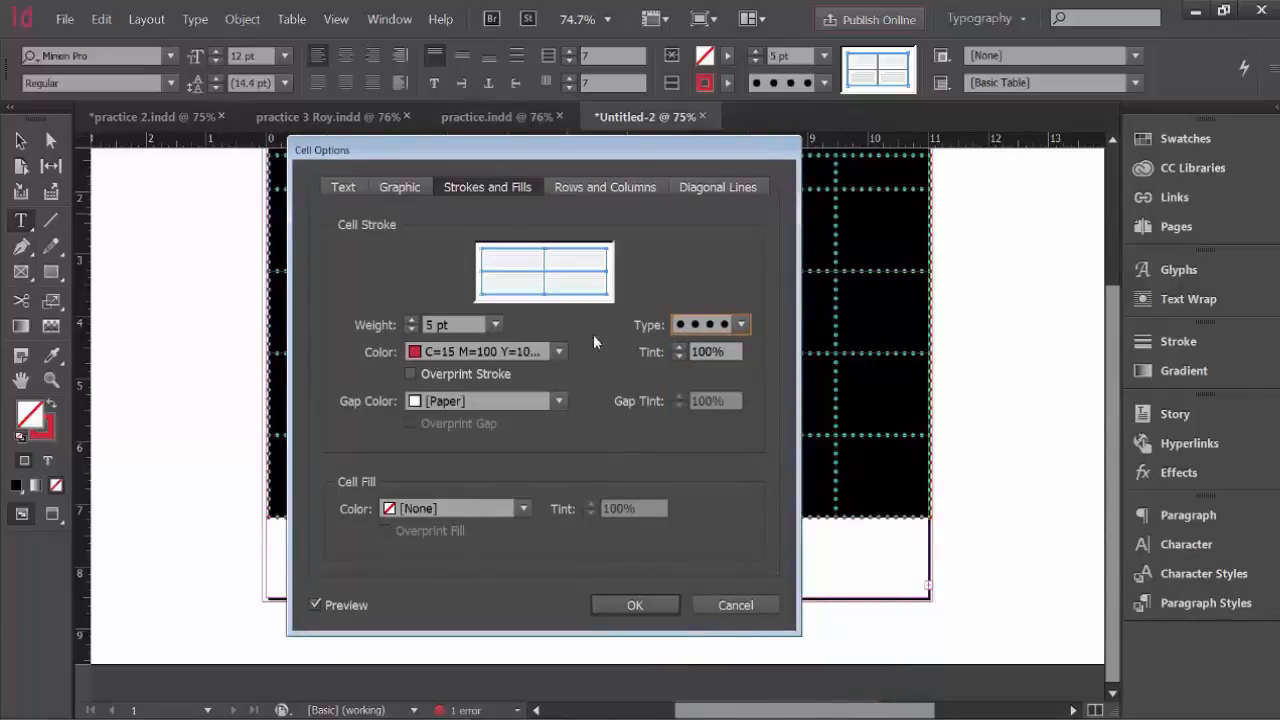
drag(556, 151, 911, 188)
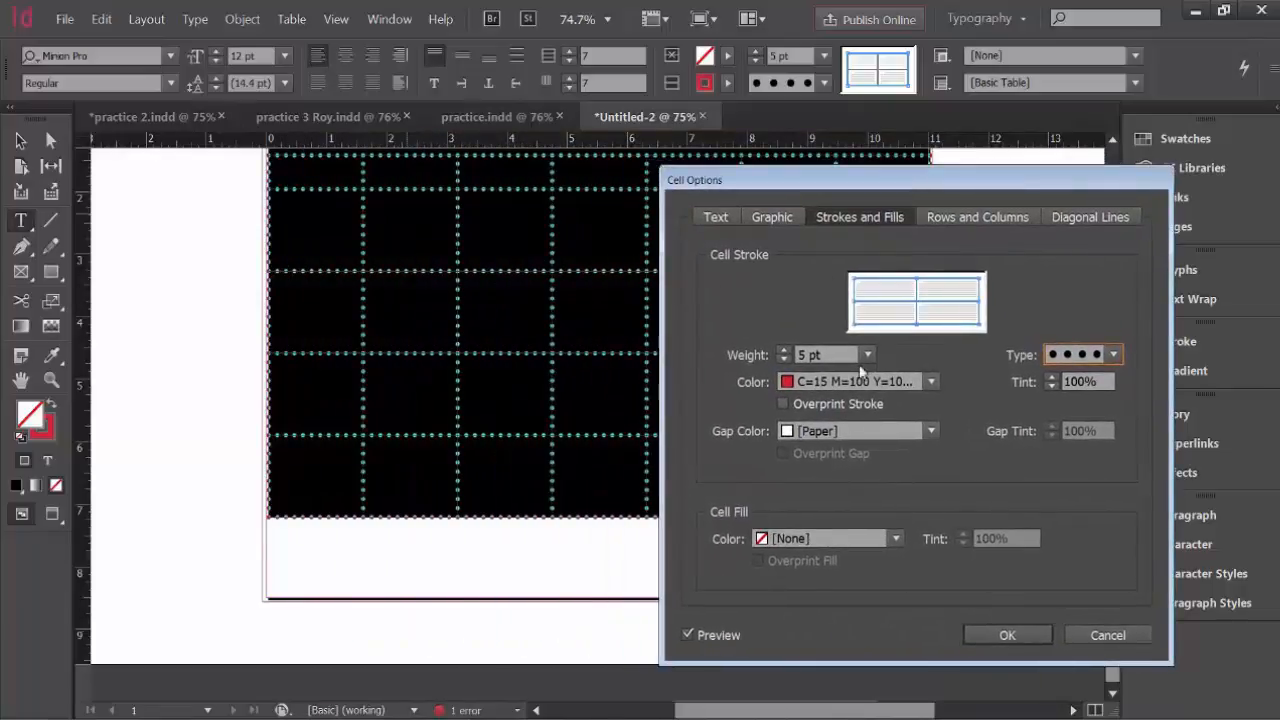
click(786, 350)
click(786, 350)
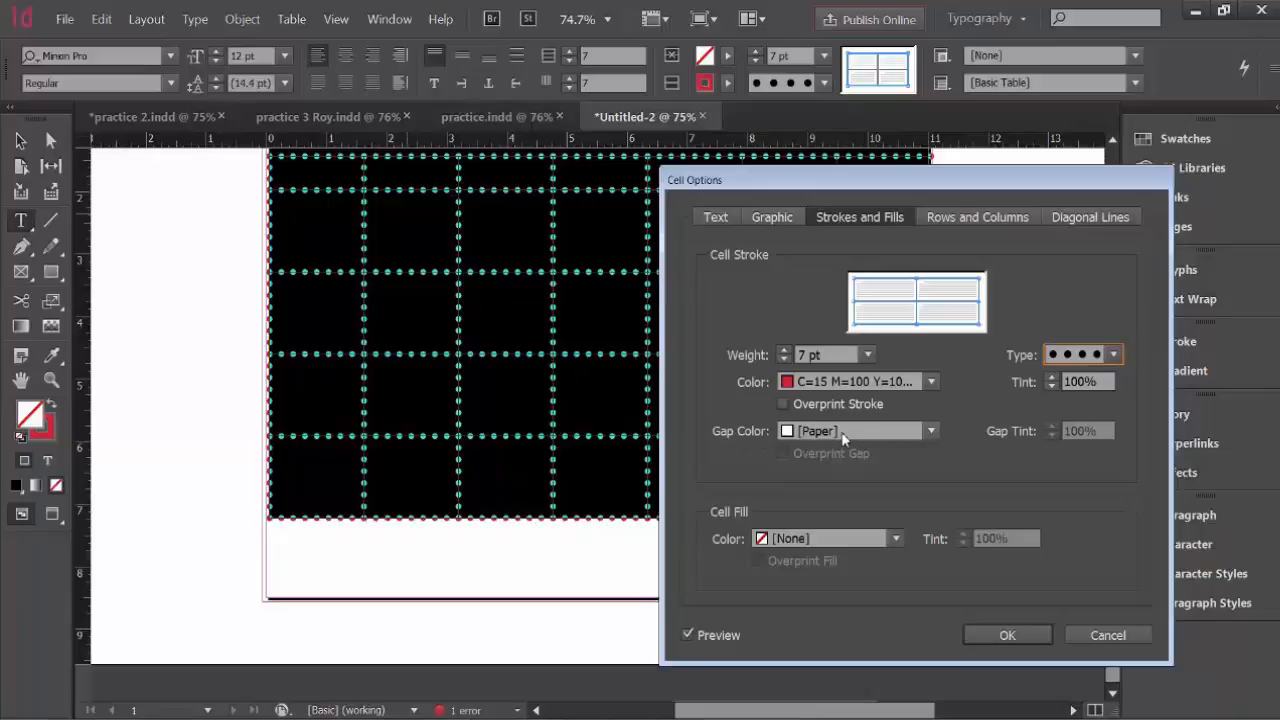
- Set the cell strokes' gap color to the yellow C=0 M=0 Y=100 K=0 and apply the cell options
click(931, 432)
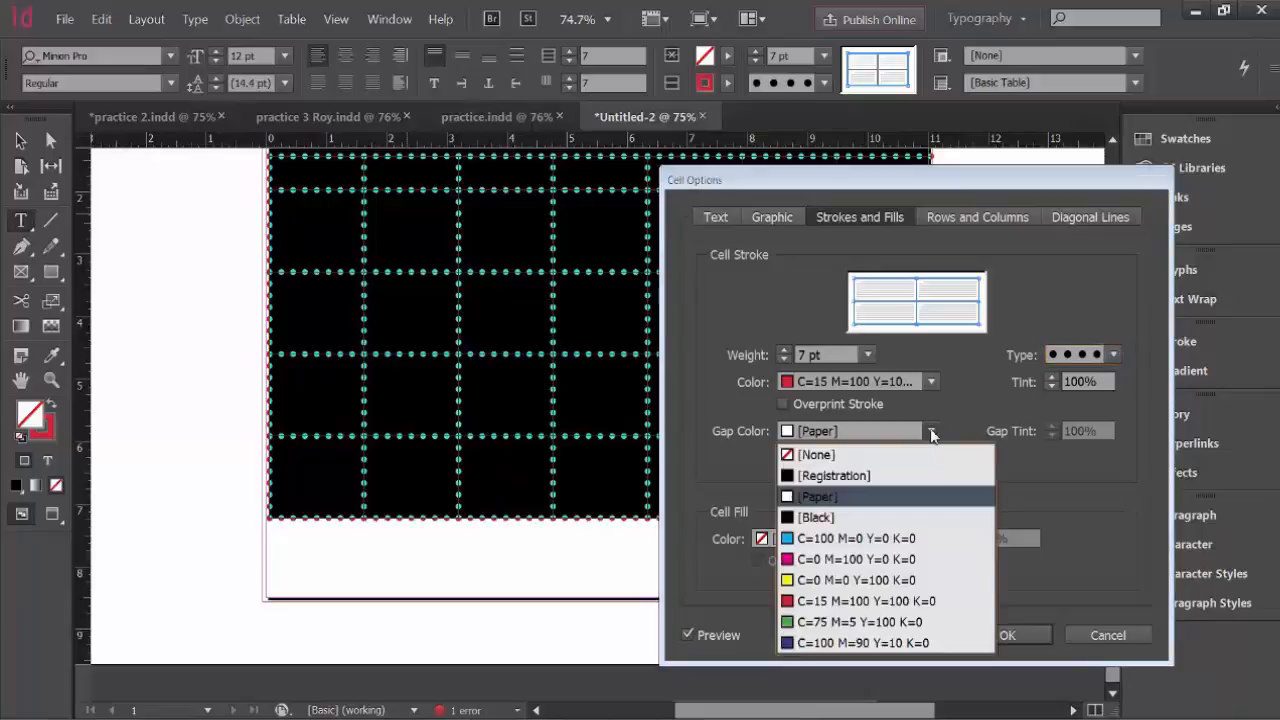
click(840, 581)
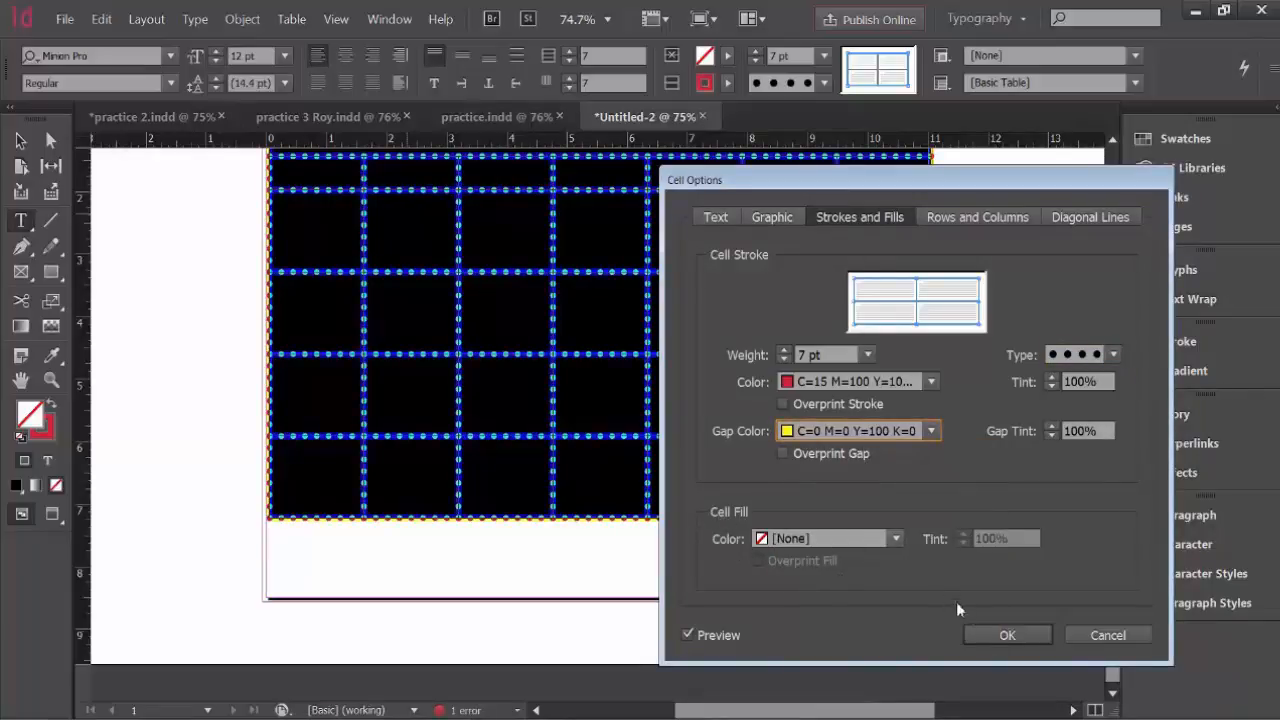
click(1005, 635)
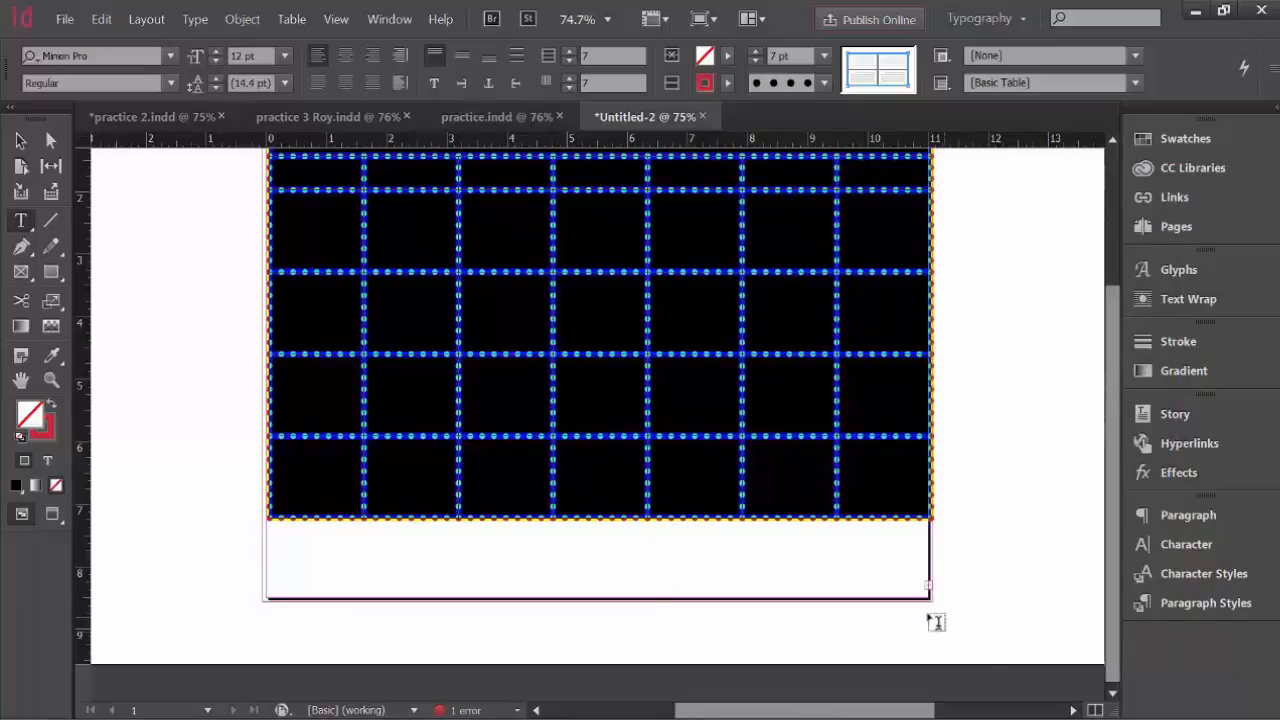
- Fit the text frame to its content so that it holds the whole table, and deselect the frame
click(19, 138)
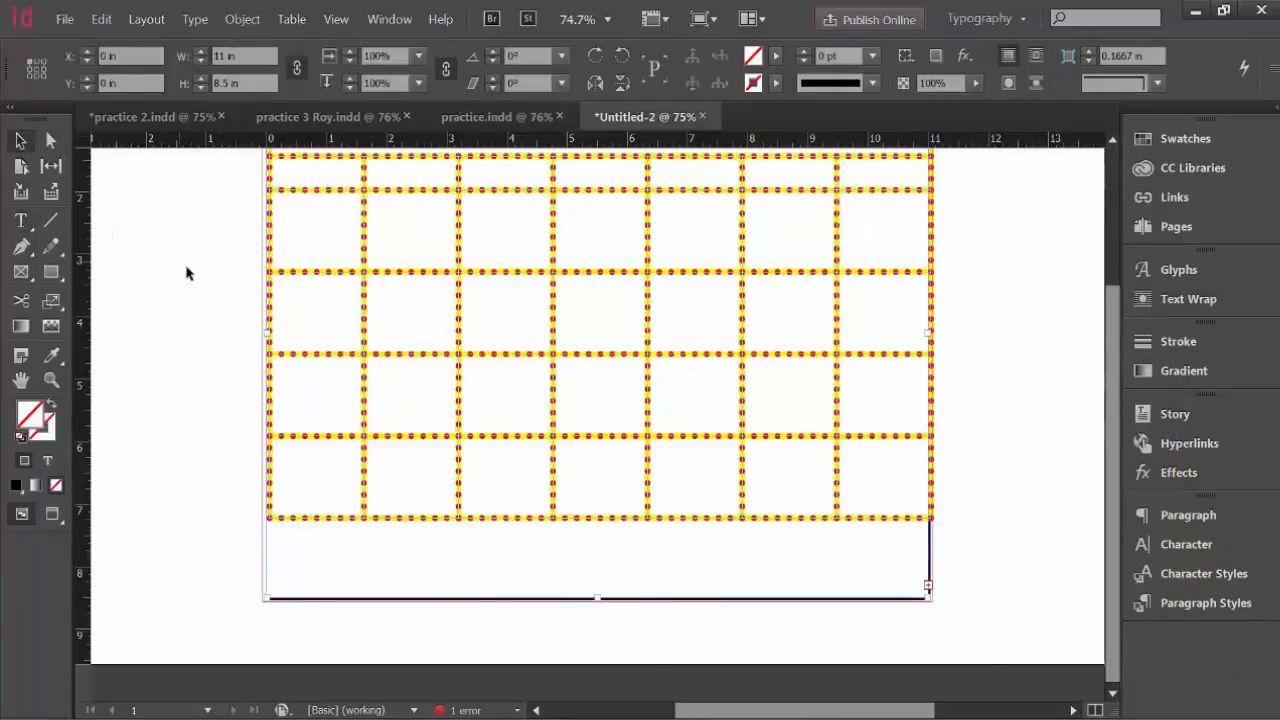
scroll(187, 272, up, 3)
scroll(187, 272, down, 3)
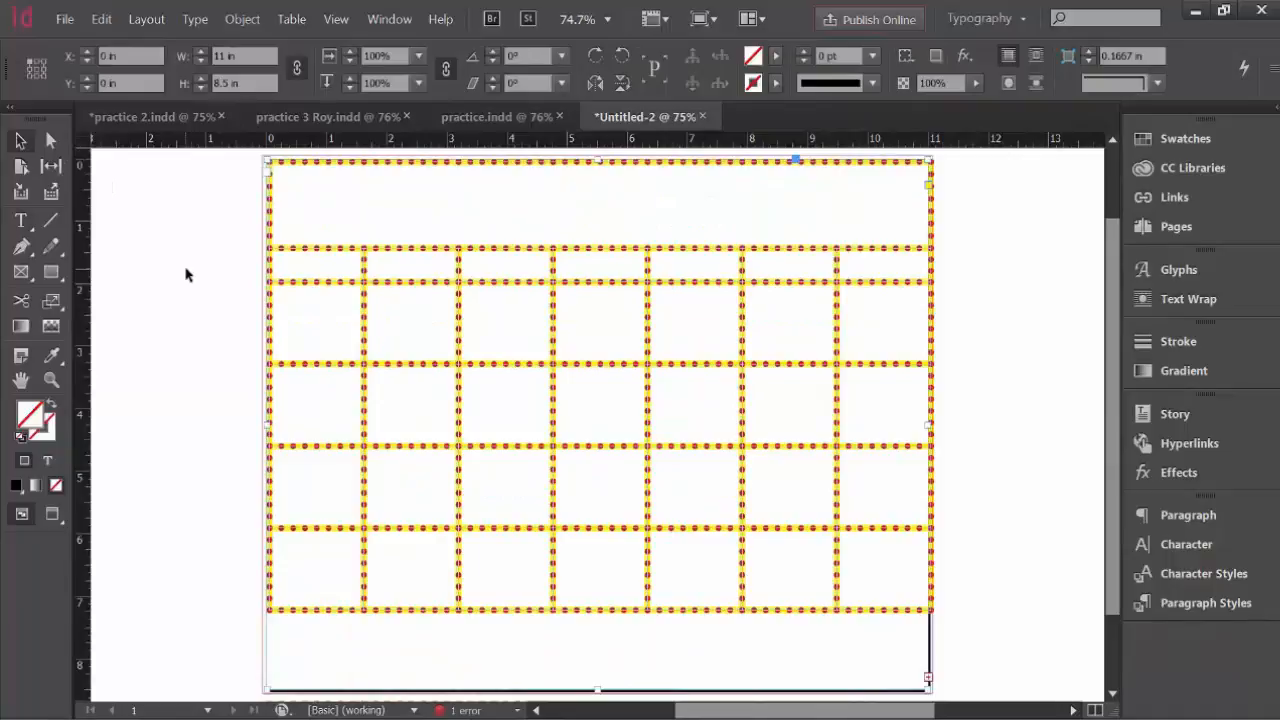
scroll(185, 275, down, 1)
scroll(185, 275, up, 1)
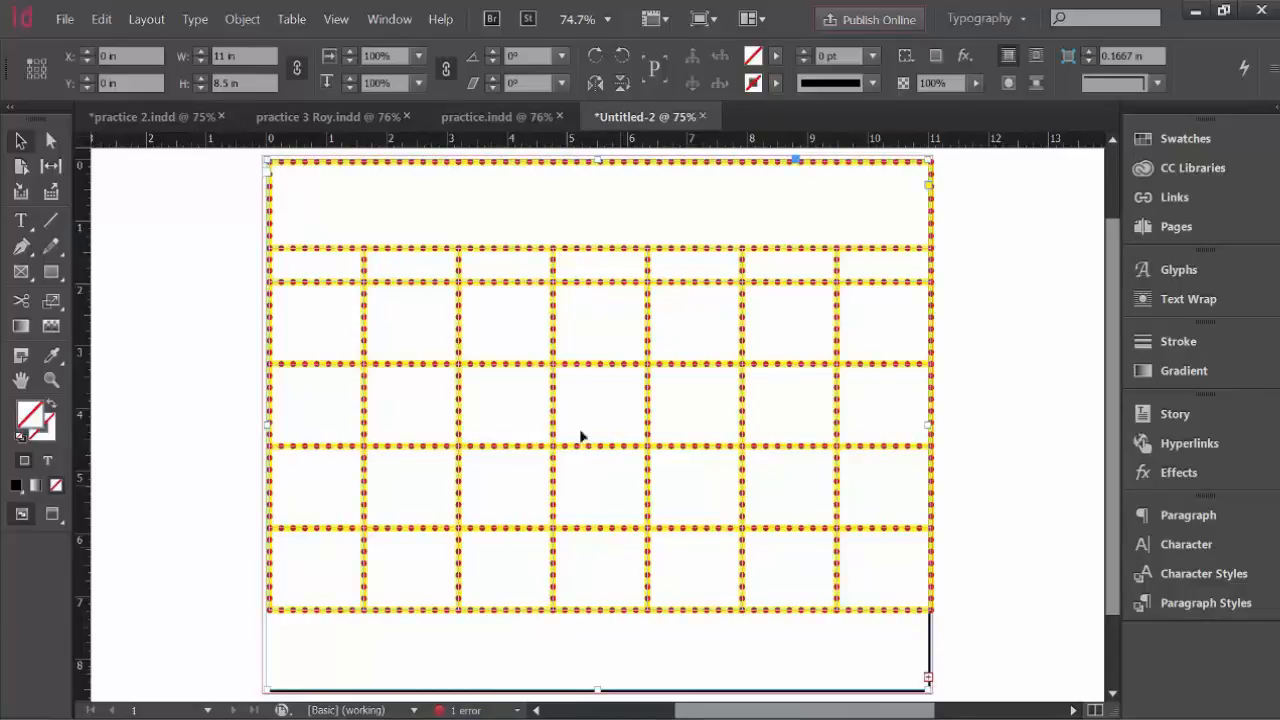
right_click(436, 220)
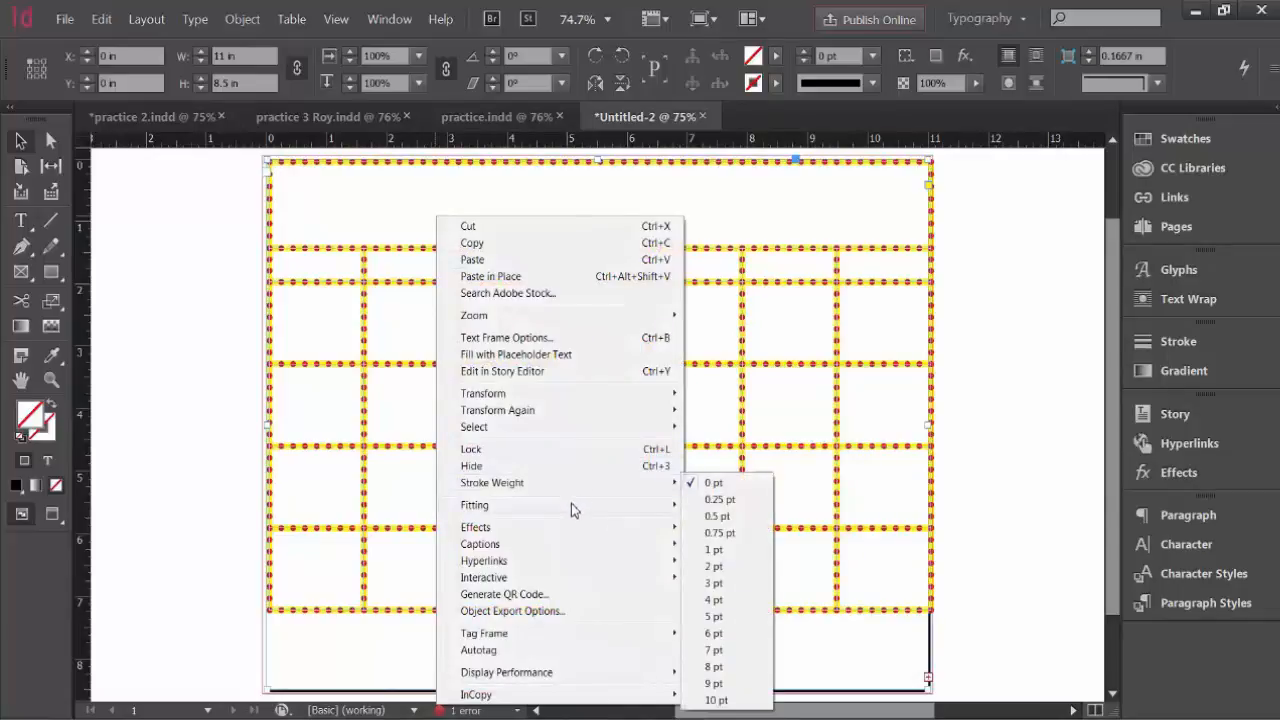
mouse_move(571, 505)
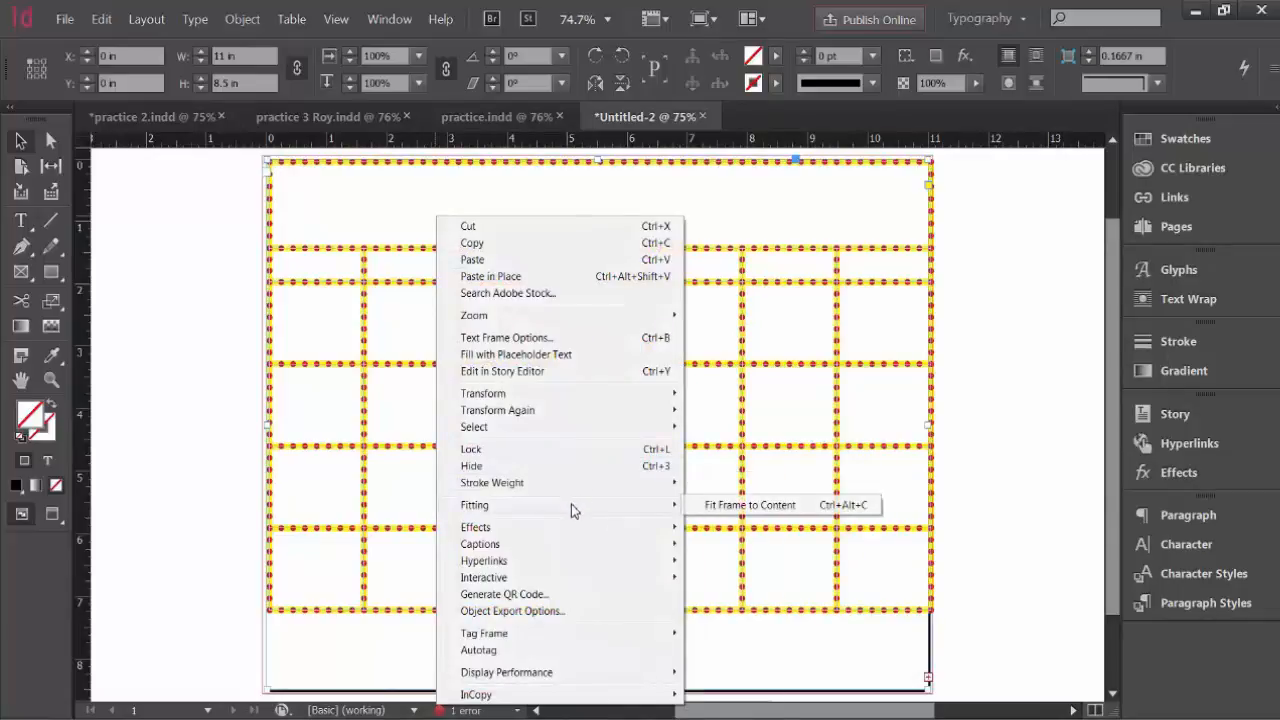
click(752, 505)
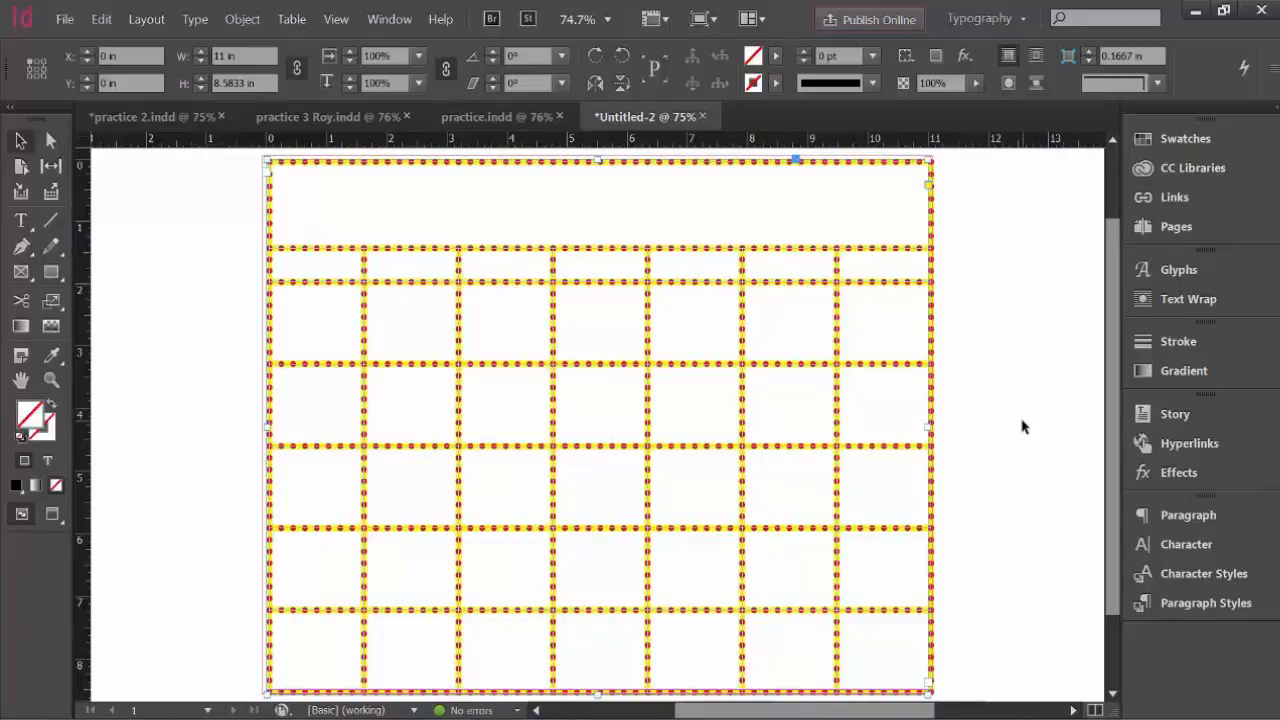
scroll(1022, 427, down, 1)
scroll(1008, 431, up, 2)
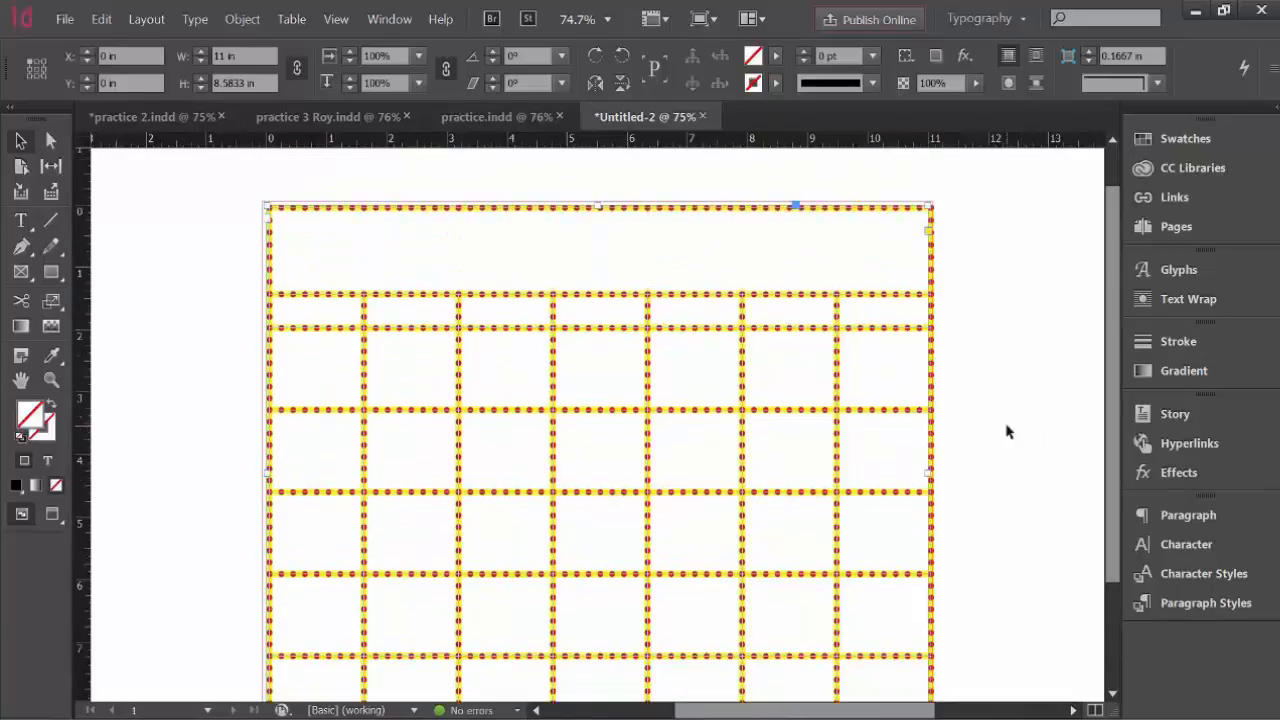
click(968, 234)
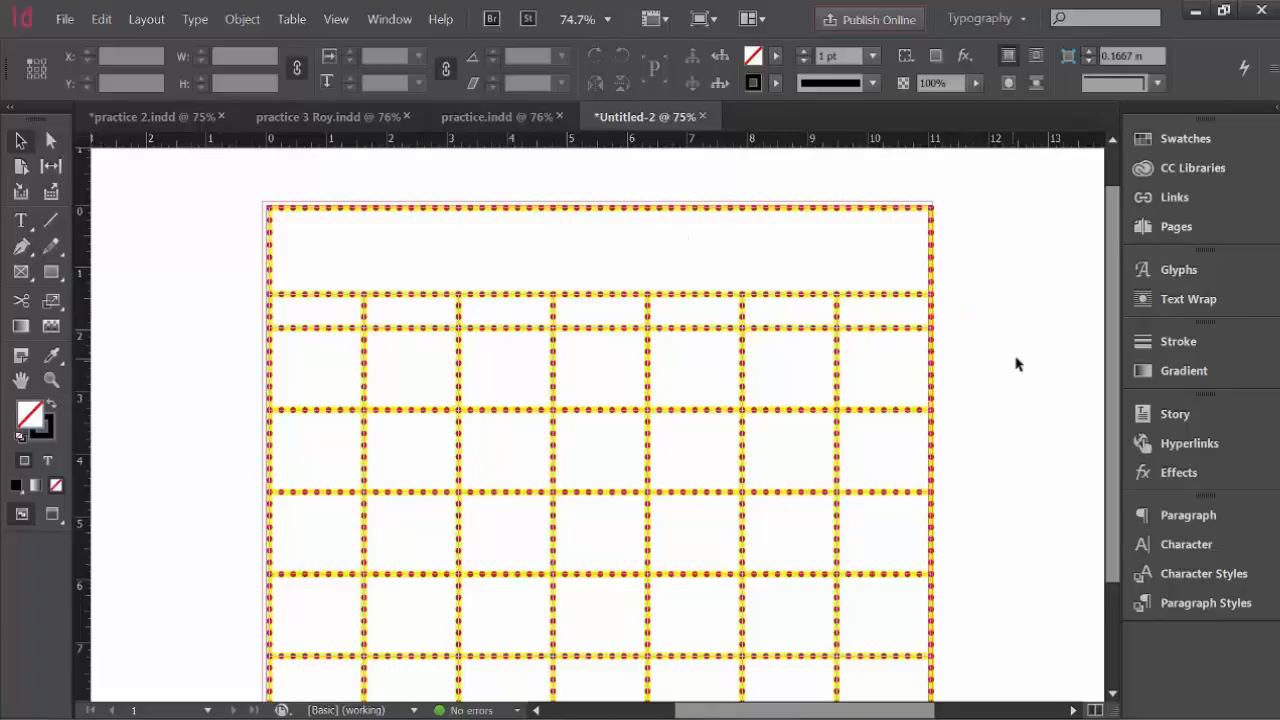
scroll(1014, 363, down, 3)
scroll(571, 314, up, 3)
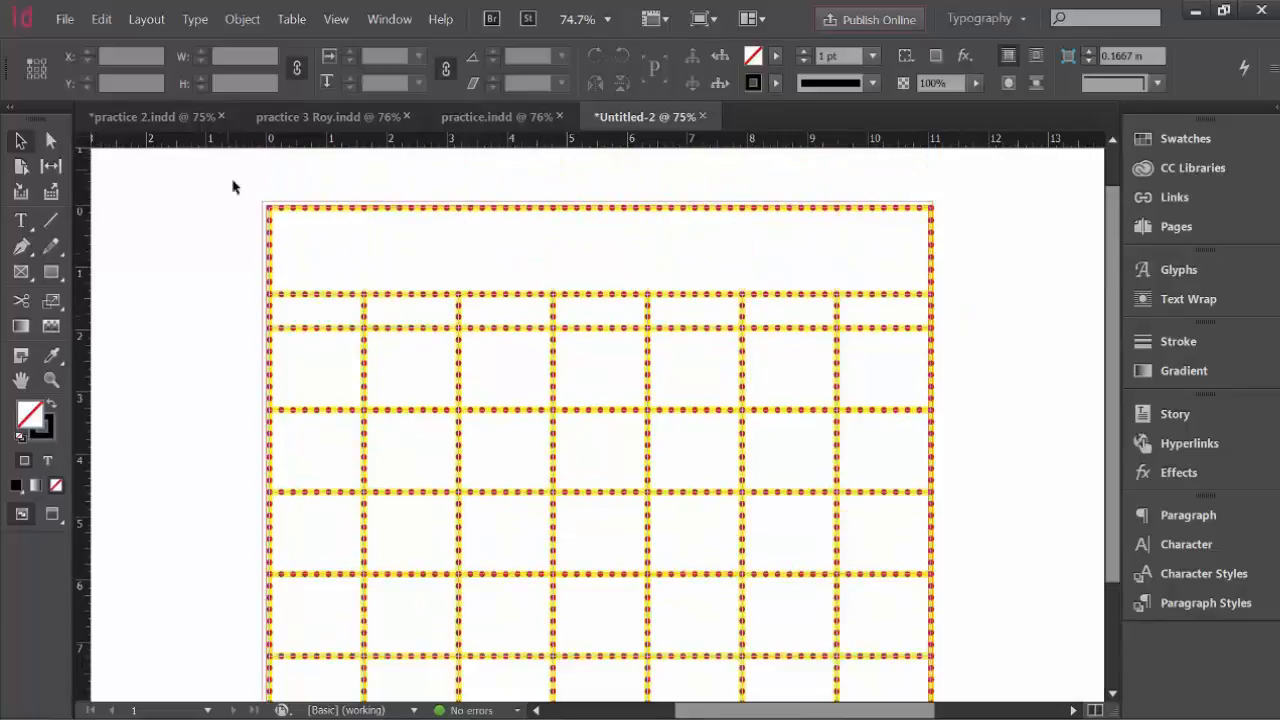
- Scale the calendar table's text frame to 99%, nudge it right to X 0.0139 in, and deselect it
drag(229, 166, 418, 338)
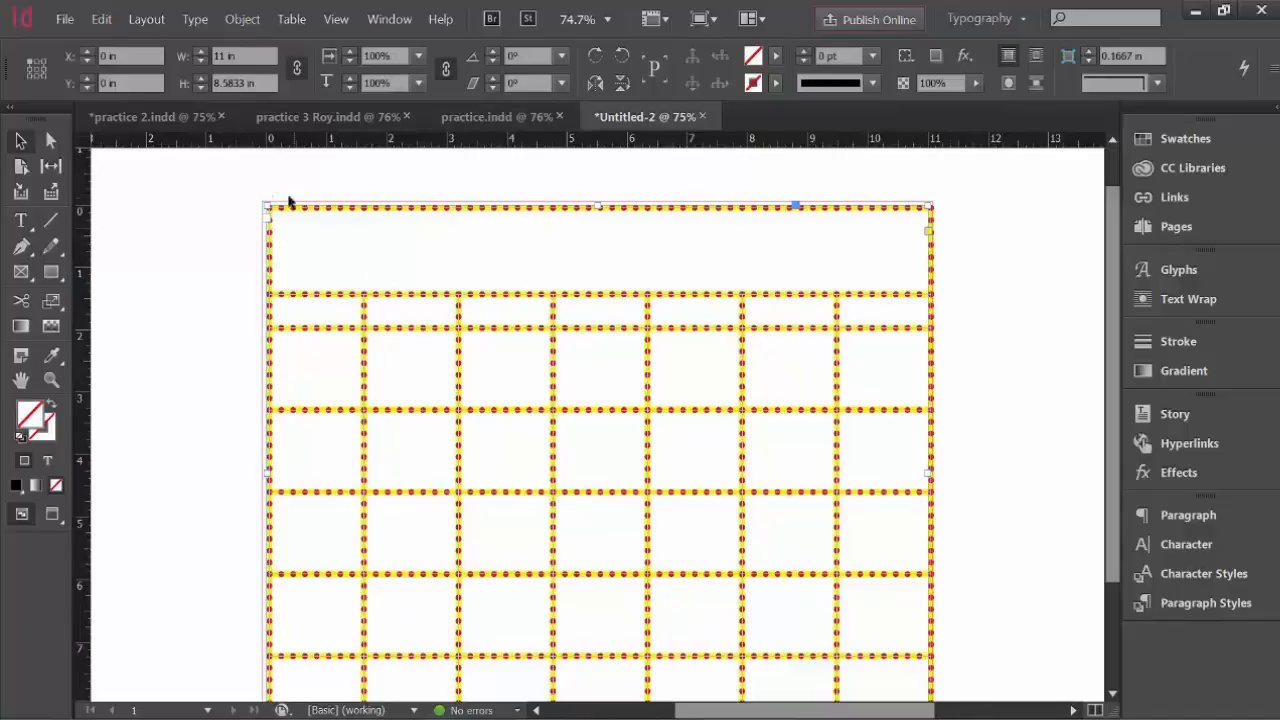
click(400, 83)
text(99)
key(Return)
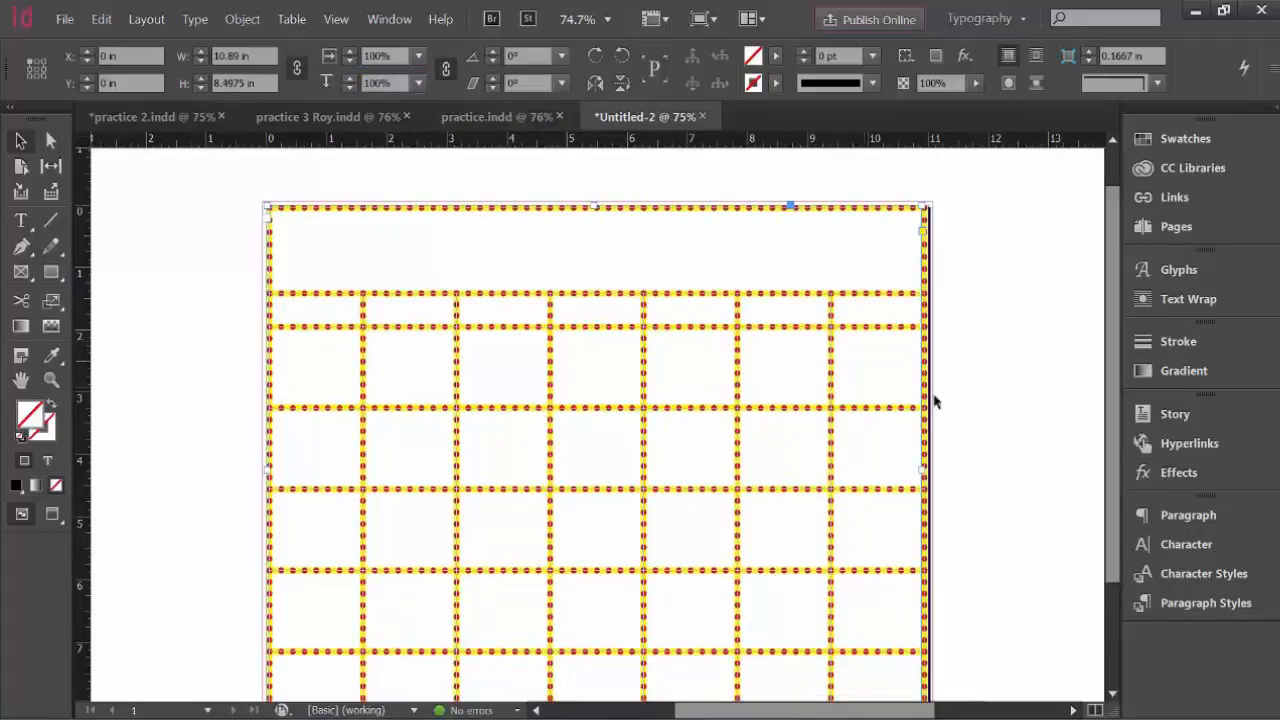
scroll(983, 444, down, 3)
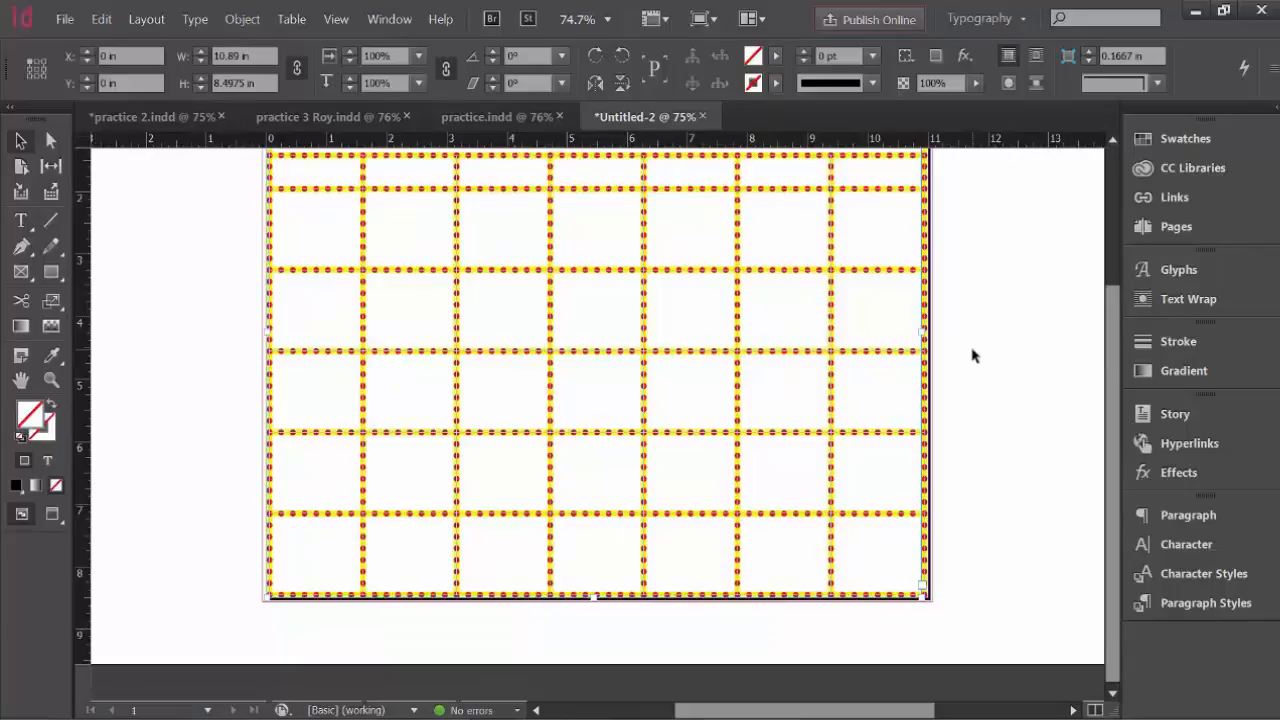
key(Right)
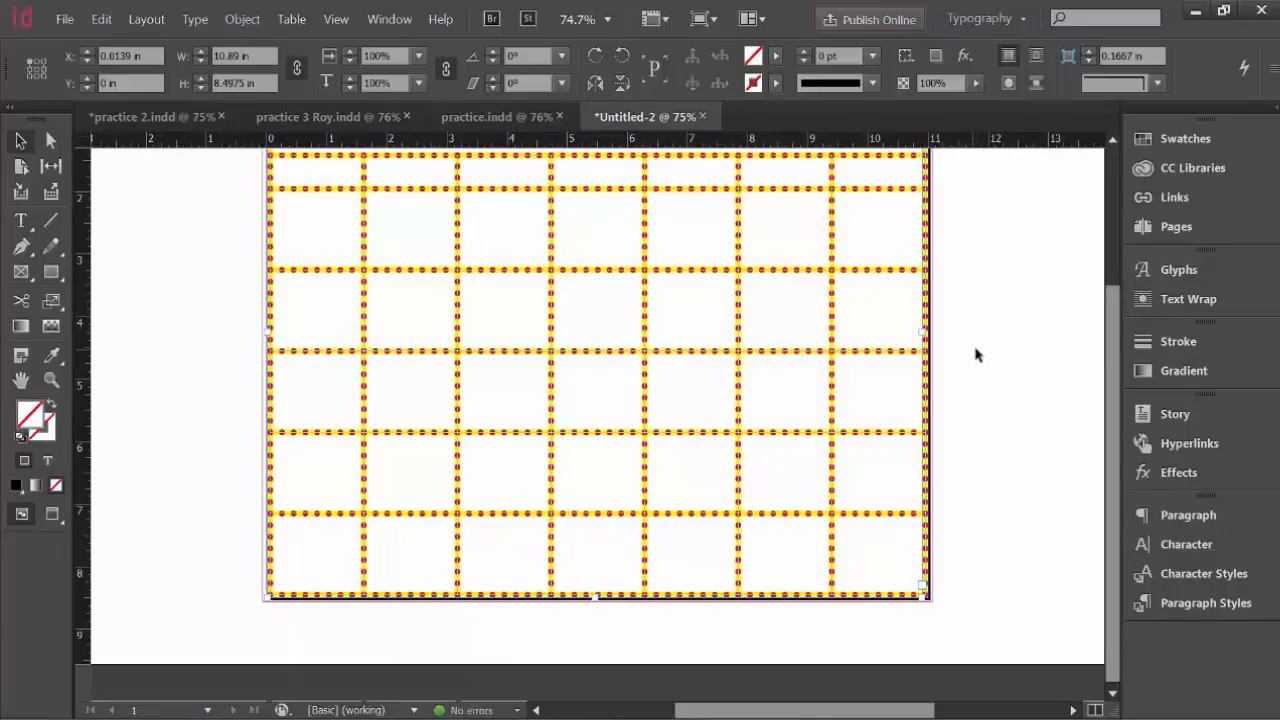
click(975, 354)
scroll(977, 355, up, 2)
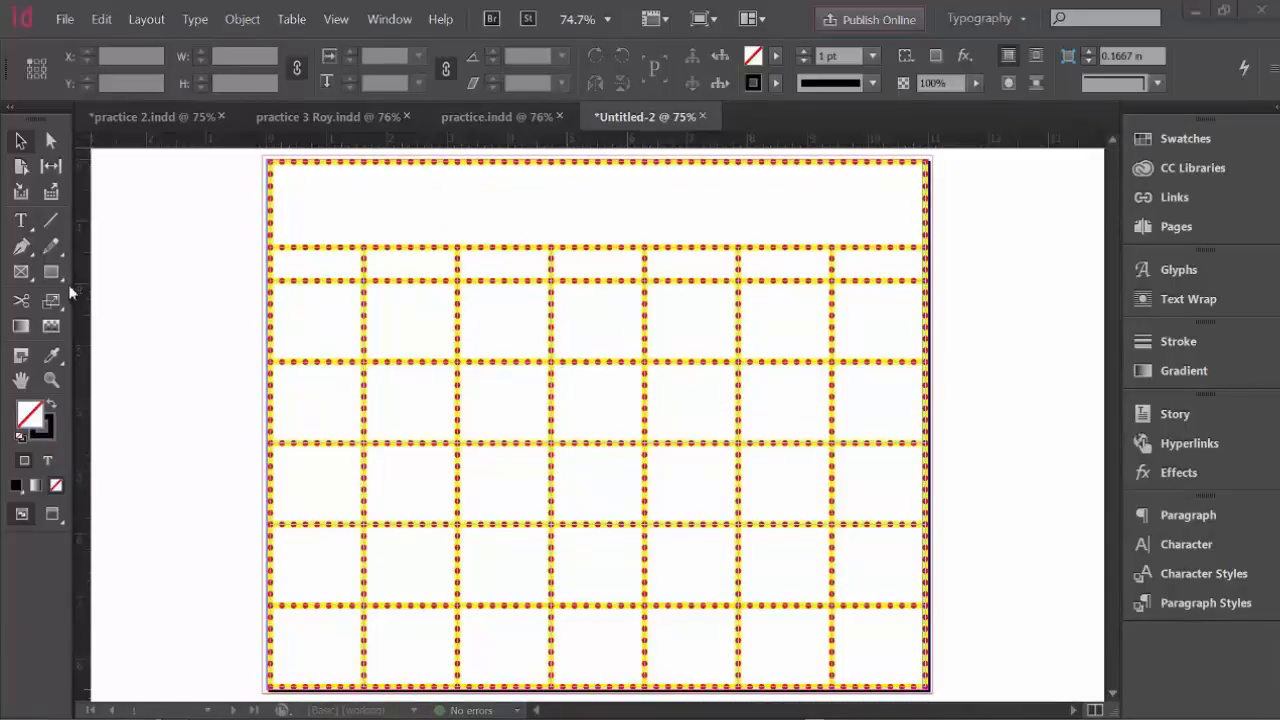
- Enter the weekday names Sunday through Saturday in the seven cells of the narrow row below the merged header cell
click(22, 221)
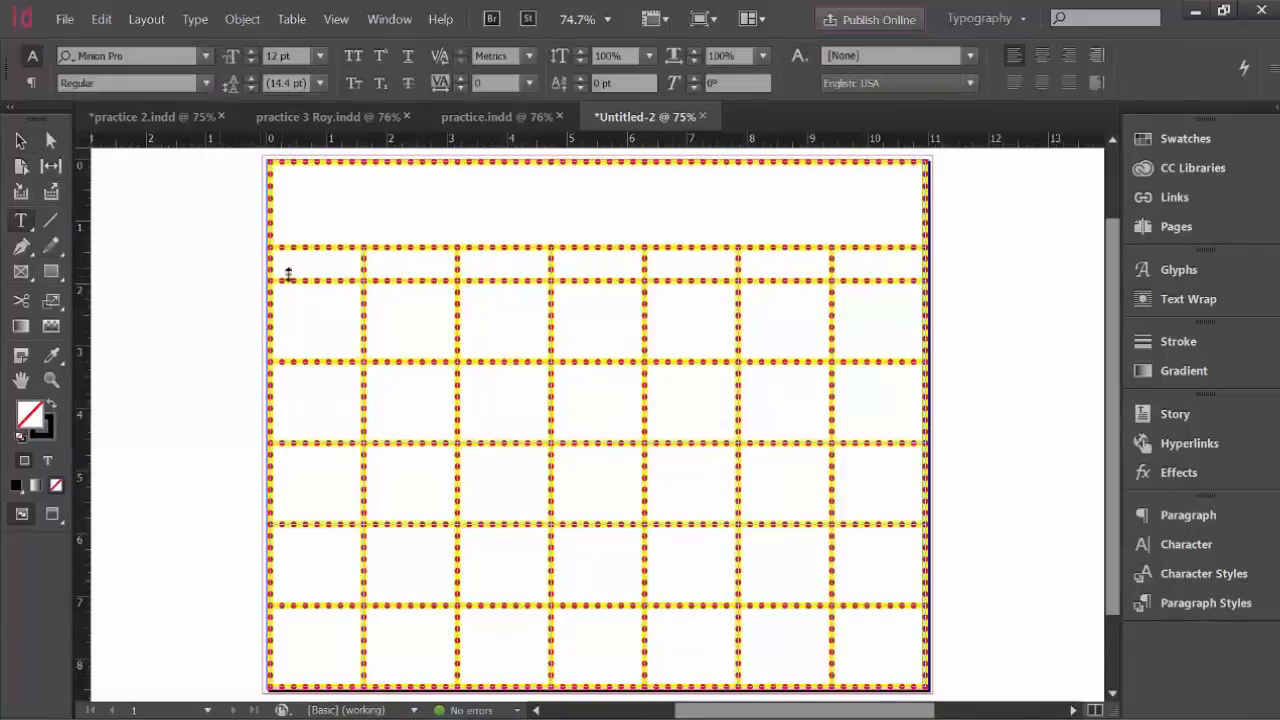
click(301, 264)
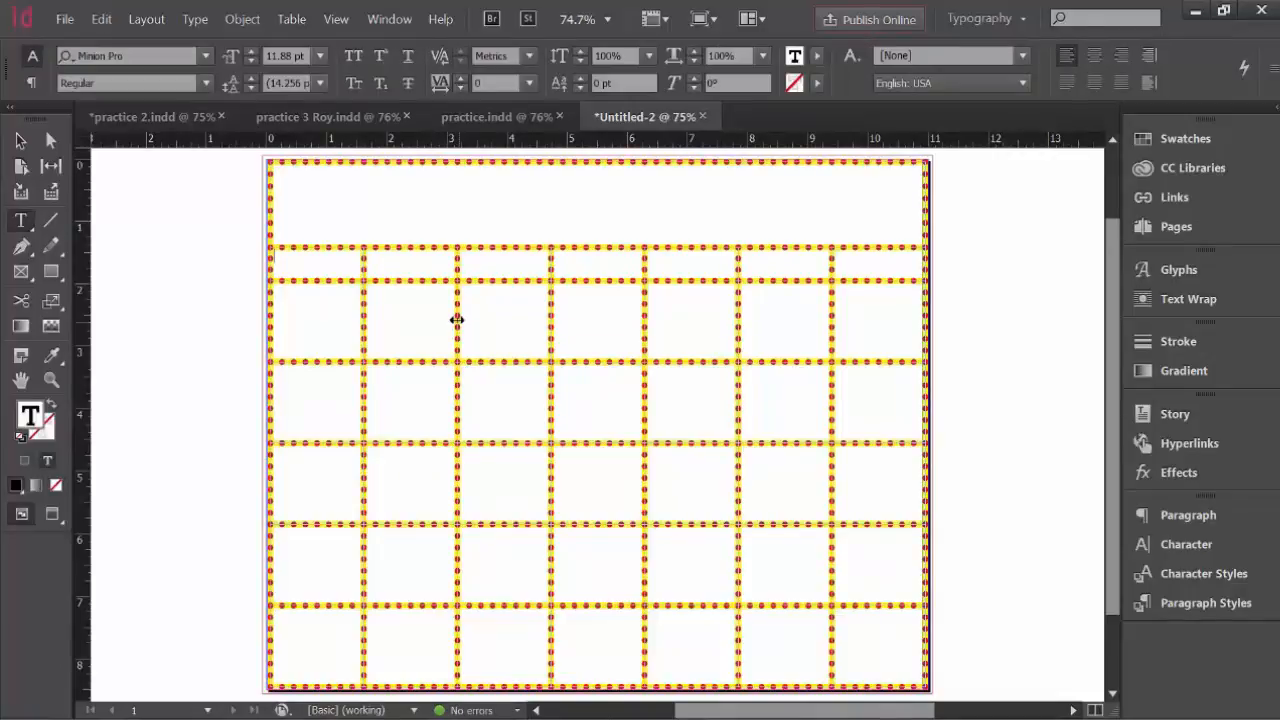
text(Monday)
text(T)
text(uesday)
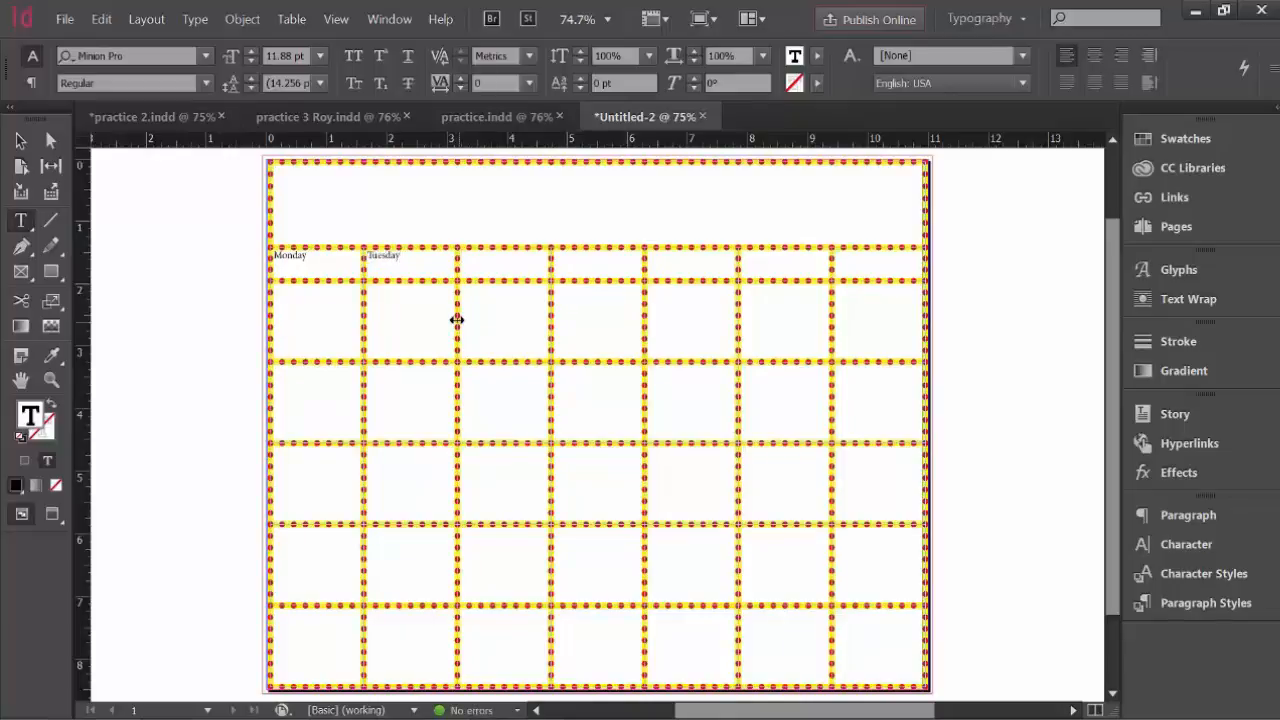
key(Tab)
text(Wednesday)
key(Tab)
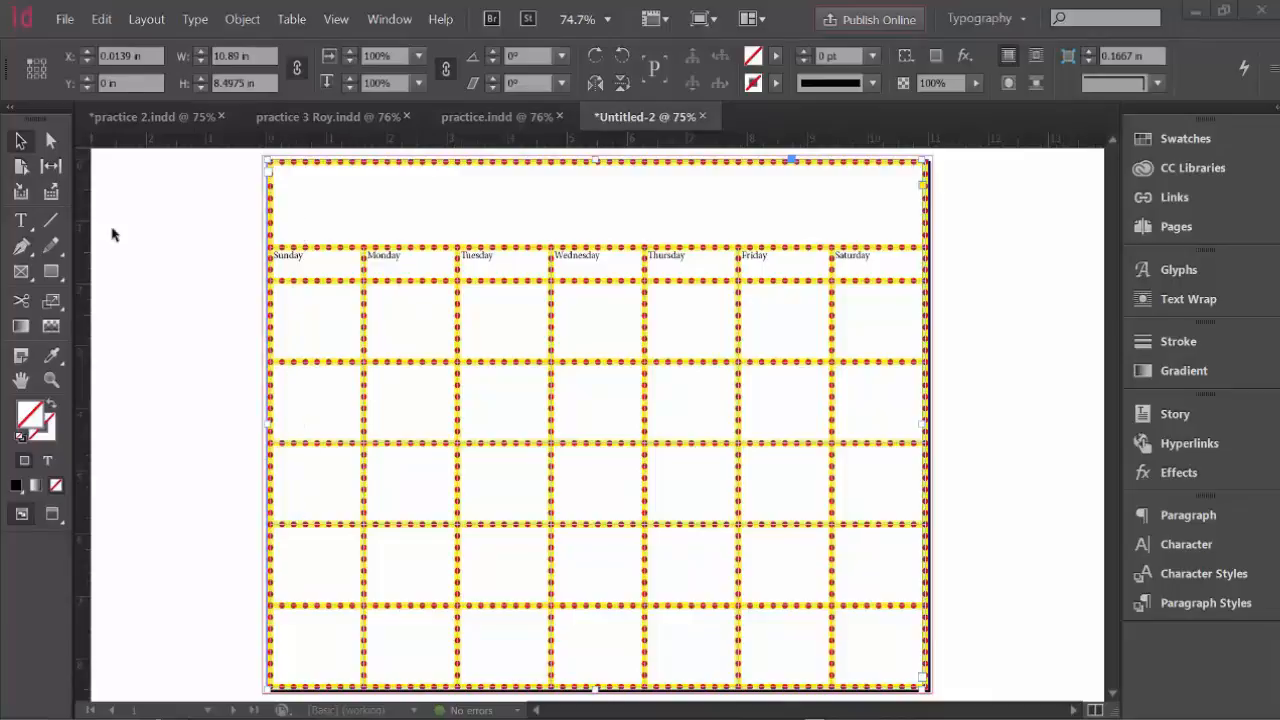
- Center the text of all seven weekday cells both vertically and horizontally
click(22, 222)
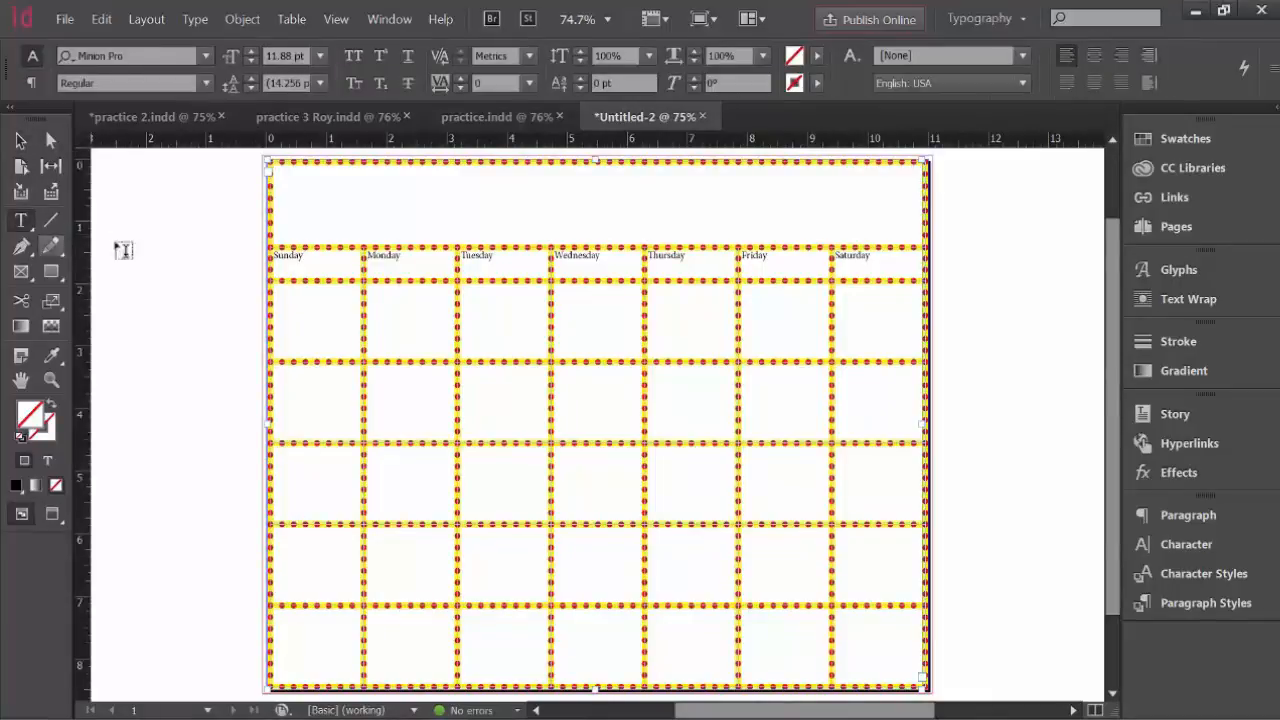
drag(285, 257, 878, 258)
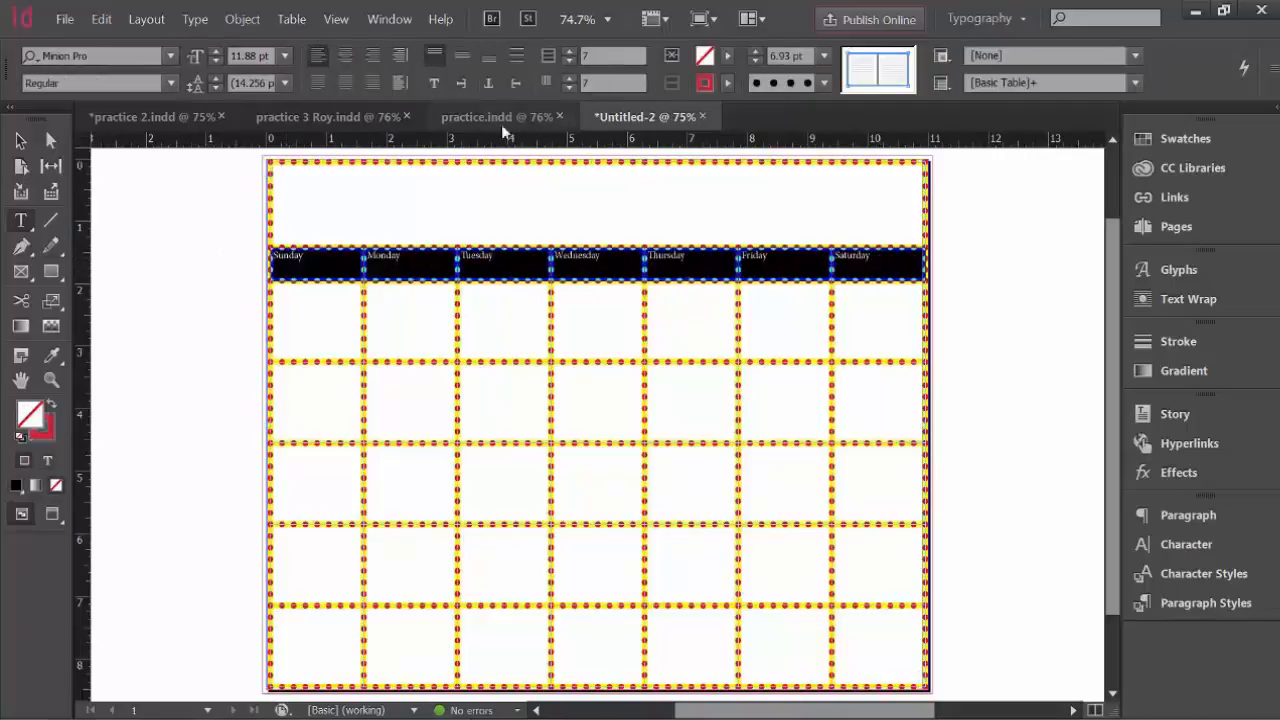
click(460, 61)
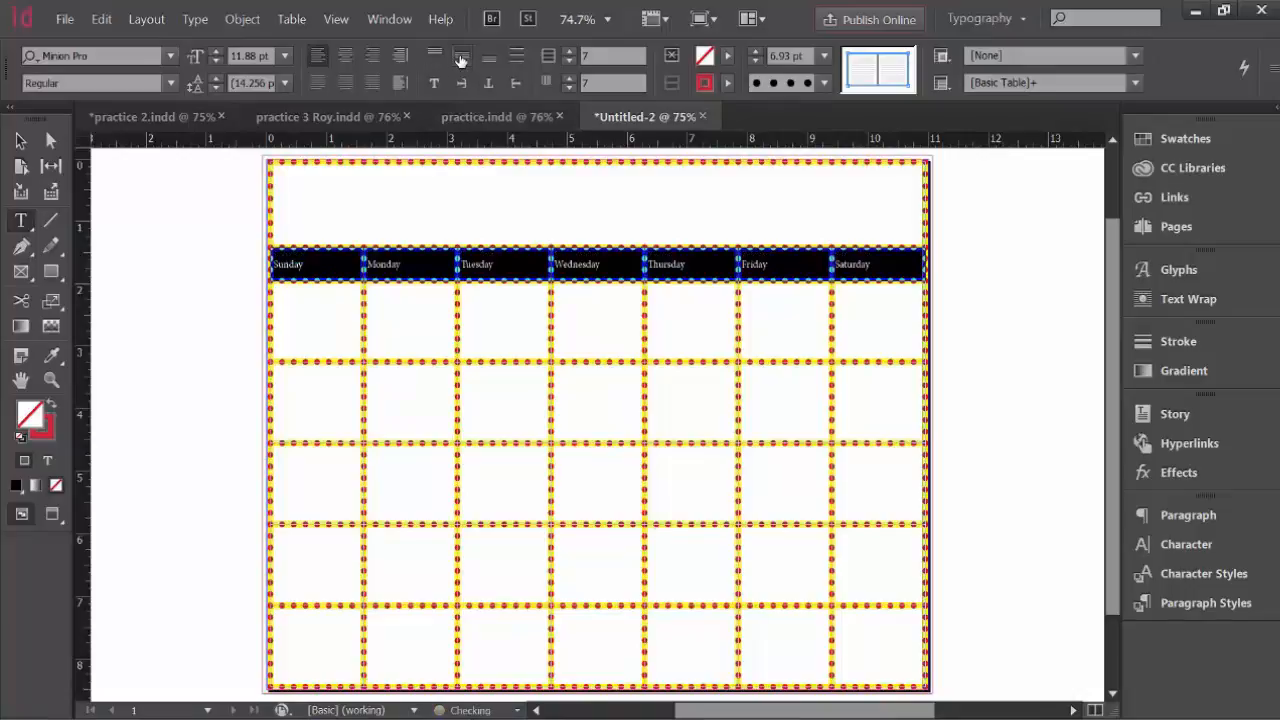
click(344, 57)
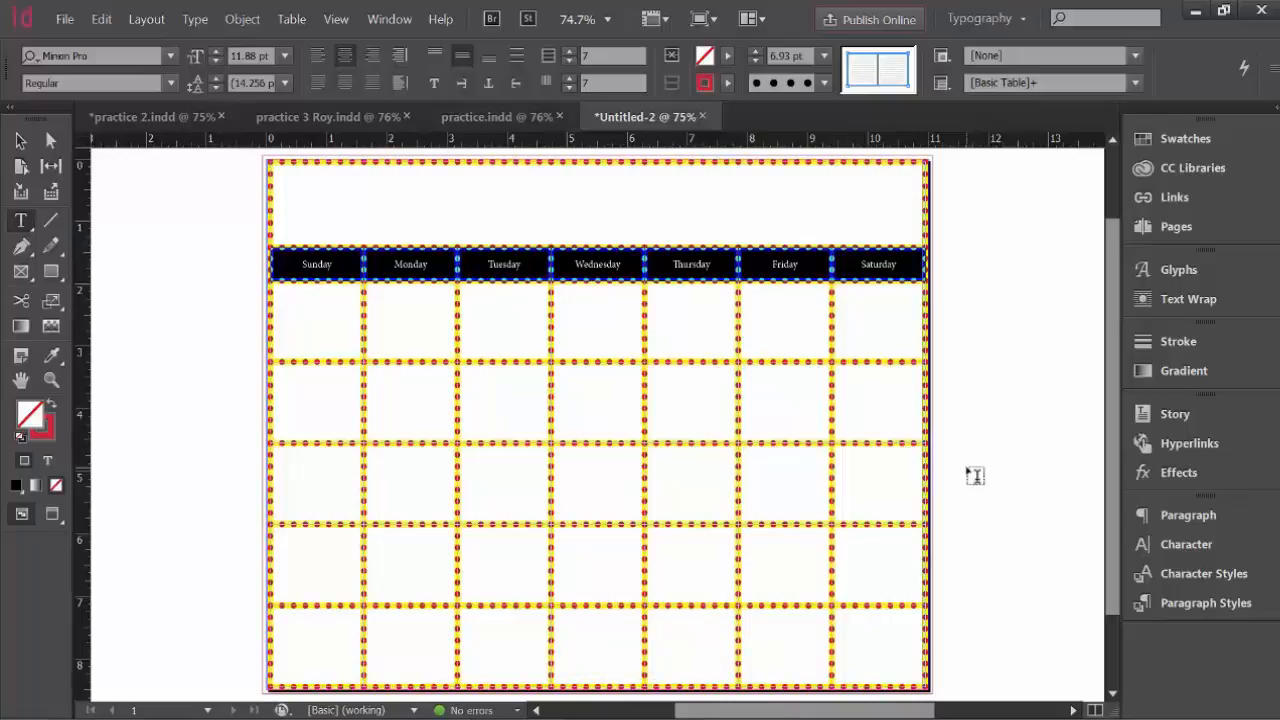
- Set the font of the selected weekday names to Mickey
click(170, 57)
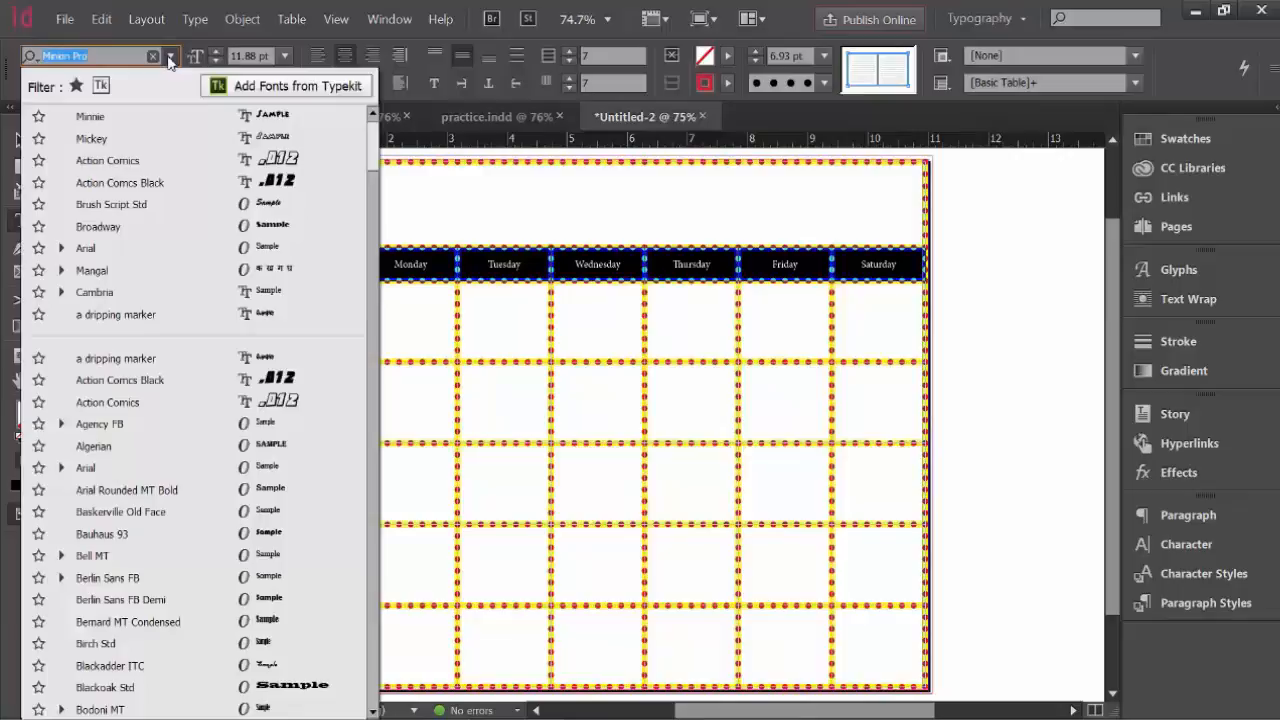
click(168, 57)
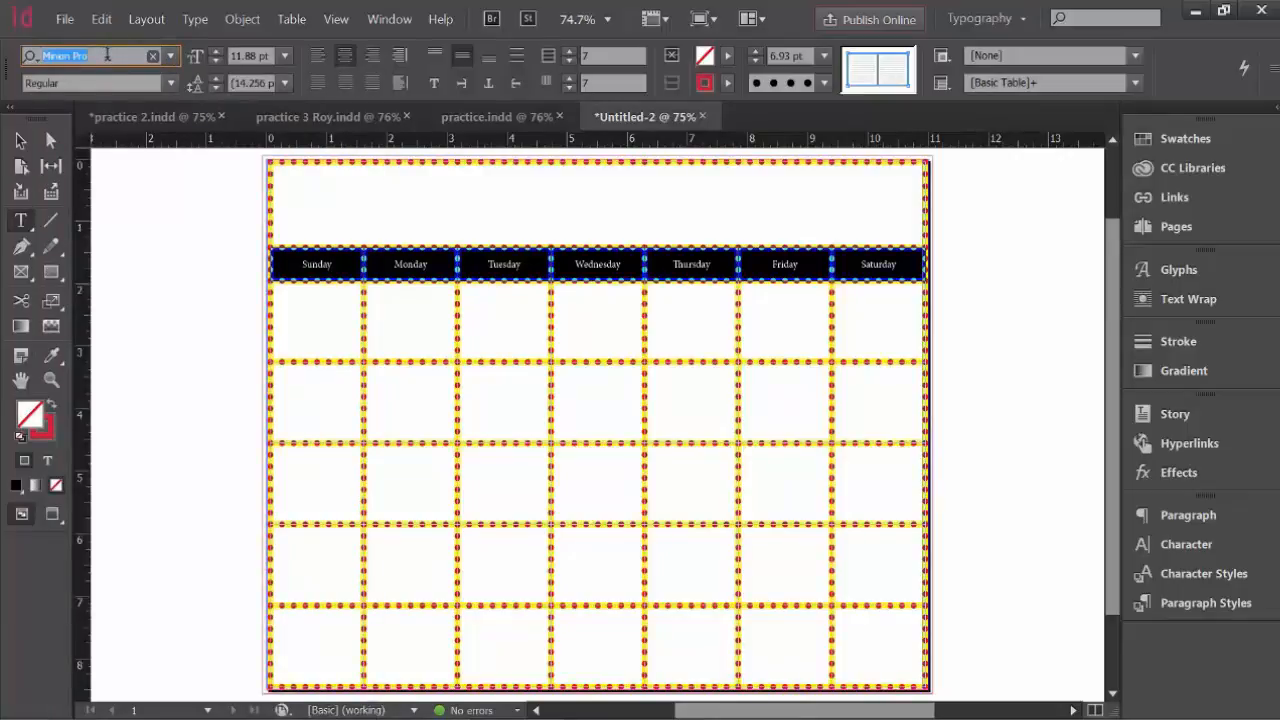
text(Mickey)
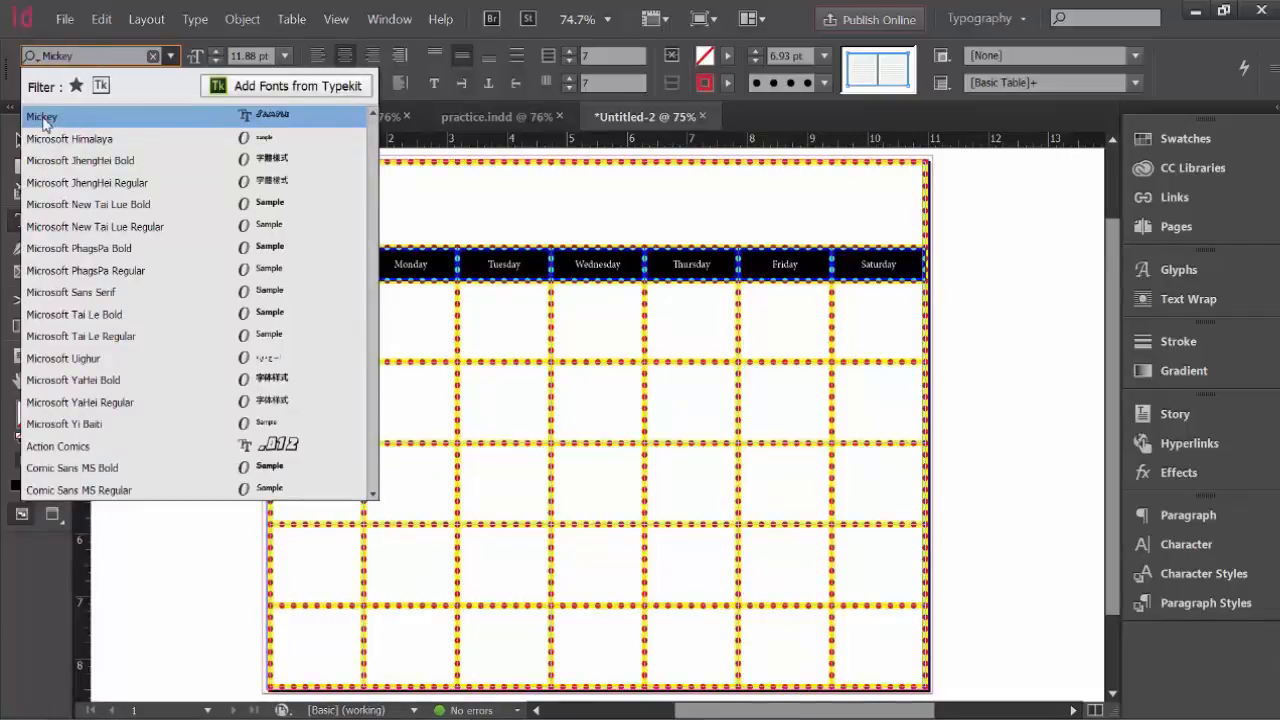
click(44, 122)
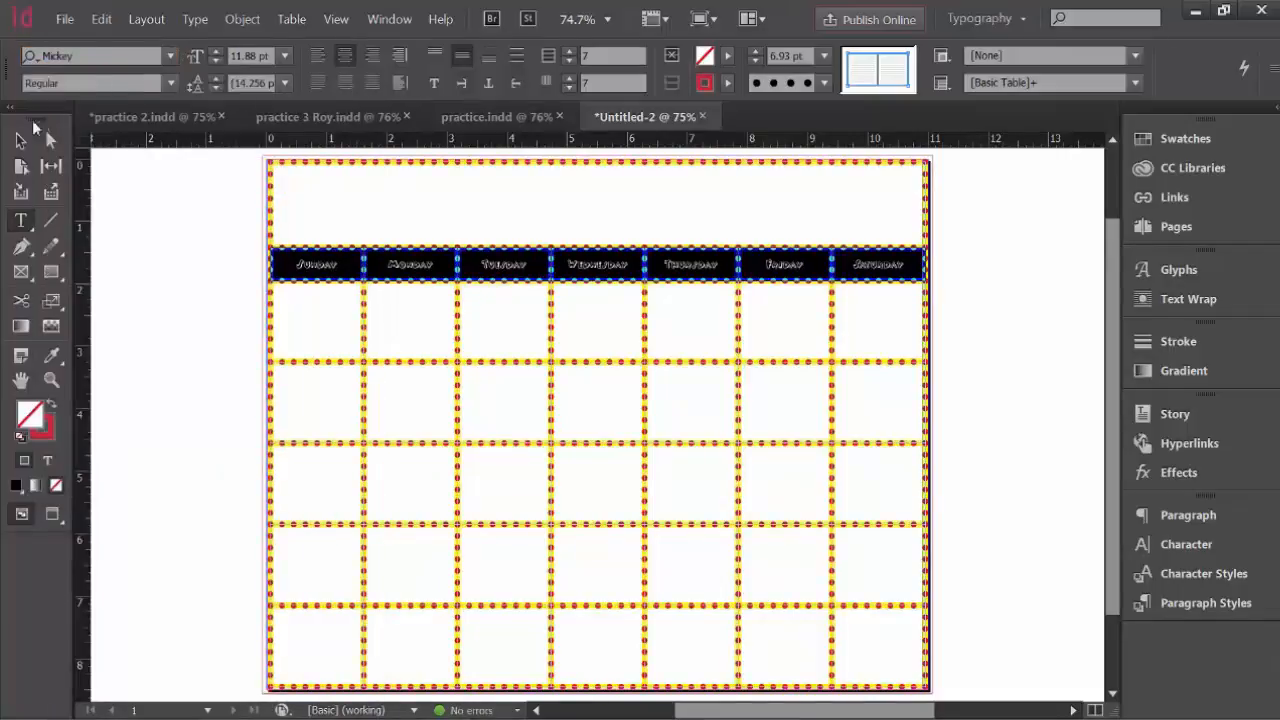
- Increase the font size of the whole weekday row to 18 pt
click(283, 250)
drag(283, 250, 880, 266)
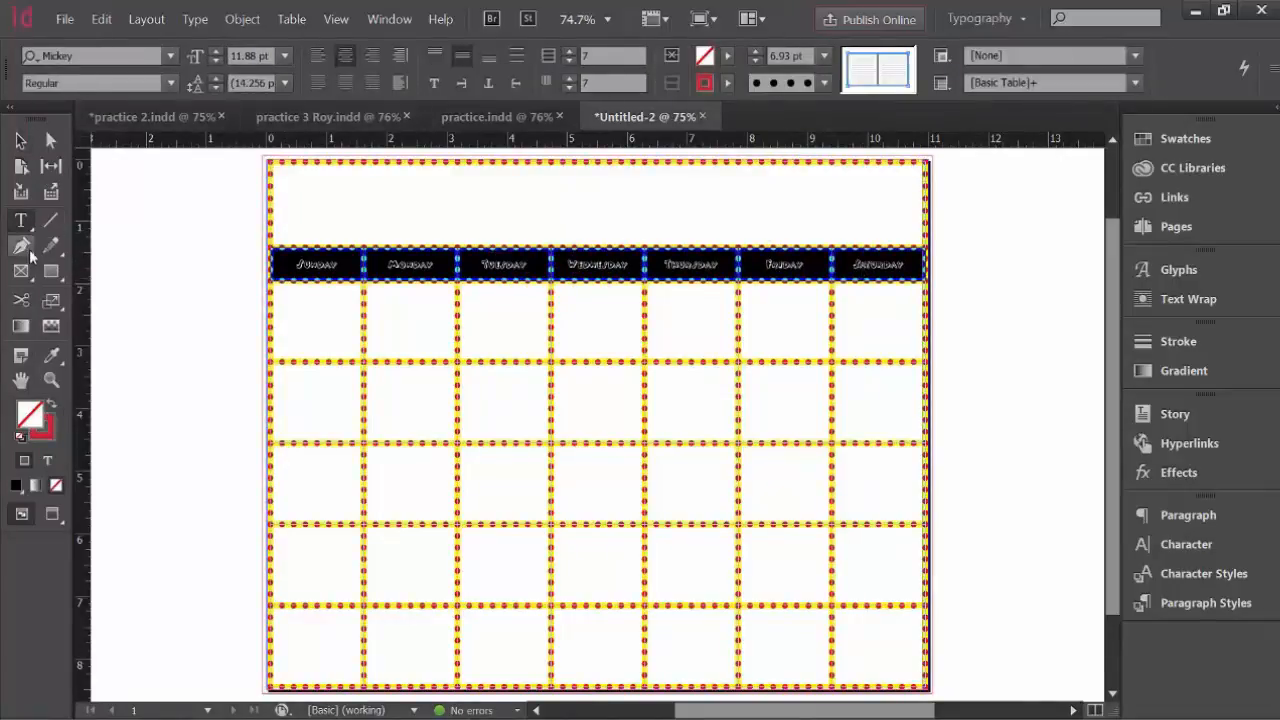
click(284, 56)
click(284, 56)
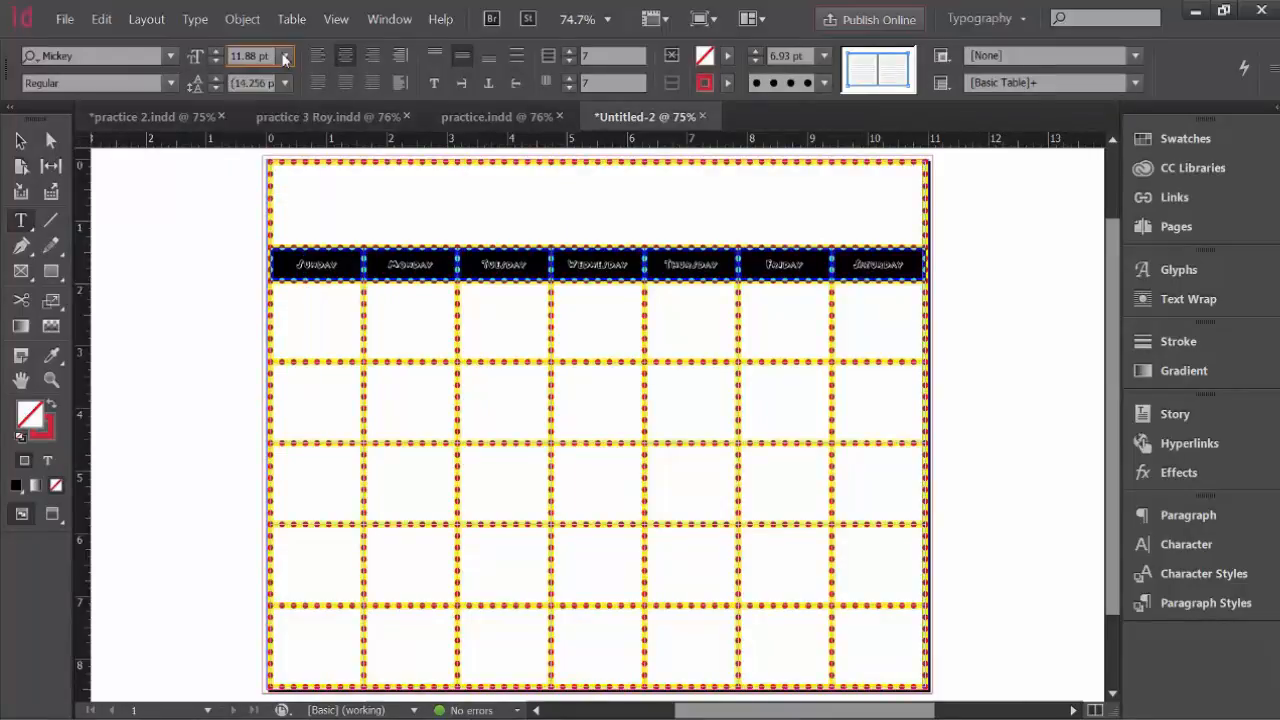
click(212, 54)
click(213, 54)
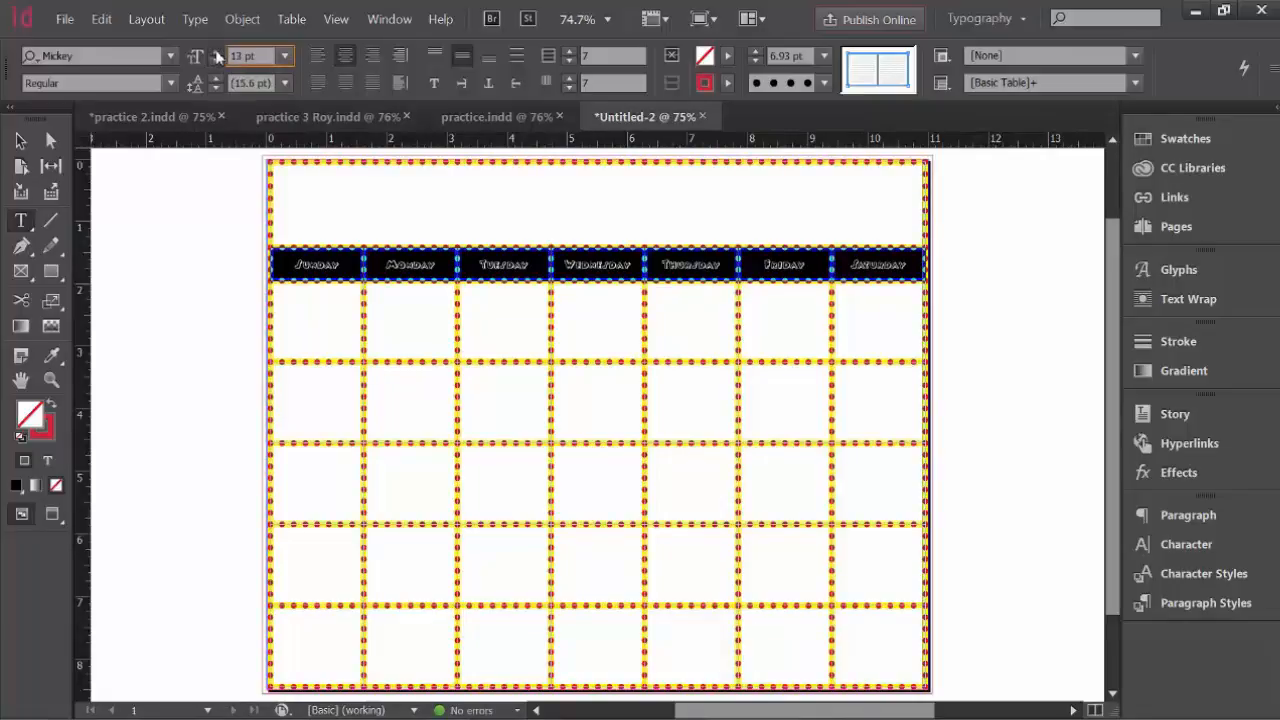
click(215, 54)
click(216, 54)
click(216, 54)
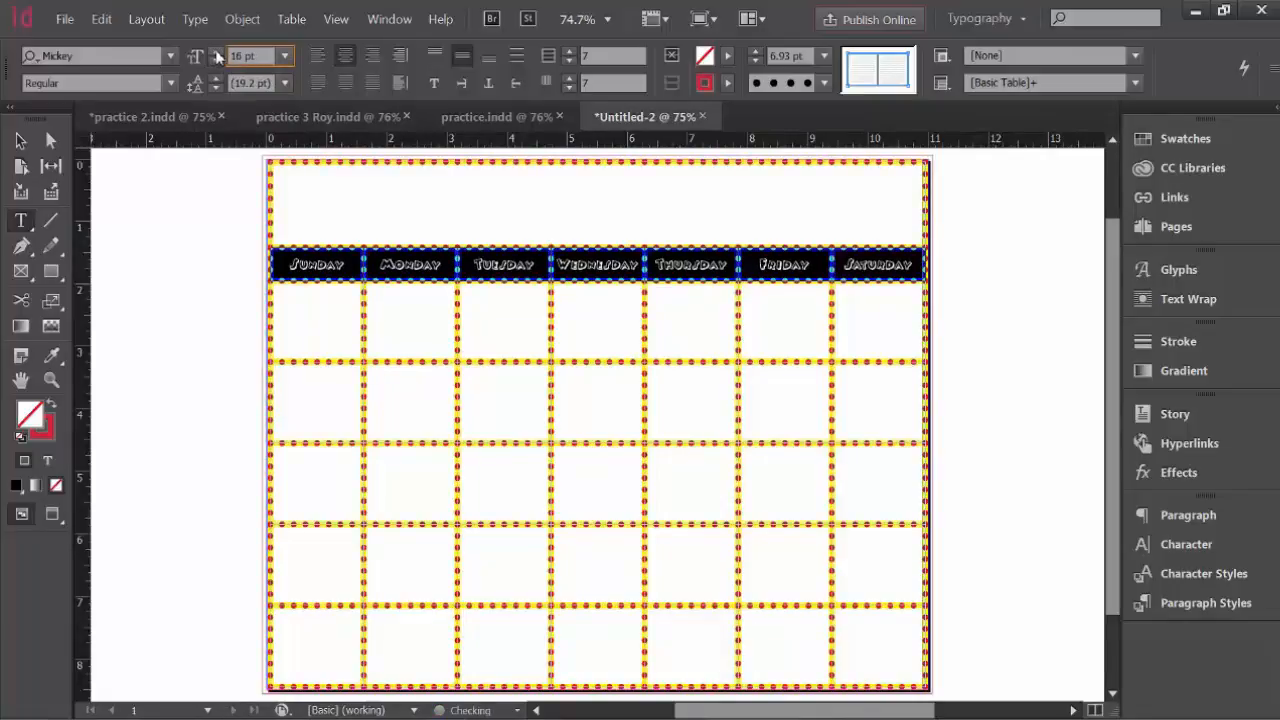
click(216, 54)
click(216, 54)
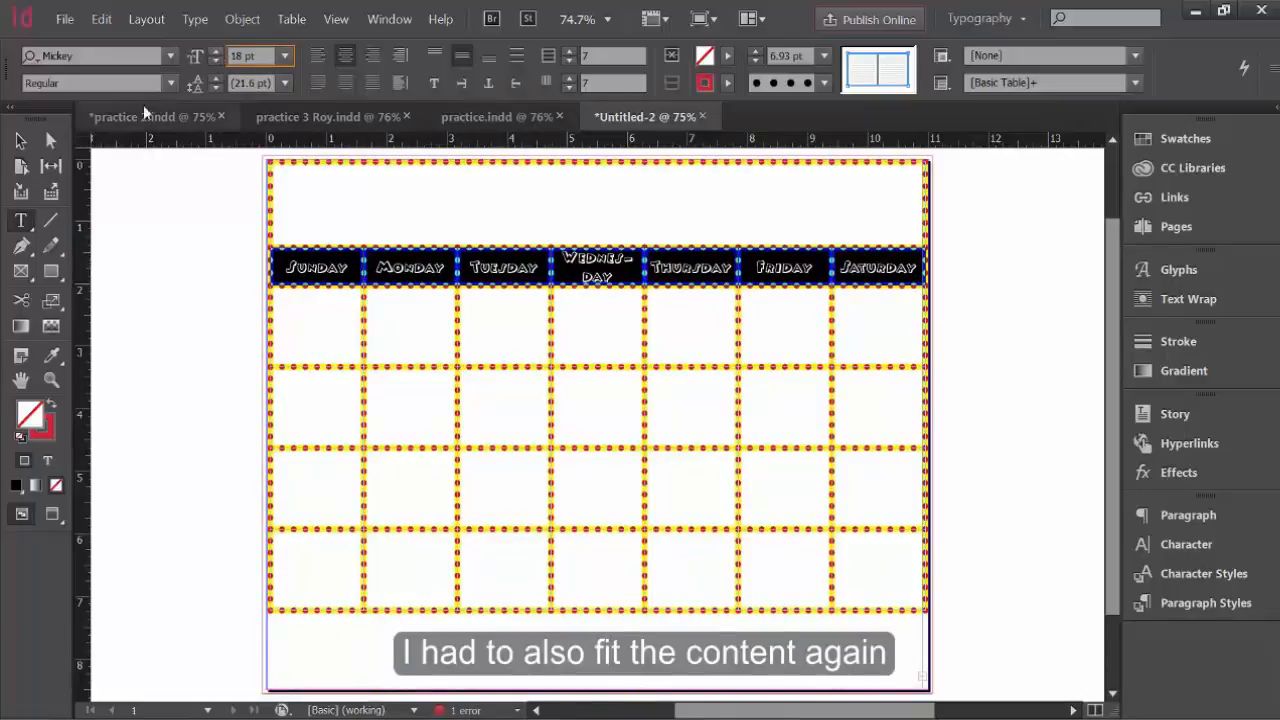
- Adjust the weekday row so that Wednesday fits on one line and the whole table fits its frame, leaving nothing selected
click(20, 140)
click(1204, 544)
click(980, 476)
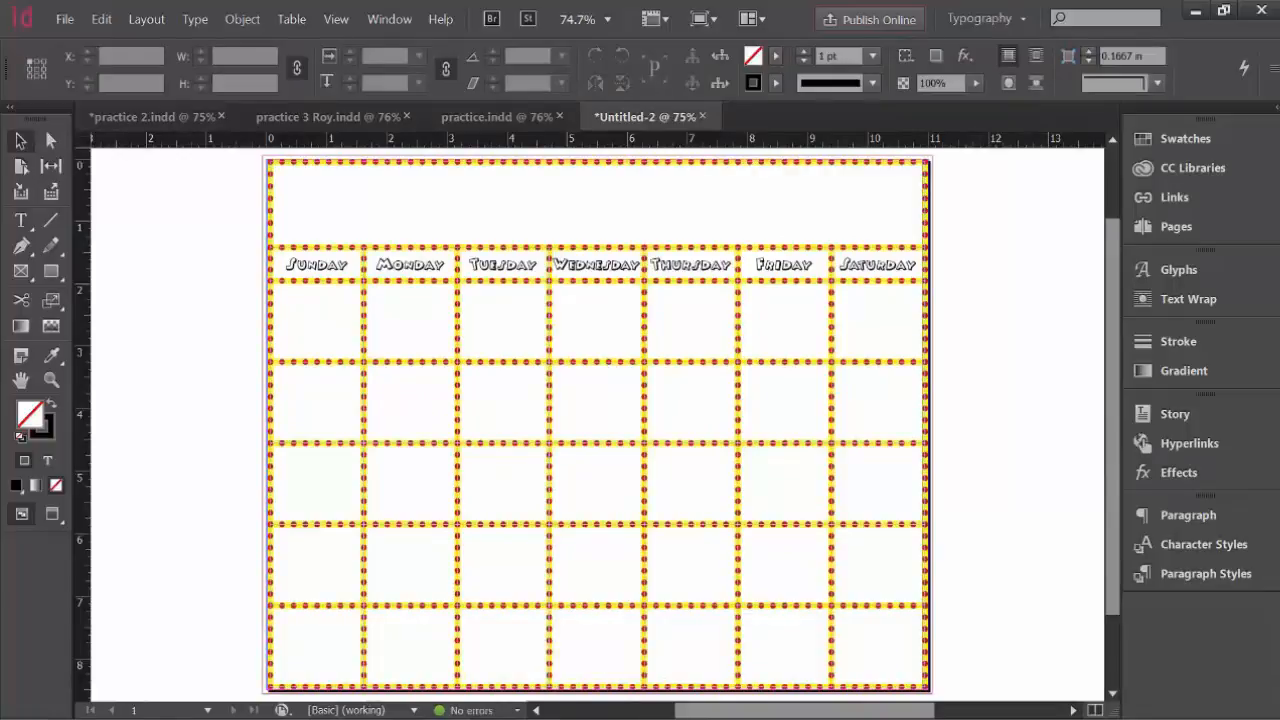
key(ctrl+d)
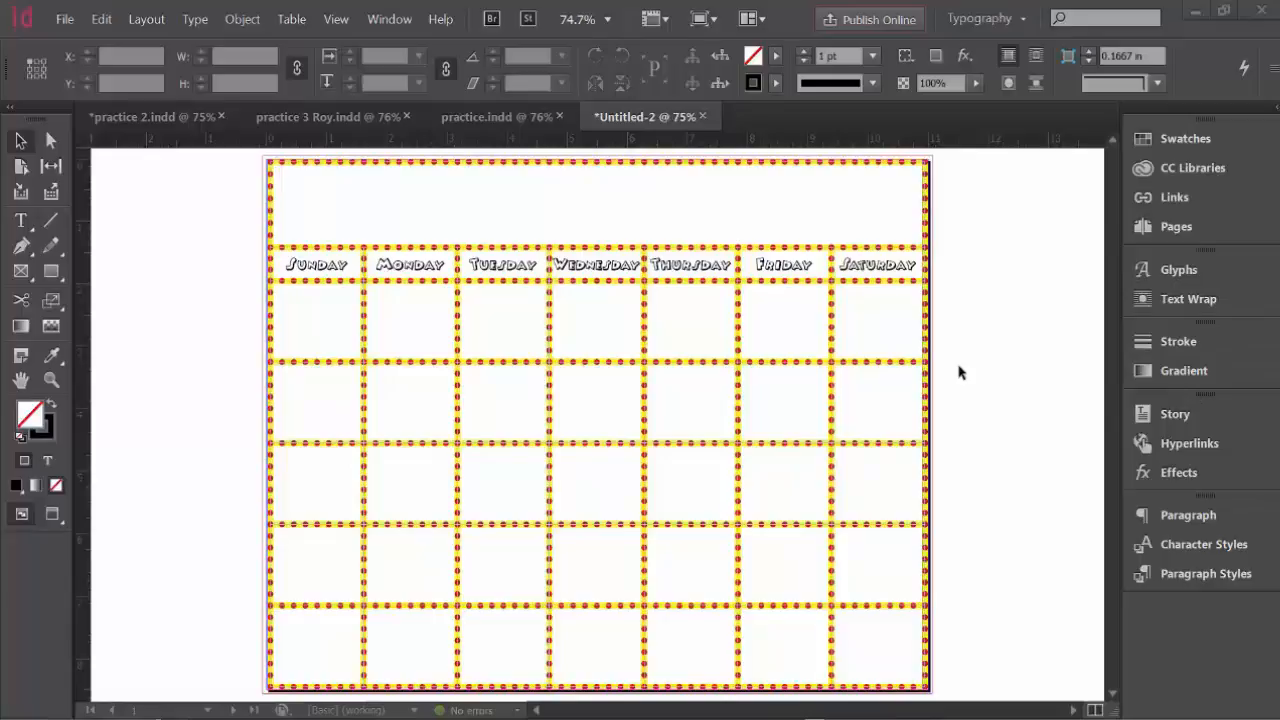
- Add a new layer named "numbers" and rename the original layer "table"
key(F7)
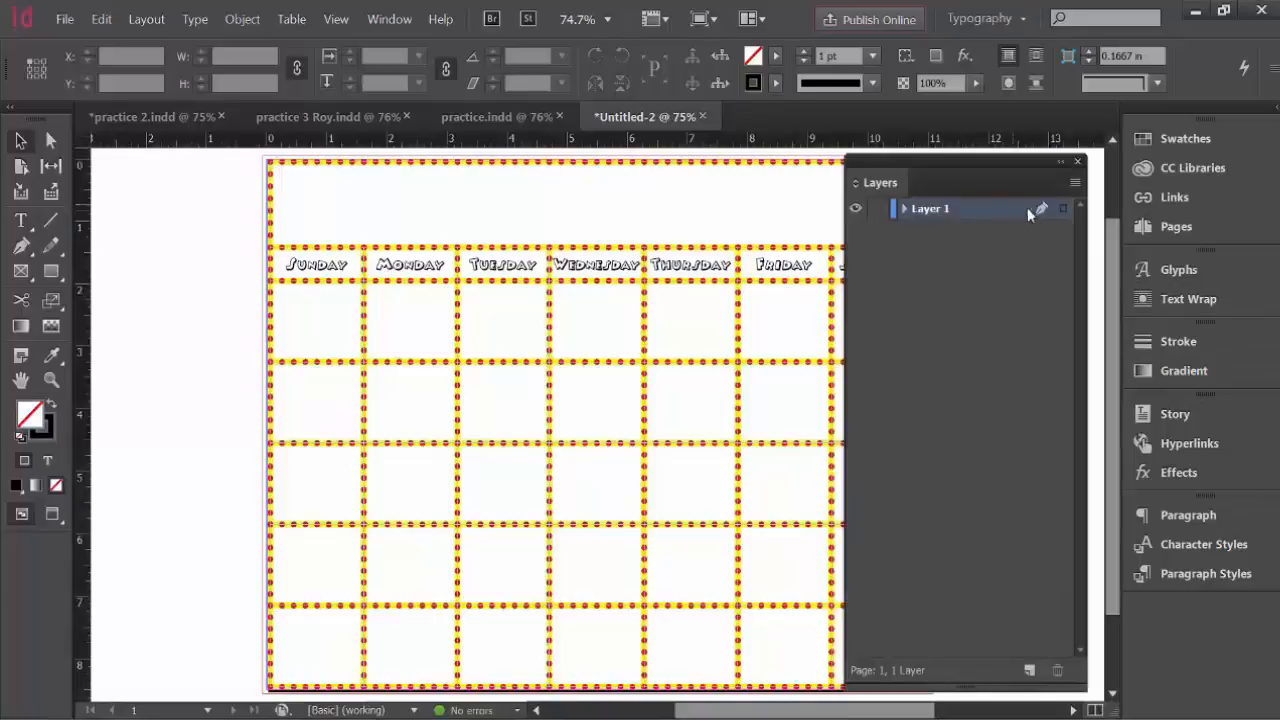
click(1029, 670)
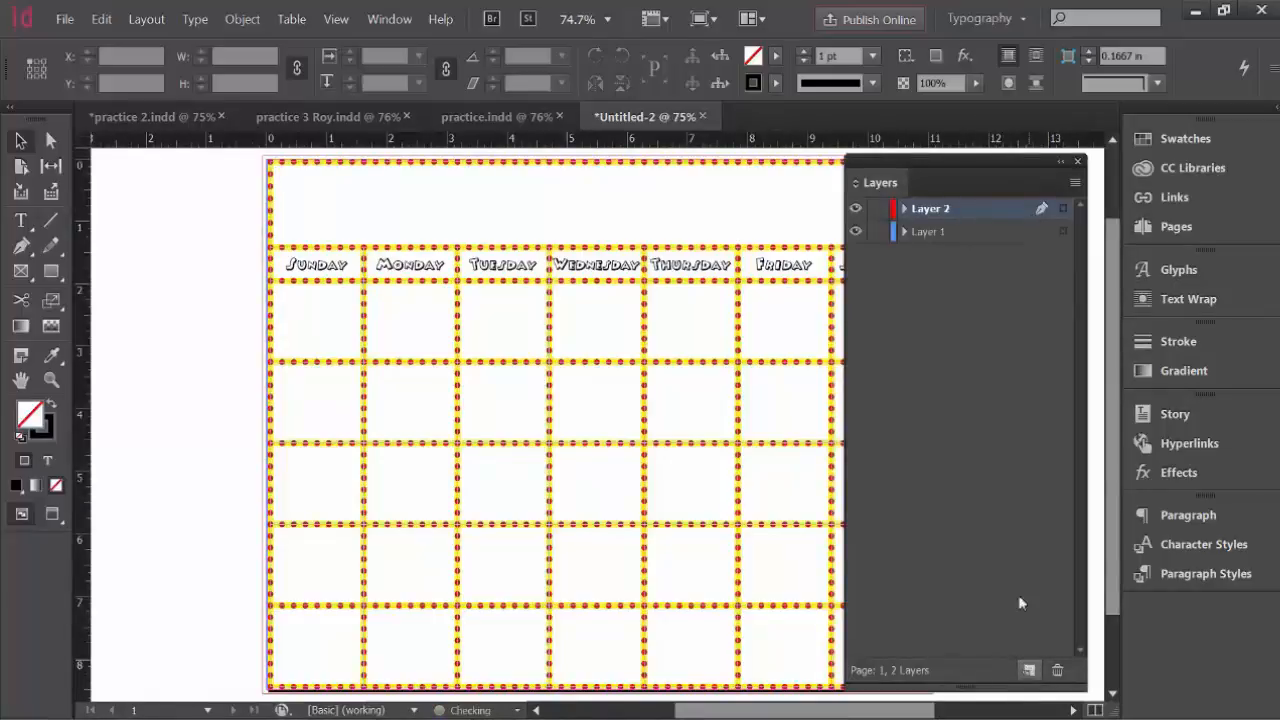
double_click(928, 210)
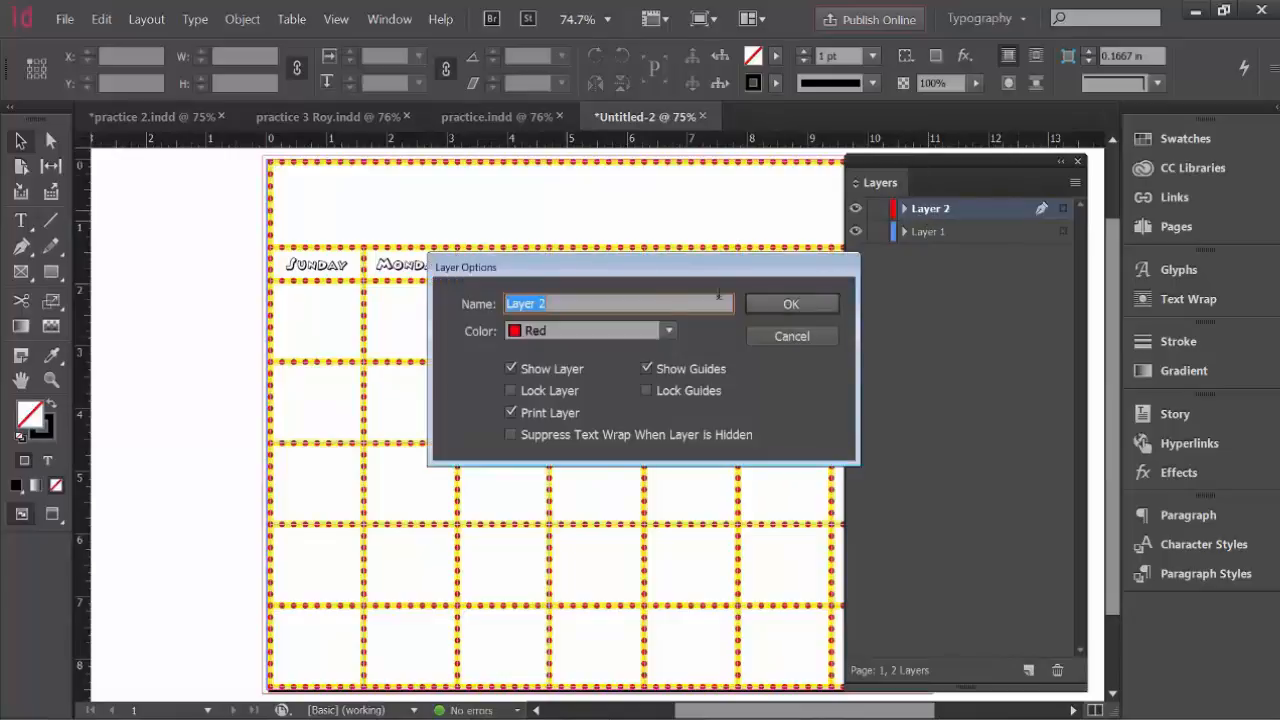
text(numbers)
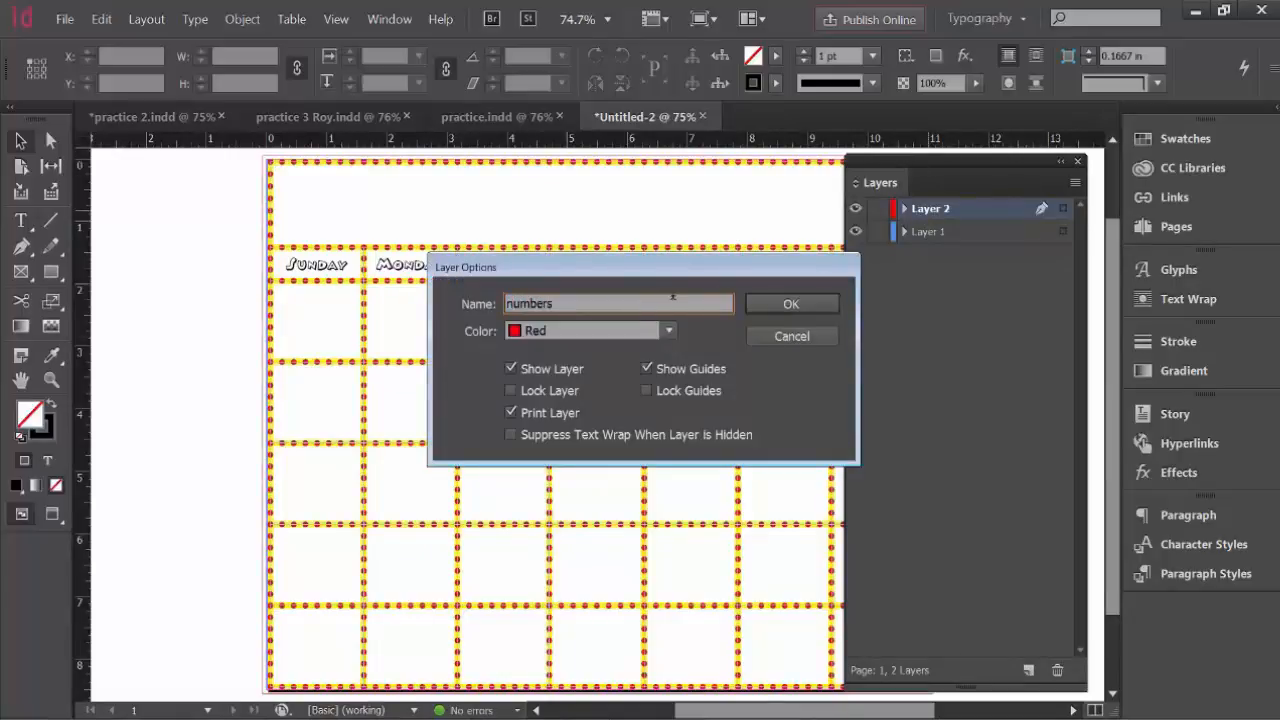
click(764, 310)
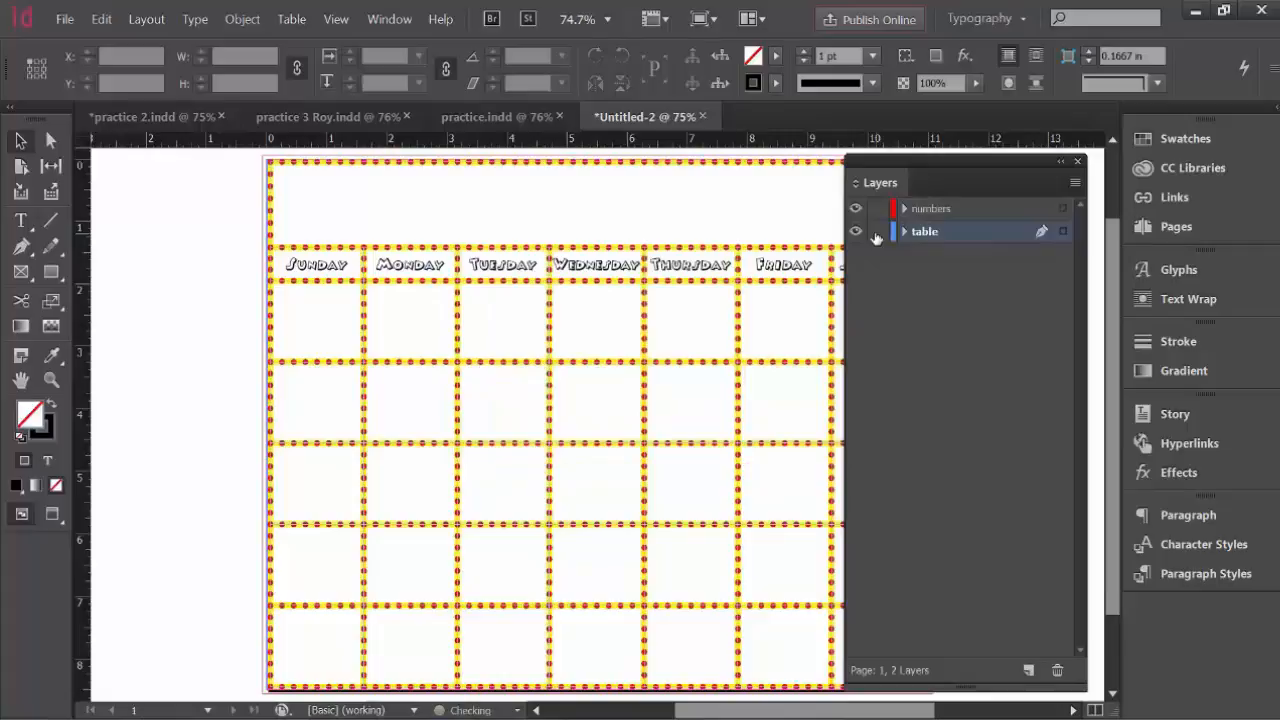
- Lock the table layer and make the numbers layer active, closing the layer list
click(877, 233)
click(975, 208)
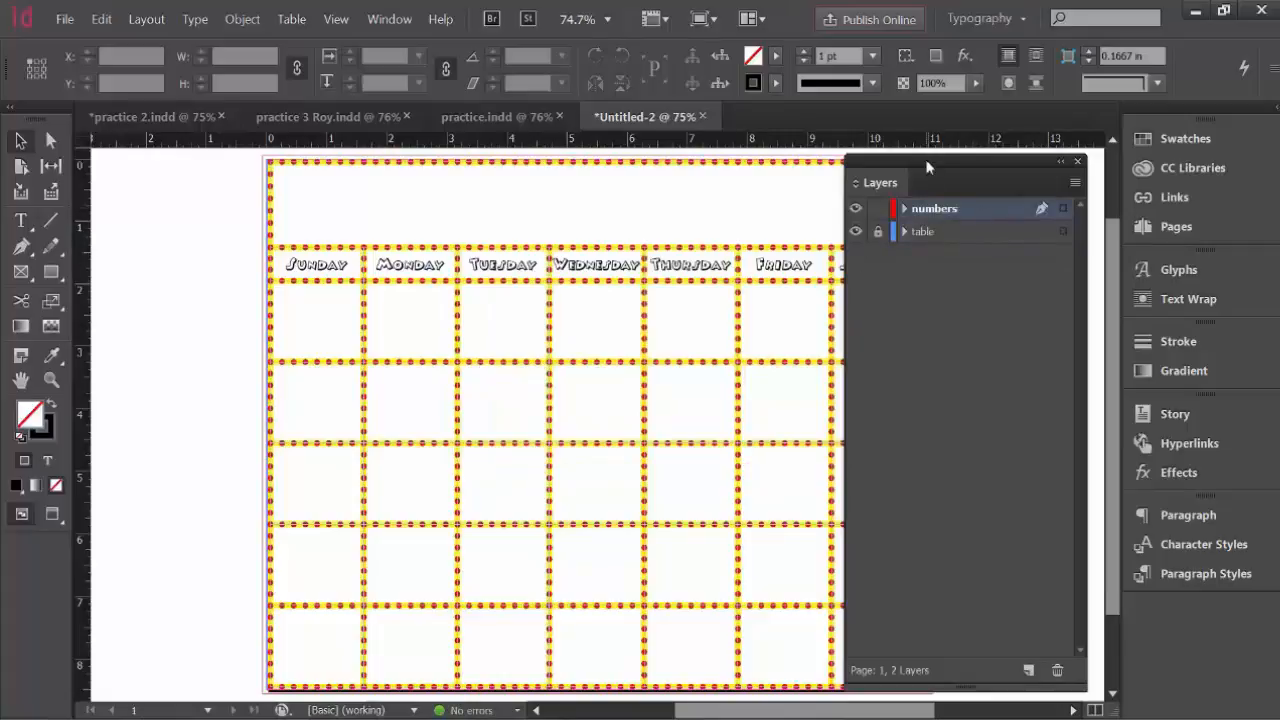
mouse_move(931, 165)
mouse_down()
mouse_move(1065, 163)
mouse_move(921, 178)
mouse_up()
key(F7)
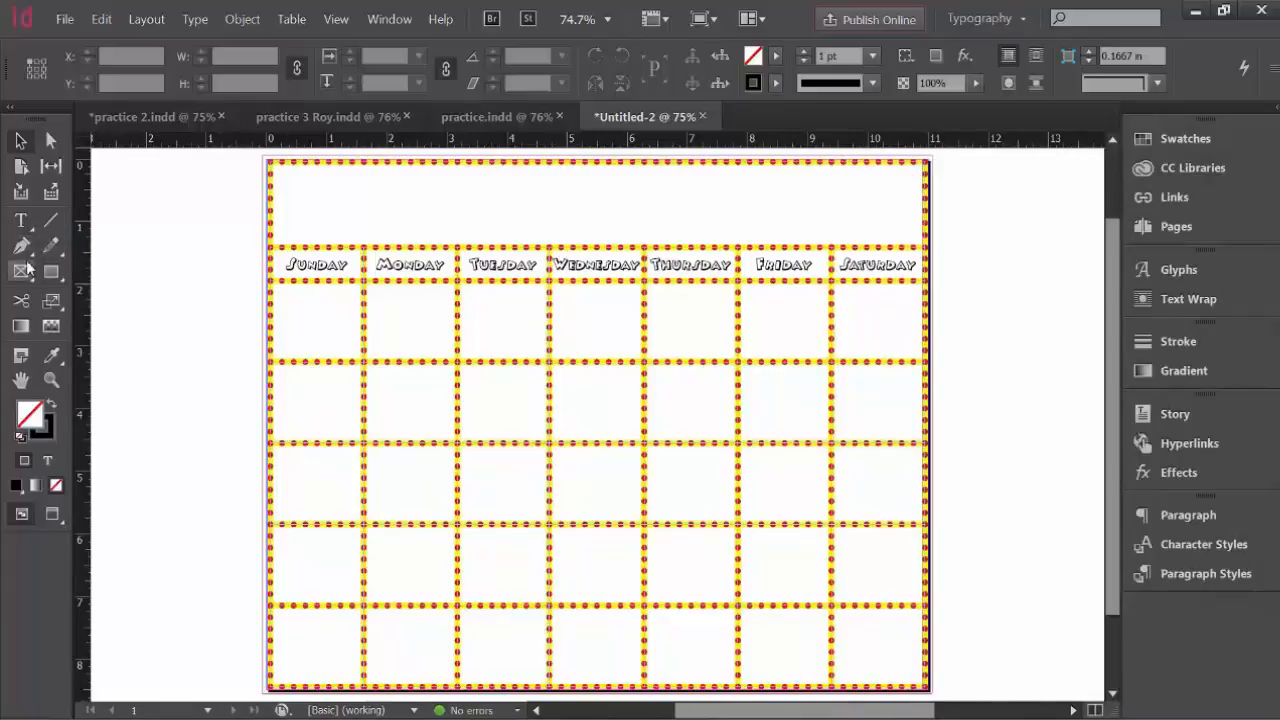
- Draw a text frame over the date grid below the weekday names and insert a table of 5 rows and 7 columns
click(20, 222)
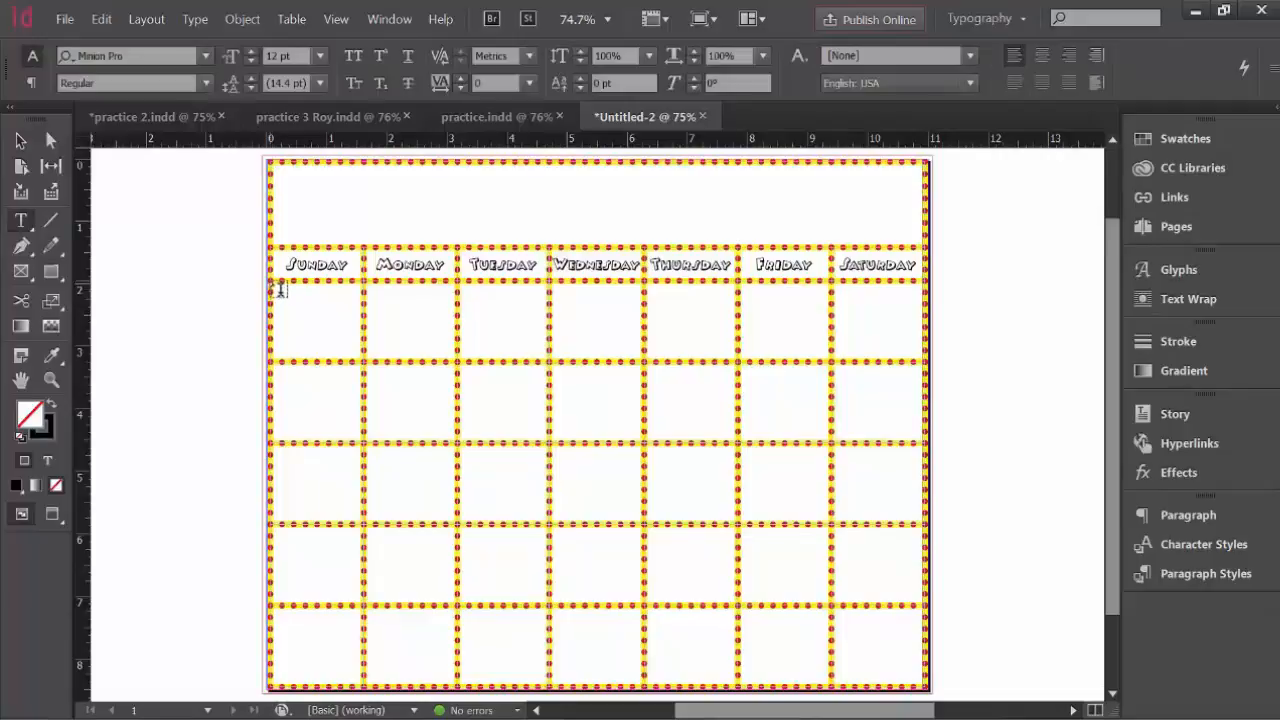
drag(277, 289, 922, 688)
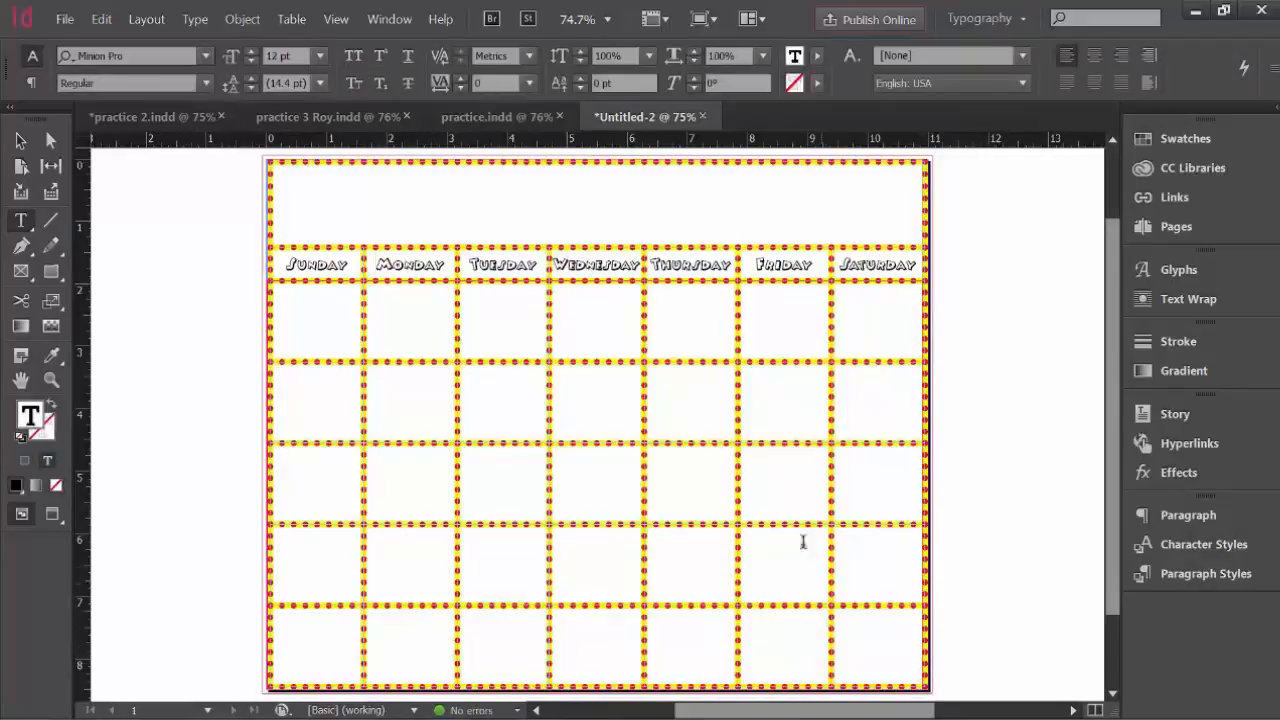
click(292, 20)
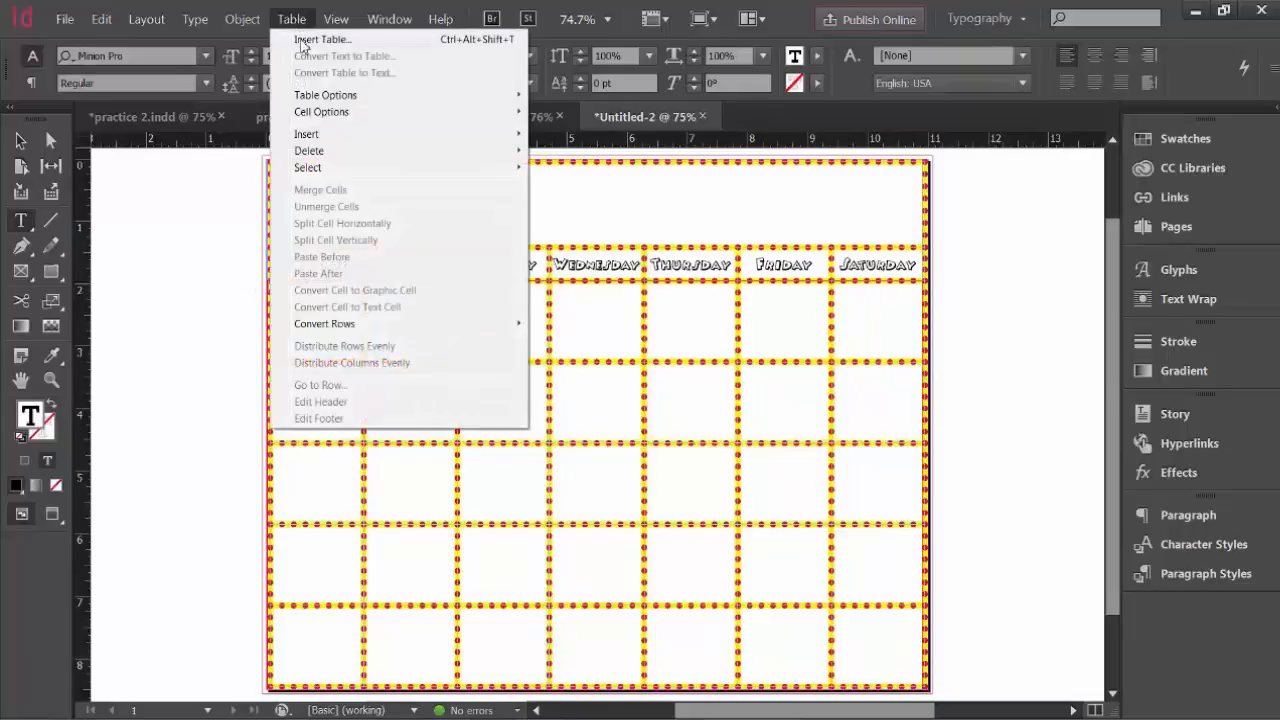
click(302, 40)
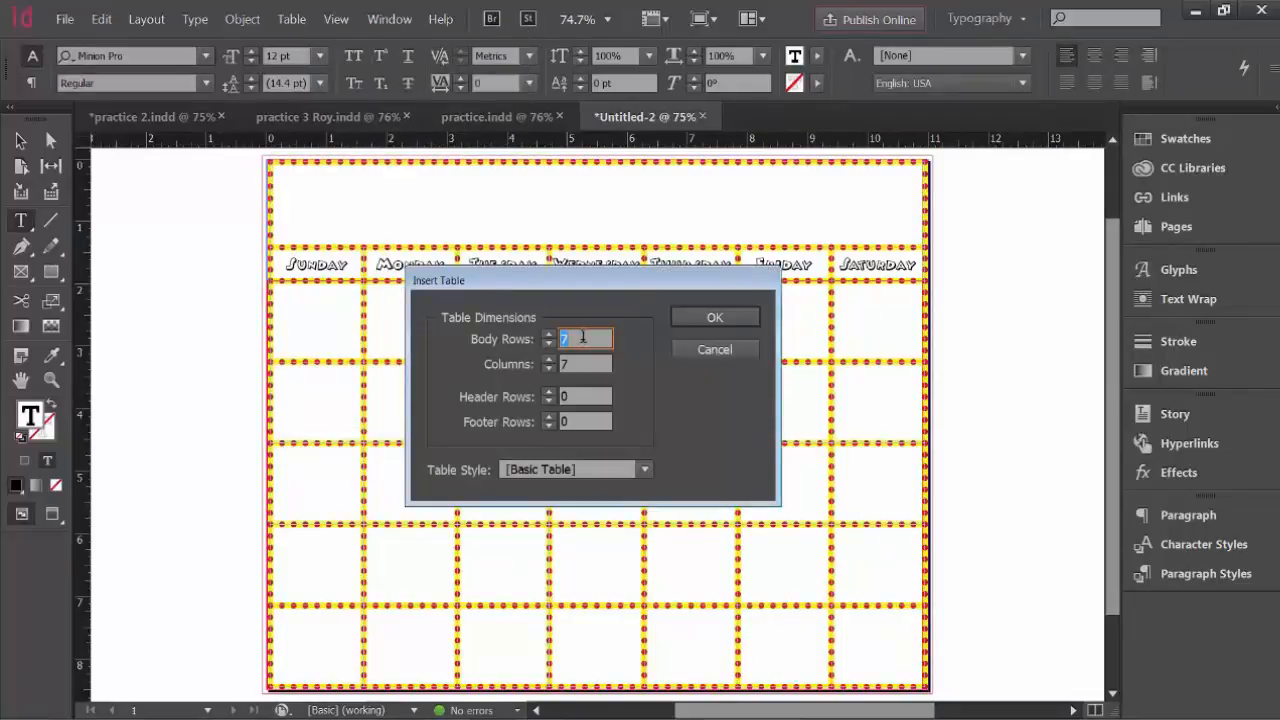
key(Return)
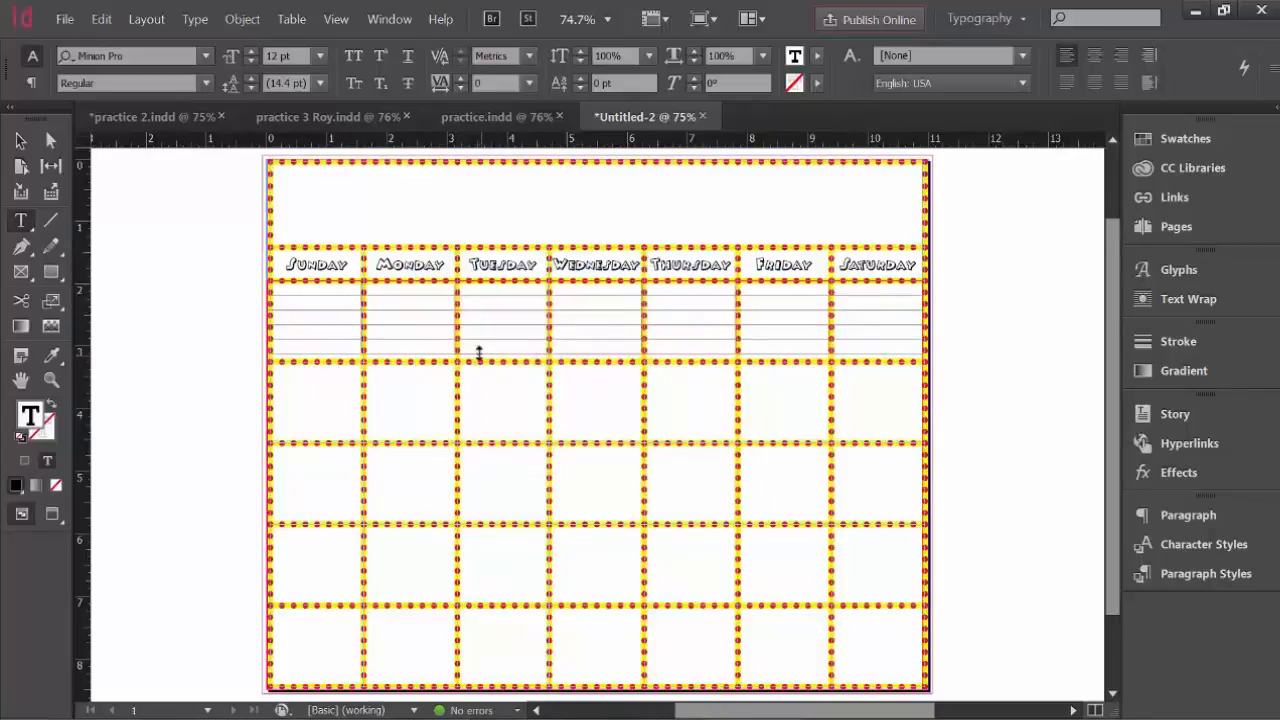
- Stretch the new table down to the bottom of the date grid and distribute all its rows evenly
drag(479, 352, 467, 682)
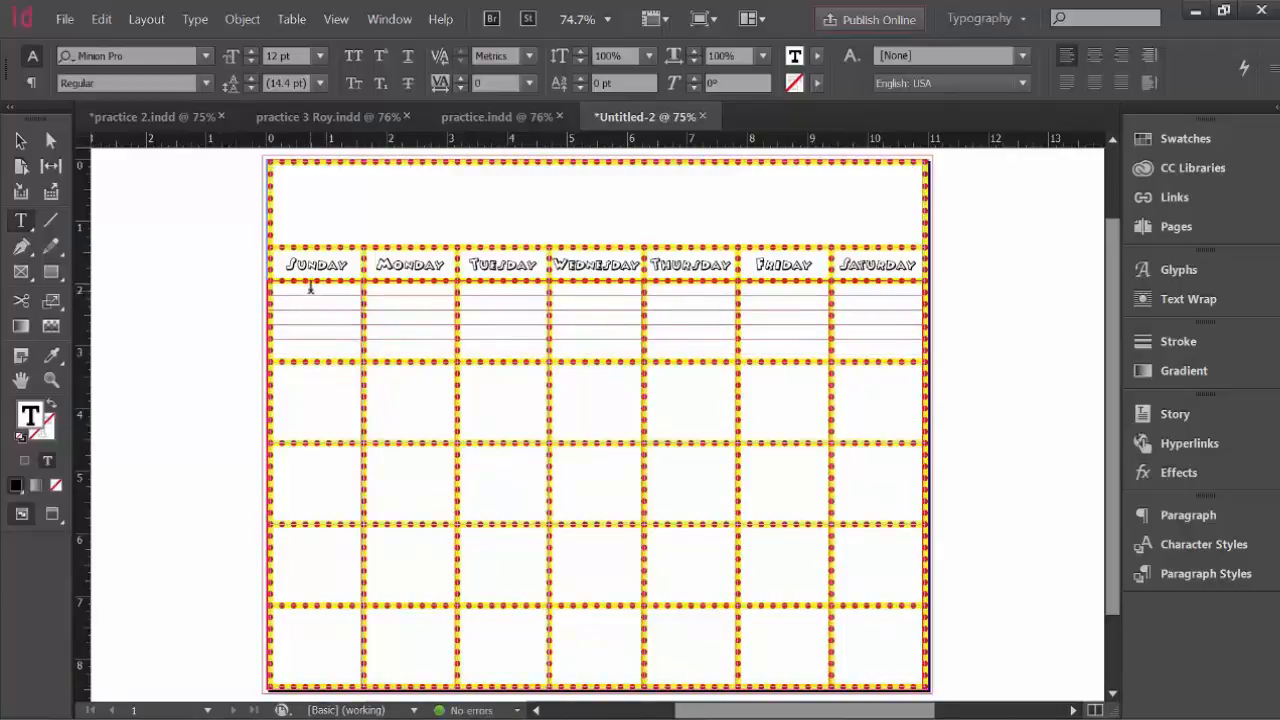
drag(311, 288, 905, 662)
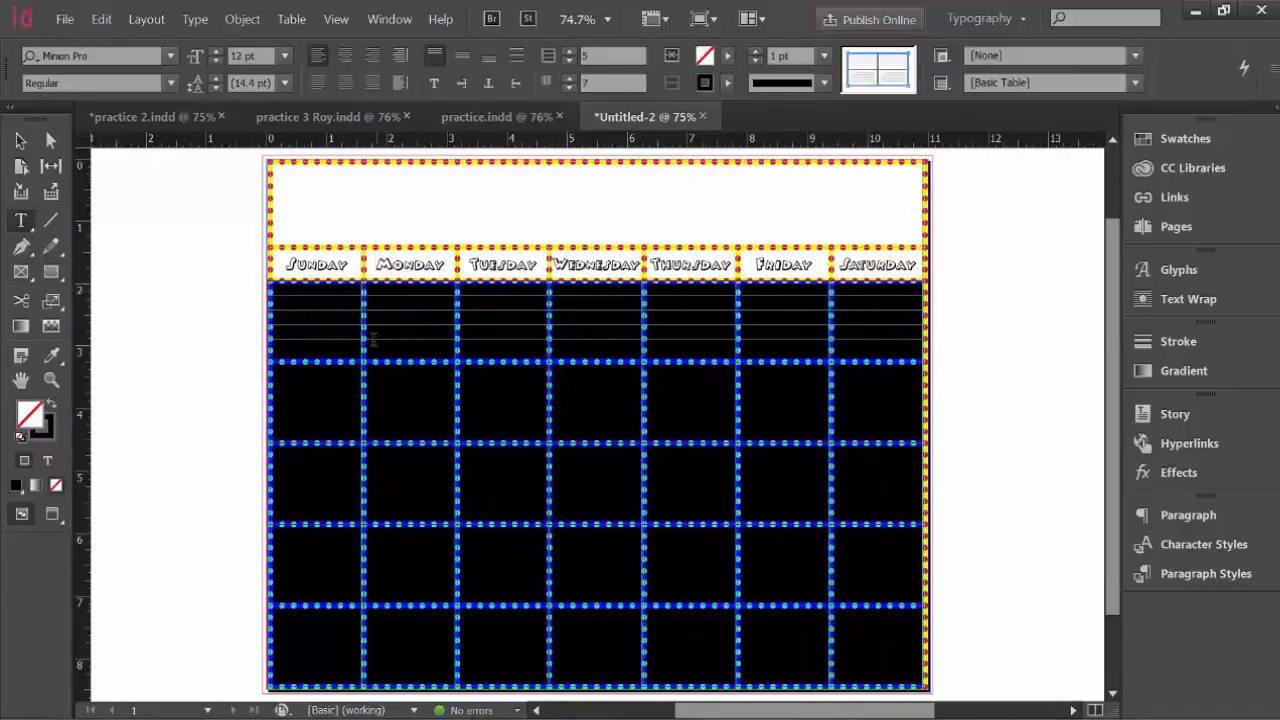
right_click(406, 403)
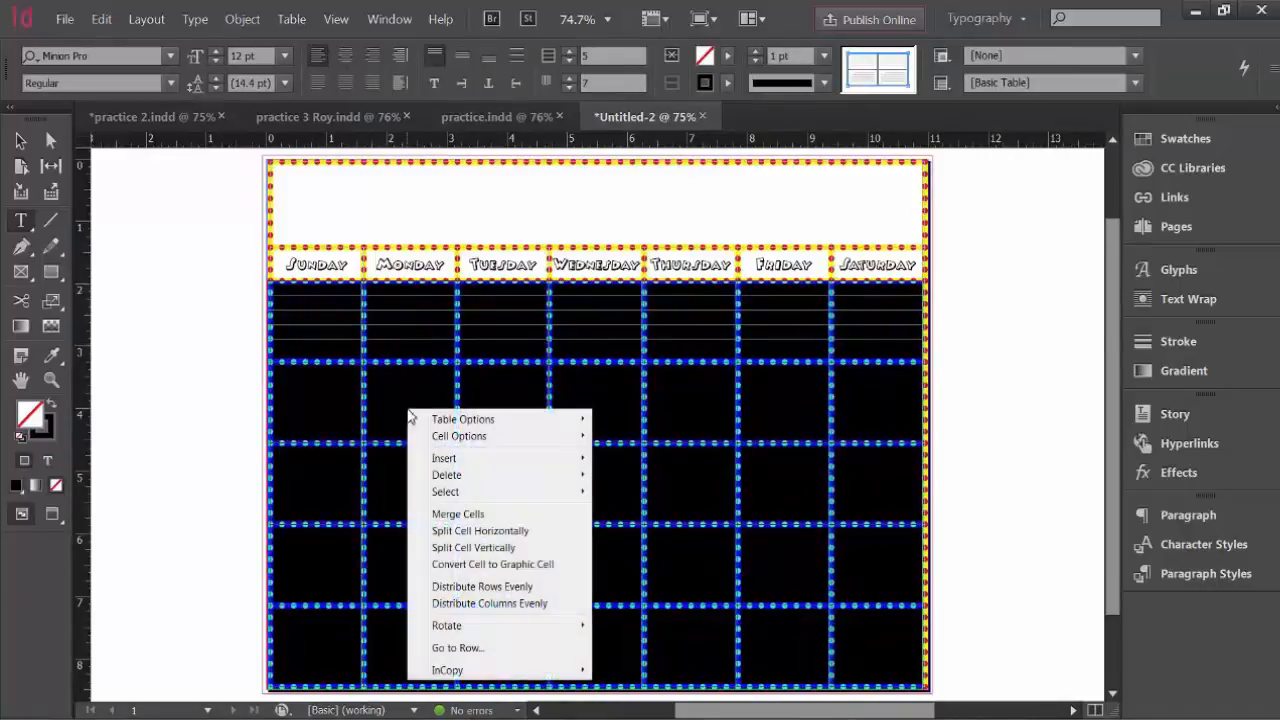
click(495, 587)
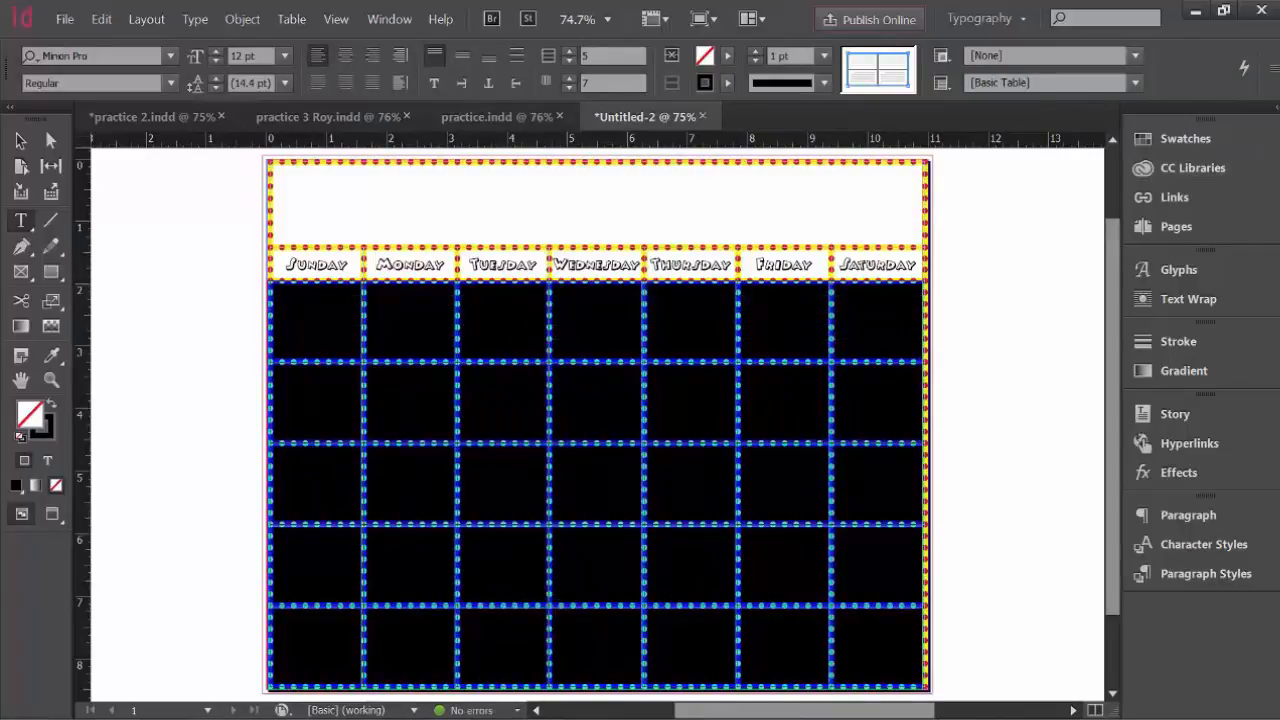
- Hide the table layer so only the new table on the numbers layer is shown
key(F7)
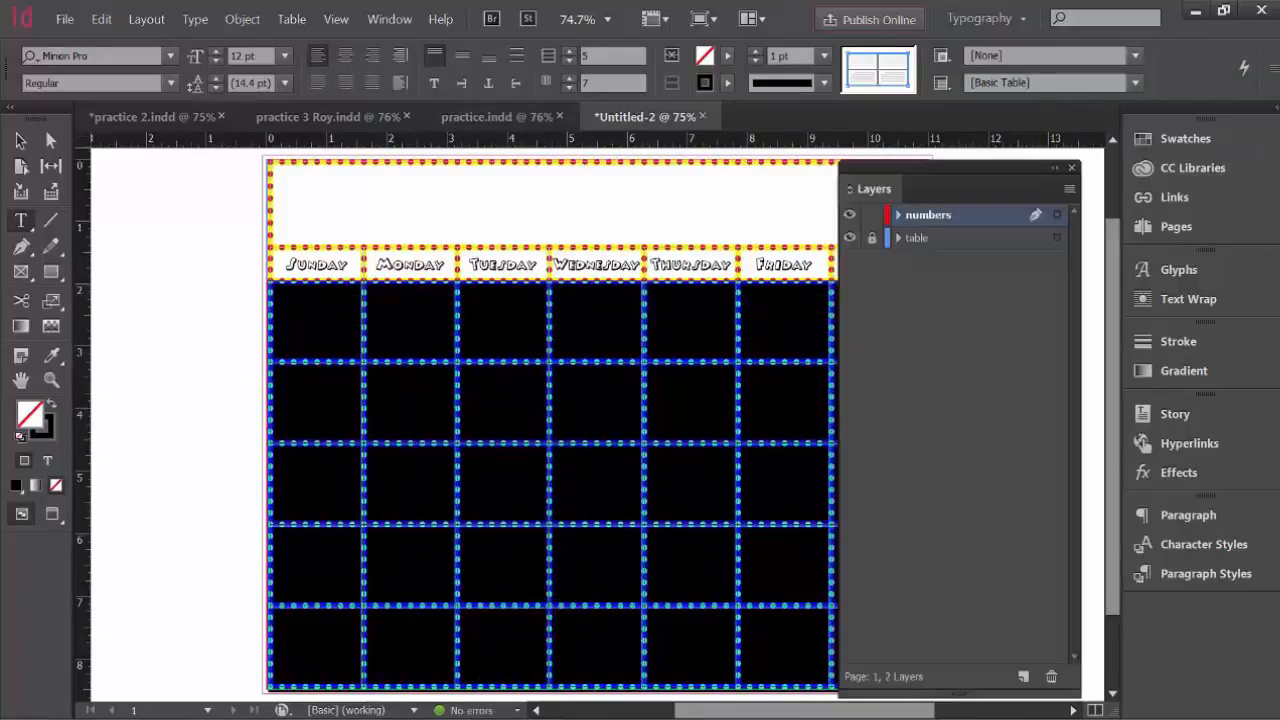
click(850, 238)
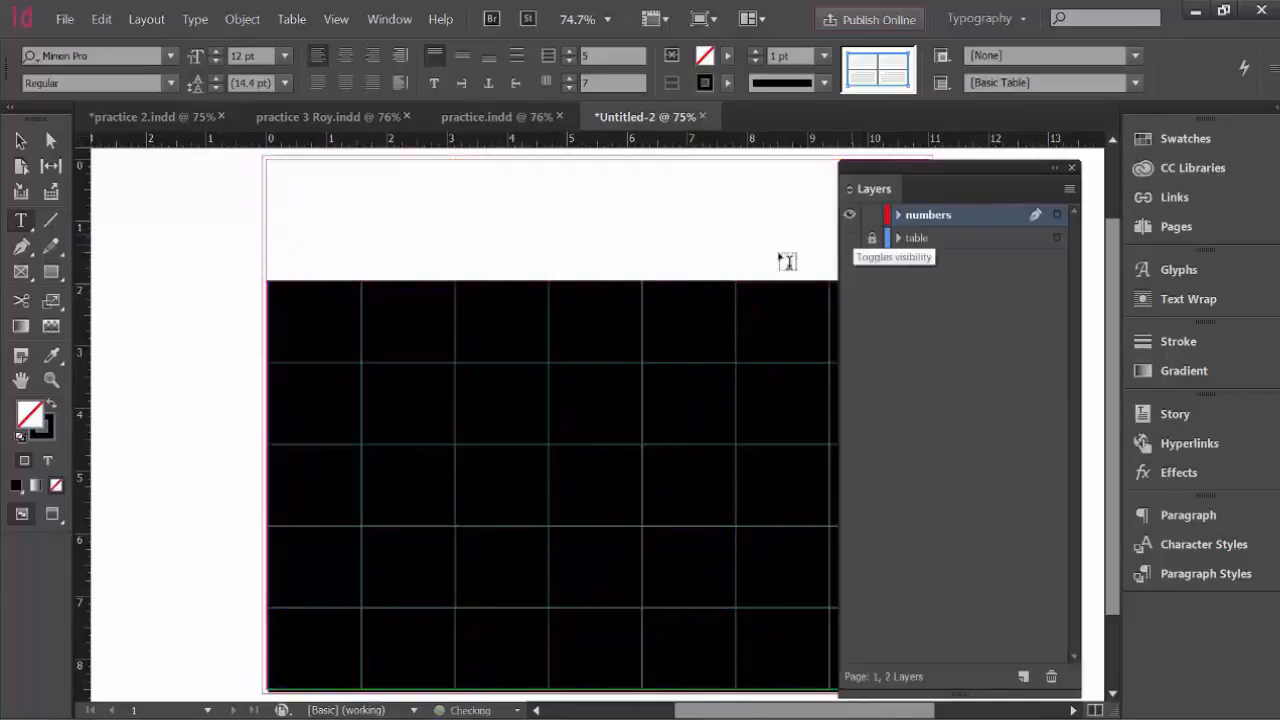
drag(870, 207, 989, 209)
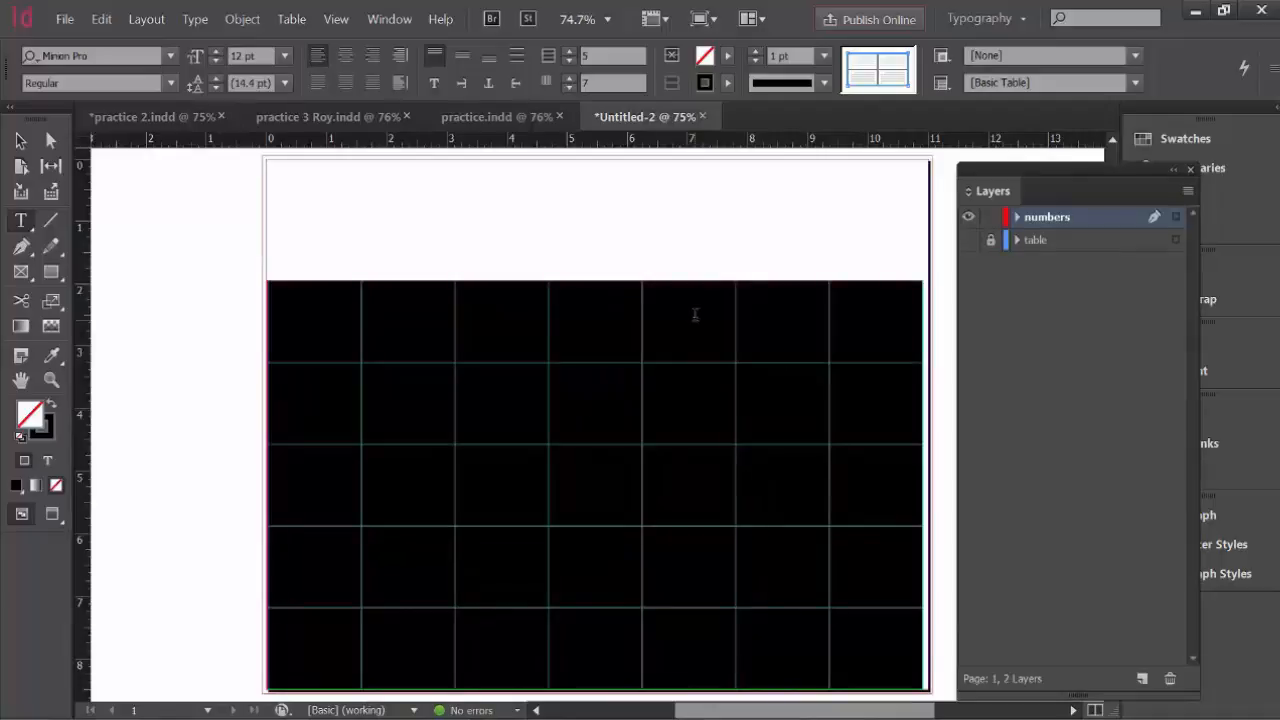
click(967, 241)
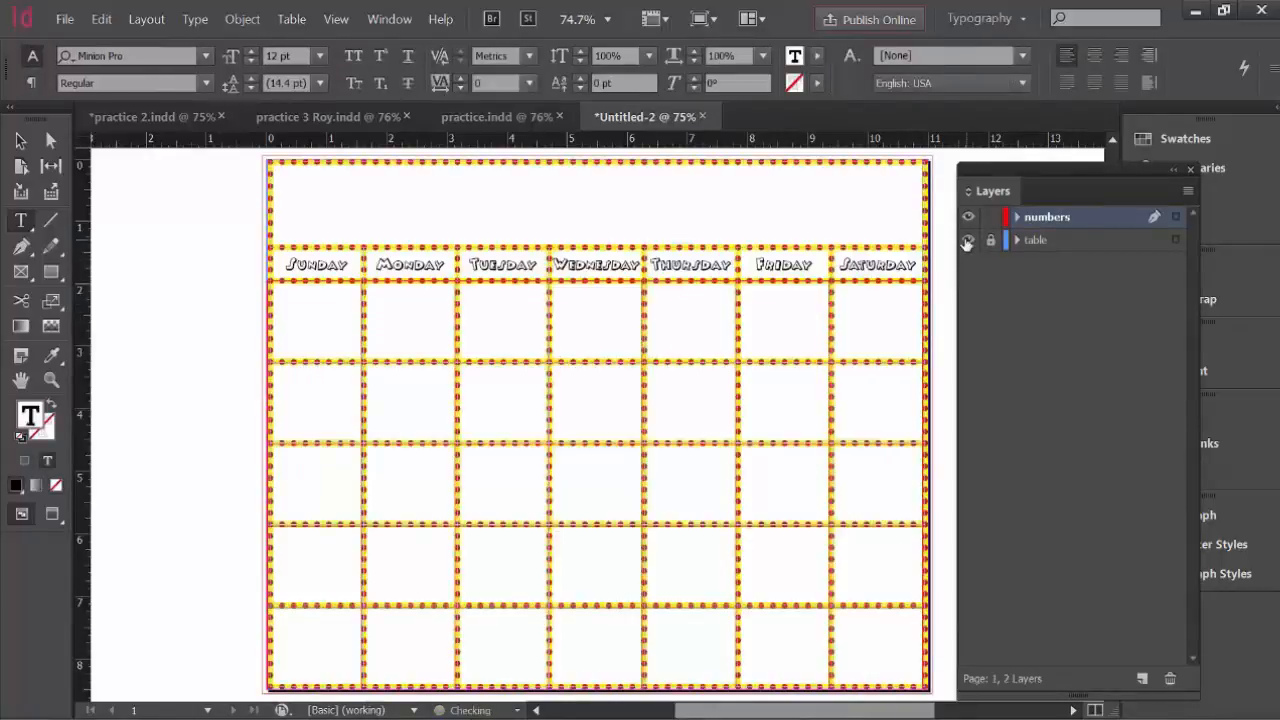
click(967, 241)
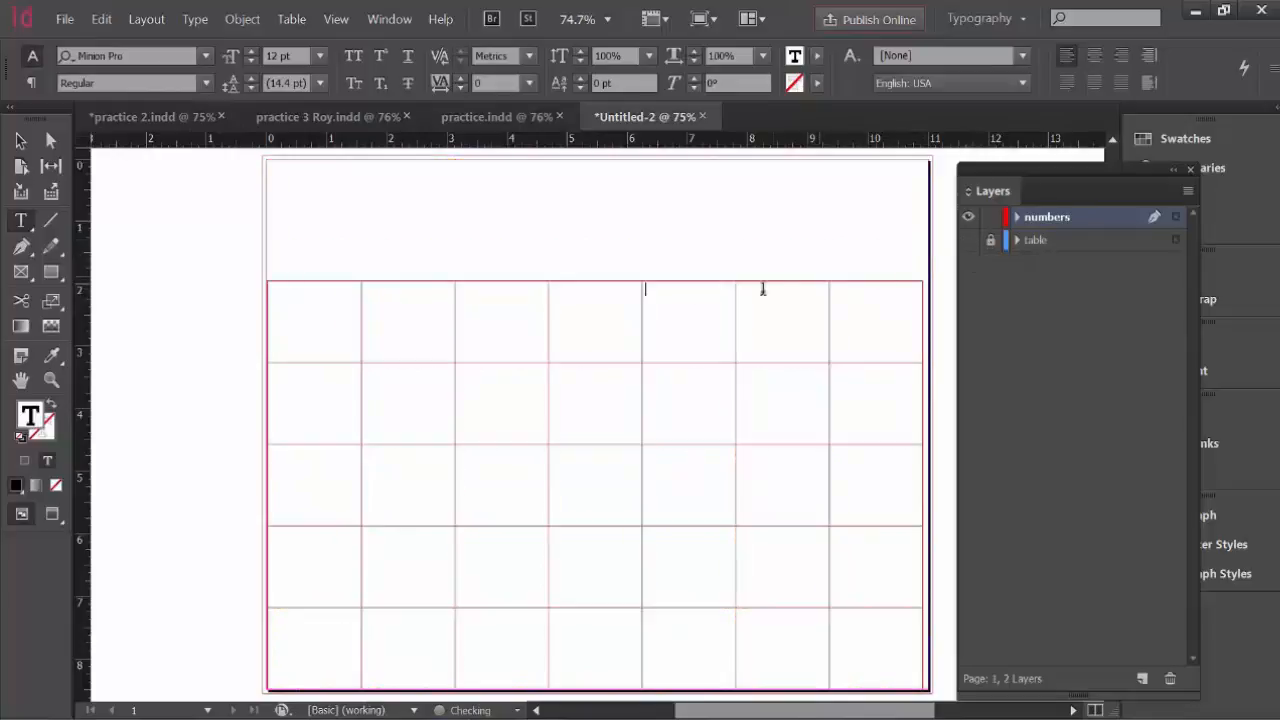
- Enter the dates 1 to 30 in consecutive cells, starting in the fifth cell of the first row
click(685, 313)
text(12)
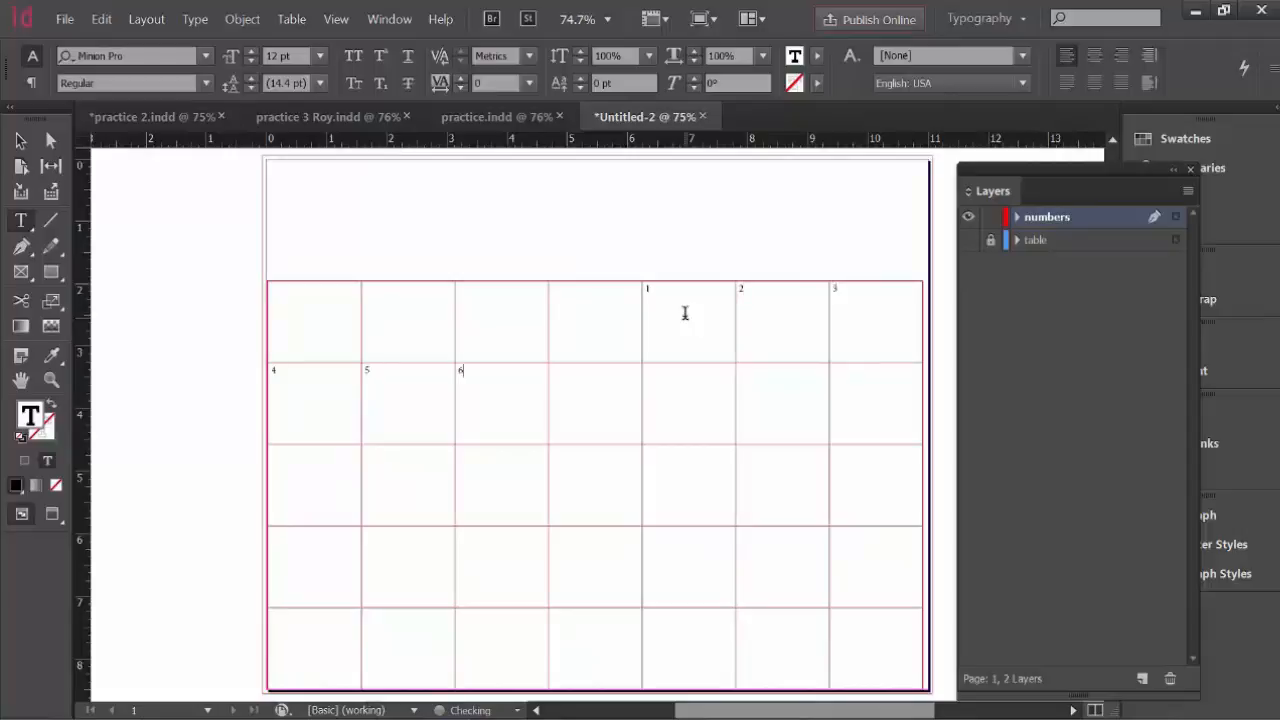
key(Tab)
text(7)
key(Tab)
text(9)
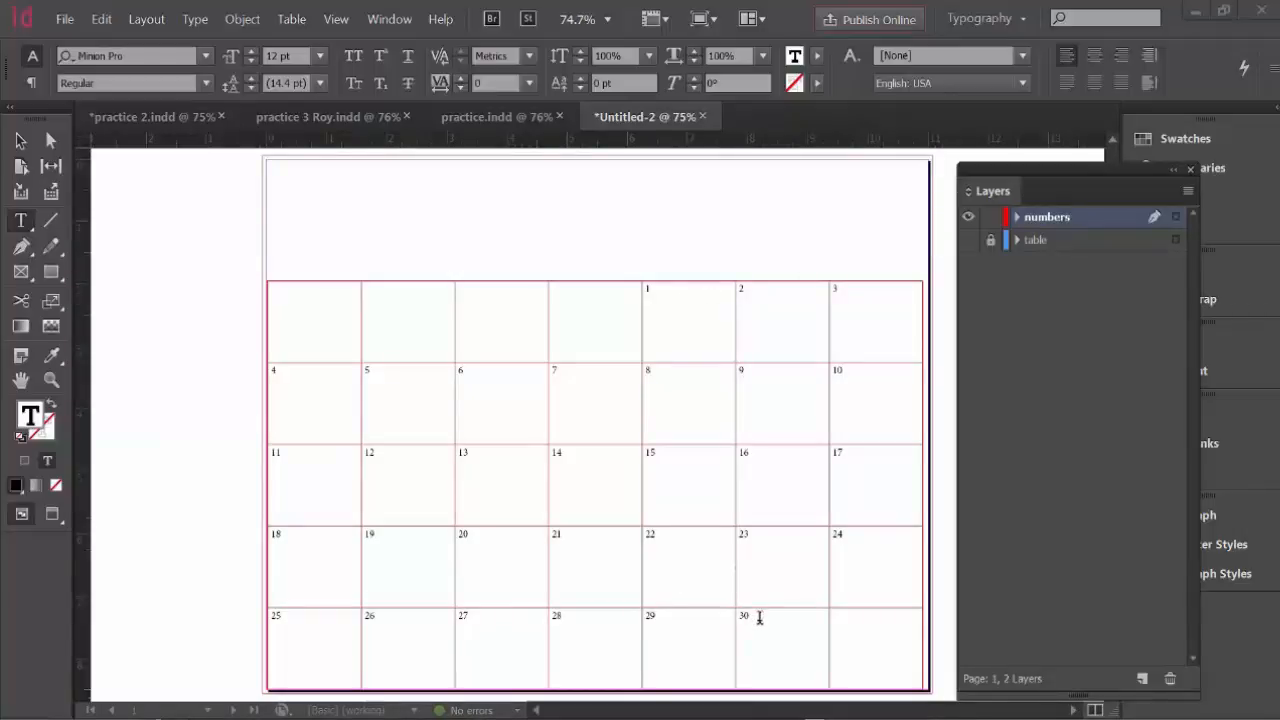
- Set the font of all cells in the dates table to Action Comcs Black
drag(759, 618, 298, 326)
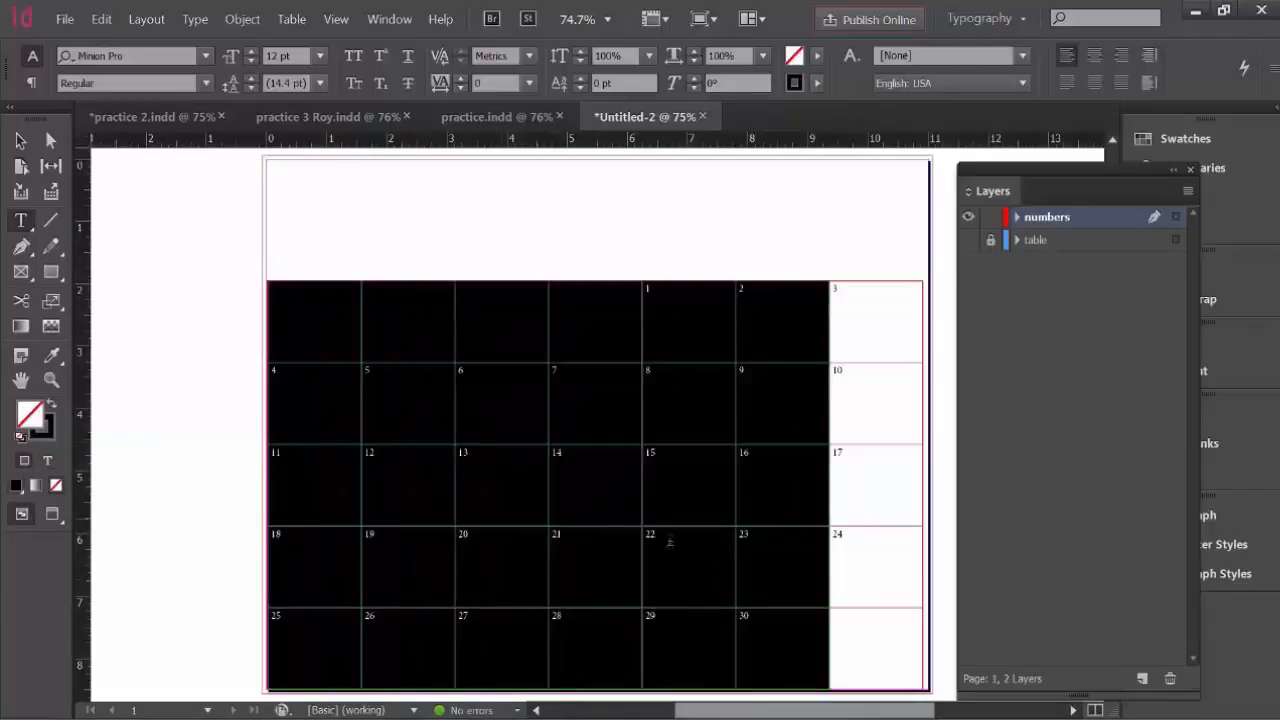
drag(857, 617, 263, 333)
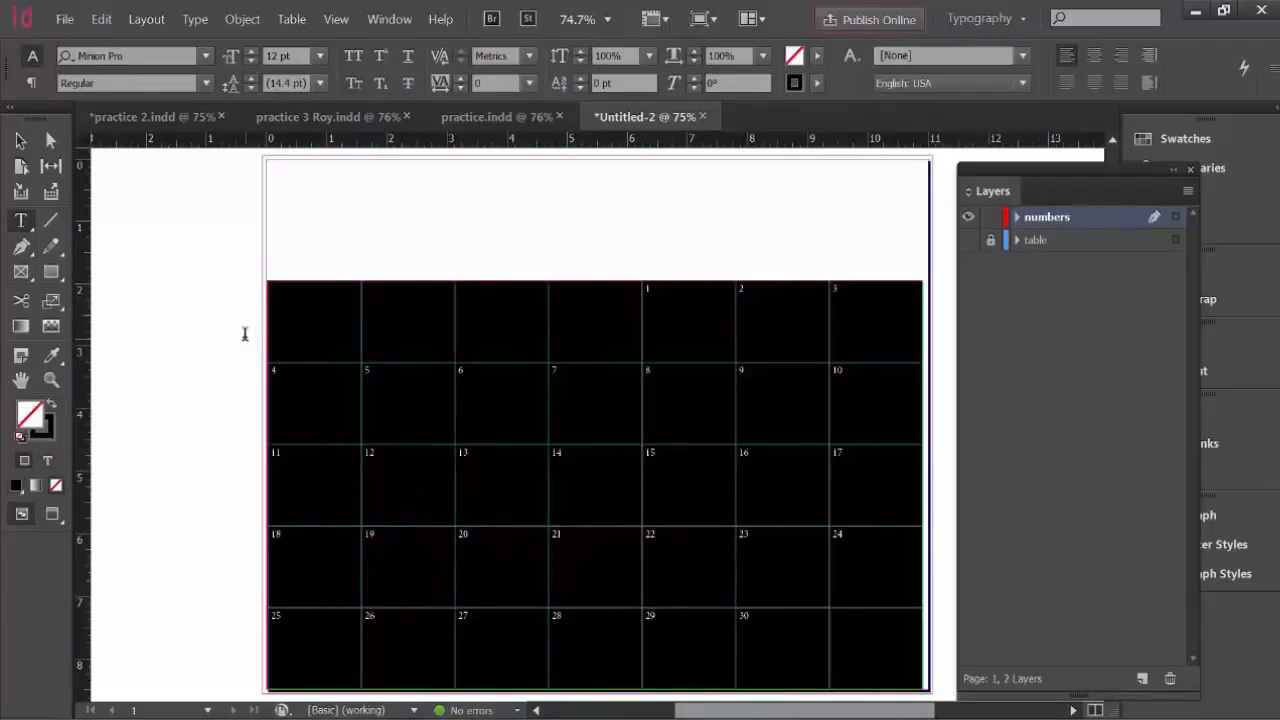
key(F7)
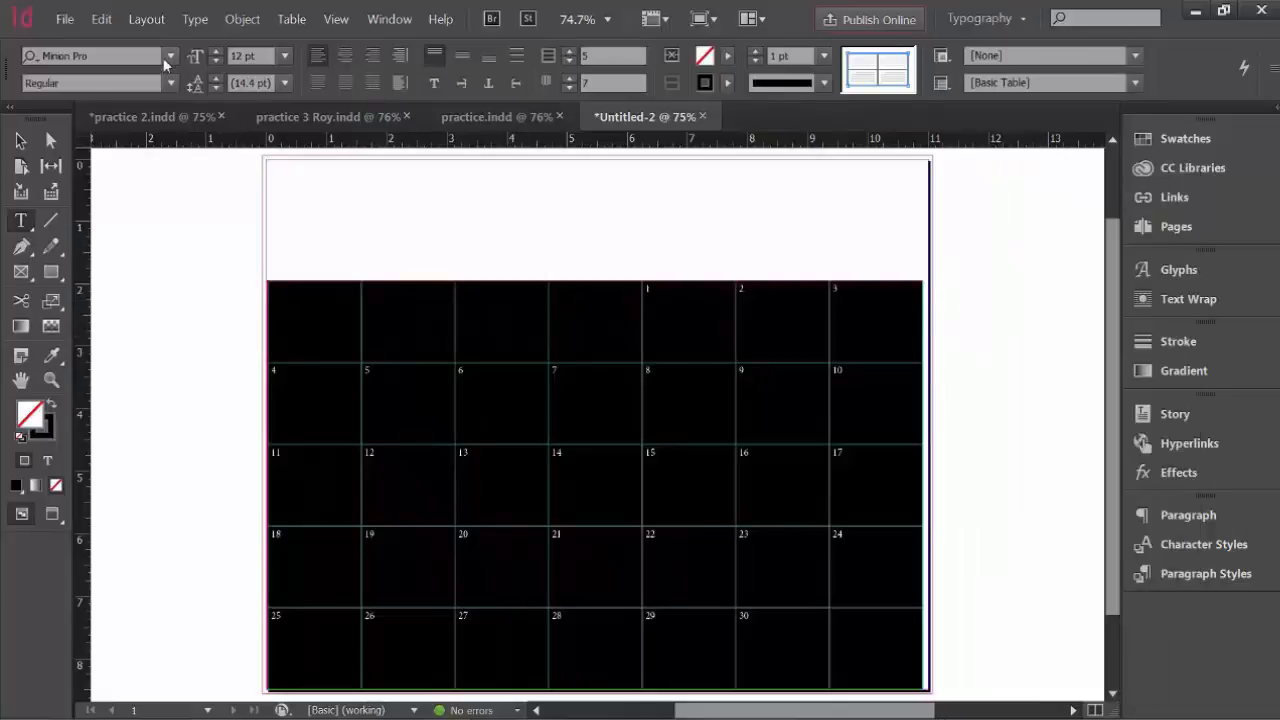
click(171, 56)
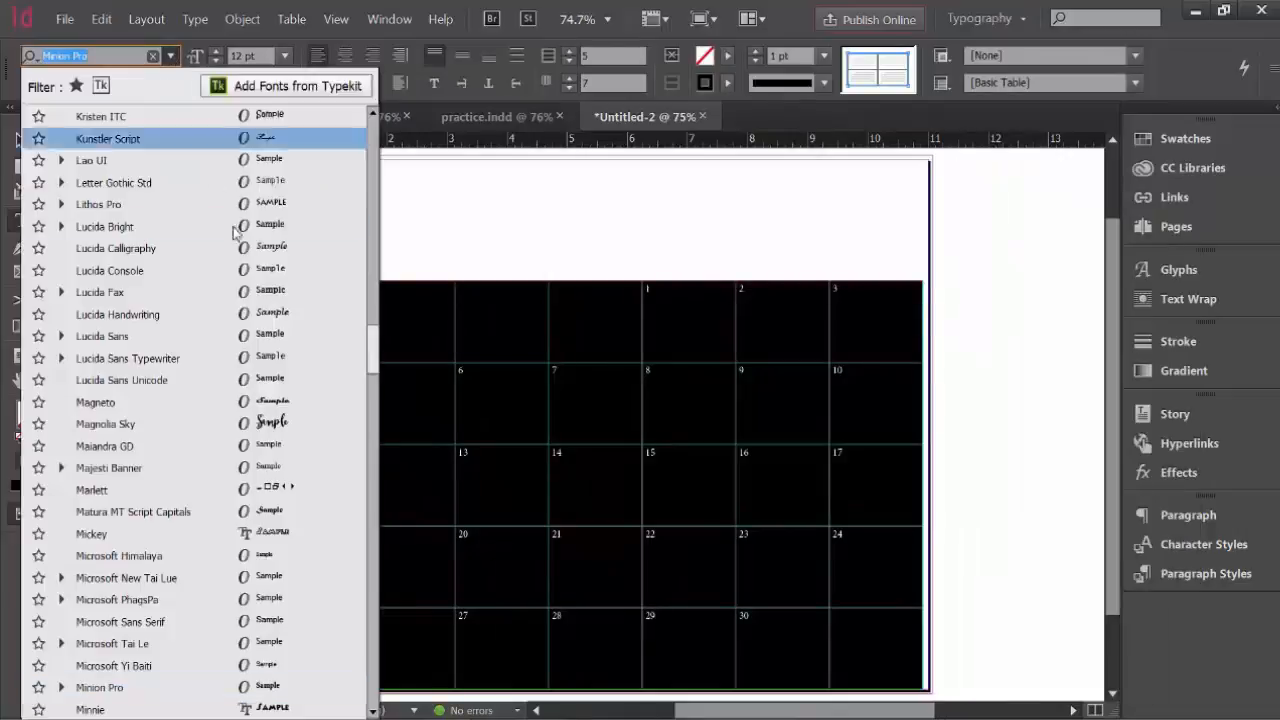
scroll(377, 258, up, 3)
scroll(377, 258, up, 10)
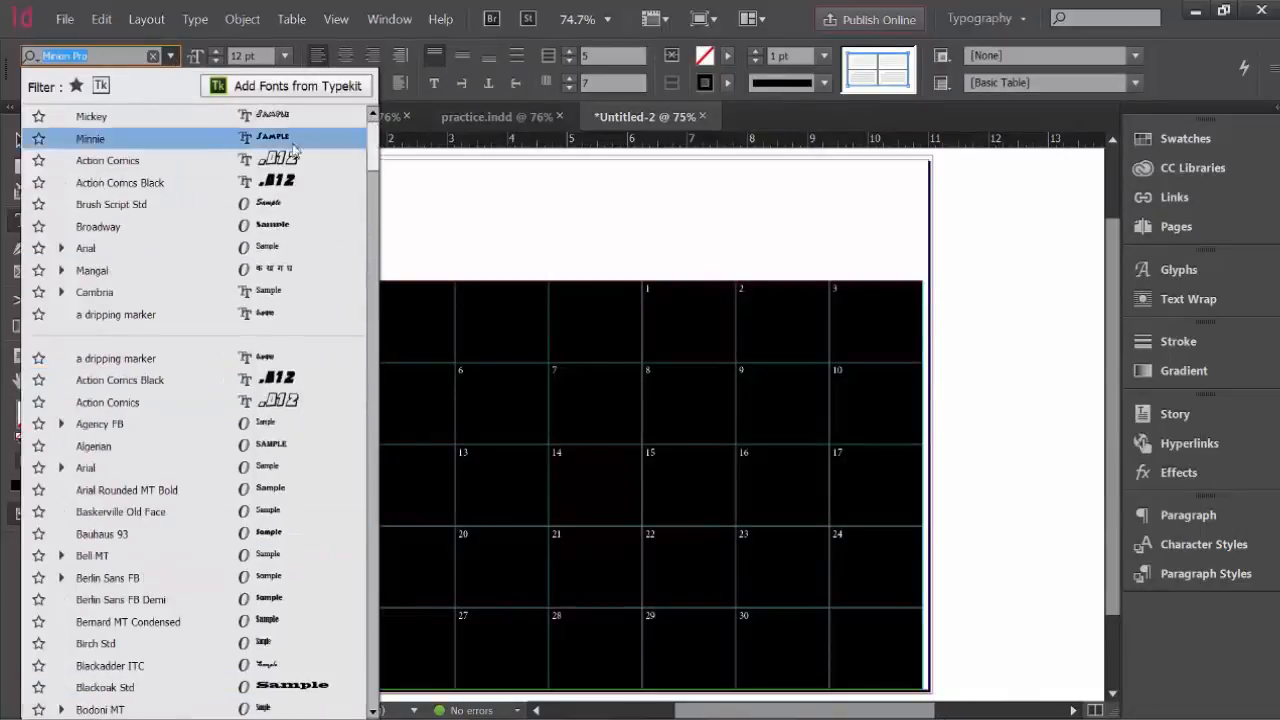
click(110, 185)
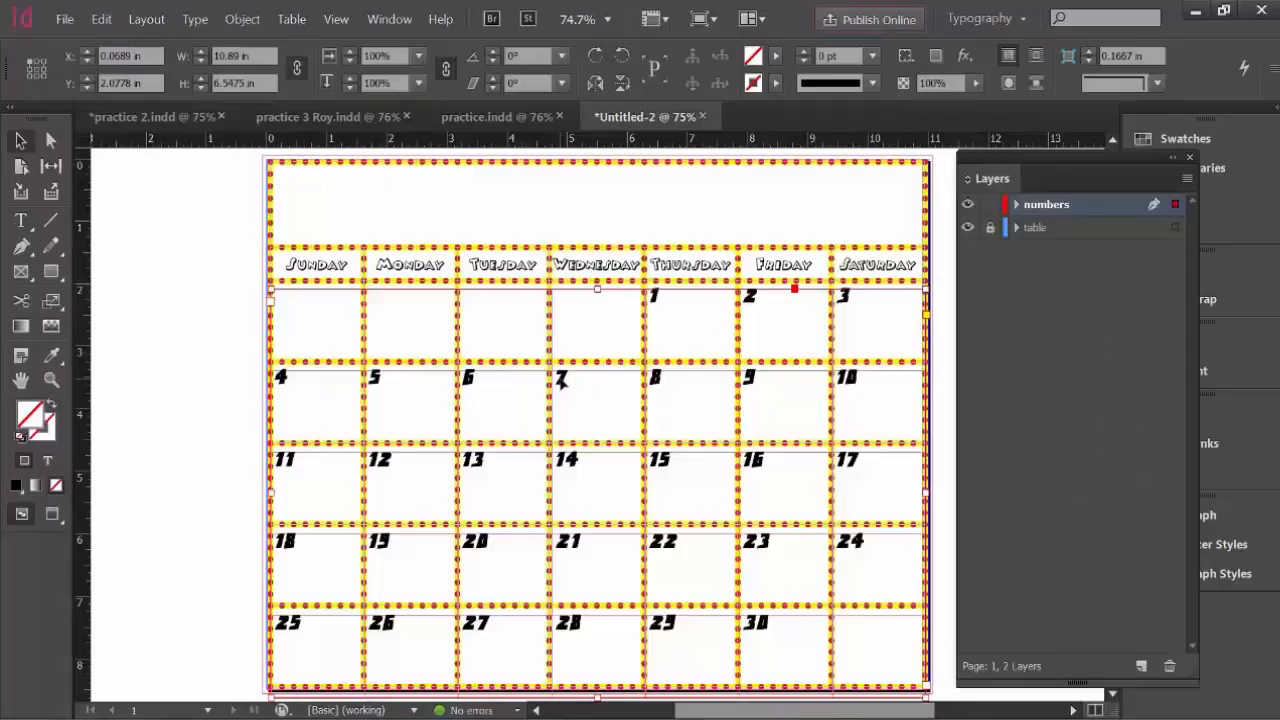
- Deselect the dates frame and preview the page without guides to check the dates table's lines
click(21, 220)
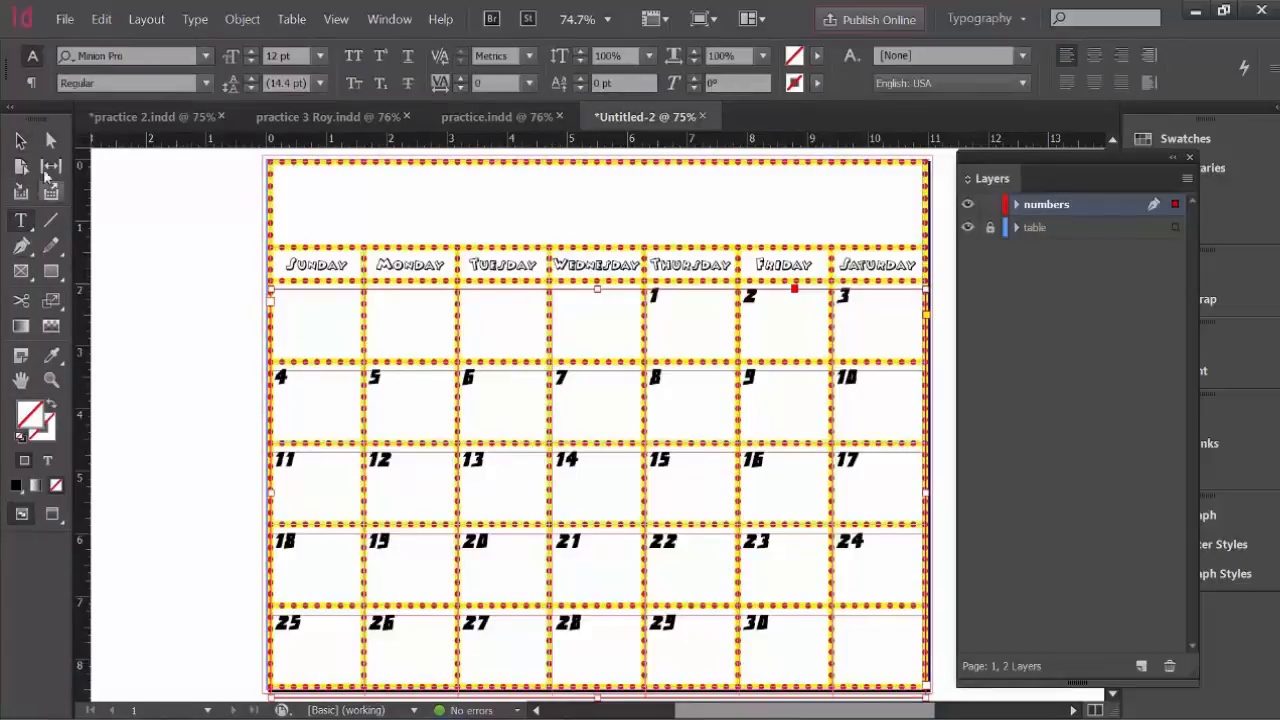
click(21, 140)
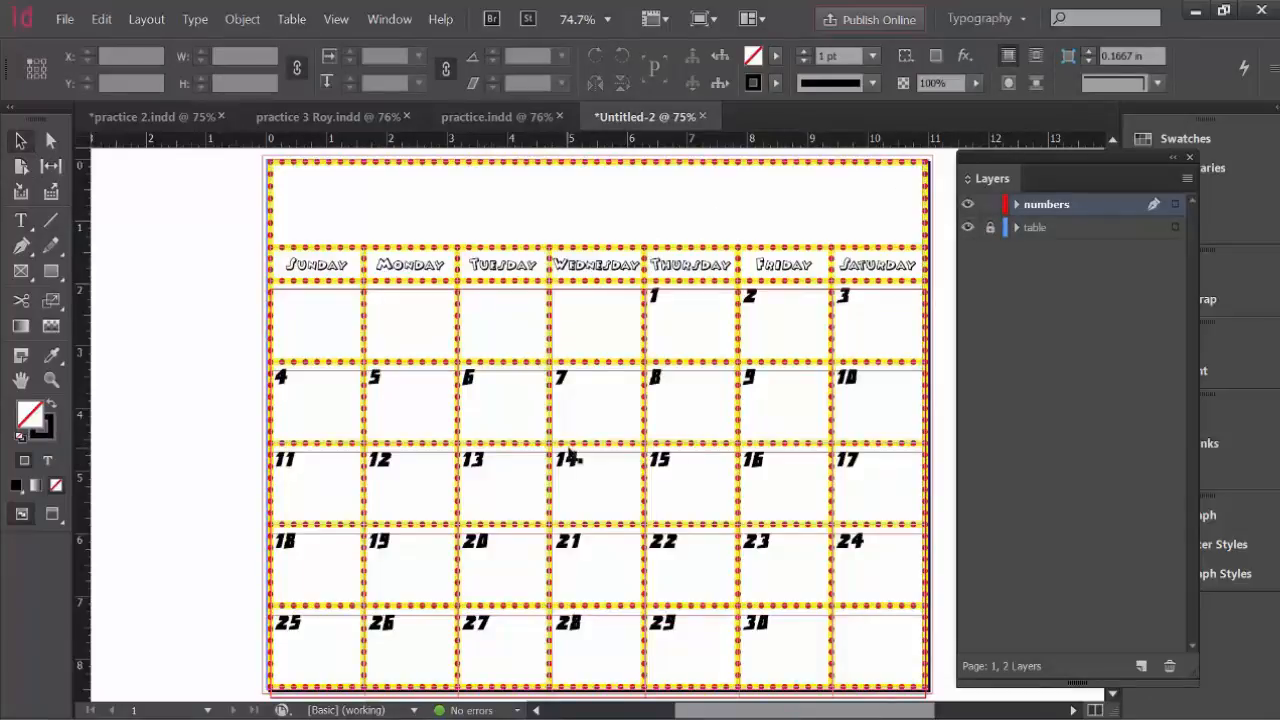
key(w)
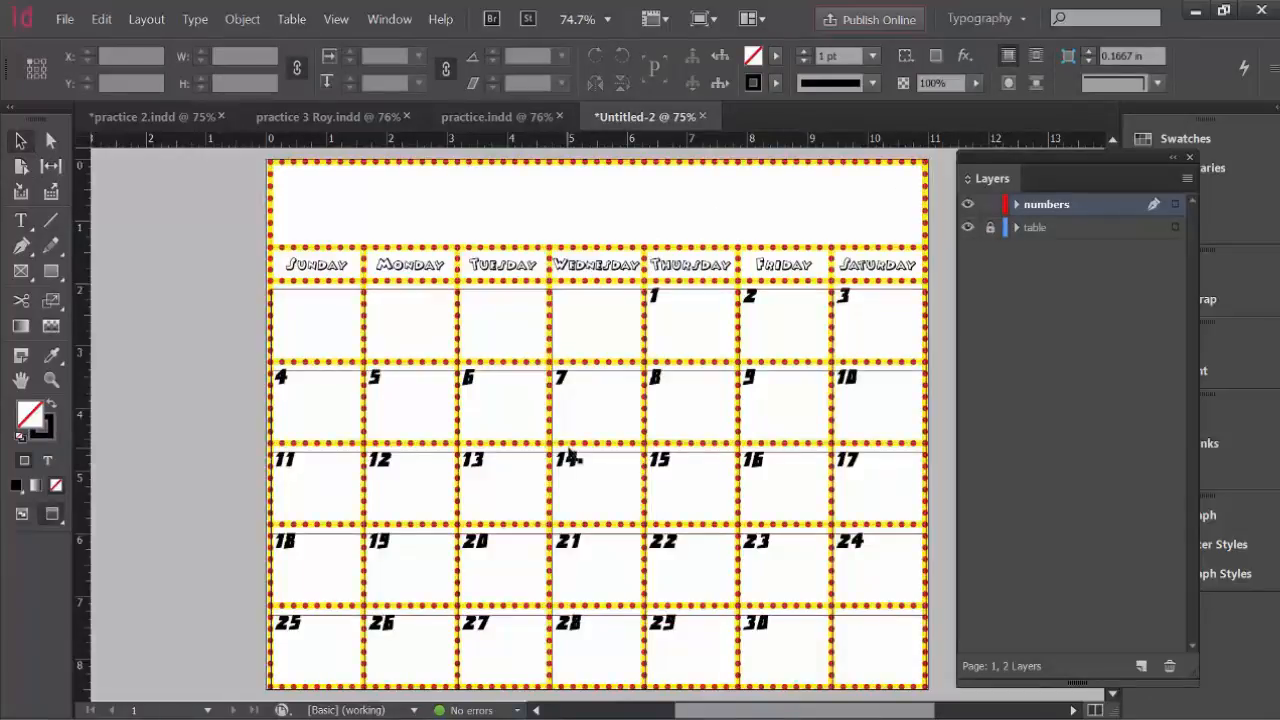
key(w)
key(w)
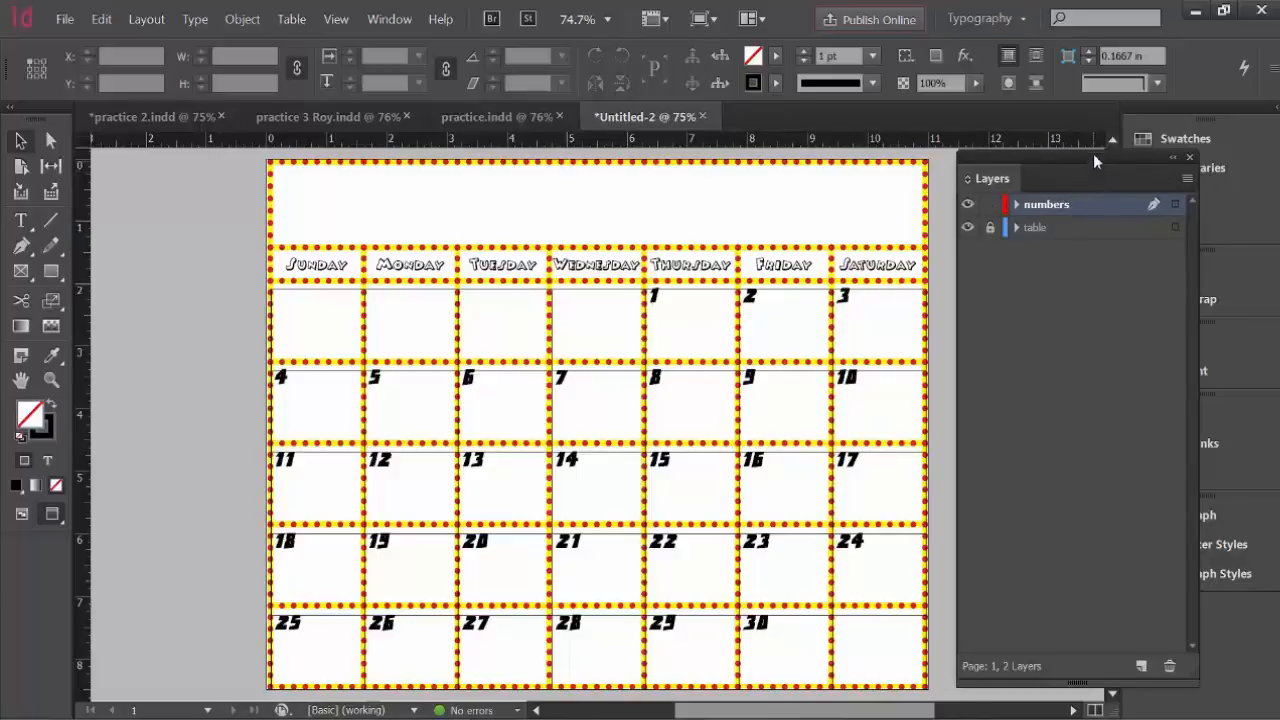
- Set the cell stroke color of the whole dates table to None, then return to the Selection tool
key(ctrl+a)
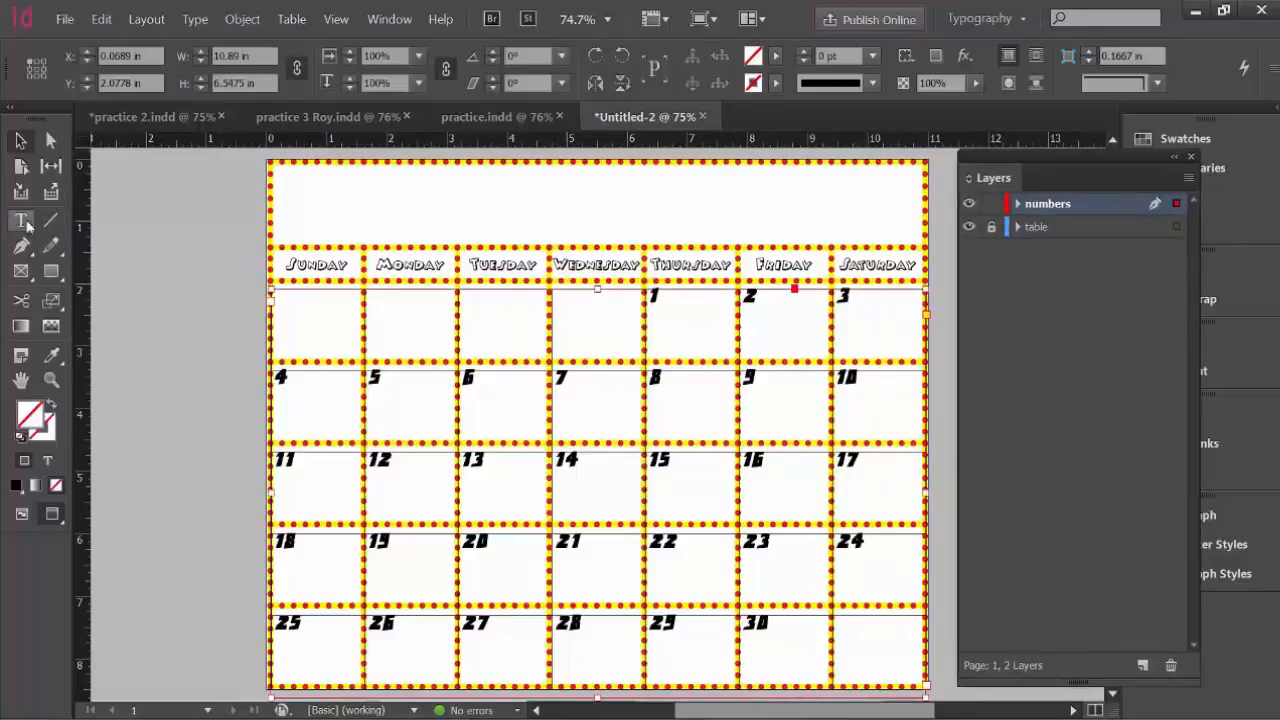
click(21, 220)
drag(863, 636, 84, 360)
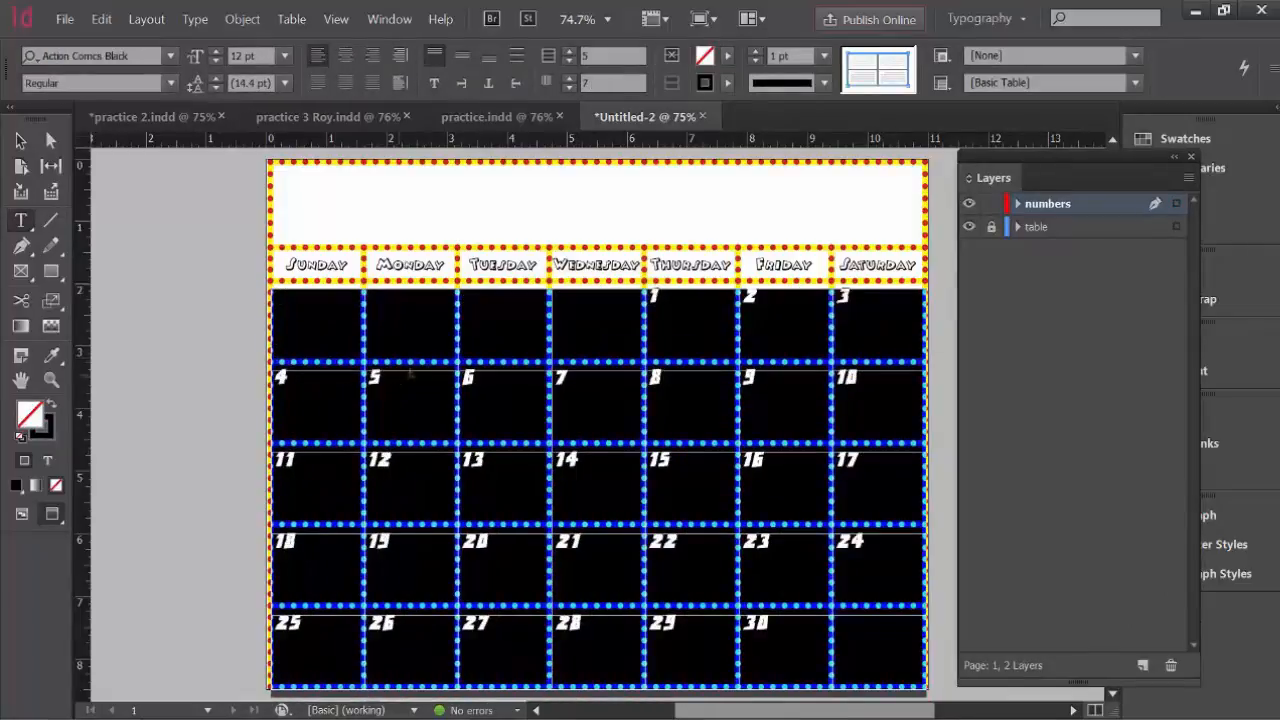
right_click(498, 310)
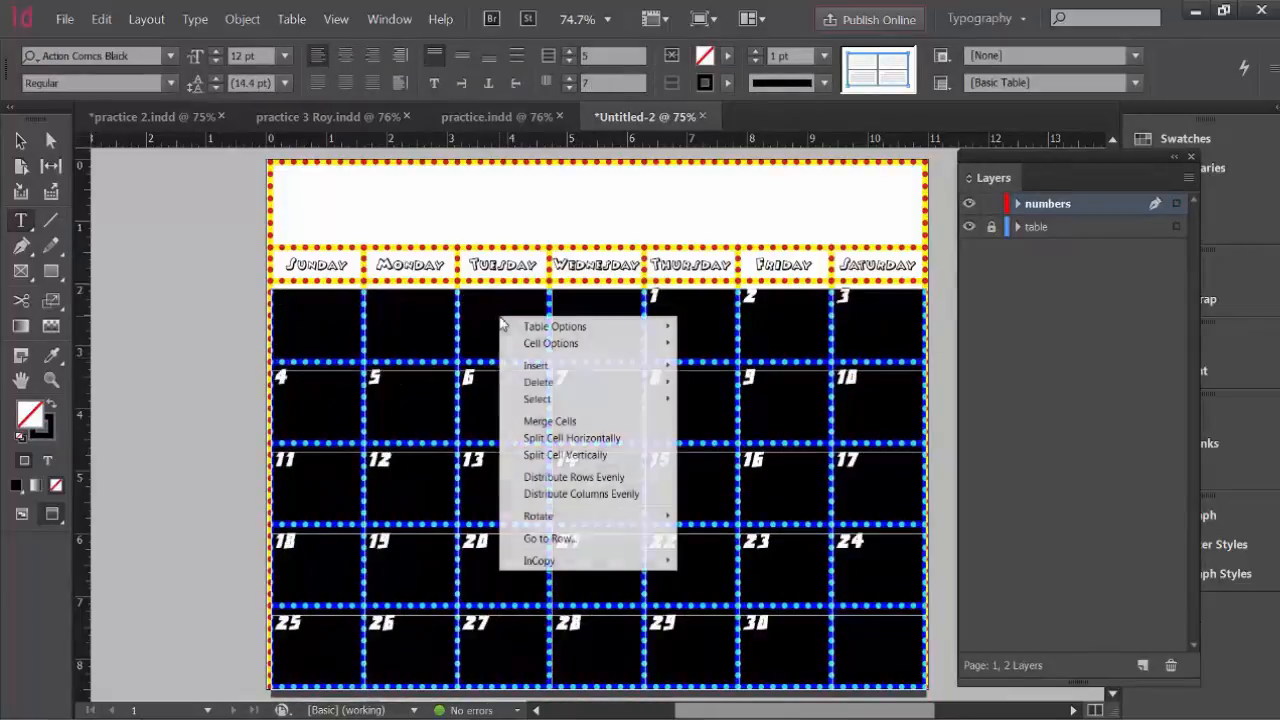
mouse_move(545, 345)
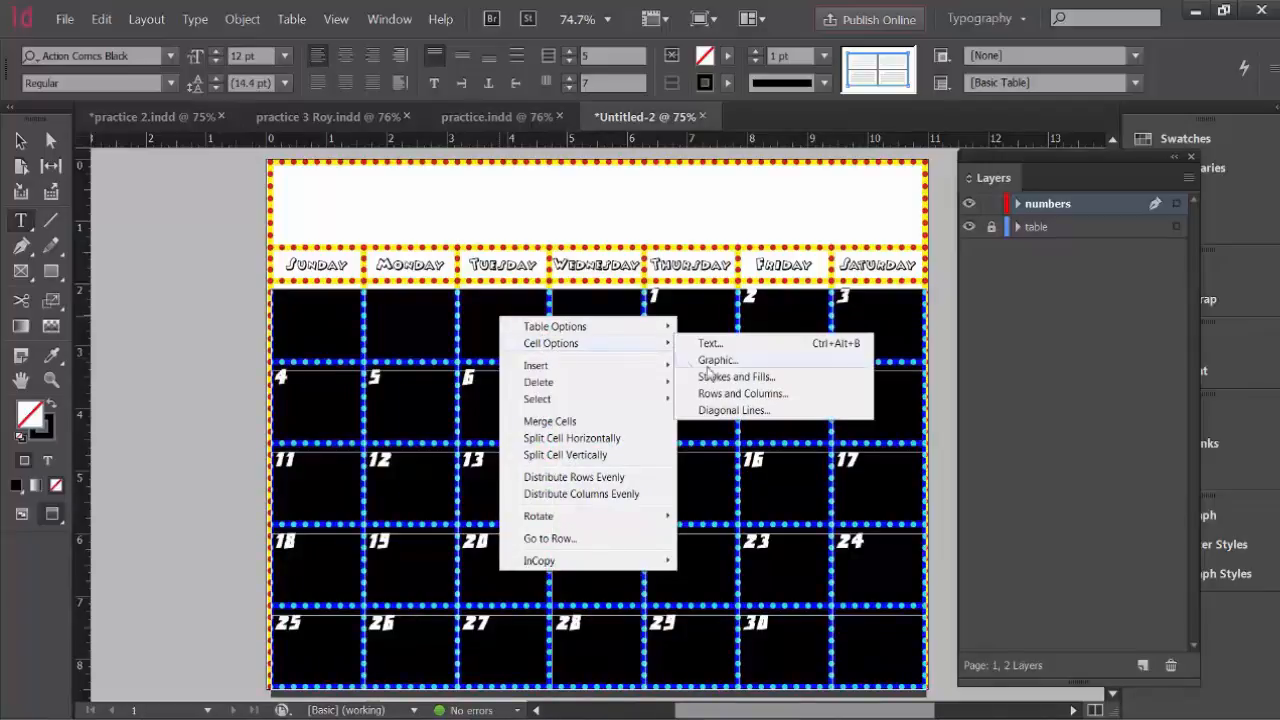
click(712, 377)
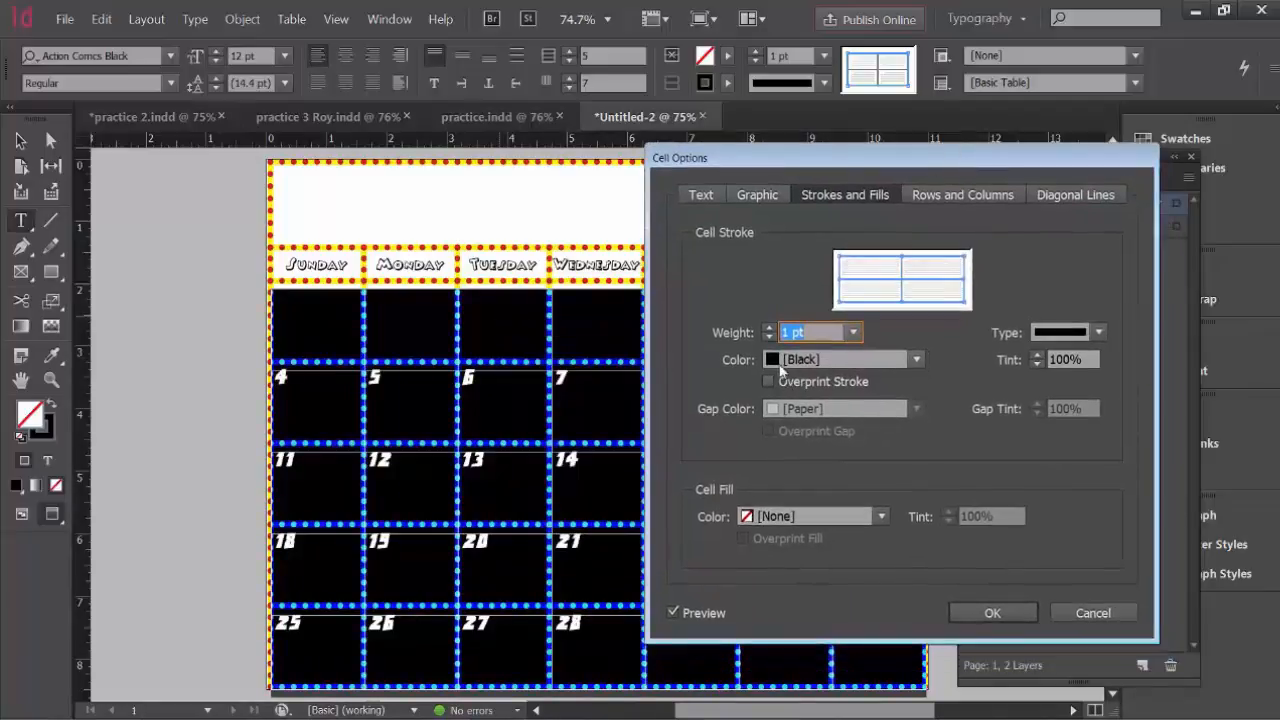
click(916, 359)
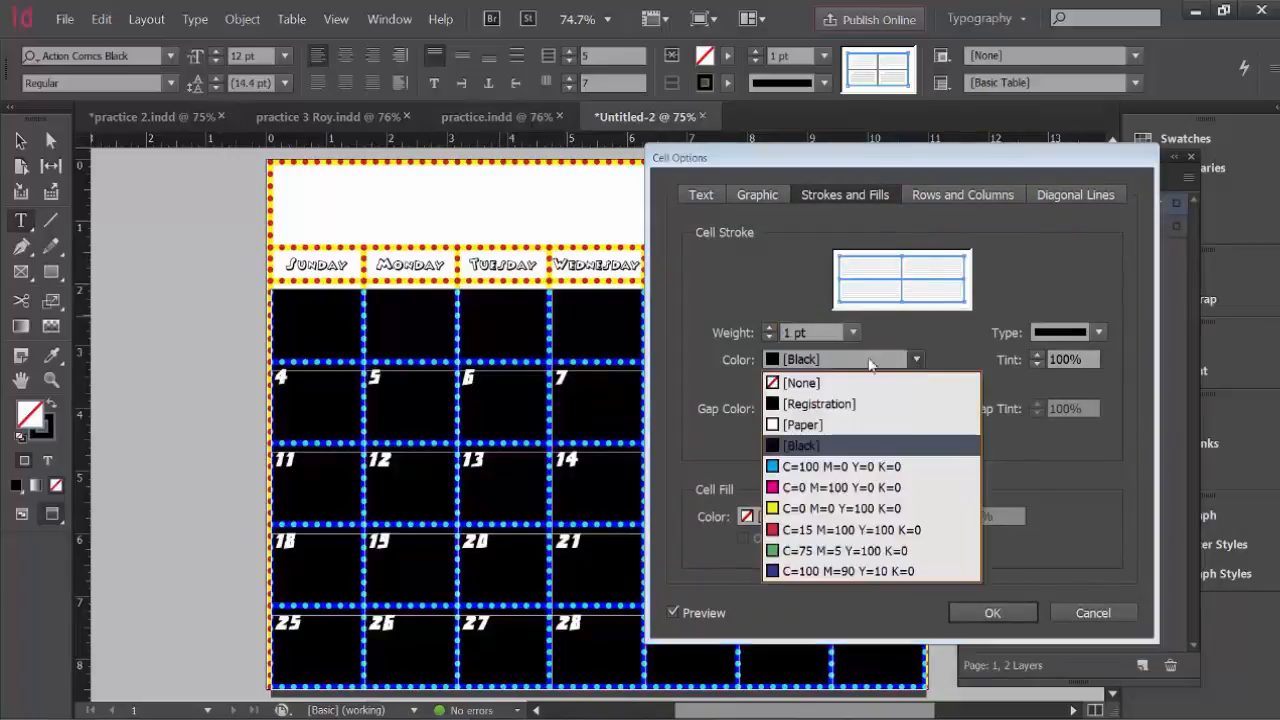
click(801, 384)
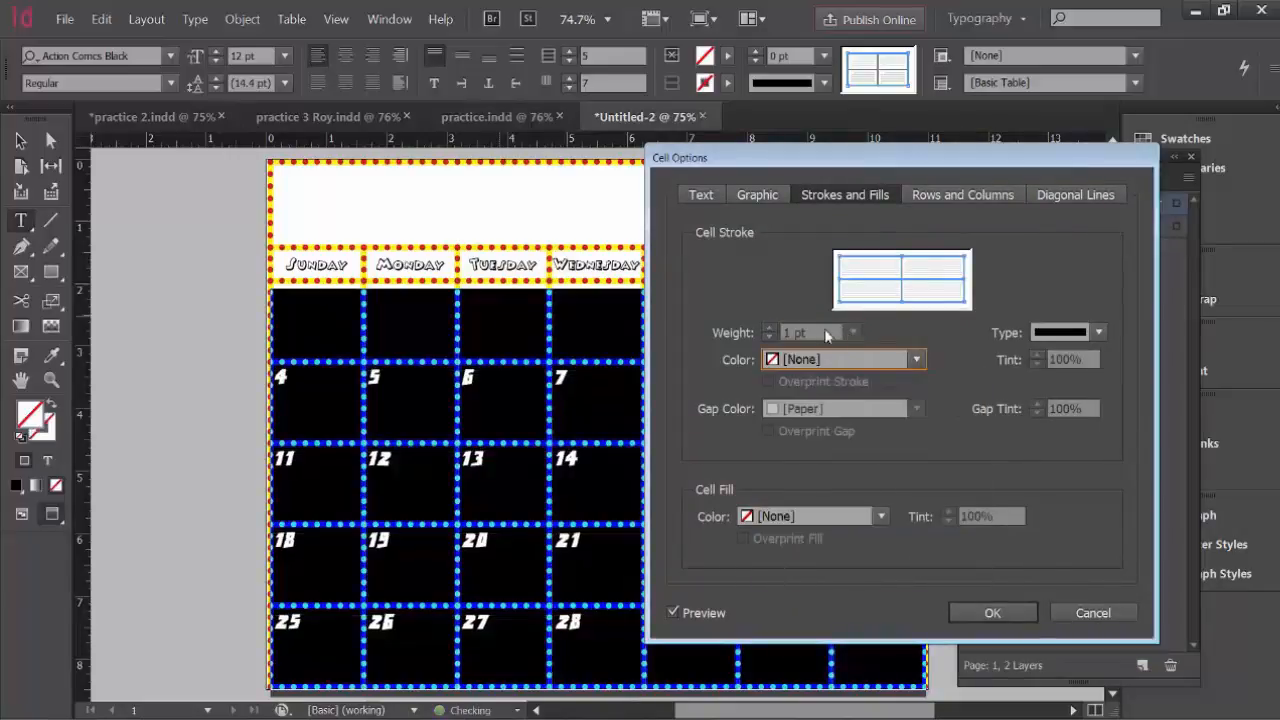
click(992, 612)
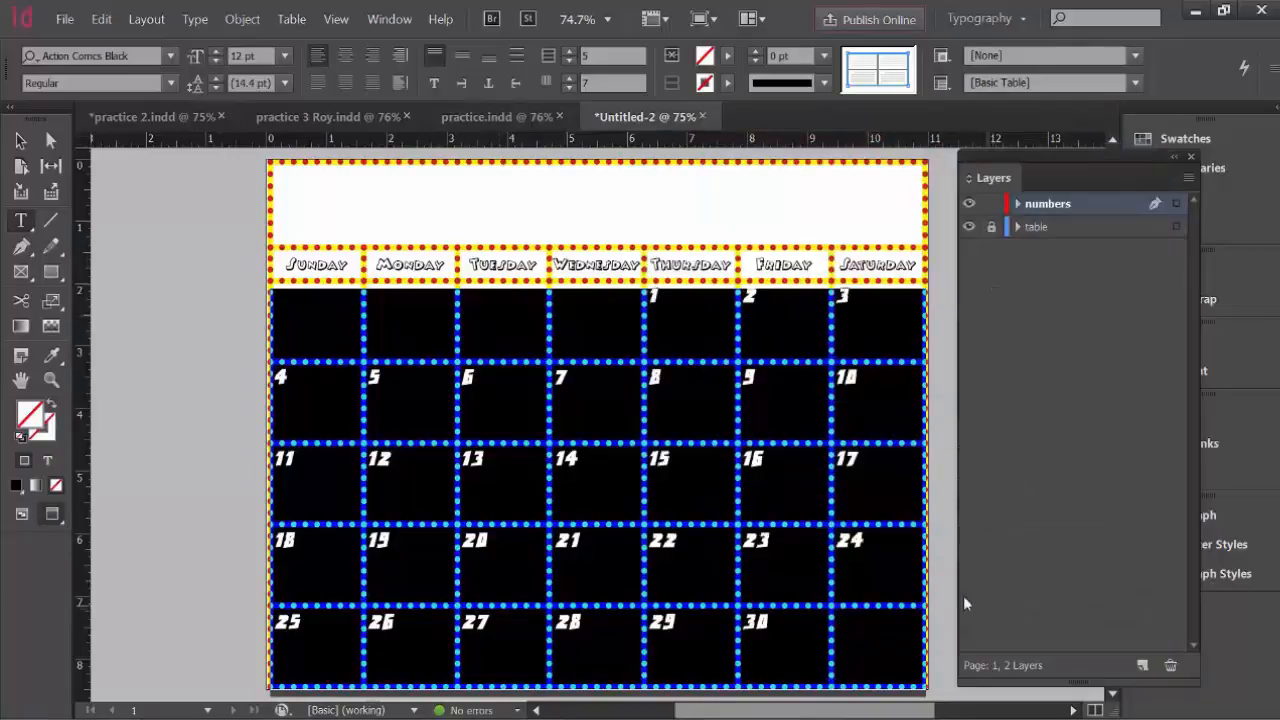
click(20, 140)
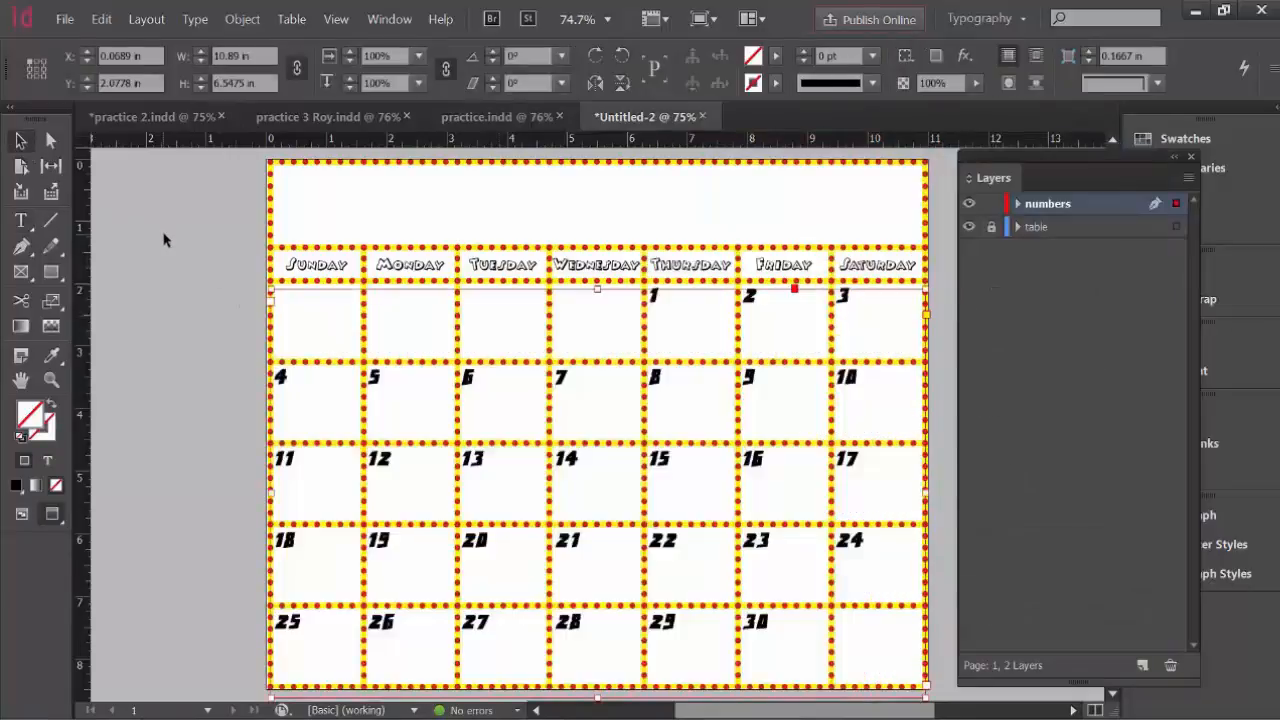
- Fill all cells of the dates table with the cyan swatch C=100 M=0 Y=0 K=0
click(168, 237)
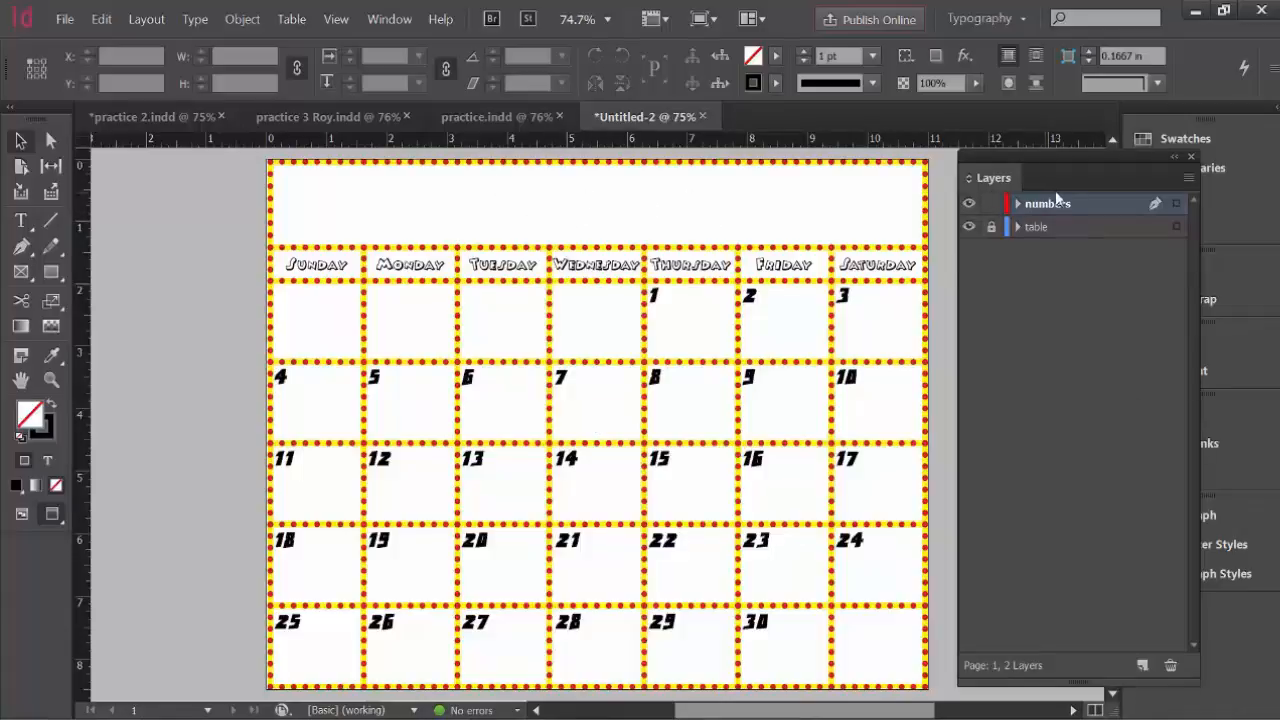
click(991, 226)
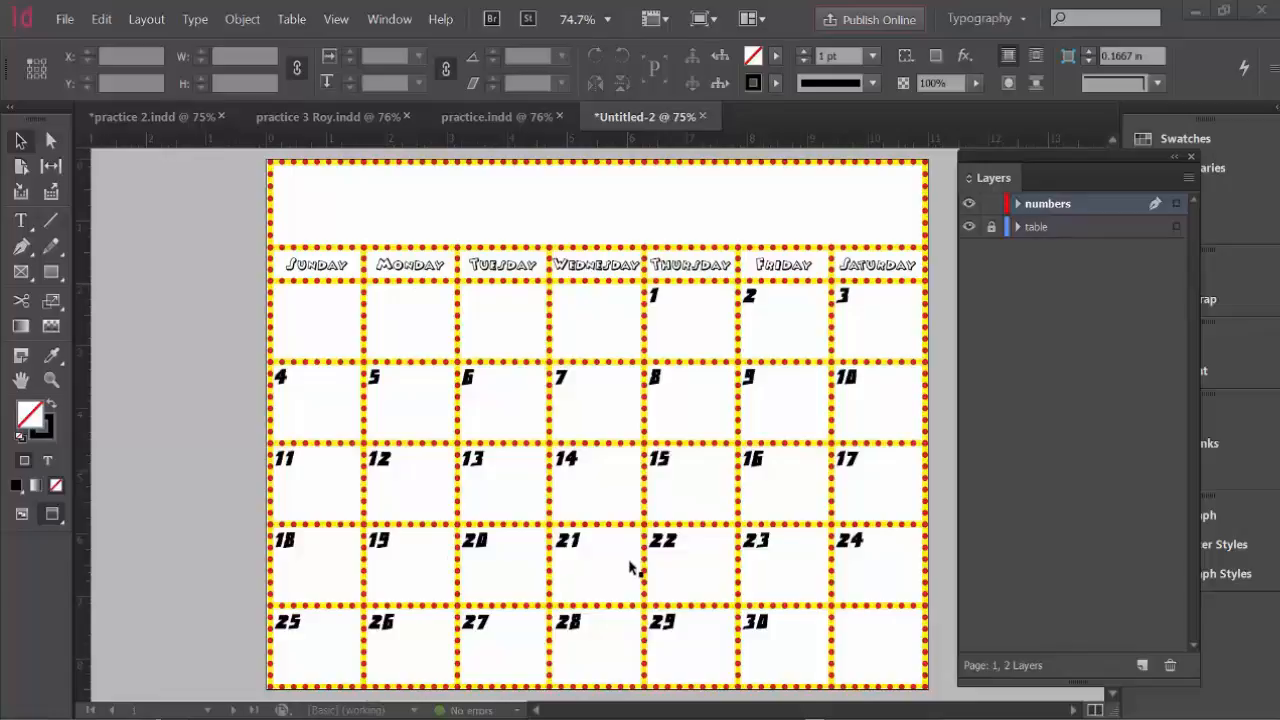
click(21, 228)
drag(314, 308, 852, 638)
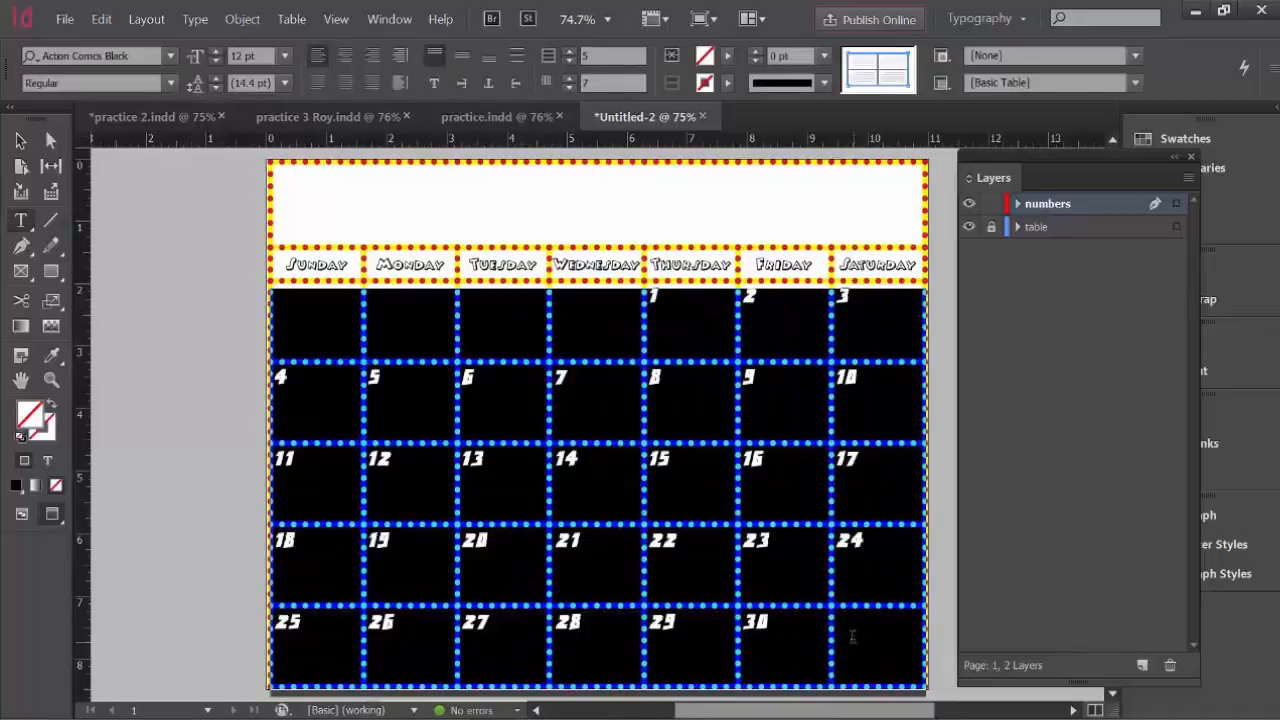
right_click(398, 324)
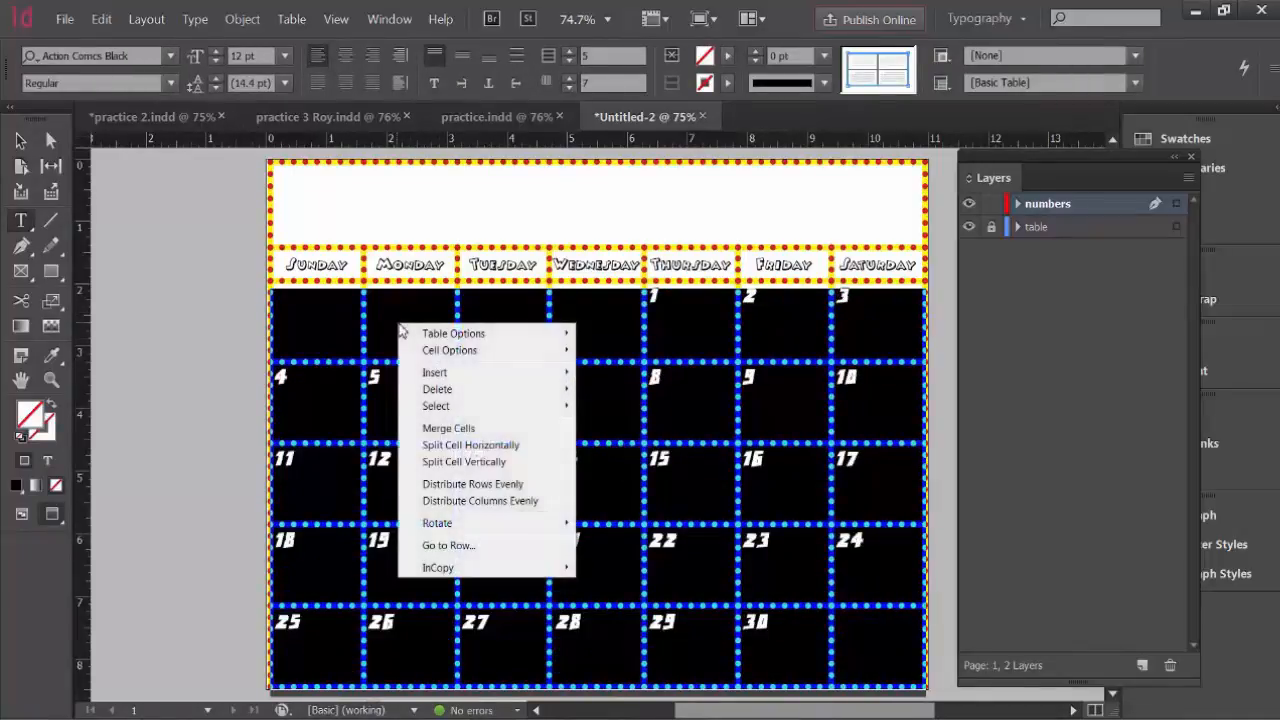
mouse_move(443, 355)
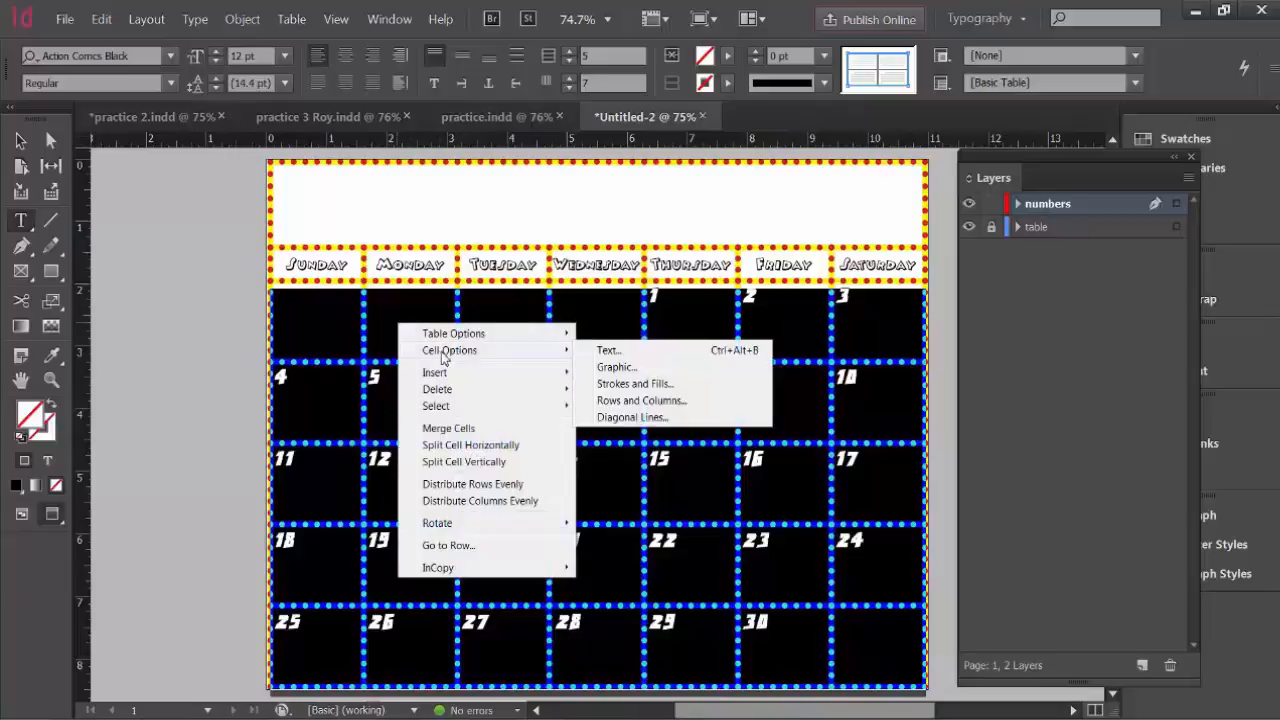
click(620, 388)
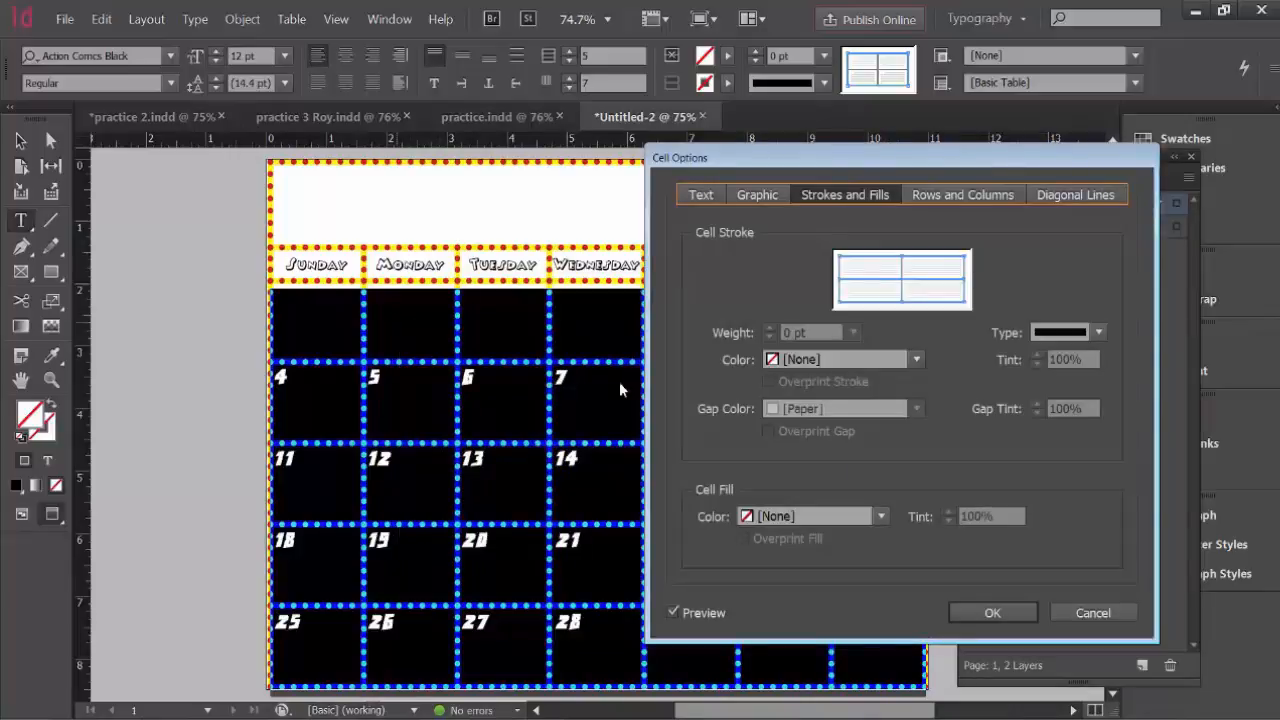
drag(862, 163, 895, 101)
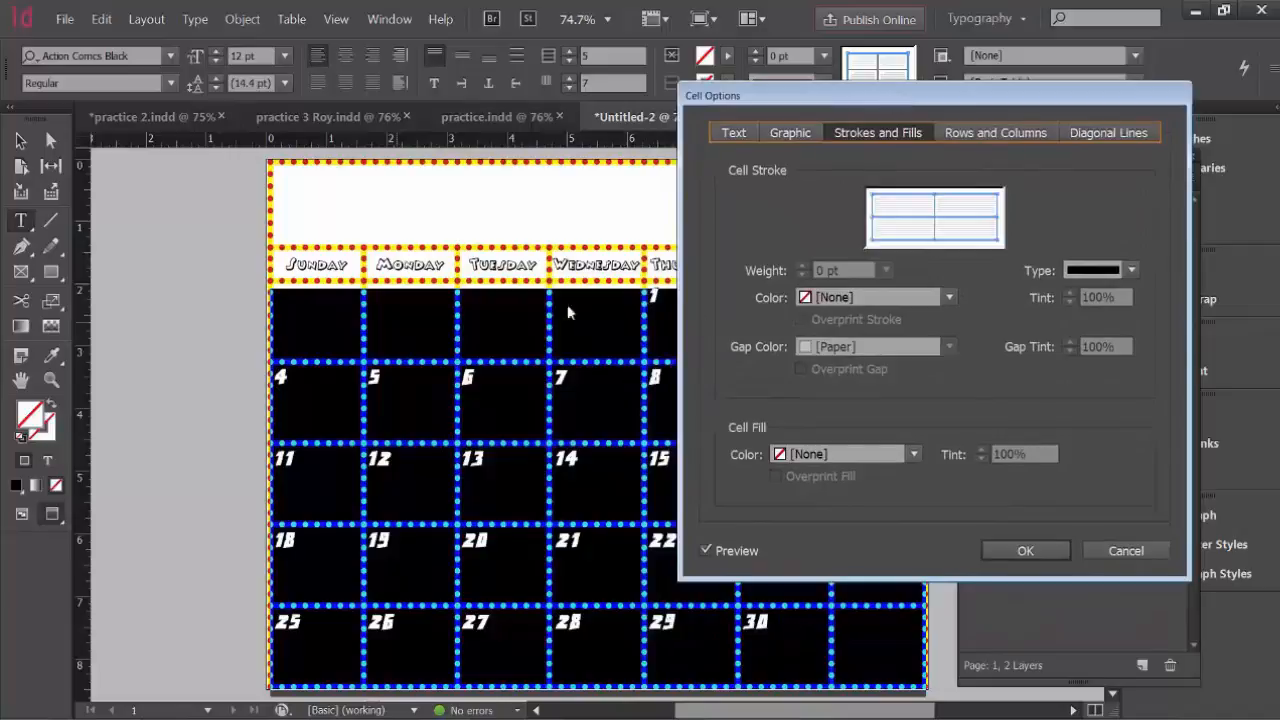
click(888, 454)
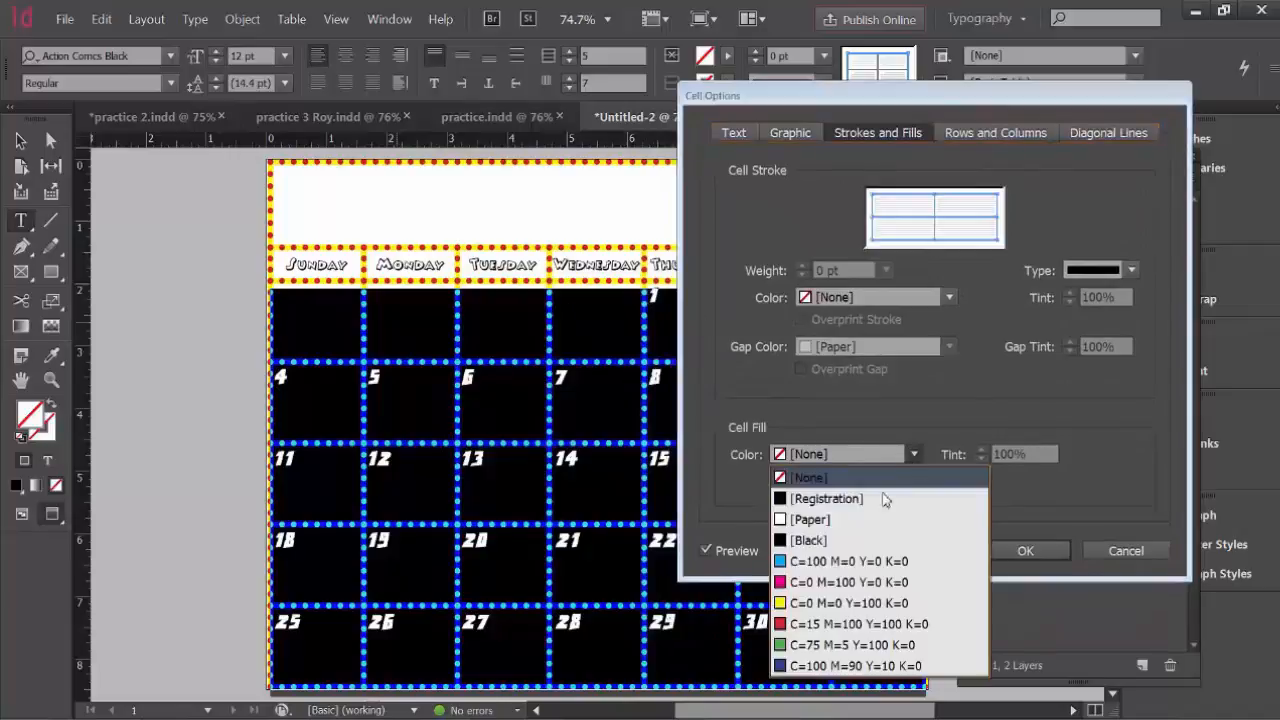
click(850, 562)
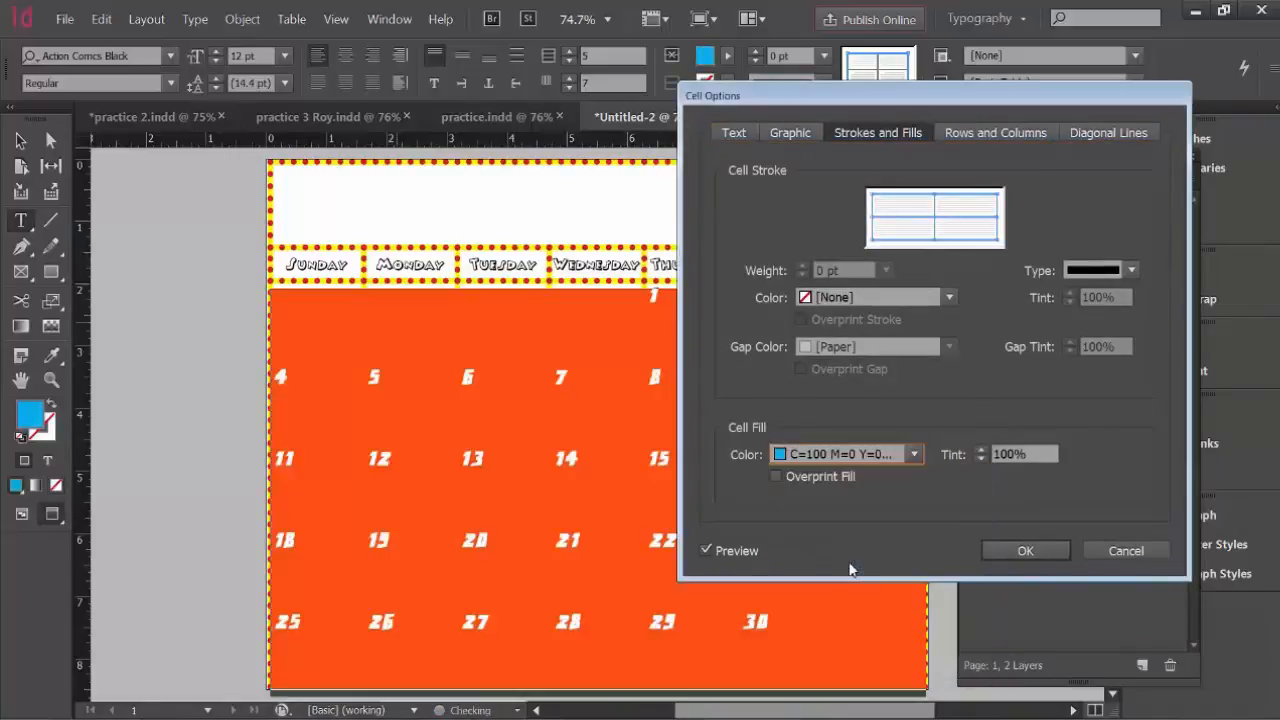
- Reduce the tint of the dates table's cell fill to 20% and apply the cell options
click(980, 459)
click(980, 459)
click(980, 459)
click(980, 459)
click(980, 459)
click(980, 459)
click(980, 459)
click(1024, 454)
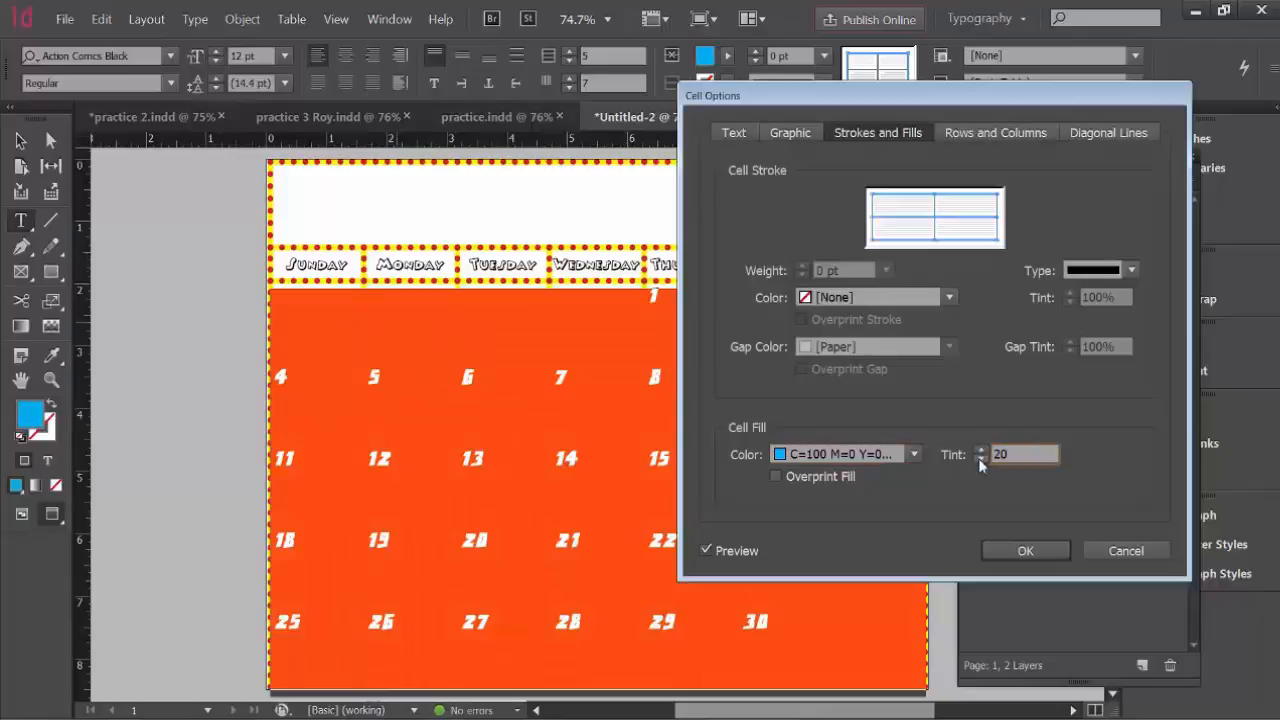
text(20)
click(1024, 550)
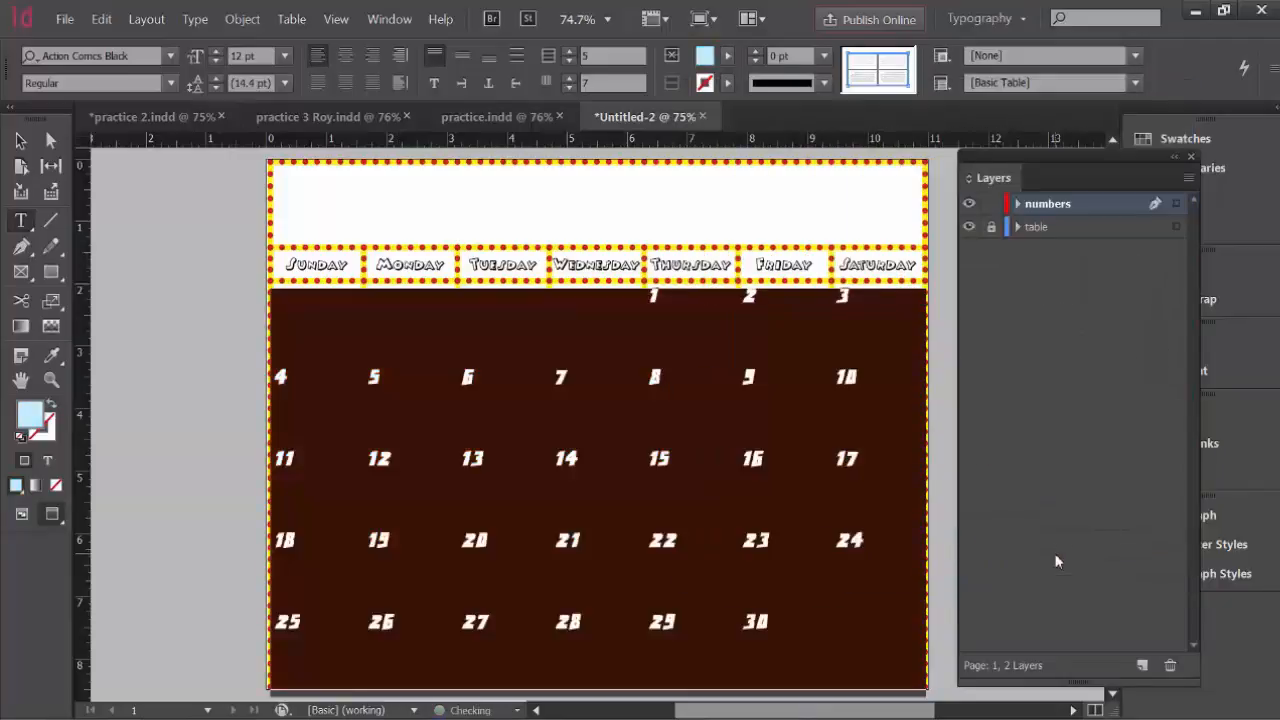
- Deselect the dates table, move the numbers layer below the table layer and lock the numbers layer
click(19, 138)
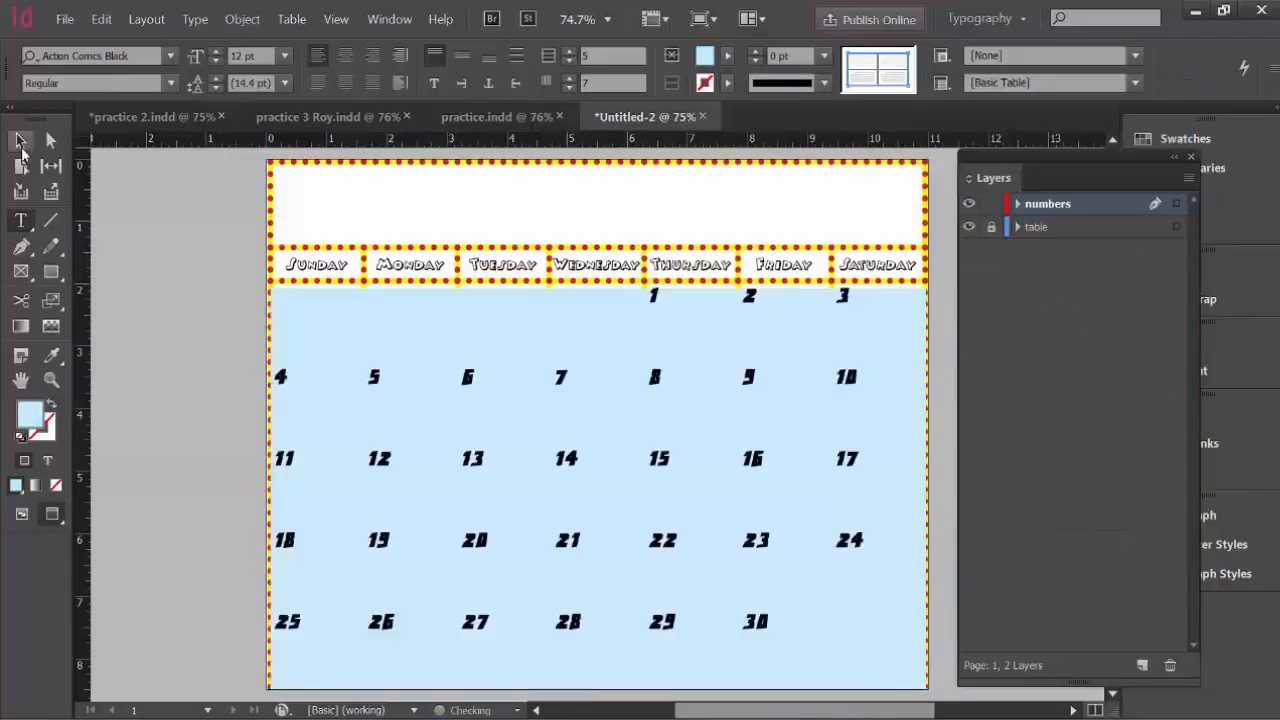
click(213, 324)
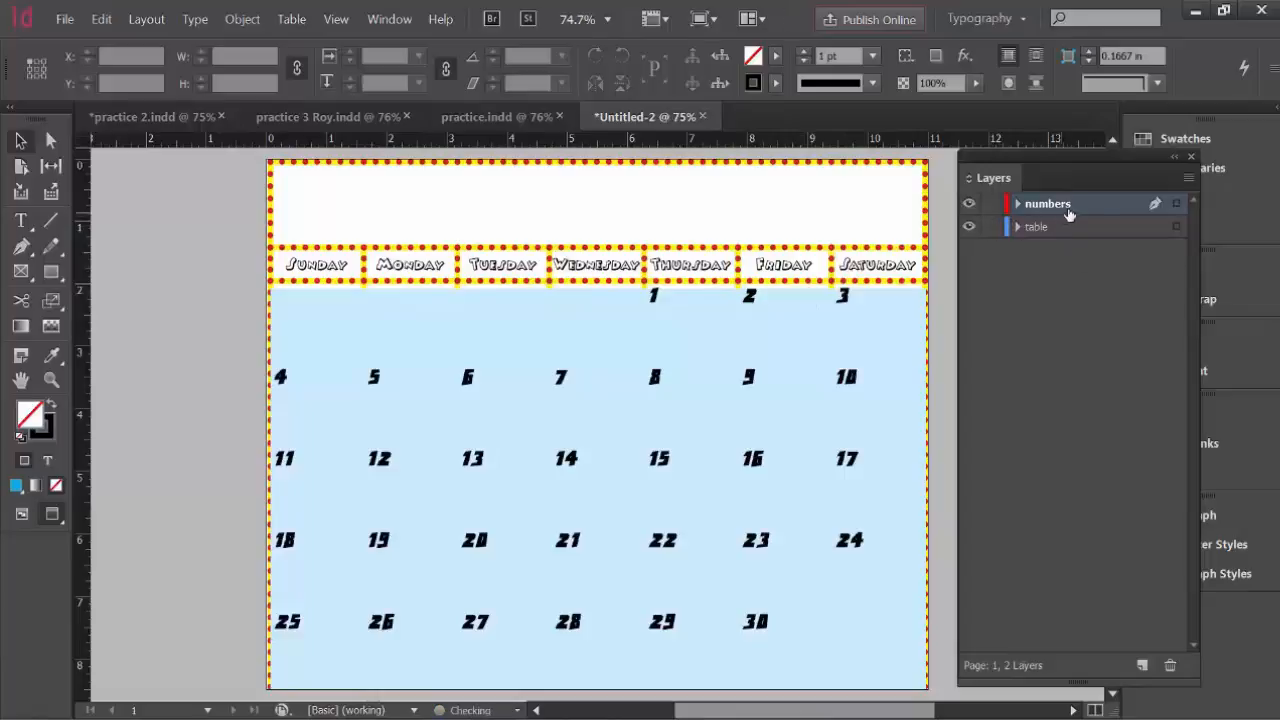
drag(1095, 213, 1096, 238)
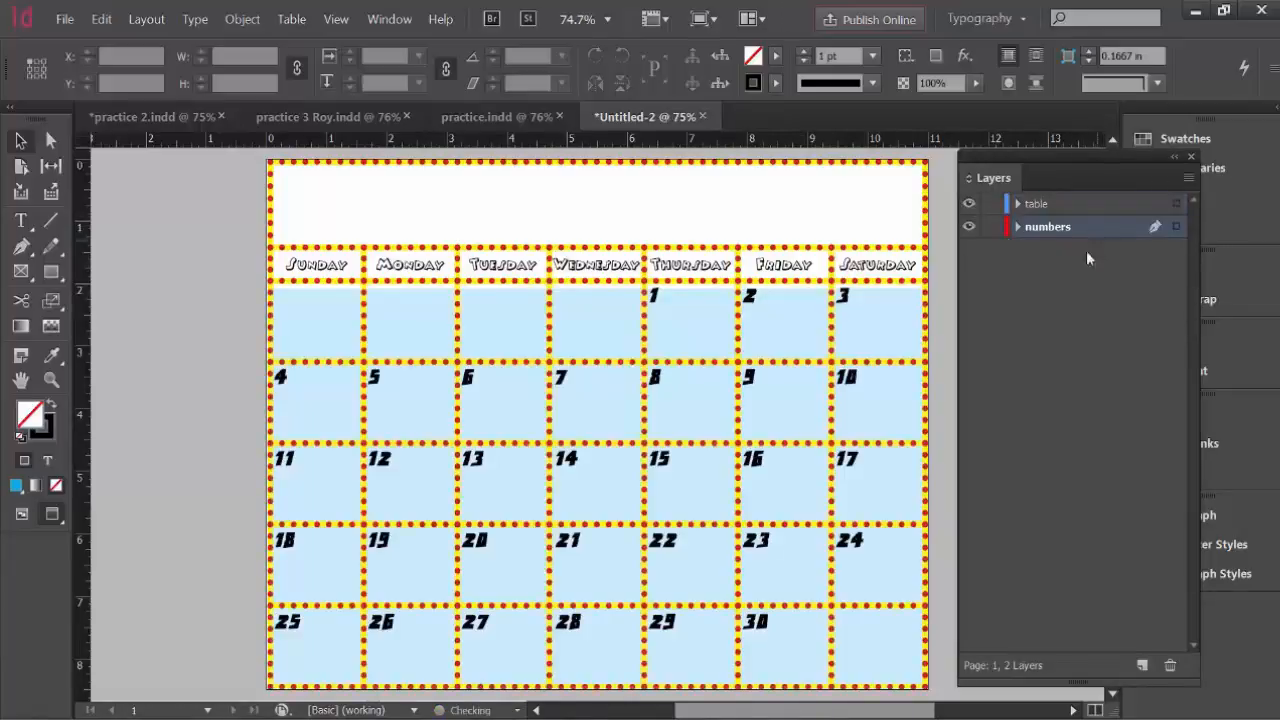
click(488, 322)
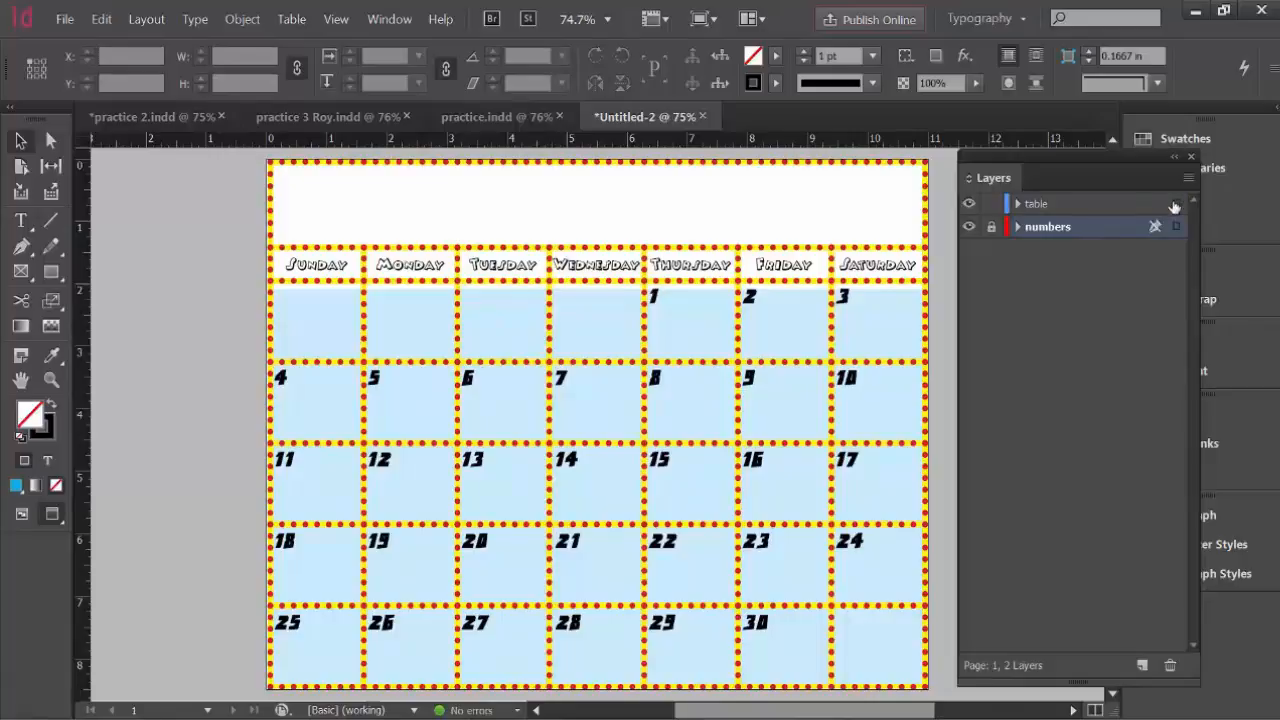
- Add a Drop Shadow effect to the dotted calendar table and compare the page with the effect preview off and on
click(1175, 204)
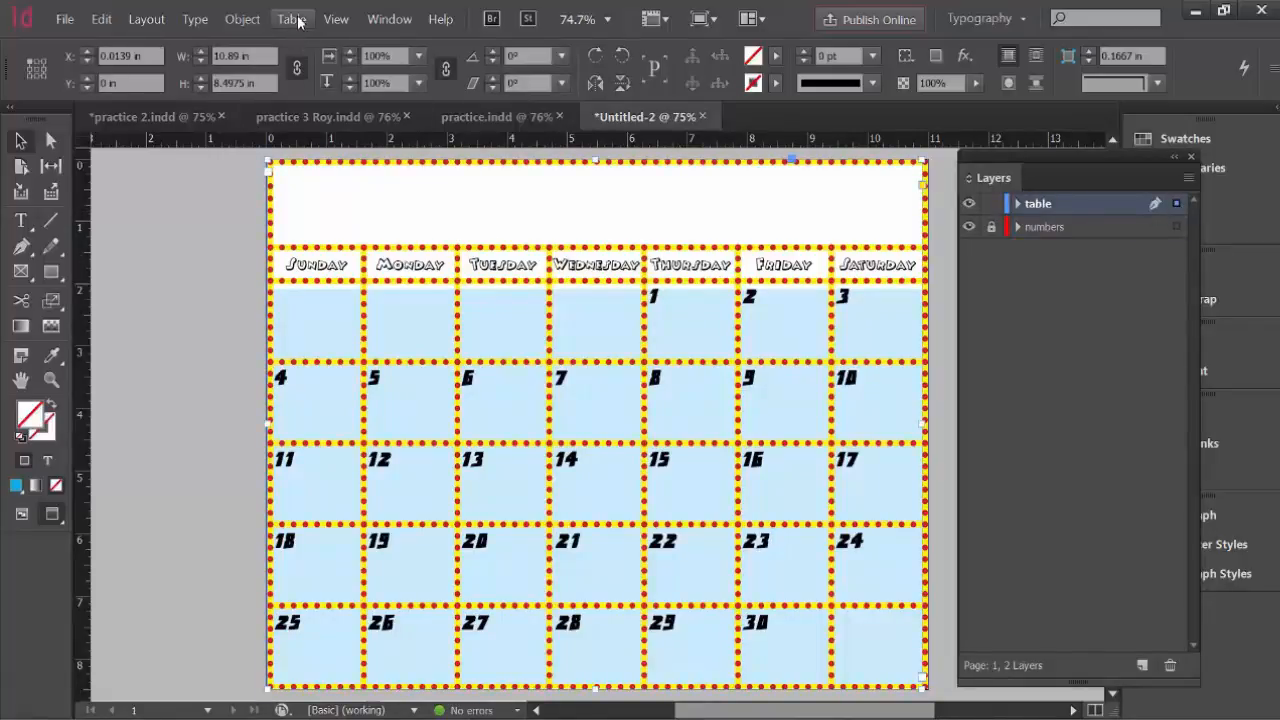
click(240, 20)
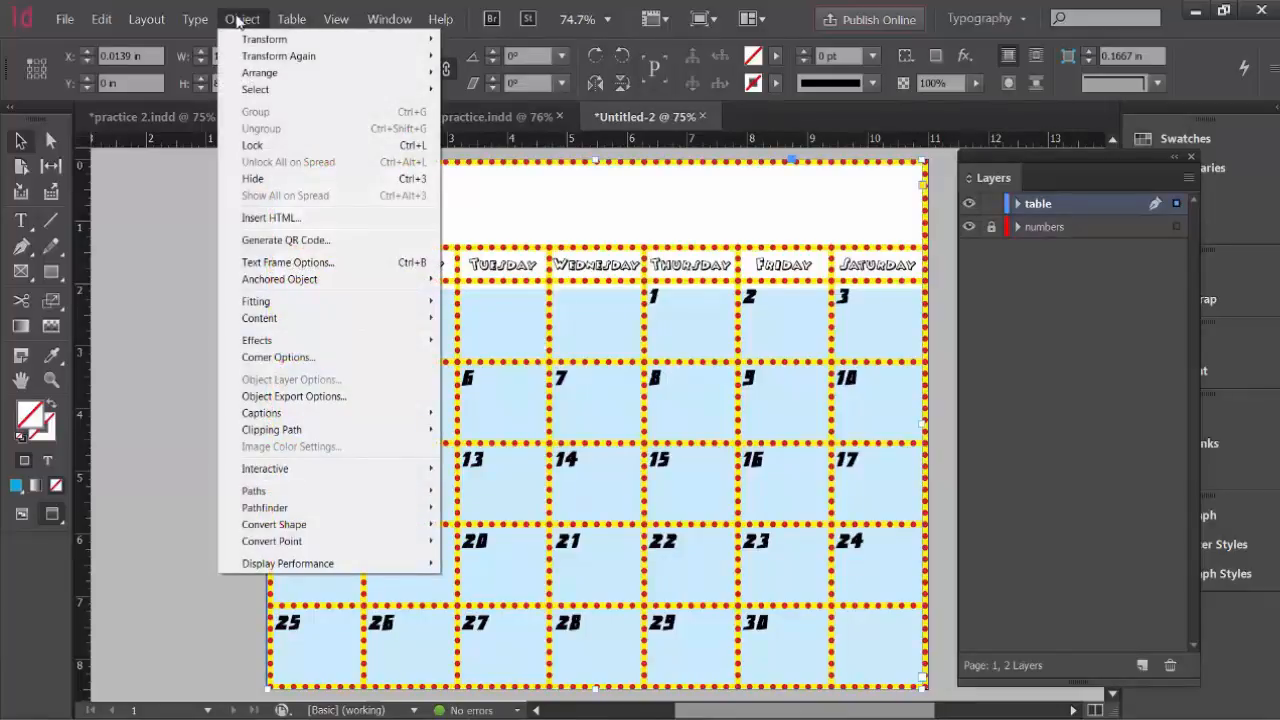
mouse_move(322, 340)
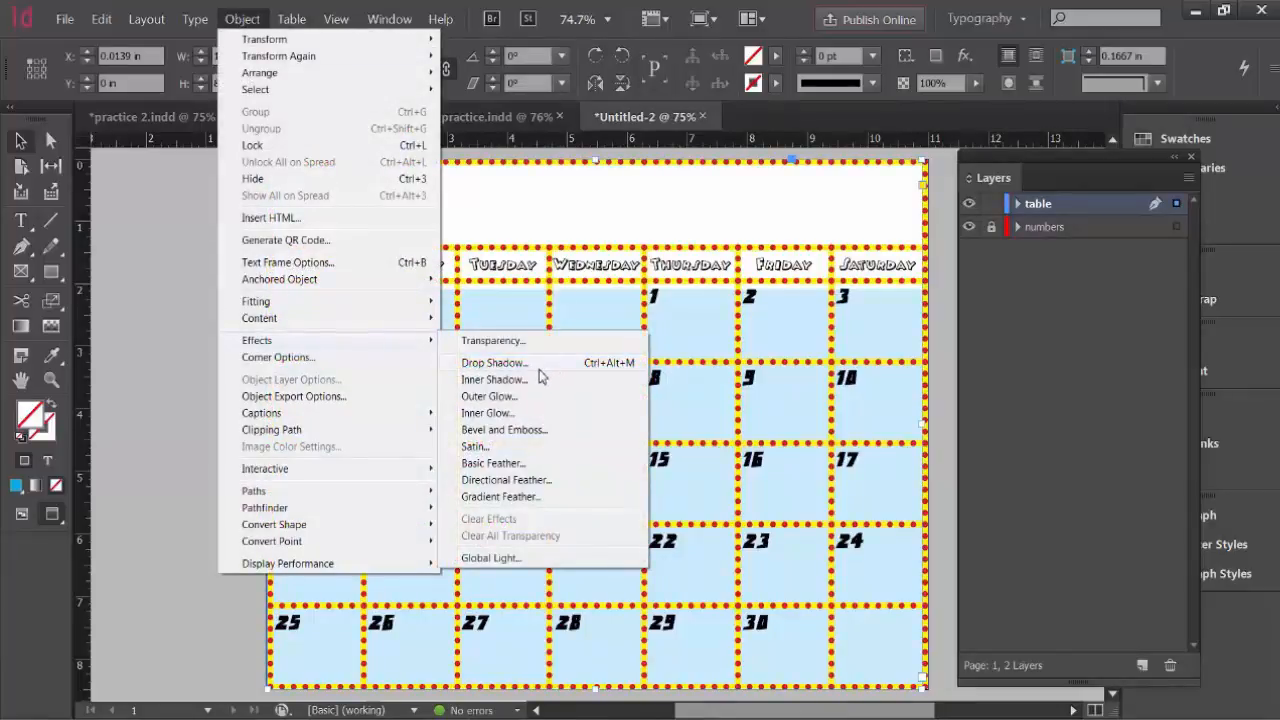
click(494, 363)
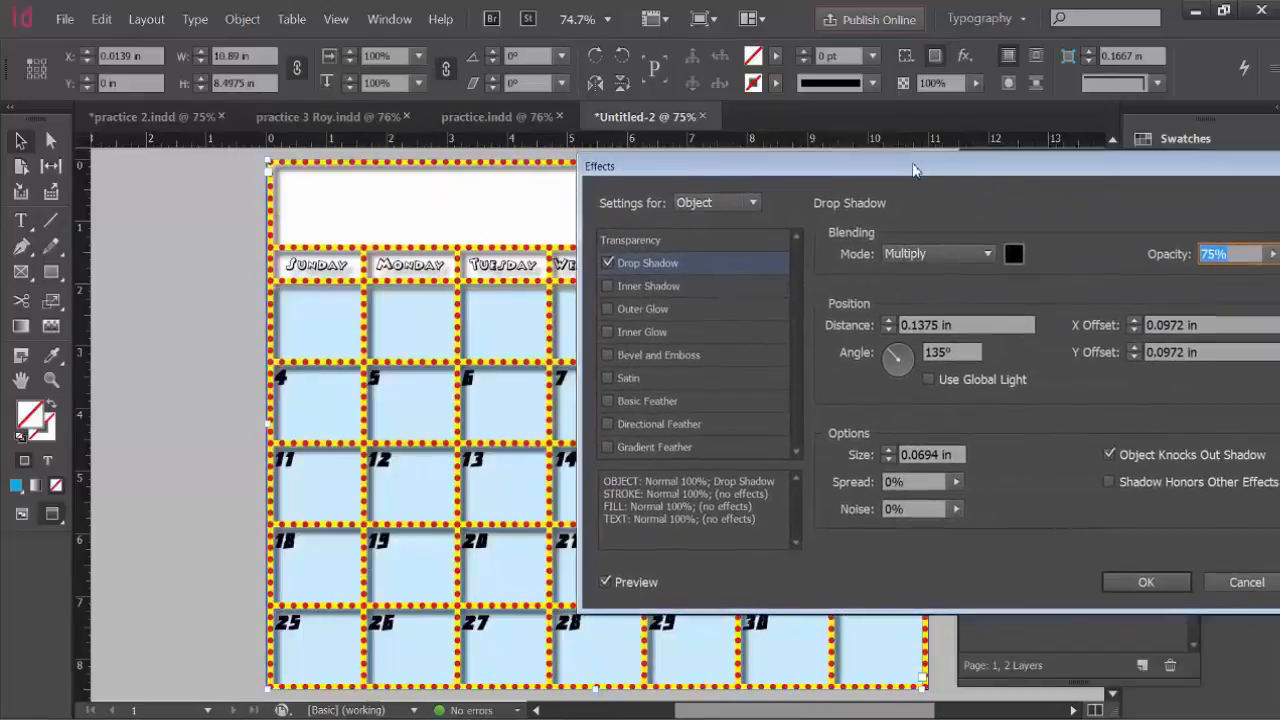
click(605, 582)
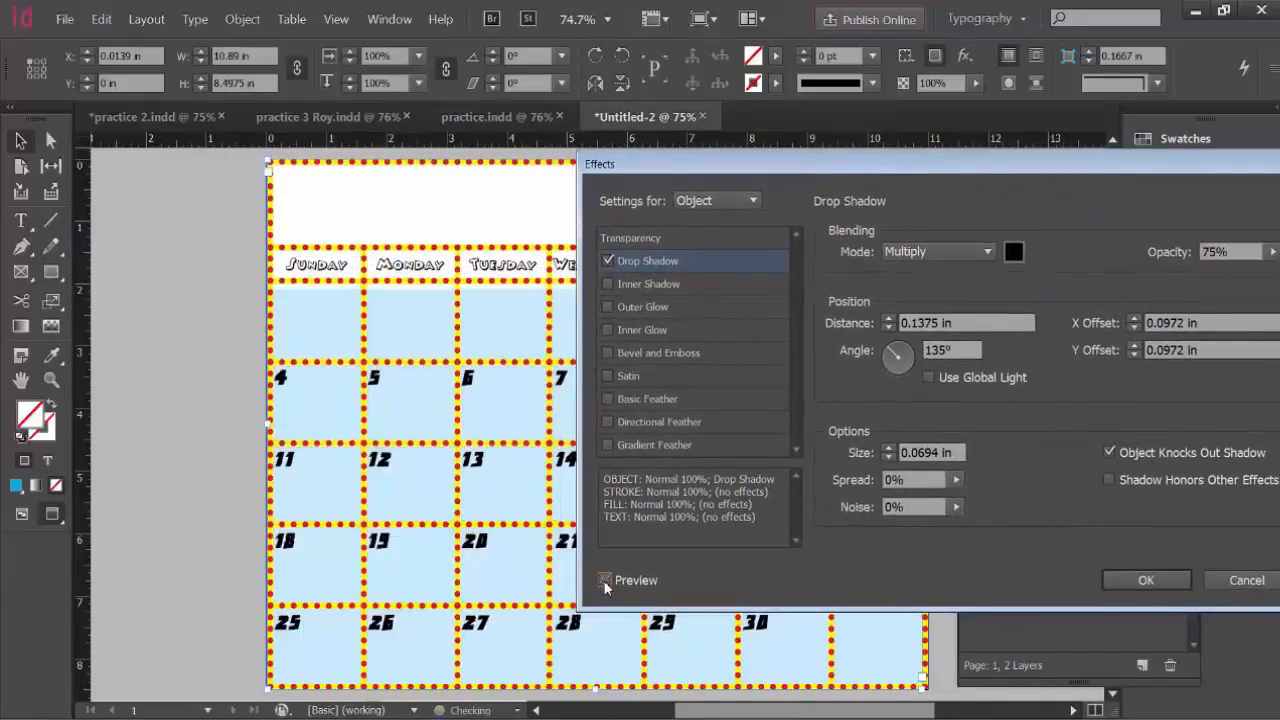
click(605, 582)
- Set the drop shadow's angle to 136° and apply the effect to the dotted table
drag(826, 166, 824, 219)
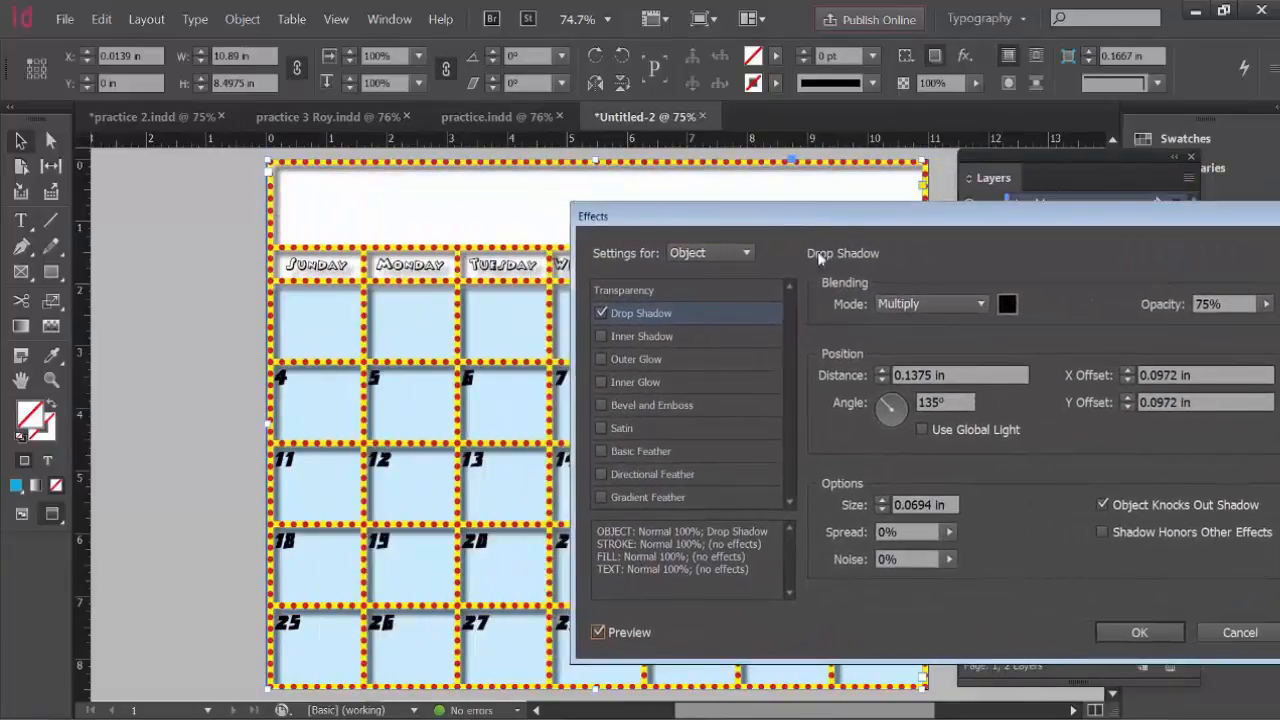
click(895, 403)
drag(893, 396, 876, 394)
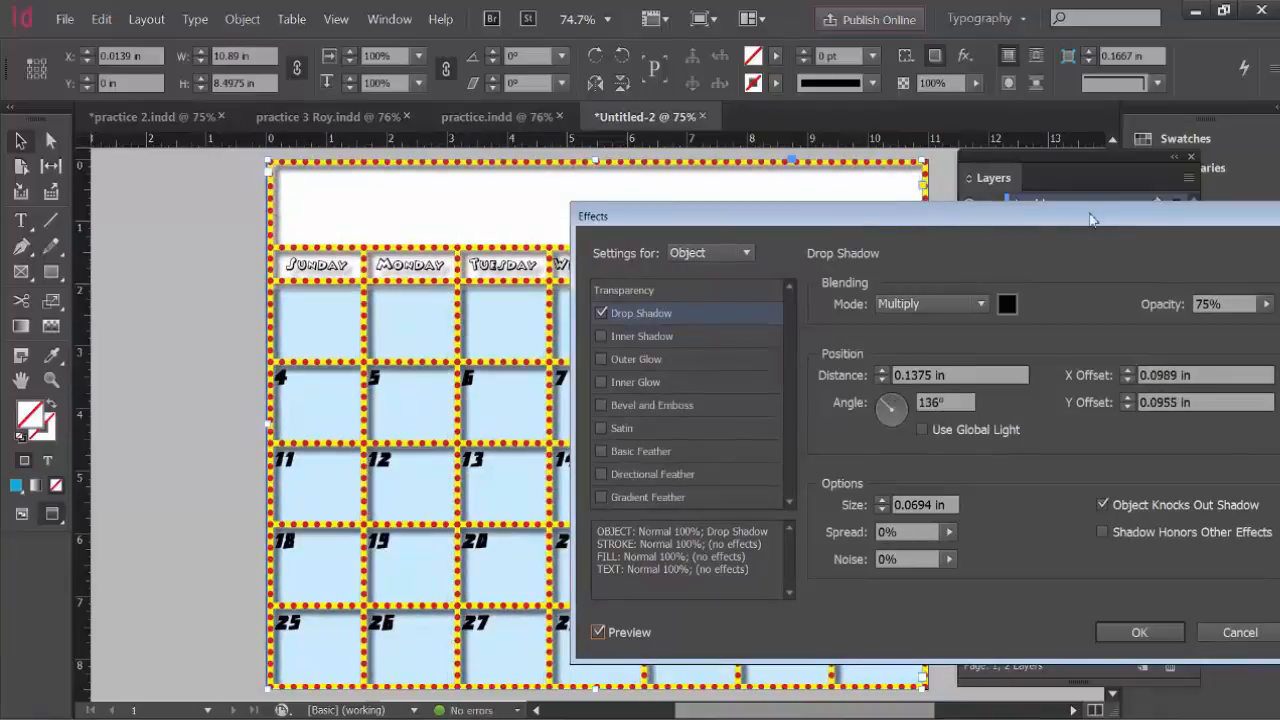
drag(1091, 219, 933, 209)
click(983, 622)
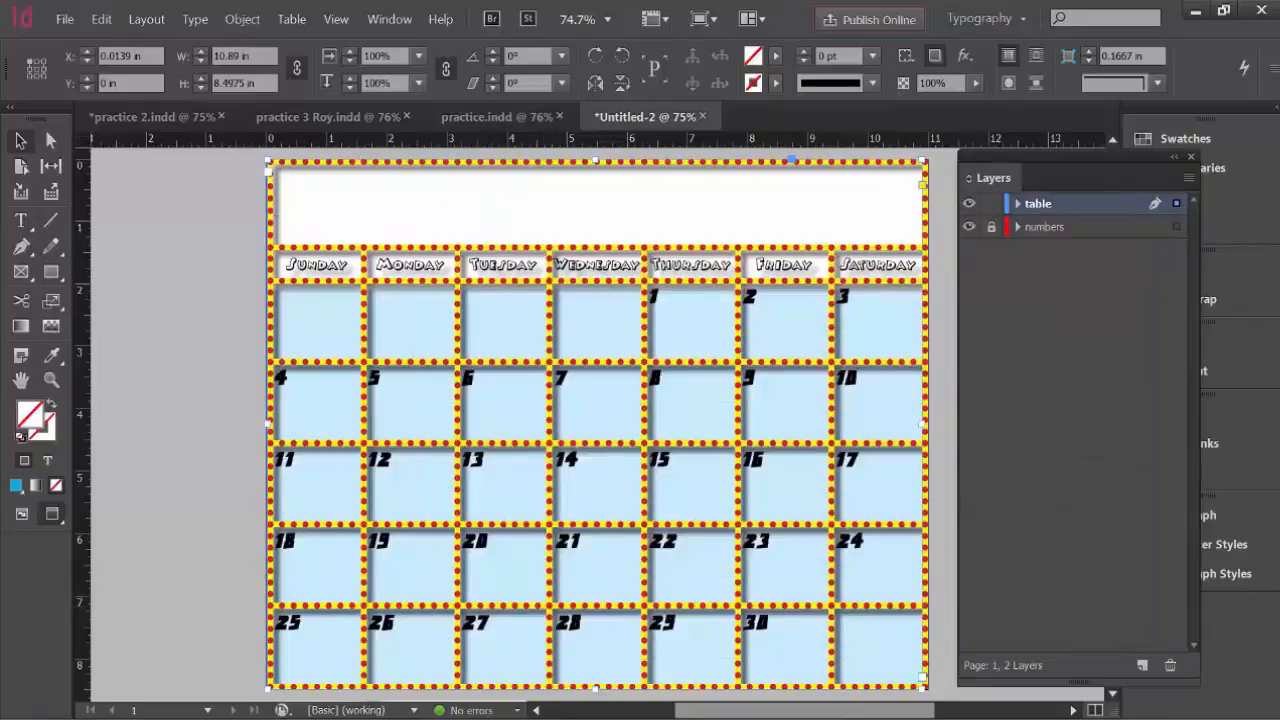
- Switch to Illustrator and create a new document in inches, 11 in wide and 1.5 in high
mouse_move(633, 719)
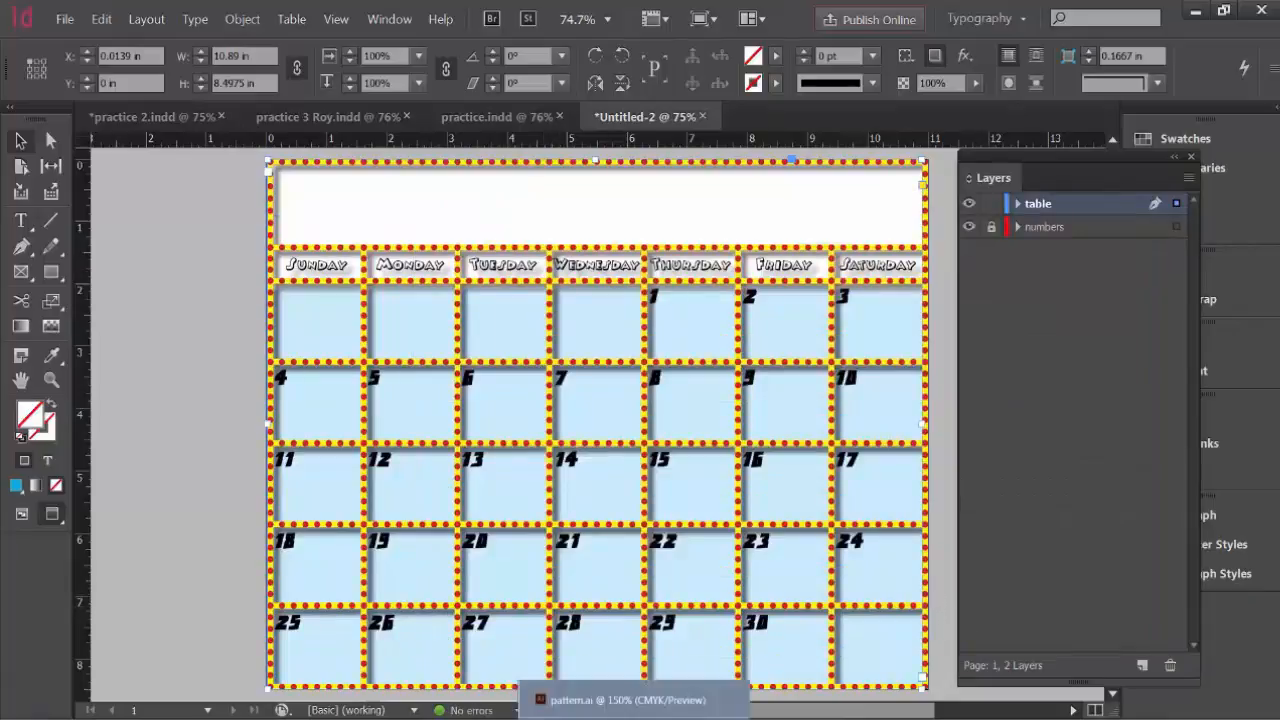
click(206, 223)
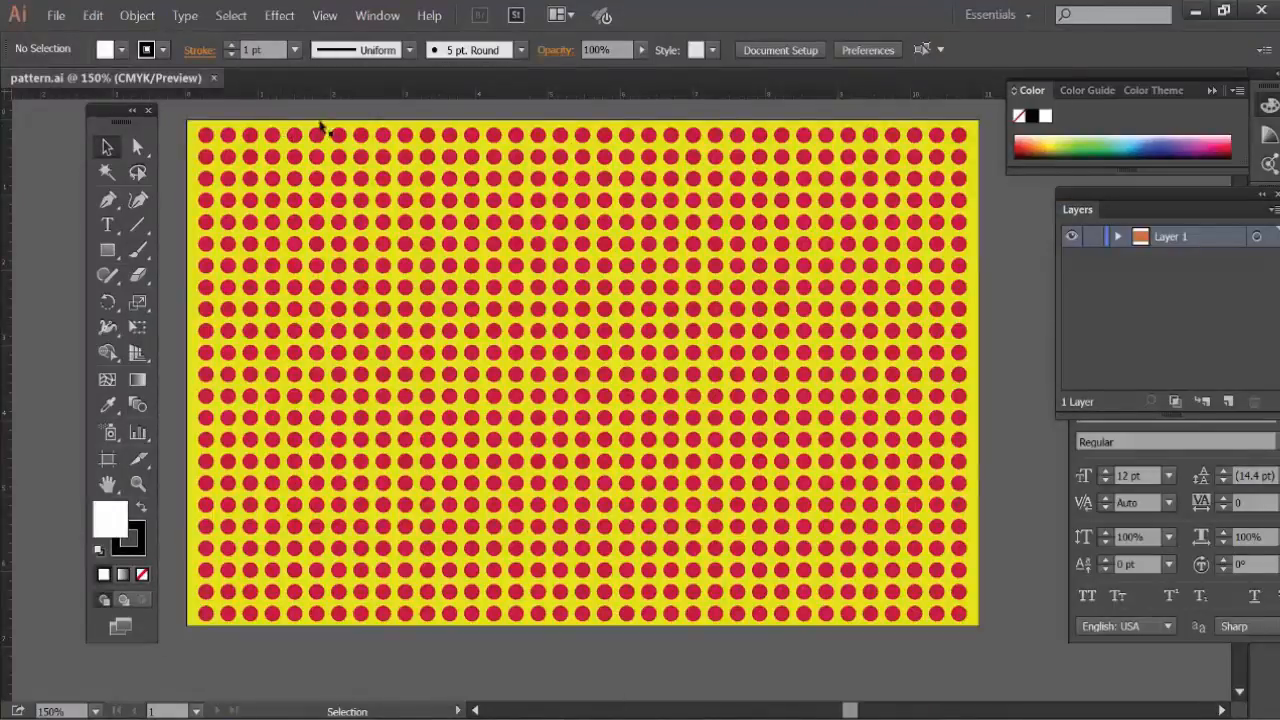
click(55, 16)
click(74, 30)
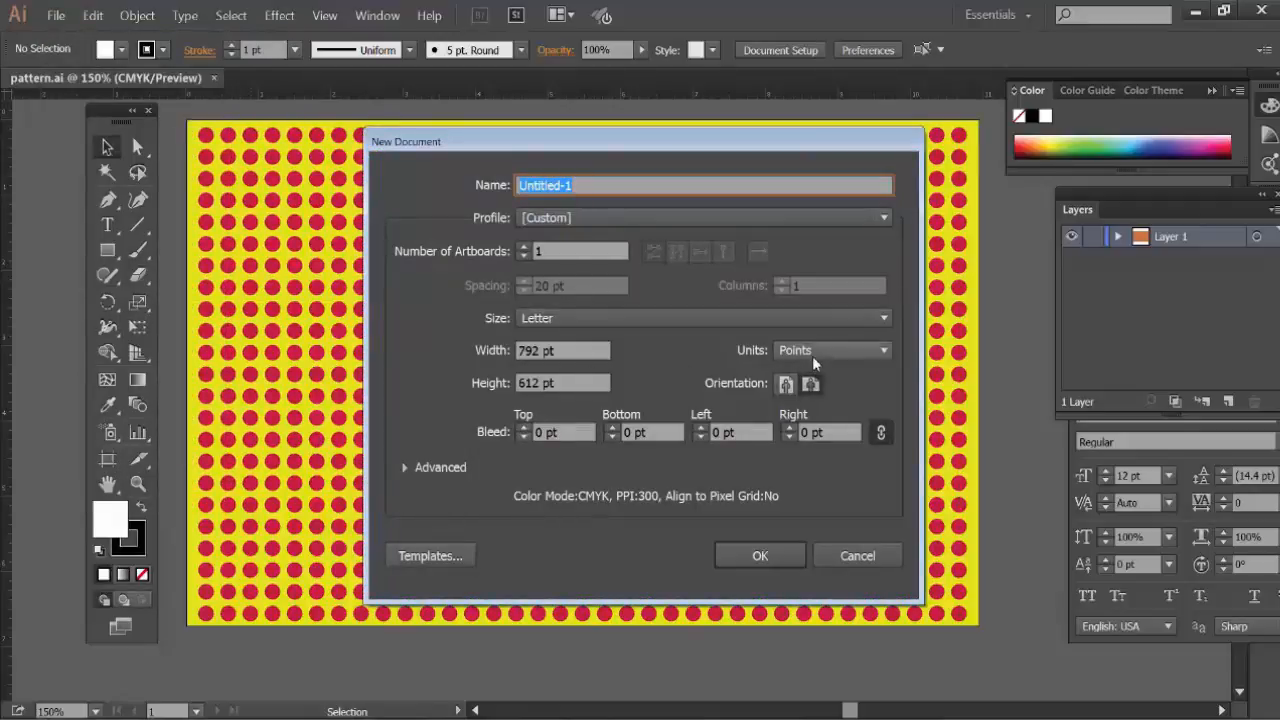
click(813, 358)
click(820, 420)
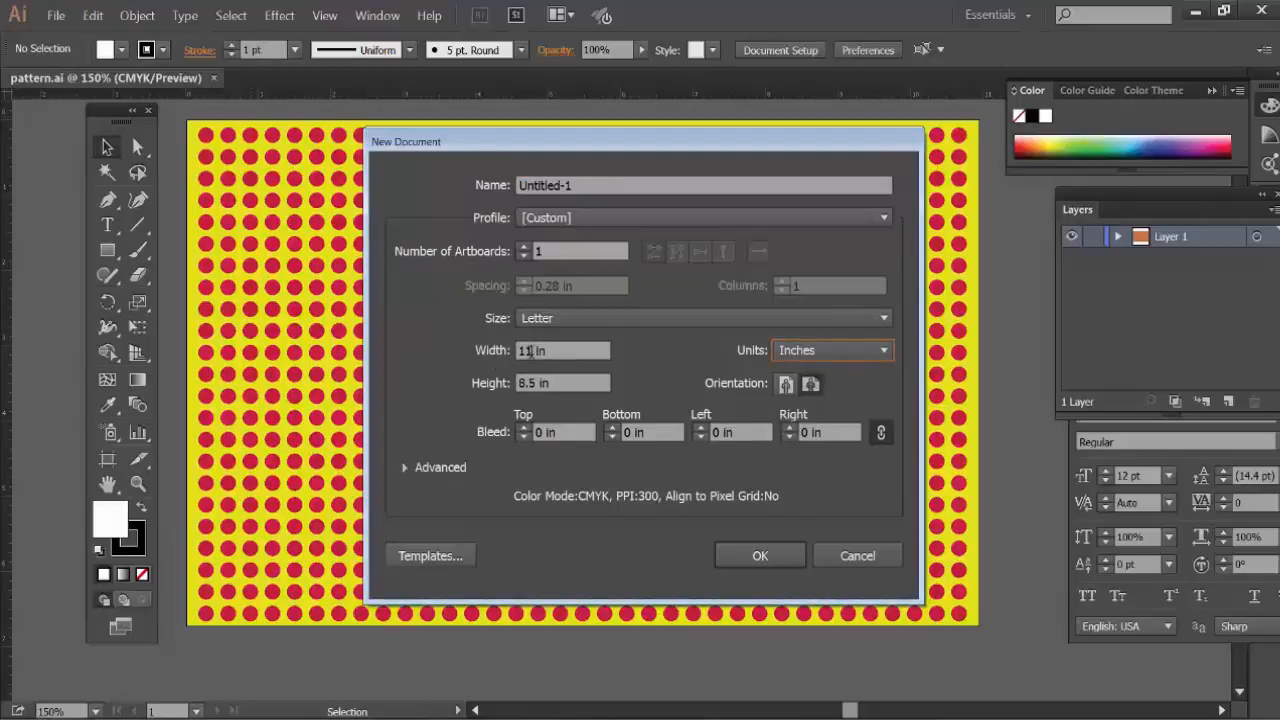
click(558, 382)
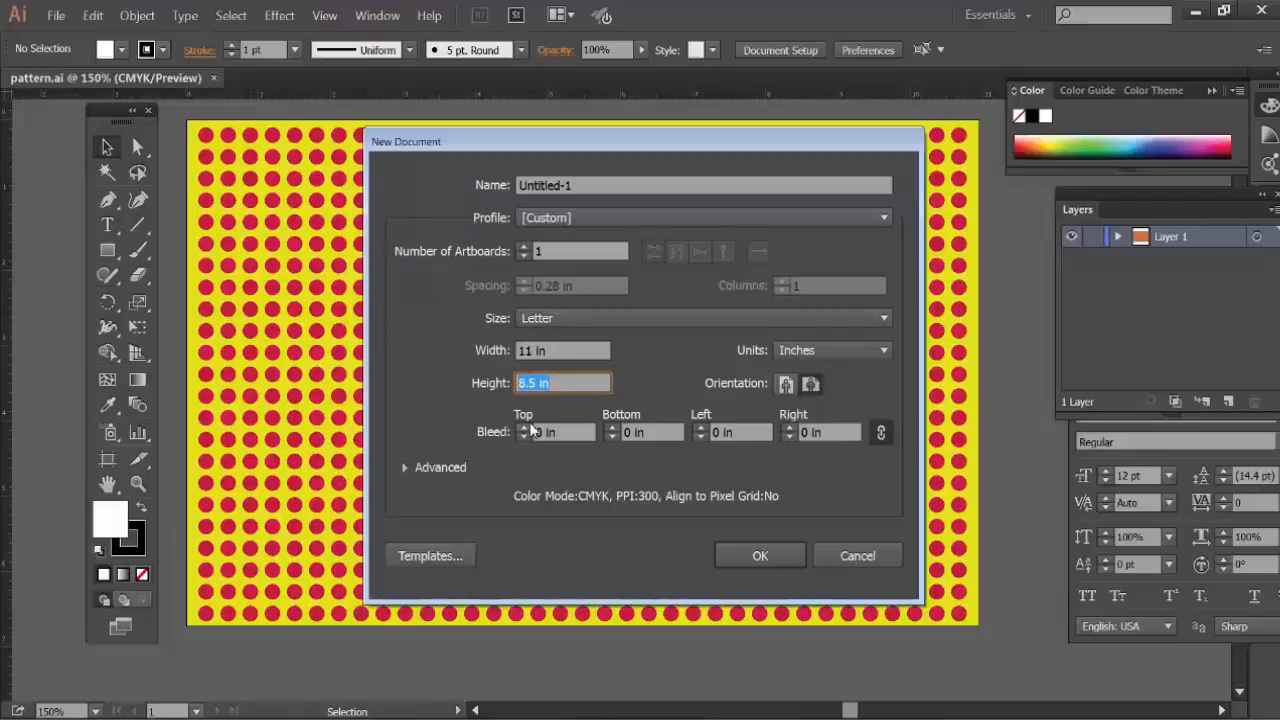
text(1.5)
click(760, 556)
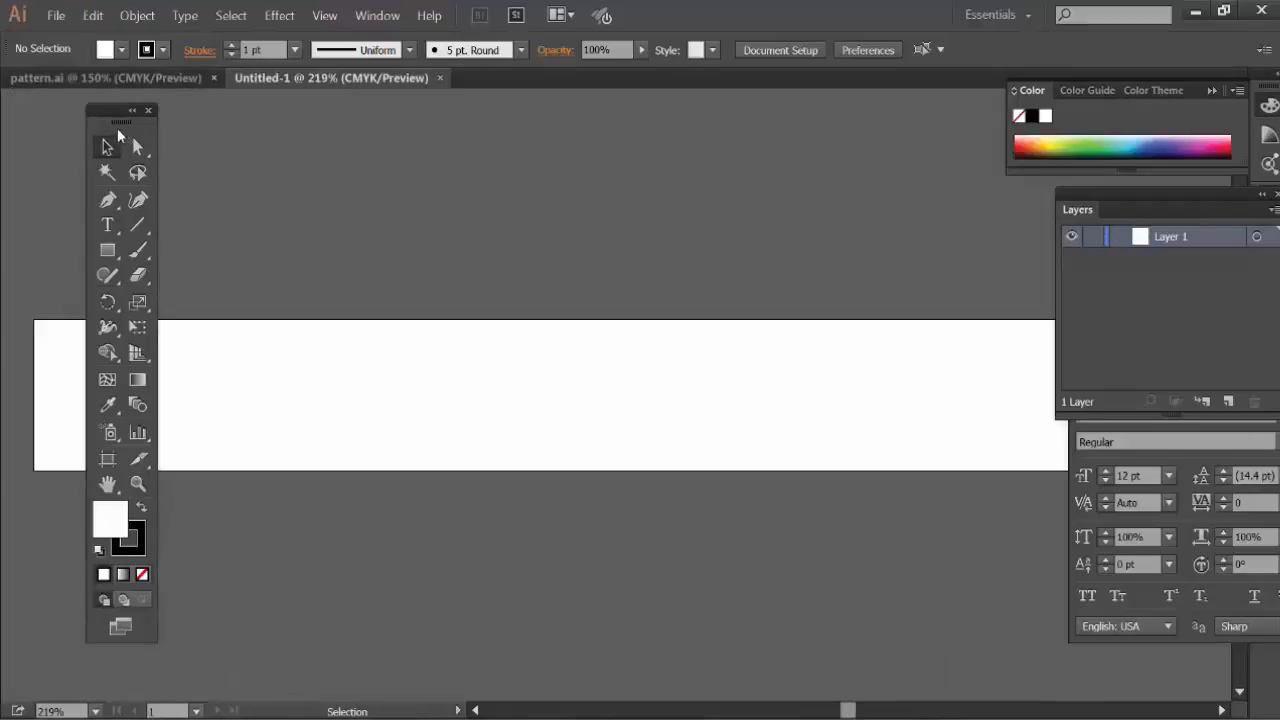
- Draw a small circle about 0.11 in wide in the upper-left corner of the artboard with the Ellipse tool
drag(117, 120, 905, 168)
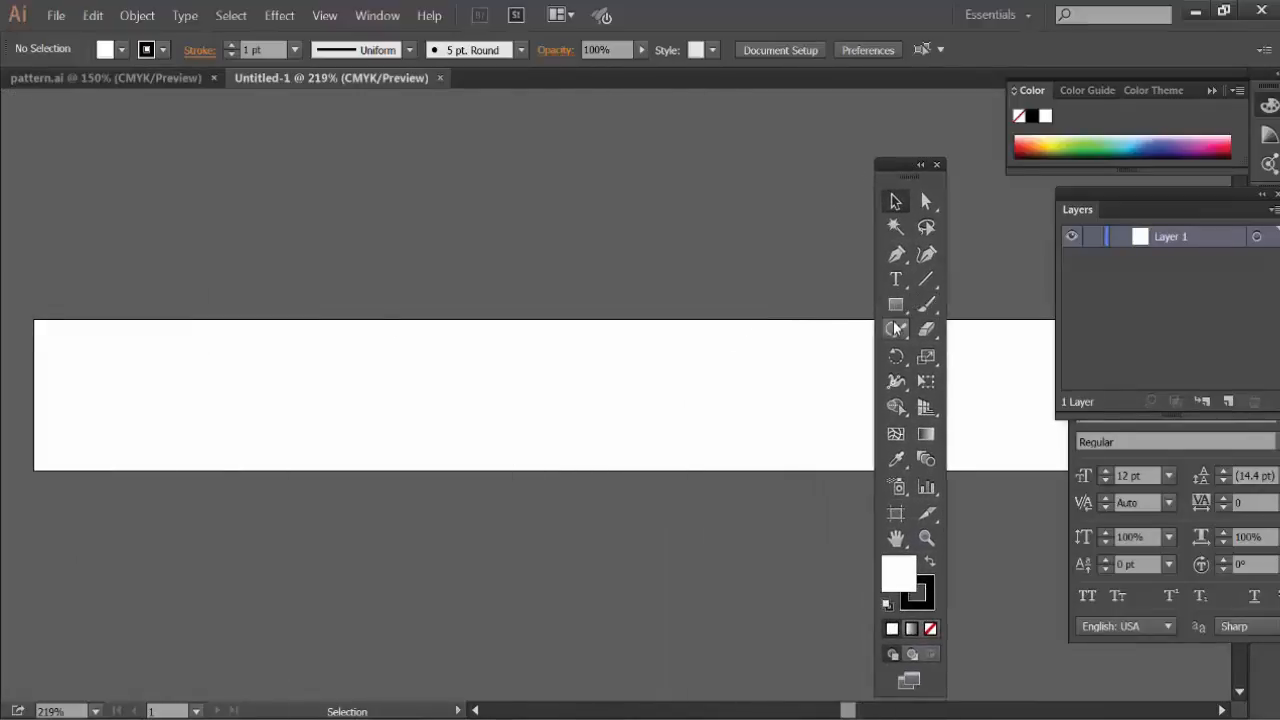
click(52, 274)
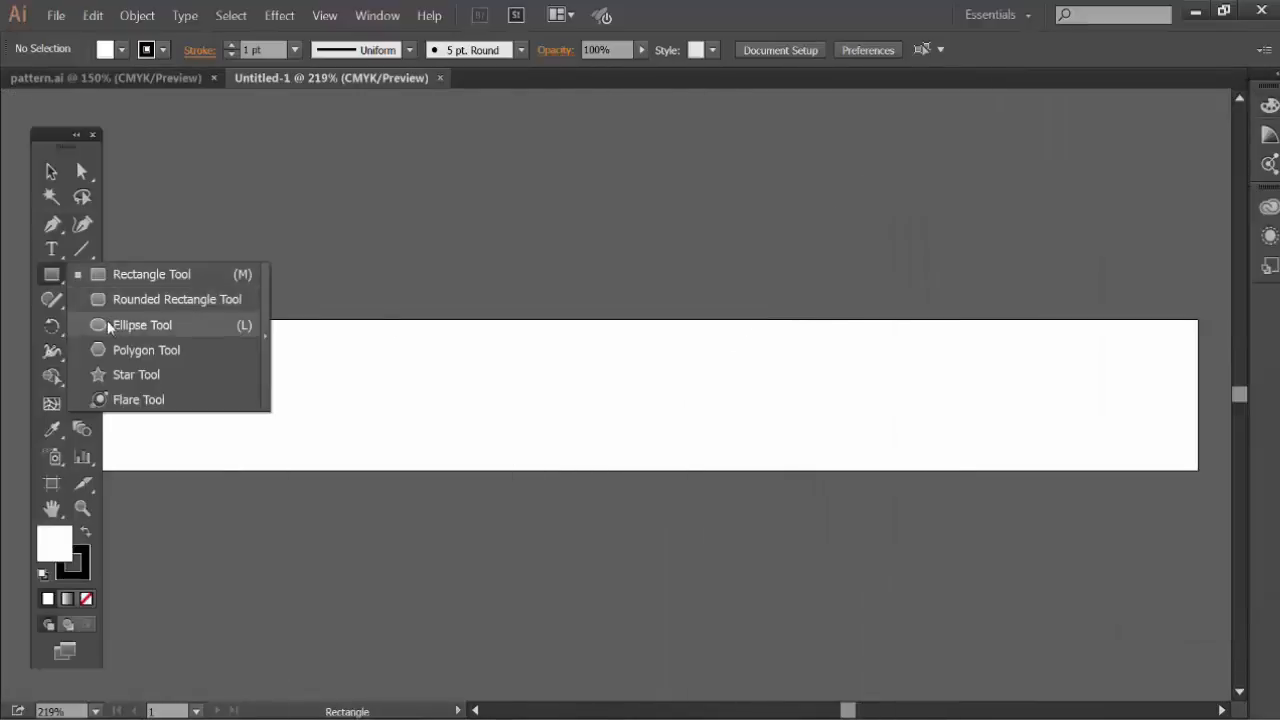
click(109, 327)
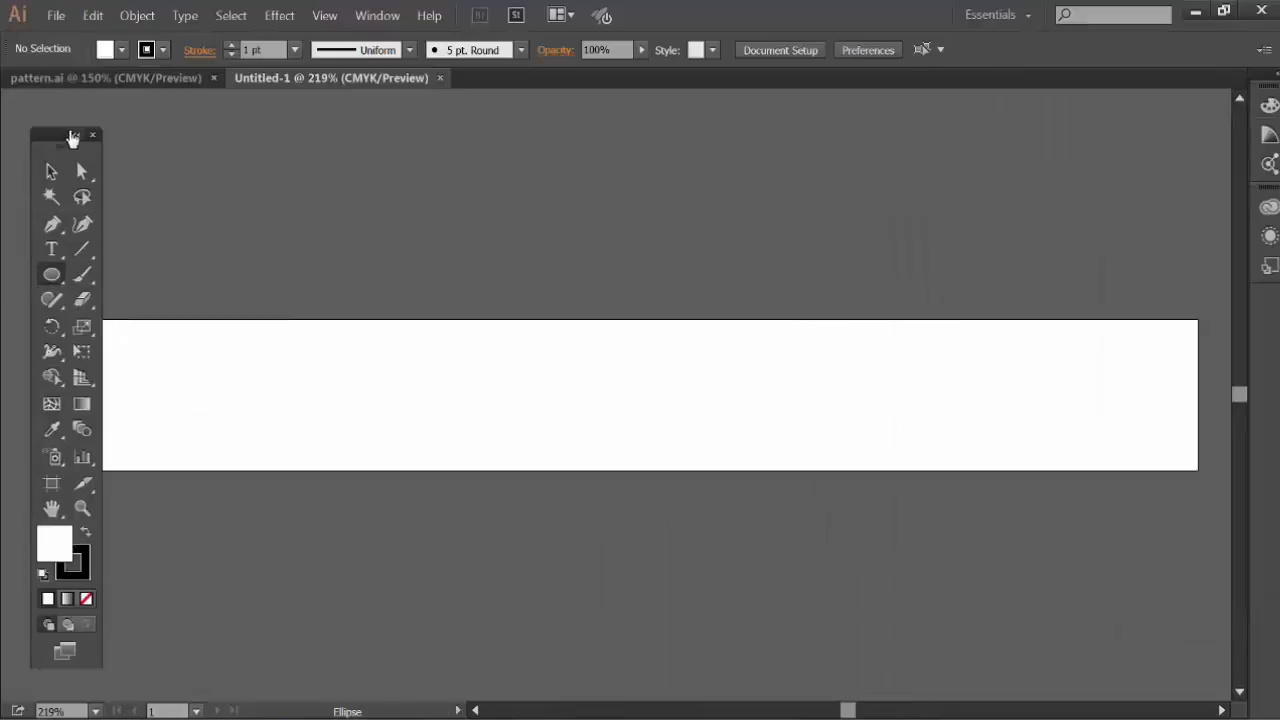
drag(61, 139, 447, 157)
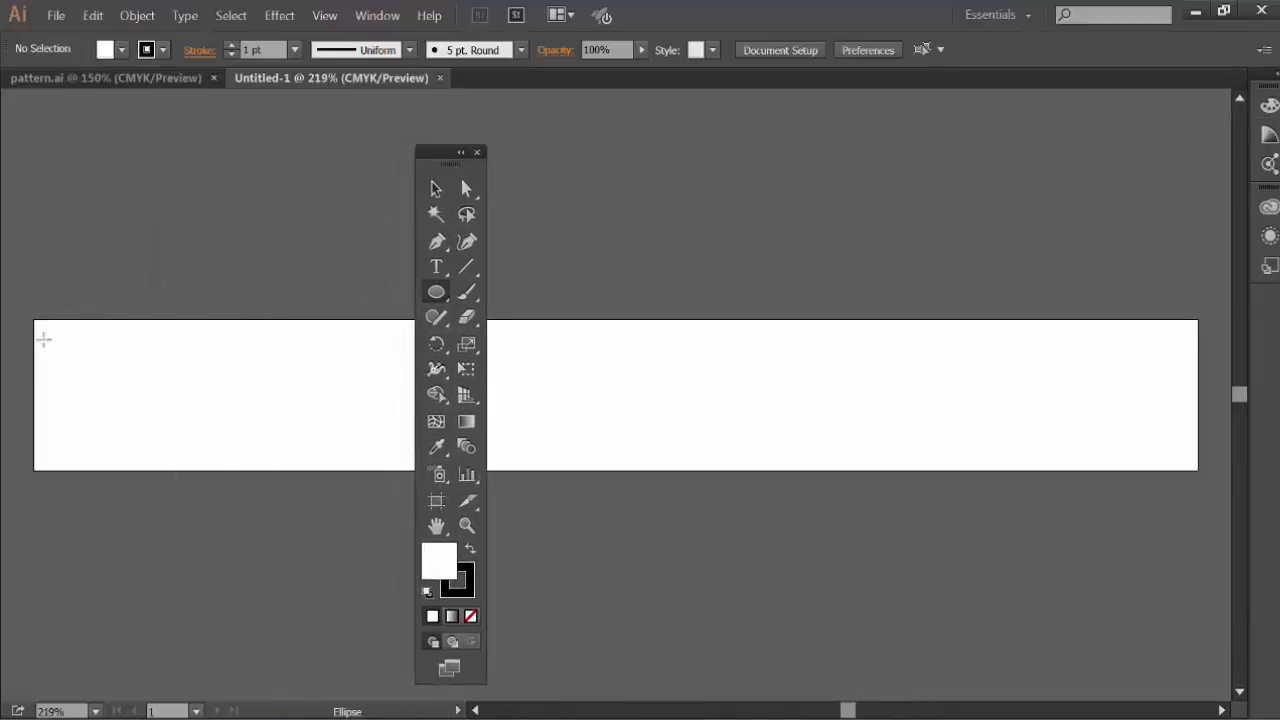
key(ctrl+space)
ctrl+click(63, 338)
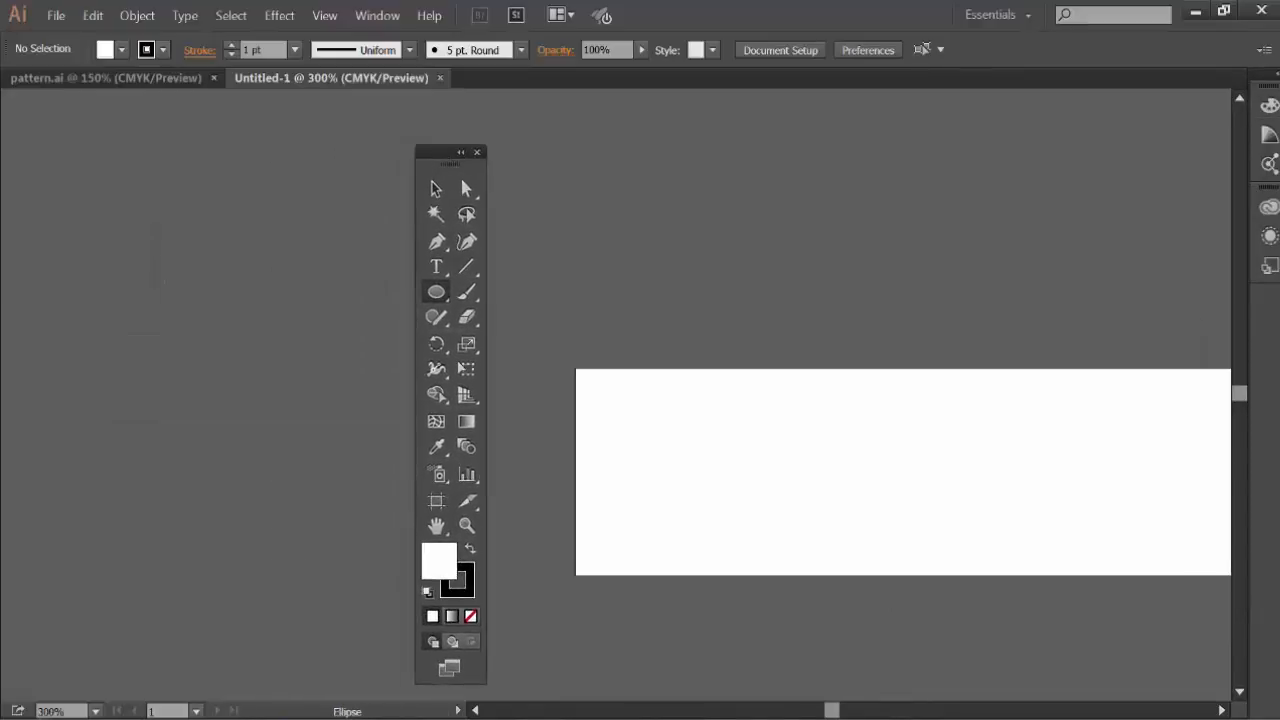
drag(593, 412, 220, 366)
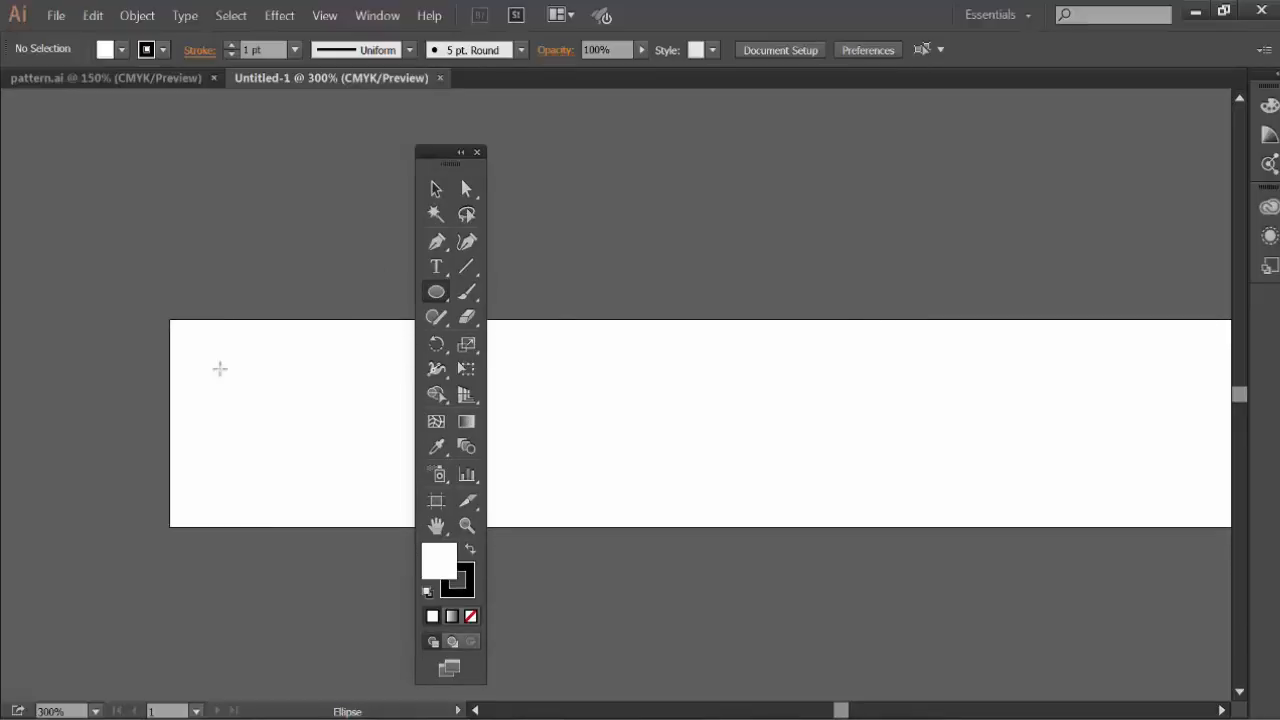
key(space)
drag(361, 360, 329, 332)
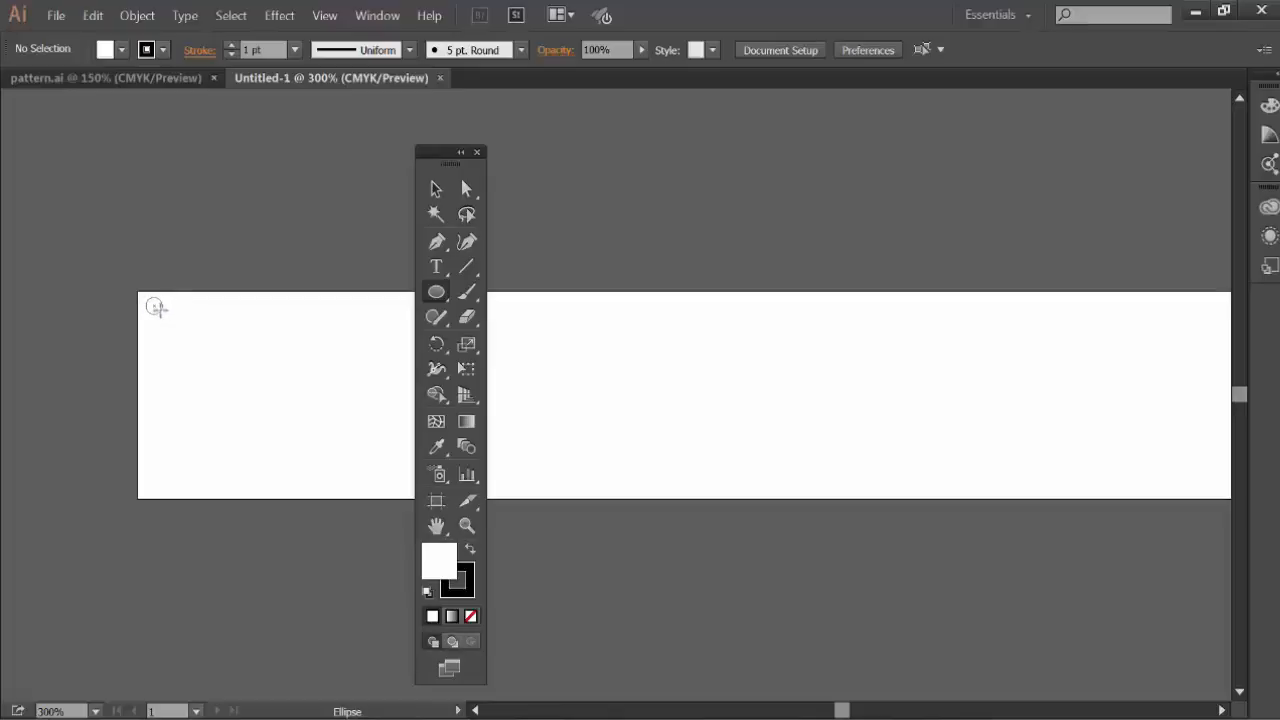
drag(155, 307, 166, 316)
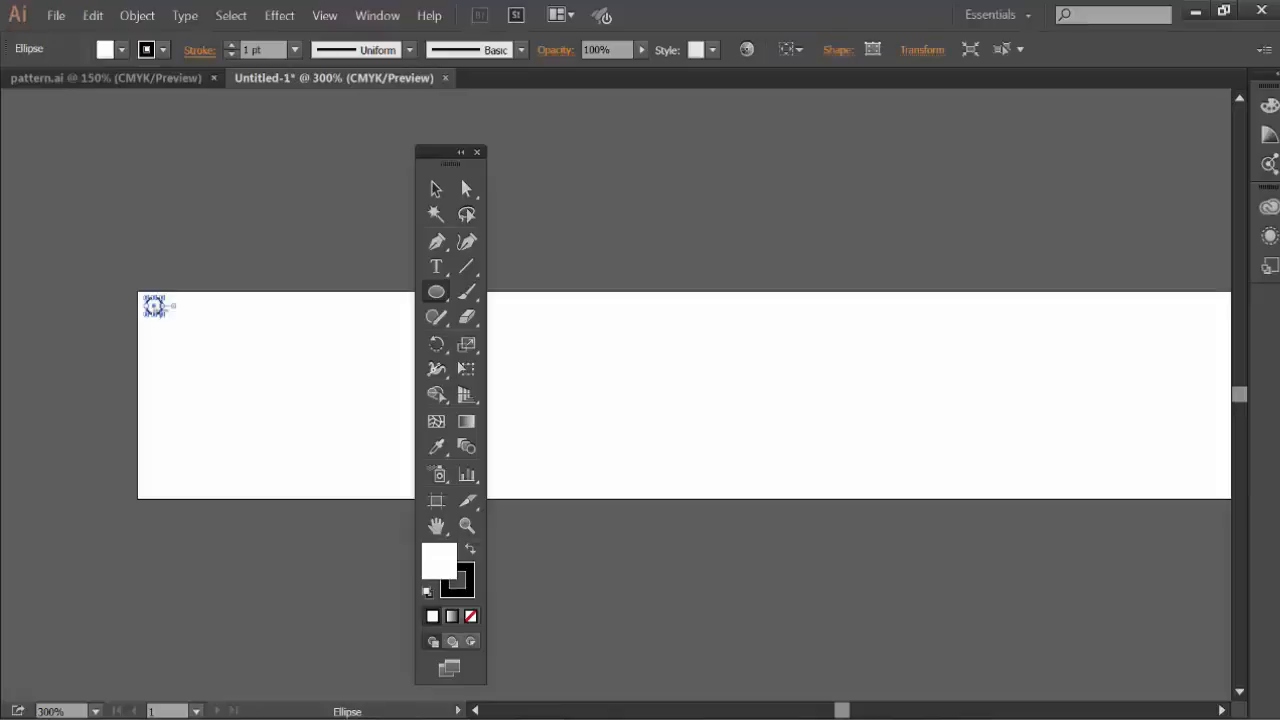
- Remove the circle's stroke, fill it with bright red and activate the Selection tool
click(466, 586)
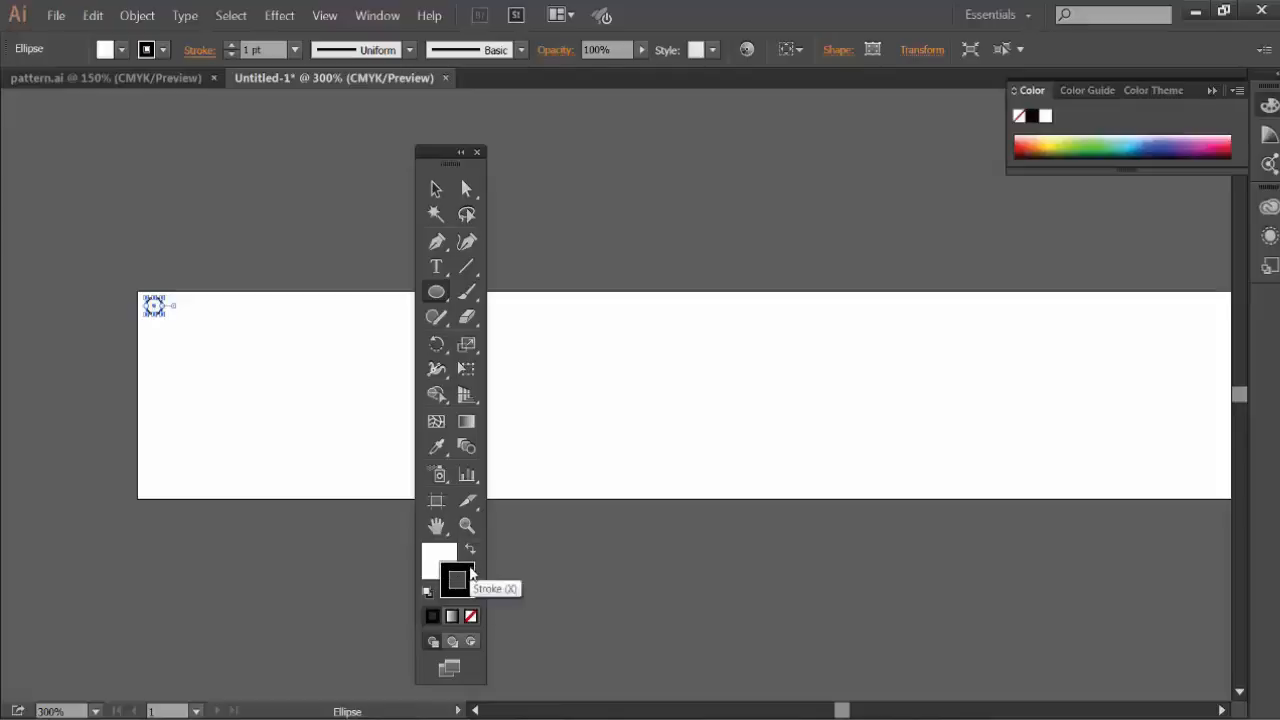
click(470, 616)
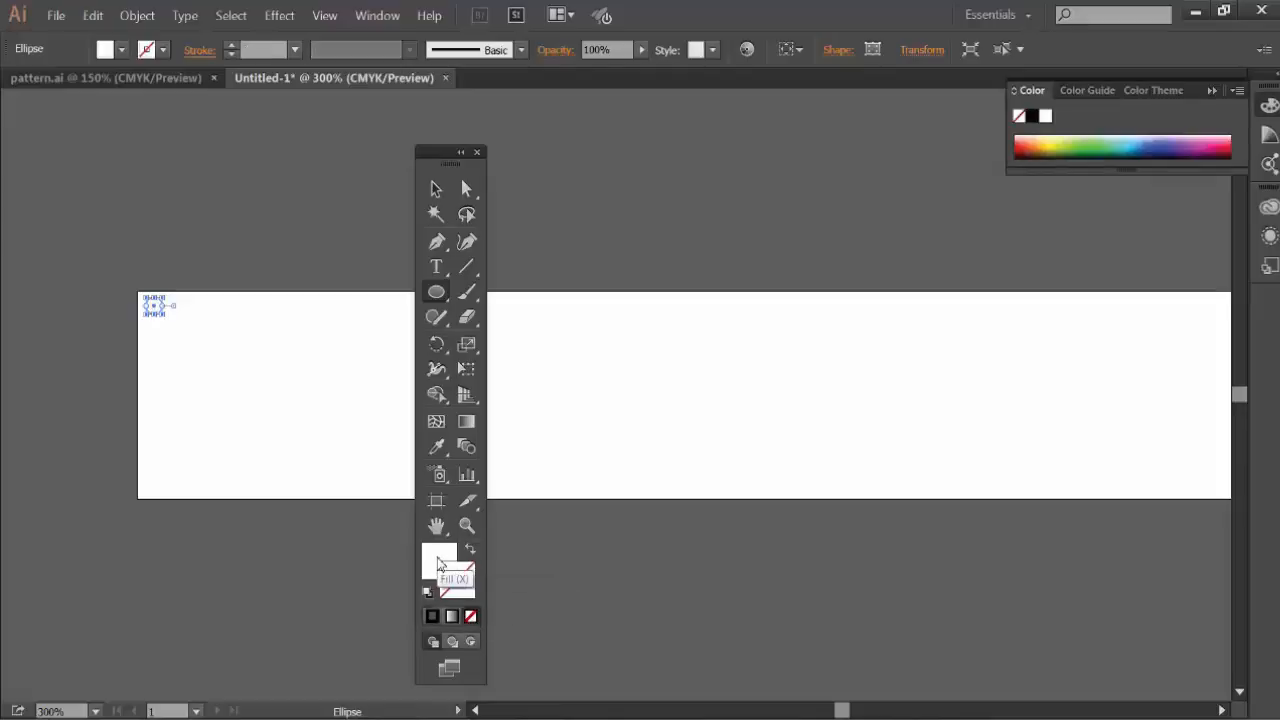
click(438, 565)
double_click(438, 565)
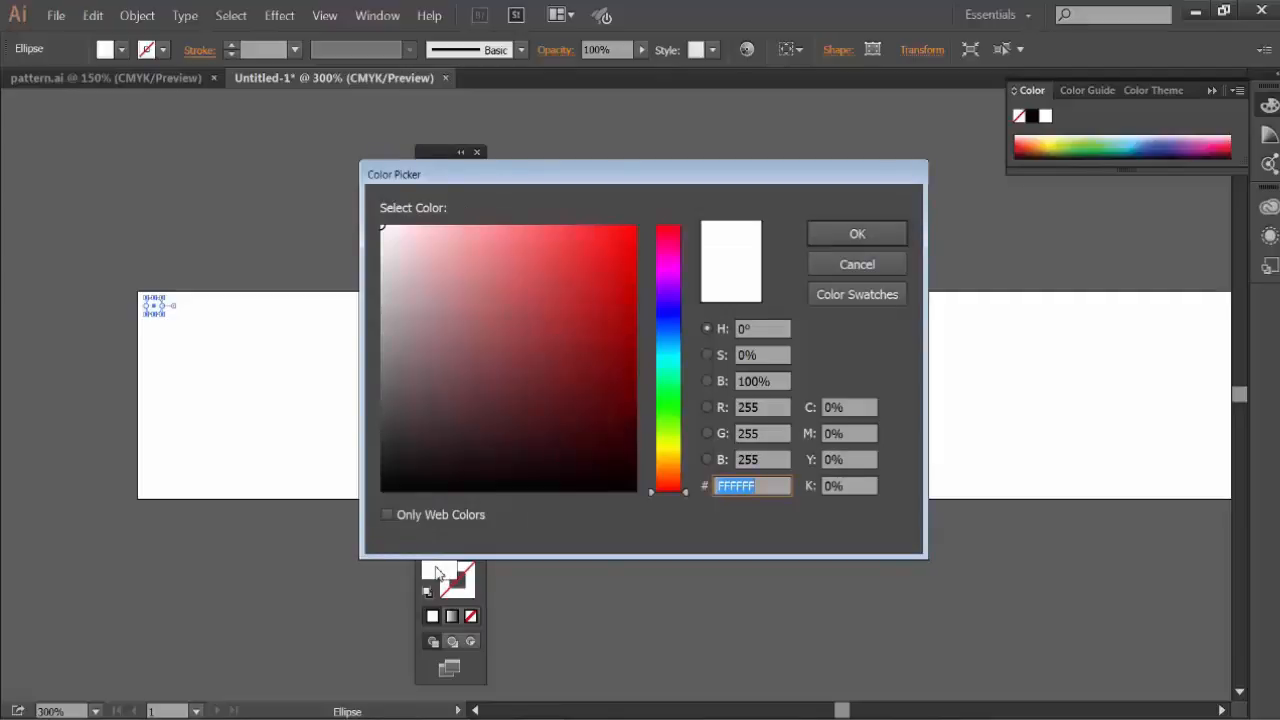
click(630, 229)
click(830, 234)
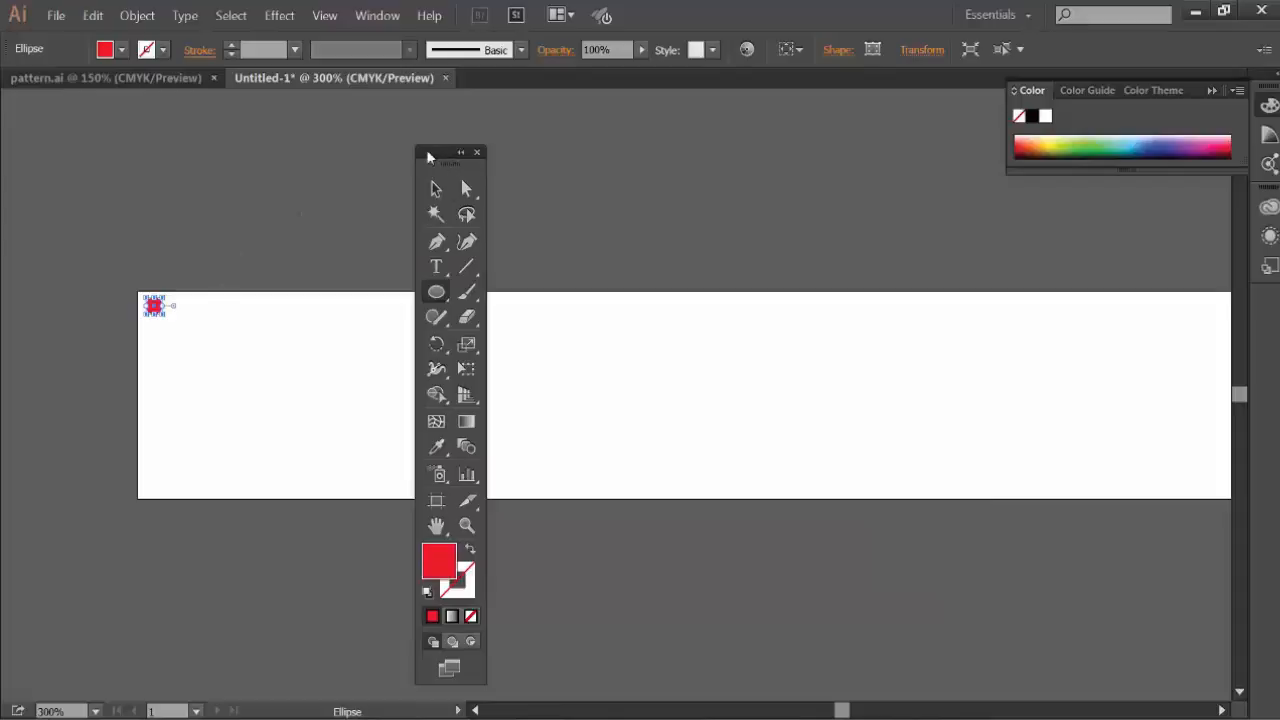
drag(428, 156, 50, 138)
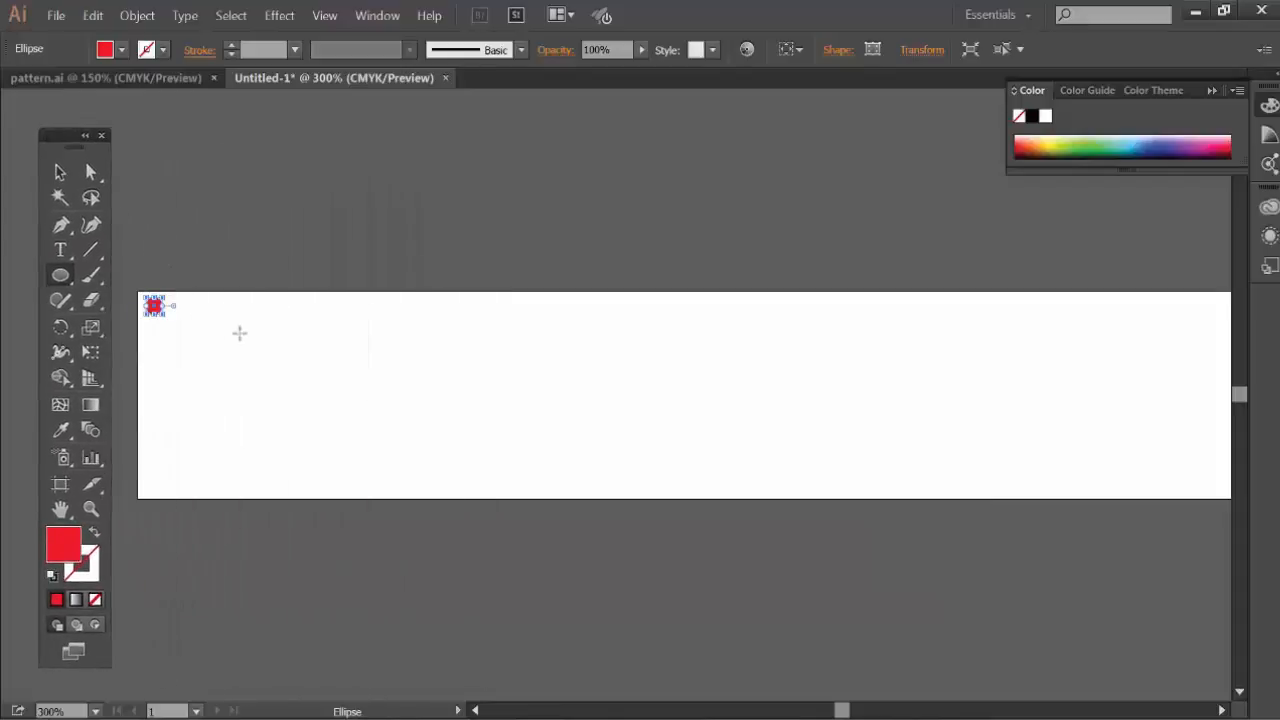
key(ctrl+space)
ctrl+click(268, 340)
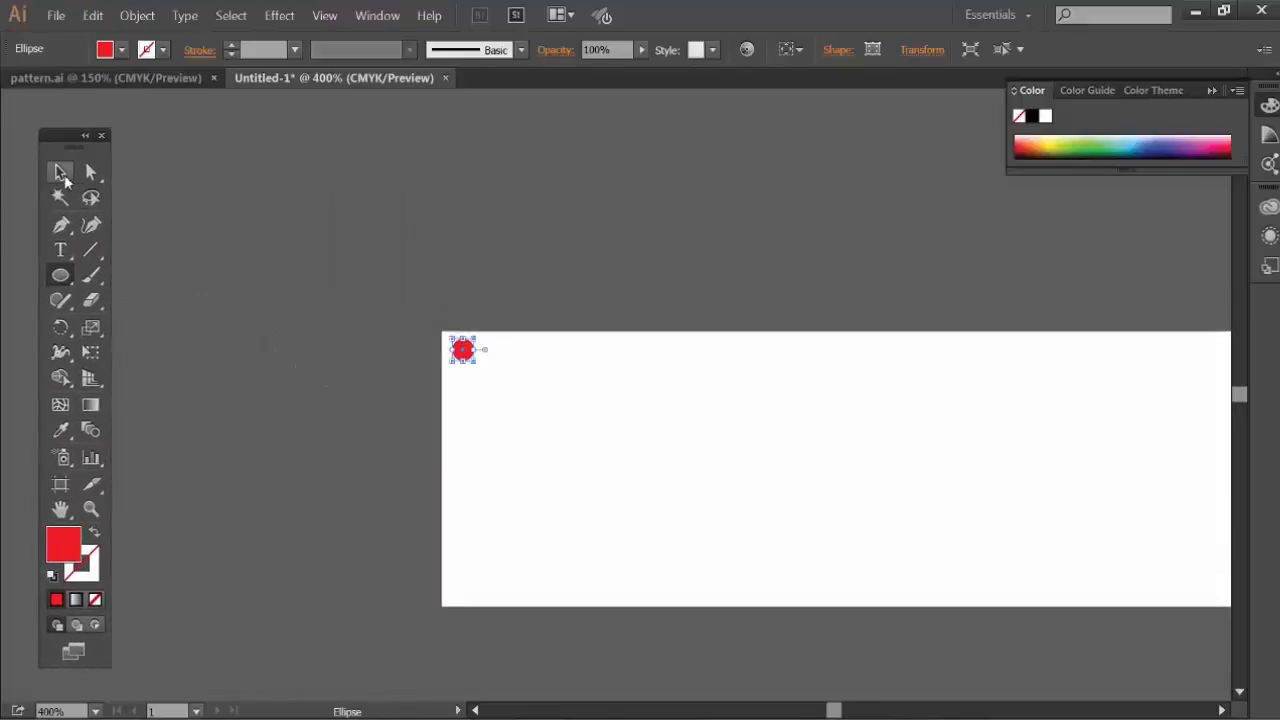
click(61, 172)
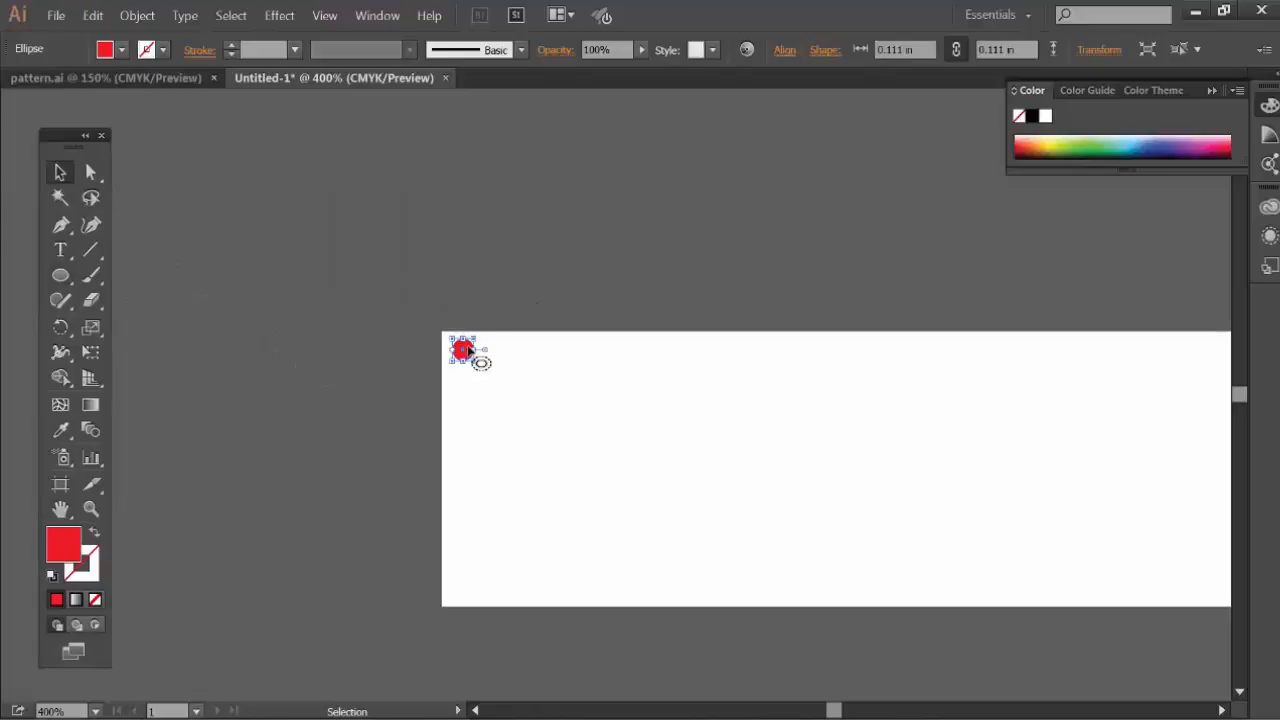
drag(467, 349, 479, 348)
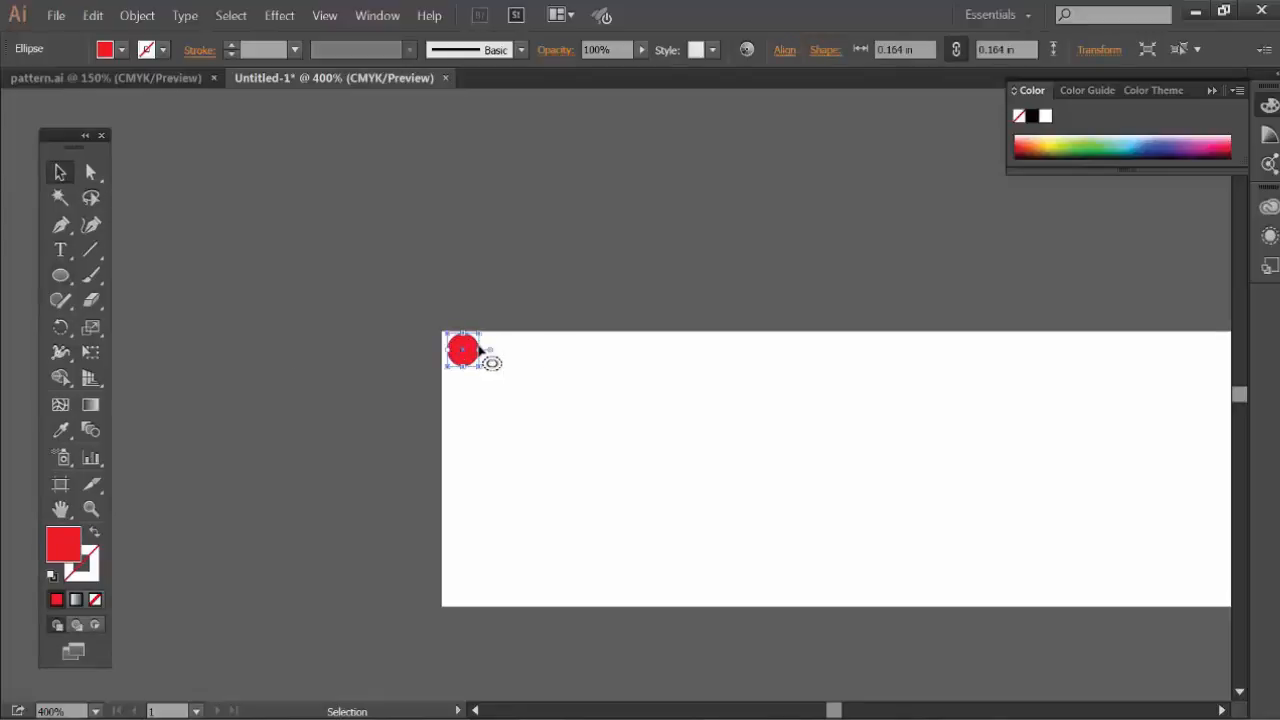
key(ctrl+z)
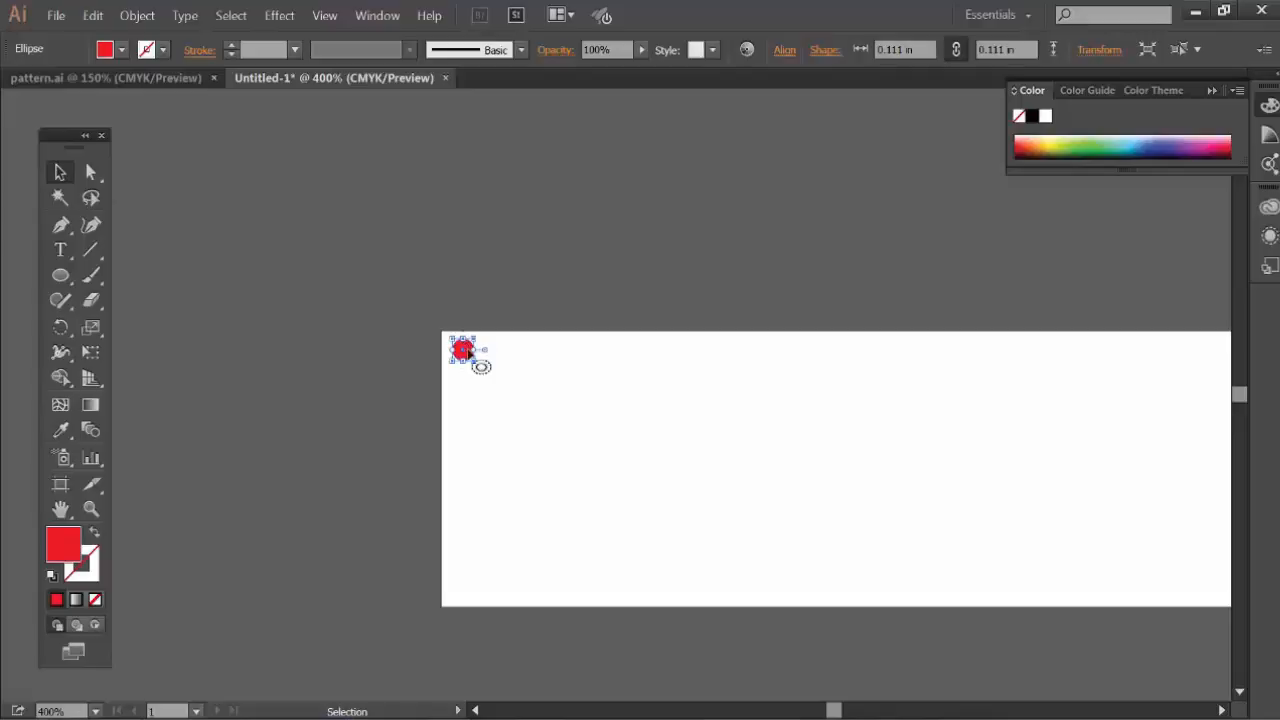
drag(468, 349, 478, 350)
key(ctrl+z)
- Place a copy of the red circle right beside it on the same horizontal line, leaving a small gap
key(ctrl+space)
click(487, 366)
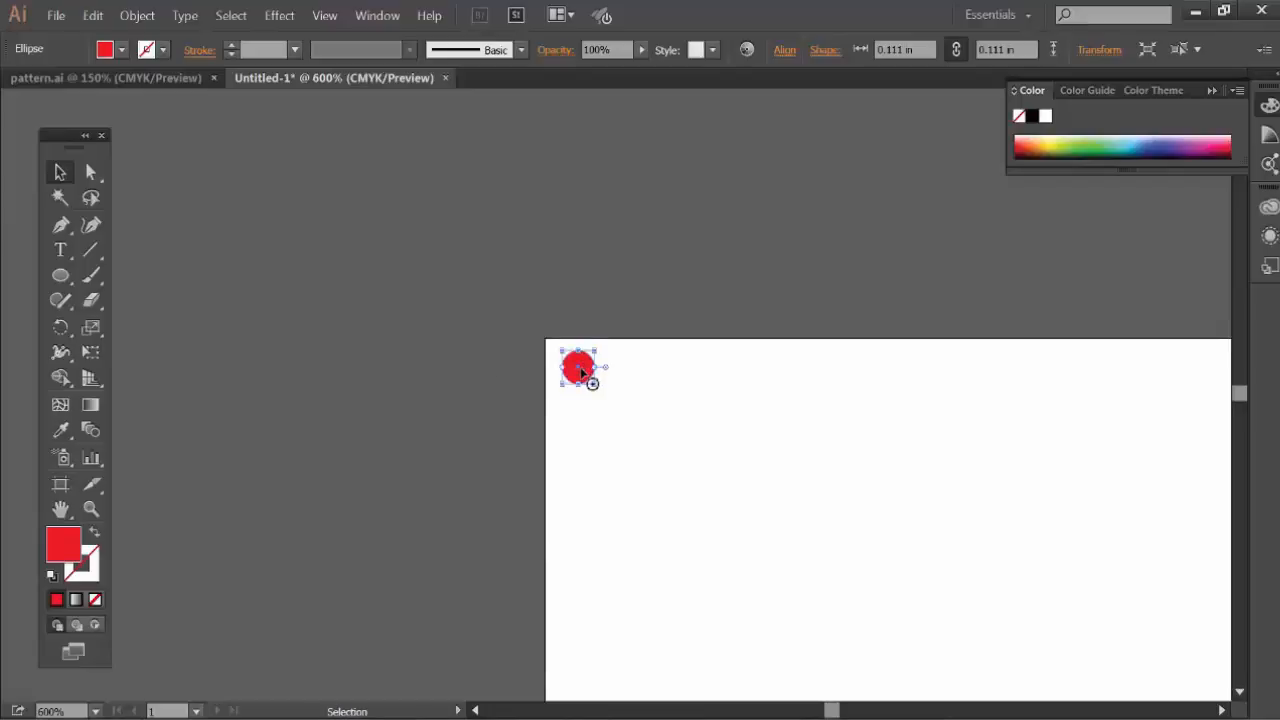
drag(582, 372, 622, 367)
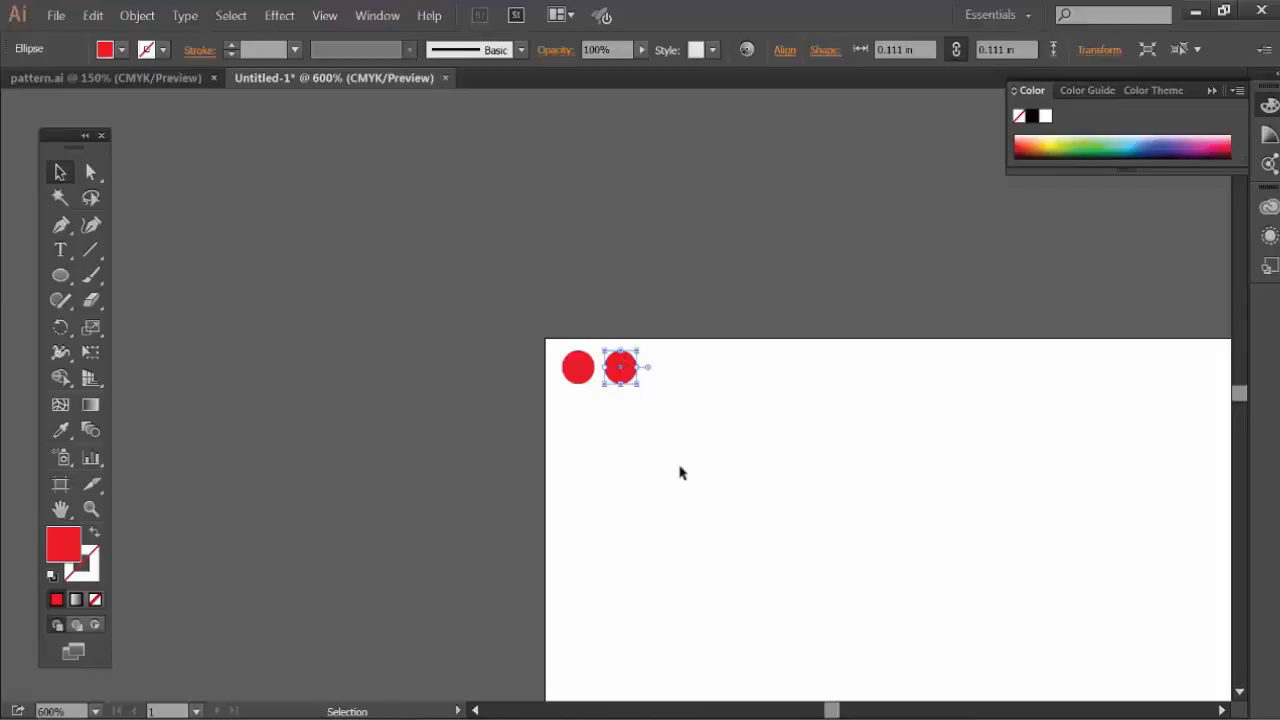
- Repeat the circle duplication until a row of evenly spaced red dots spans the full width of the artboard
ctrl+alt+click(700, 506)
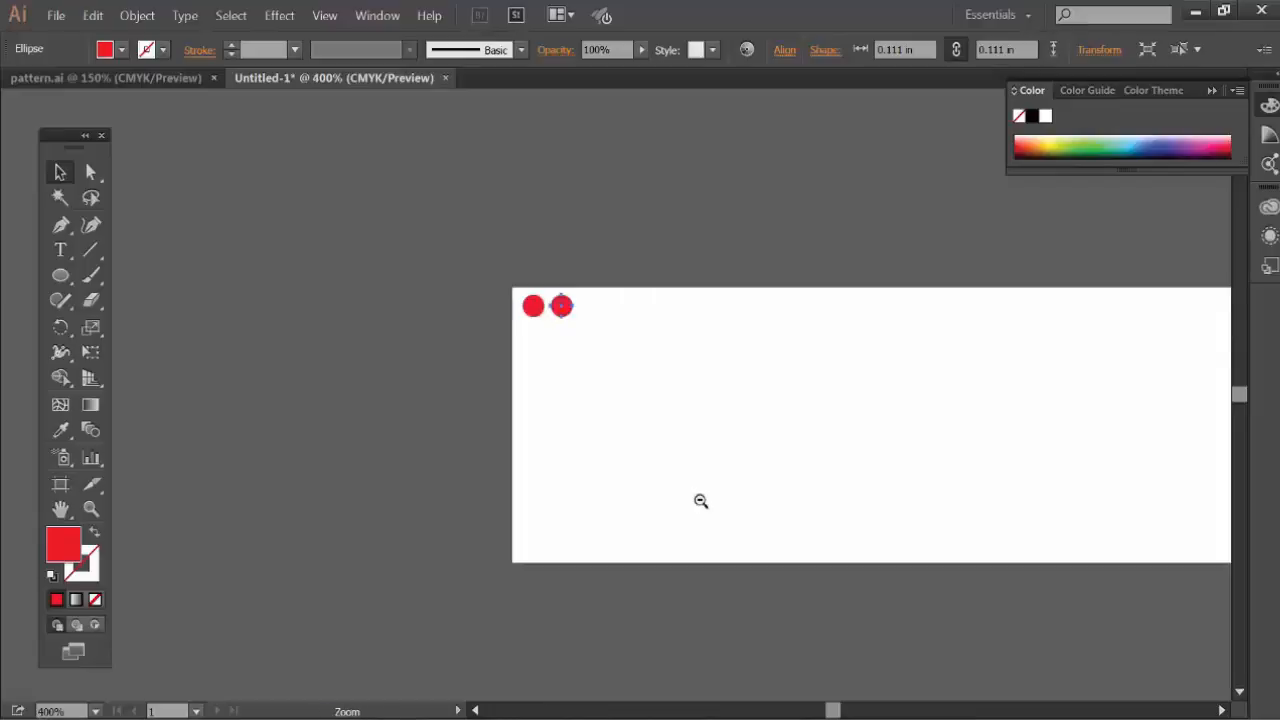
ctrl+alt+click(700, 501)
drag(640, 406, 391, 420)
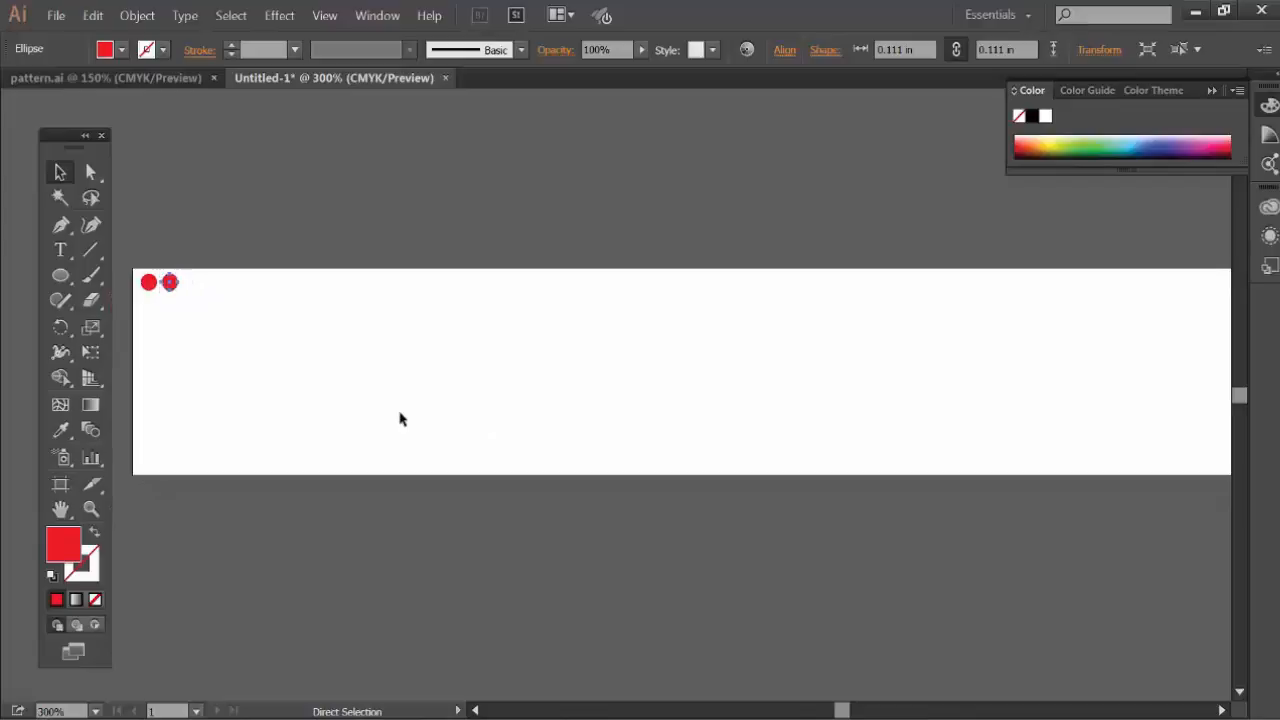
key(ctrl+0)
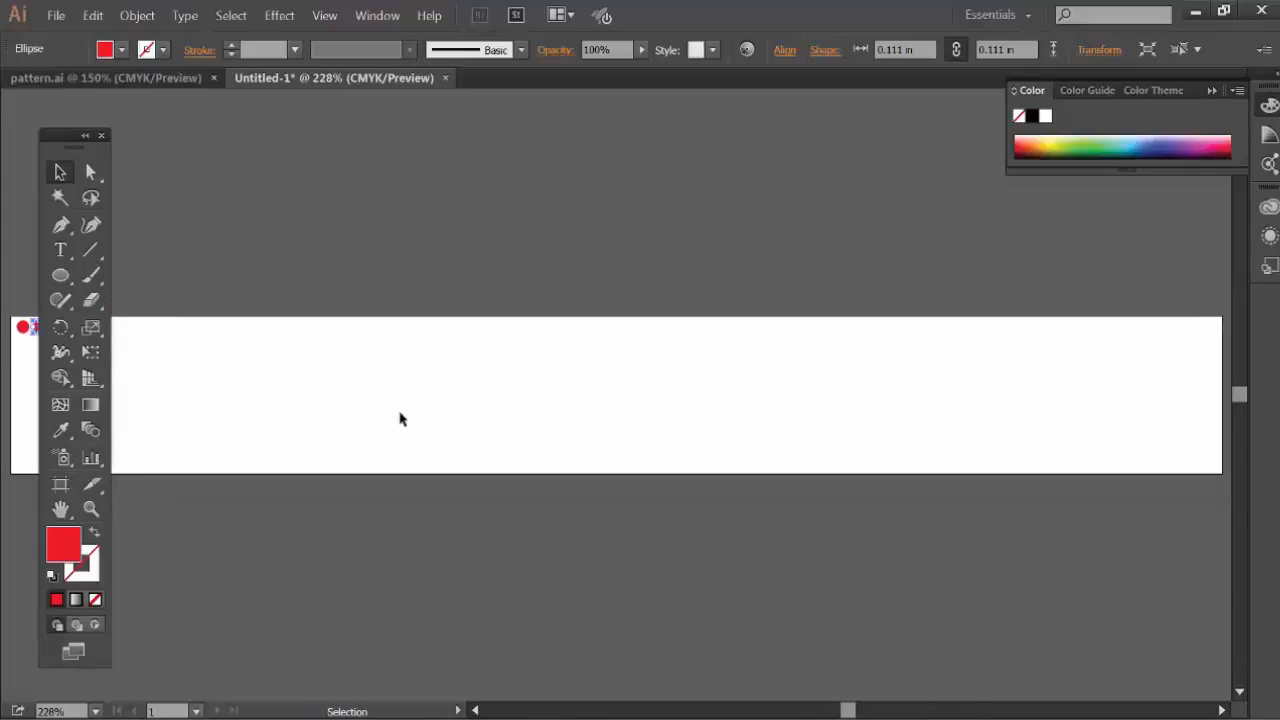
key(ctrl)
key(ctrl+d)
key(ctrl+d)
key(ctrl+d)
key(ctrl+d)
key(ctrl+d)
key(ctrl+d)
key(ctrl+d)
key(ctrl+d)
key(ctrl+d)
key(ctrl+d)
key(ctrl+d)
key(ctrl+d)
key(ctrl+d)
key(ctrl+d)
key(ctrl+d)
key(ctrl+d)
key(ctrl+d)
key(ctrl+d)
key(ctrl+d)
key(ctrl+d)
key(ctrl+d)
key(ctrl+d)
key(ctrl+d)
key(ctrl+d)
key(ctrl+d)
key(ctrl+d)
key(ctrl+d)
key(ctrl+d)
key(ctrl+d)
key(ctrl+d)
key(ctrl+d)
key(ctrl+d)
key(ctrl+d)
key(ctrl+d)
key(ctrl+d)
key(ctrl+d)
key(ctrl+d)
key(ctrl+d)
key(ctrl+d)
key(ctrl+d)
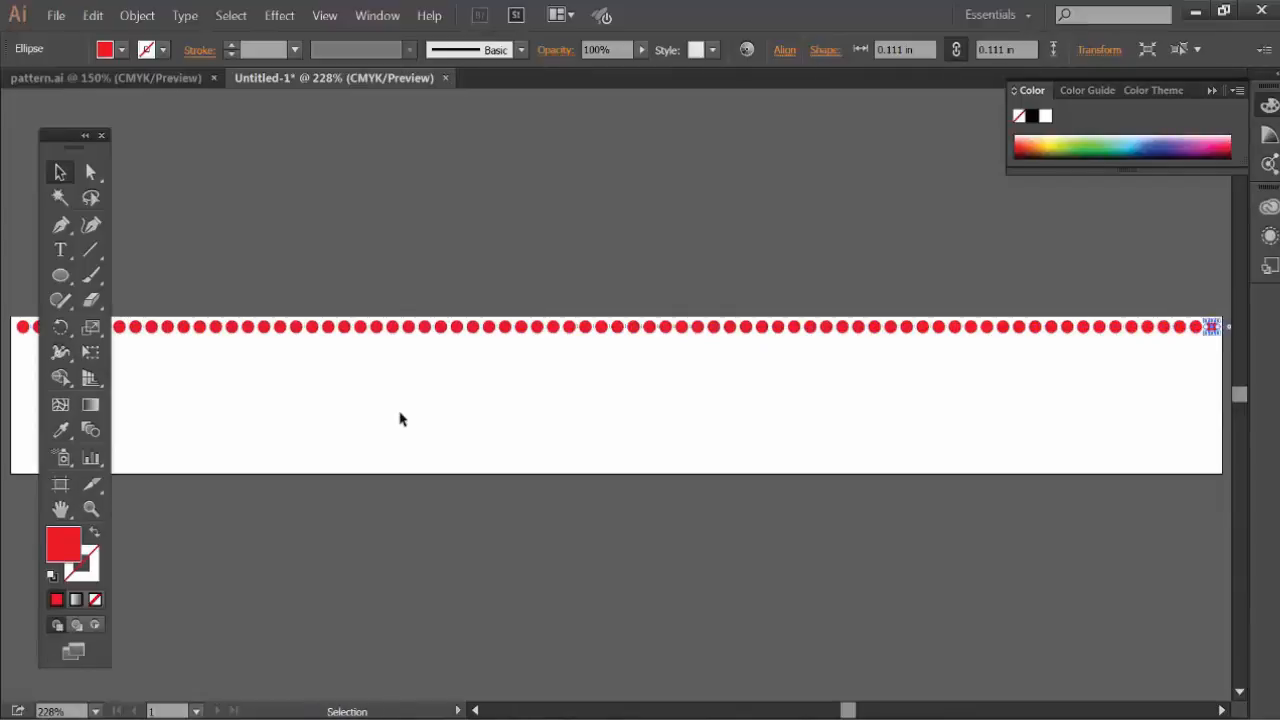
- Select the whole row of red dots and place an aligned copy directly below it with matching spacing
click(100, 136)
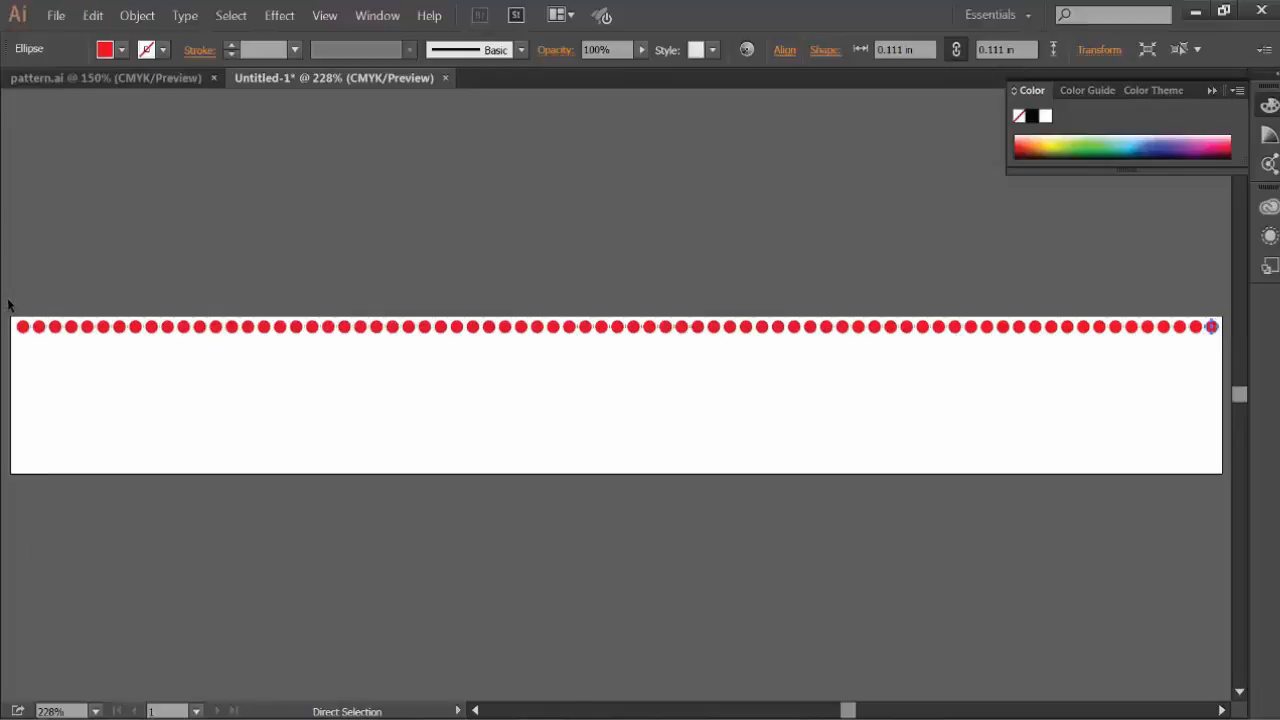
key(ctrl+a)
key(z)
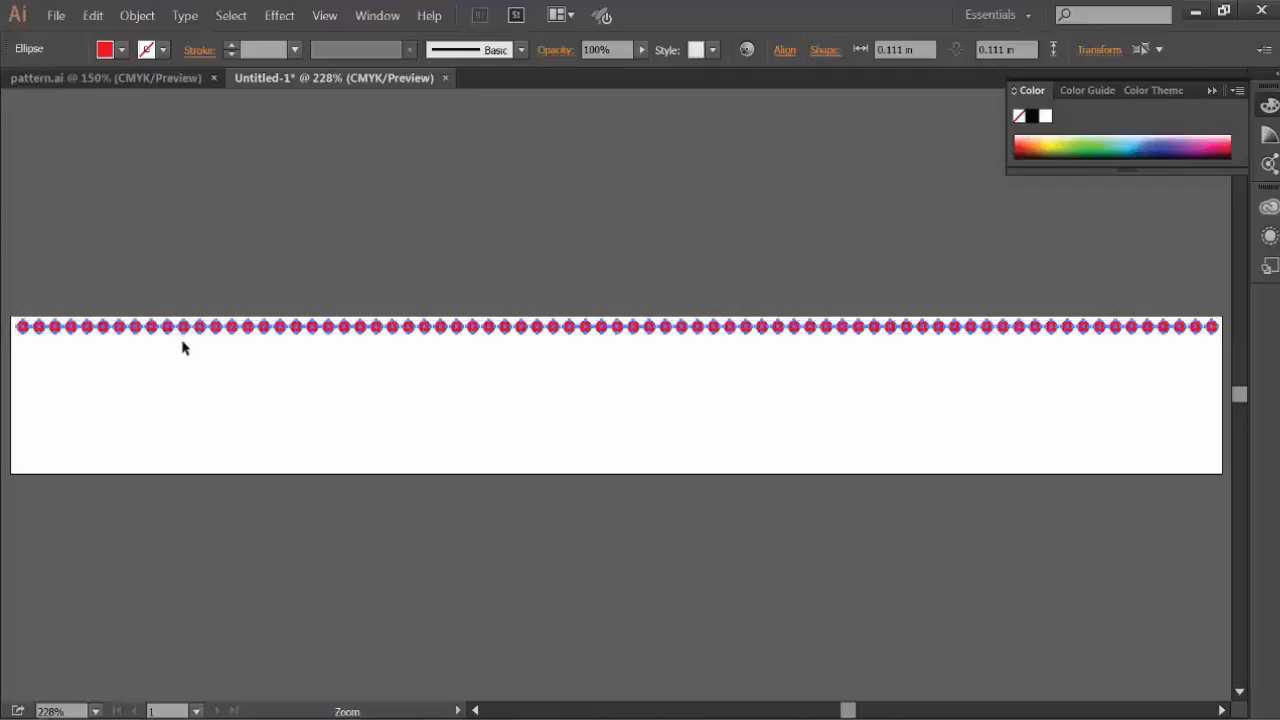
click(183, 343)
click(183, 343)
click(183, 343)
drag(822, 566, 274, 477)
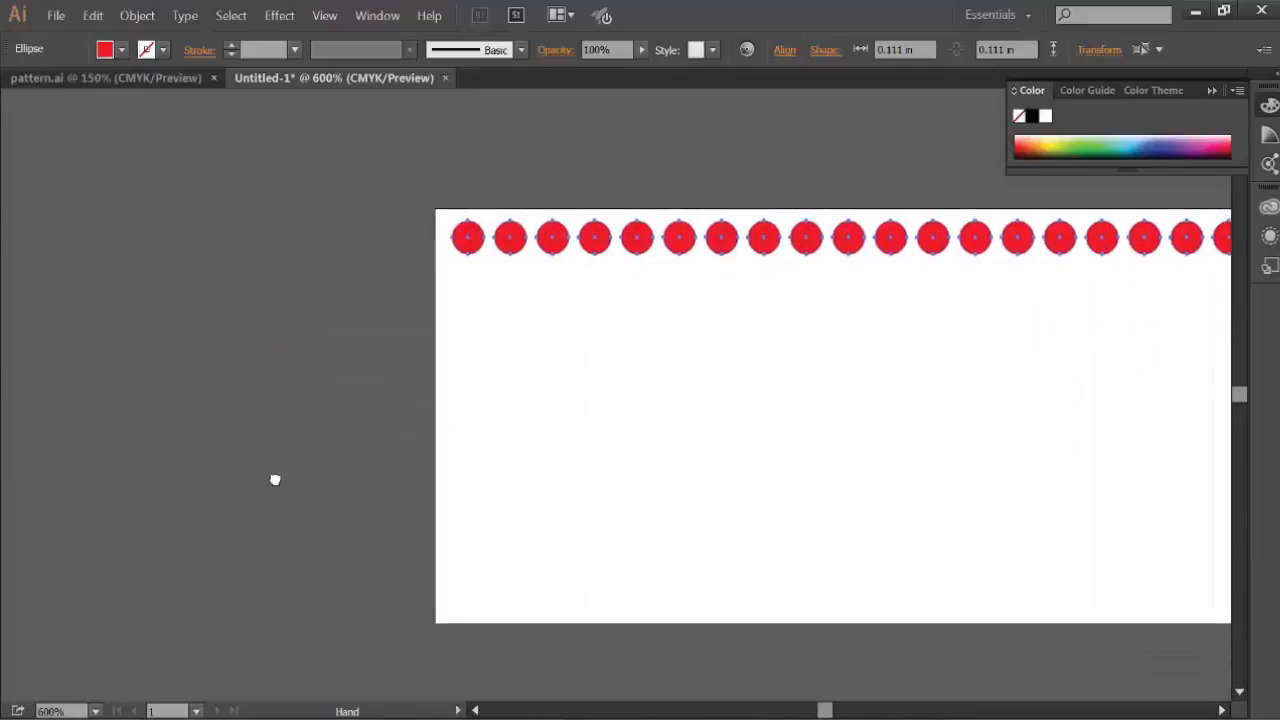
key(v)
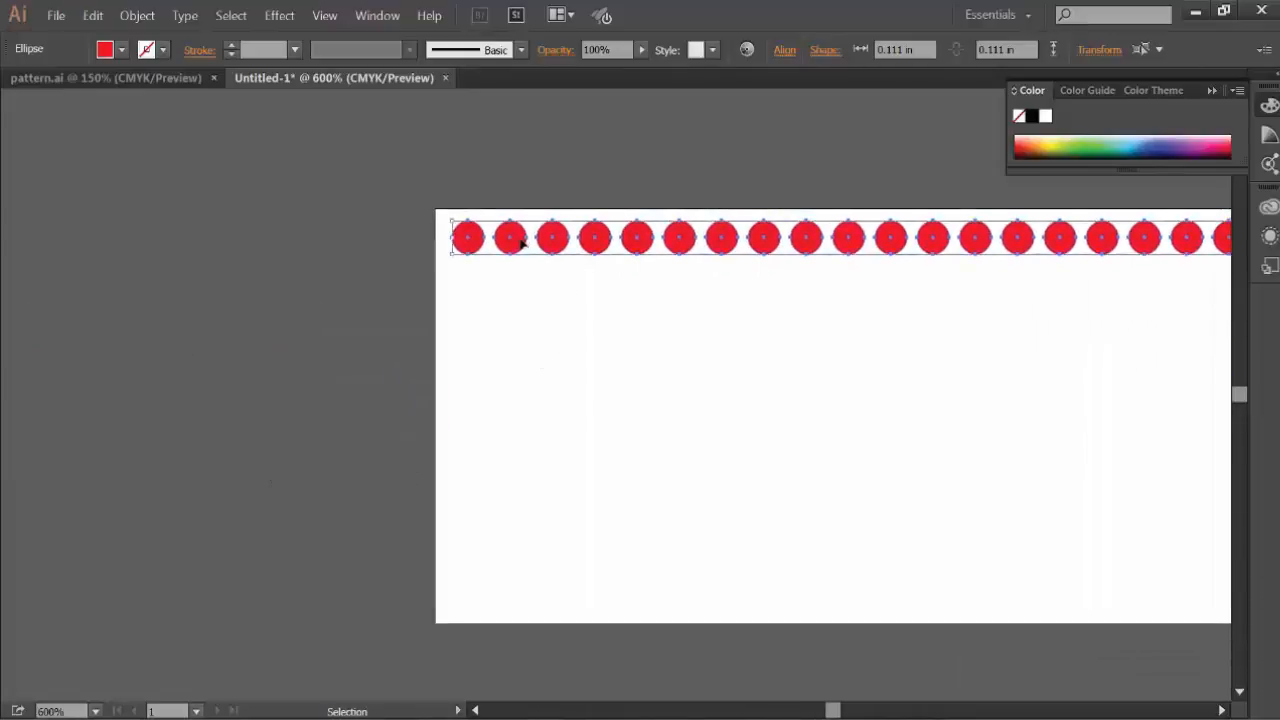
drag(521, 242, 519, 284)
key(alt)
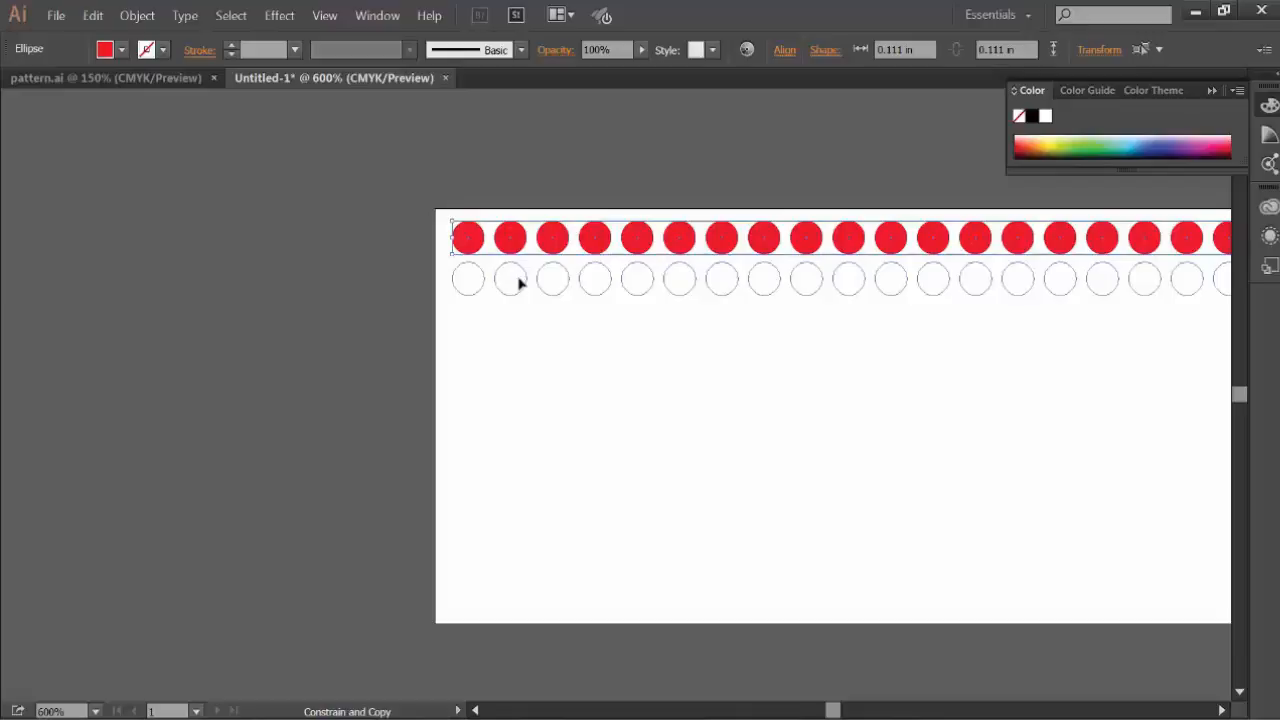
drag(519, 284, 521, 284)
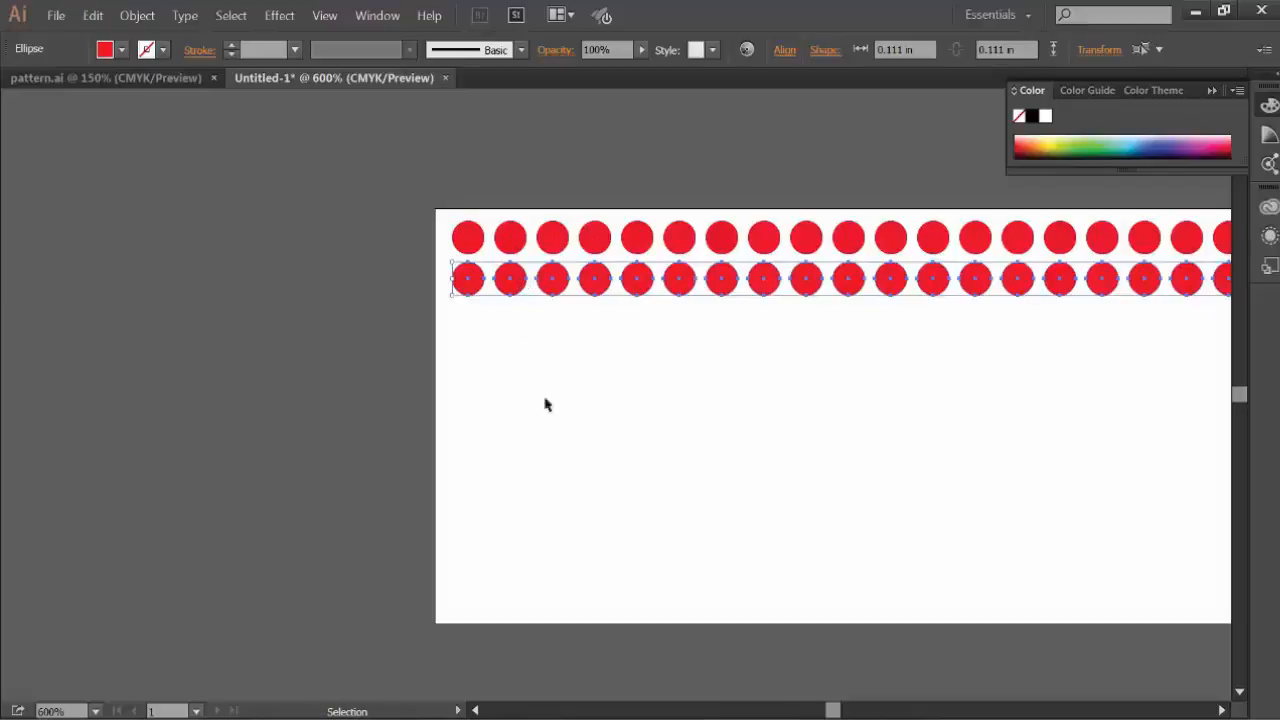
- Repeat the row duplication downward until ten rows of dots fill the artboard's height, then deselect them
key(ctrl+0)
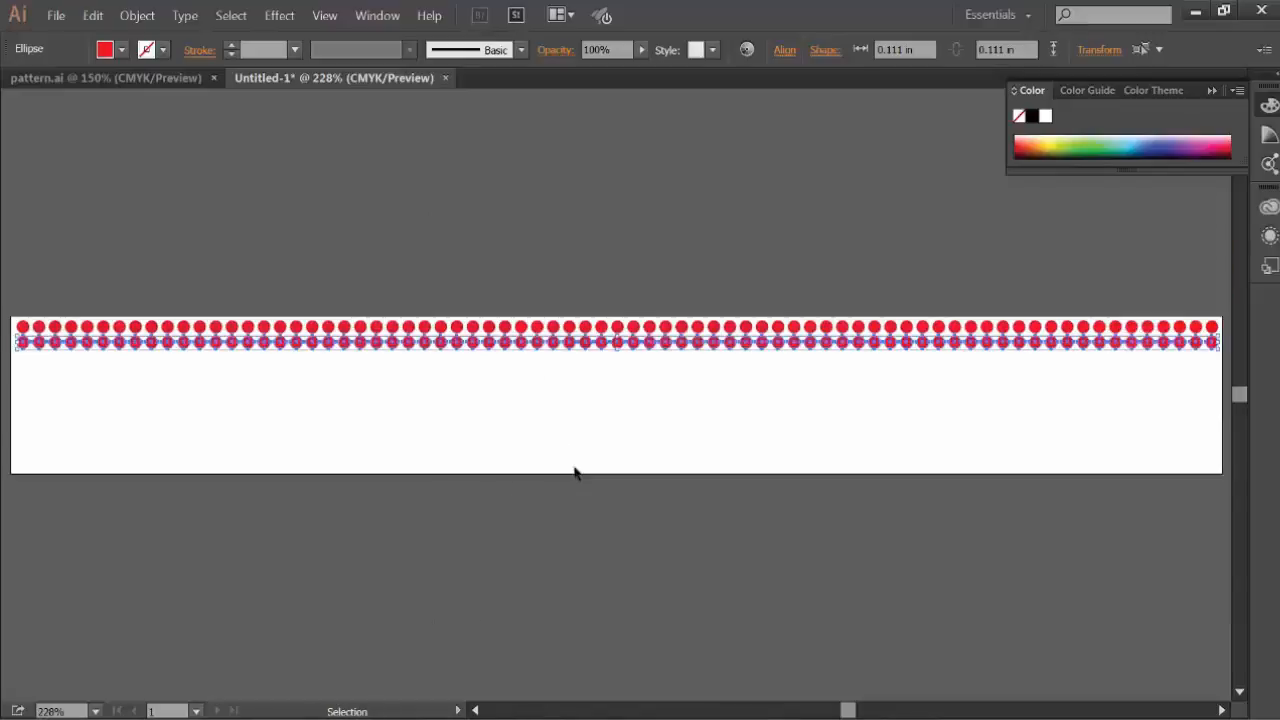
key(ctrl+d)
key(ctrl+d)
key(ctrl+d)
key(ctrl+d)
key(ctrl+d)
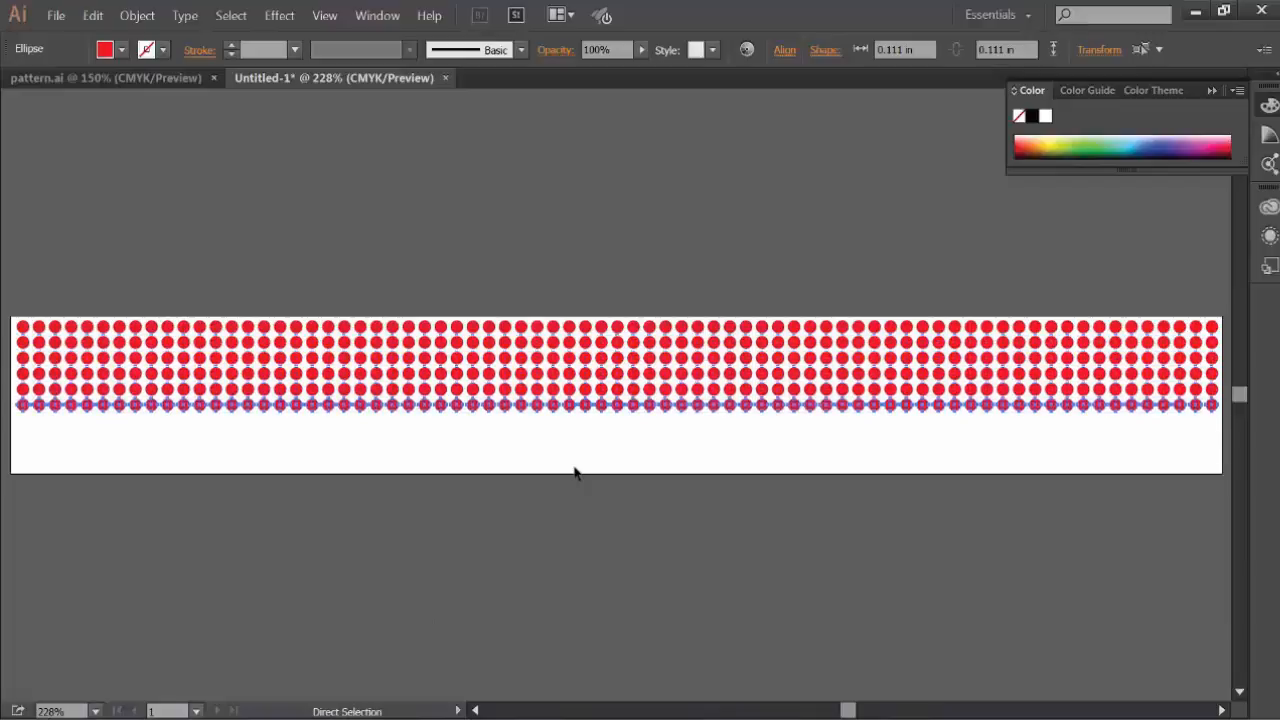
key(ctrl+d)
key(ctrl+d)
key(ctrl+d)
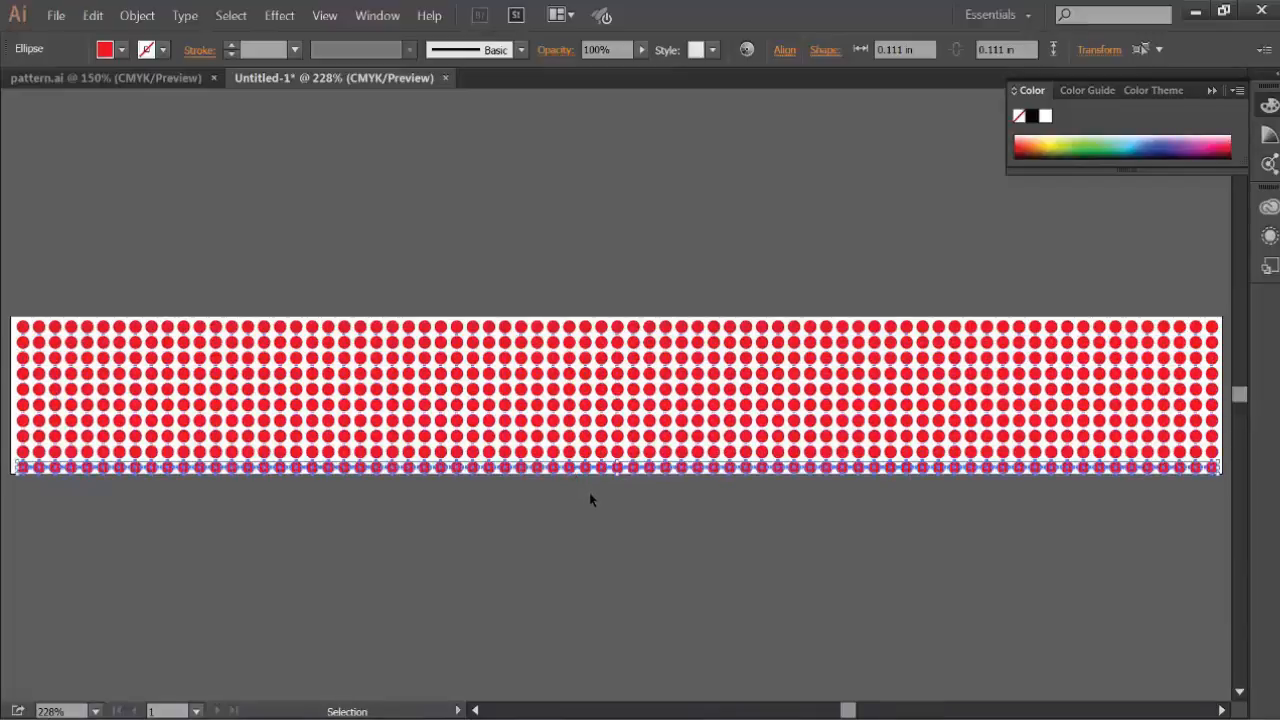
click(590, 494)
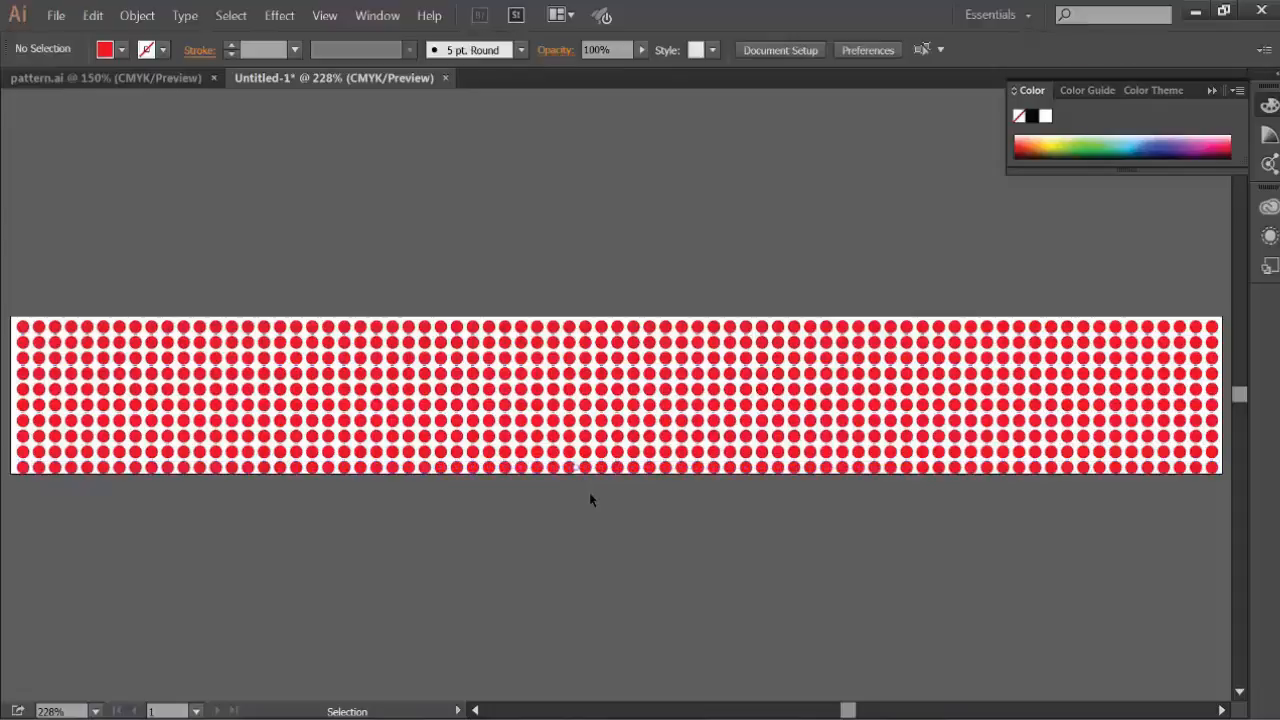
- Select all the dots and nudge the pattern up two increments on the artboard
key(ctrl+a)
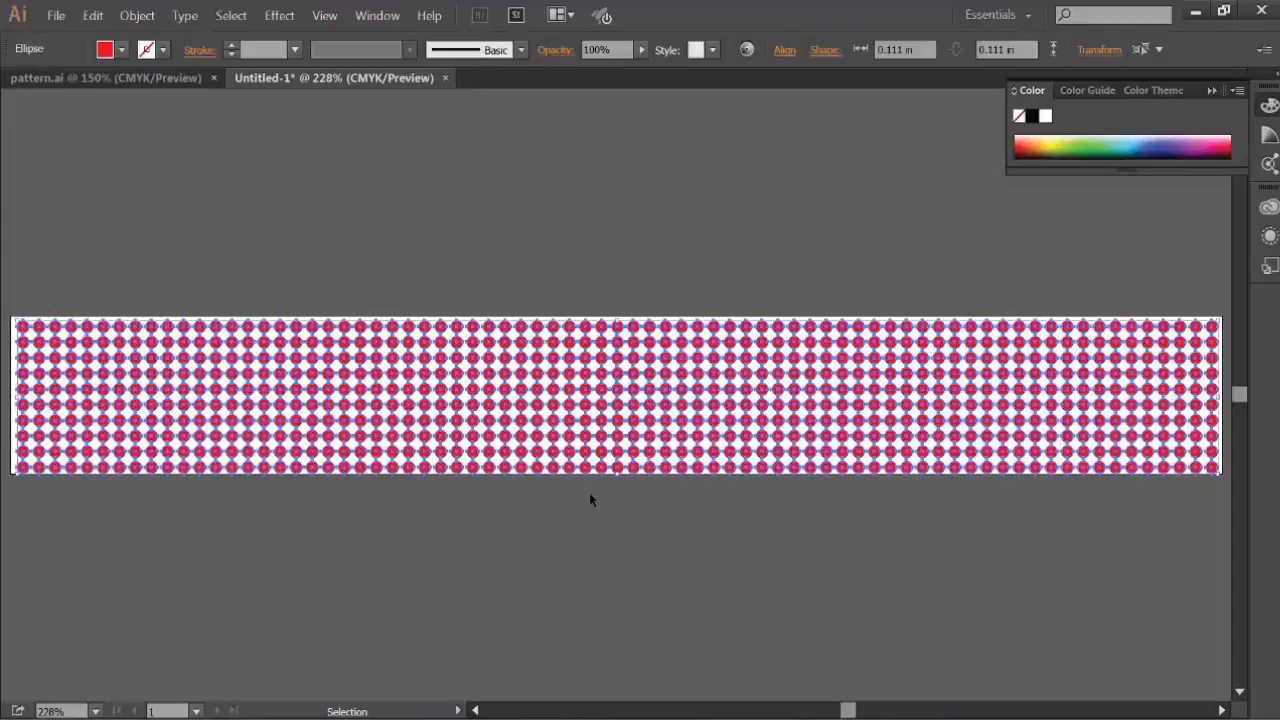
key(Up)
key(Up)
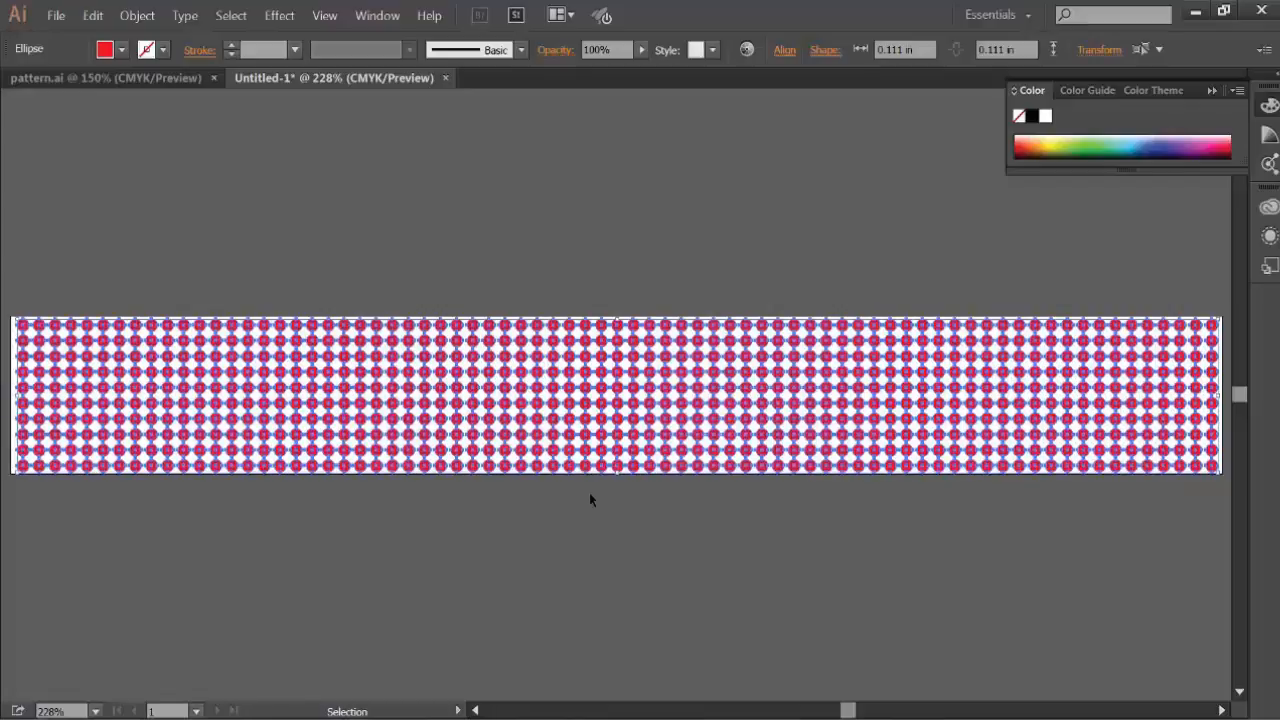
- Nudge the whole dot pattern up one more increment and deselect it
key(Up)
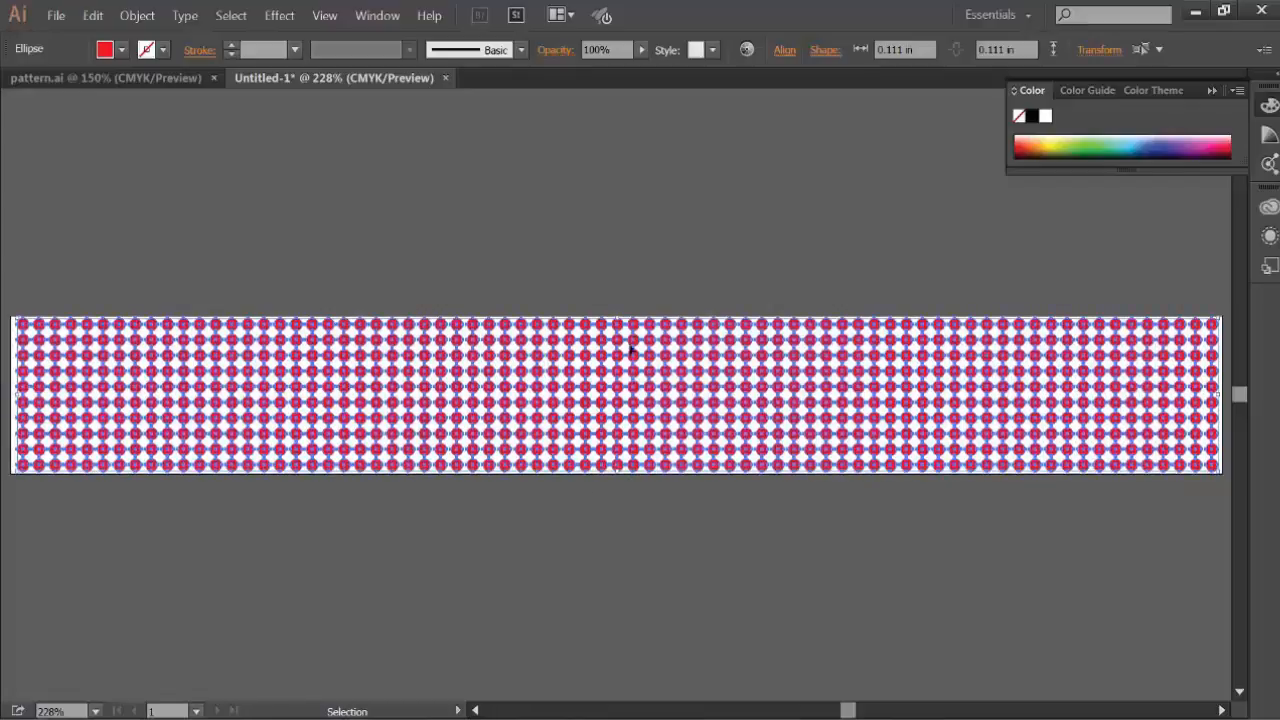
click(614, 239)
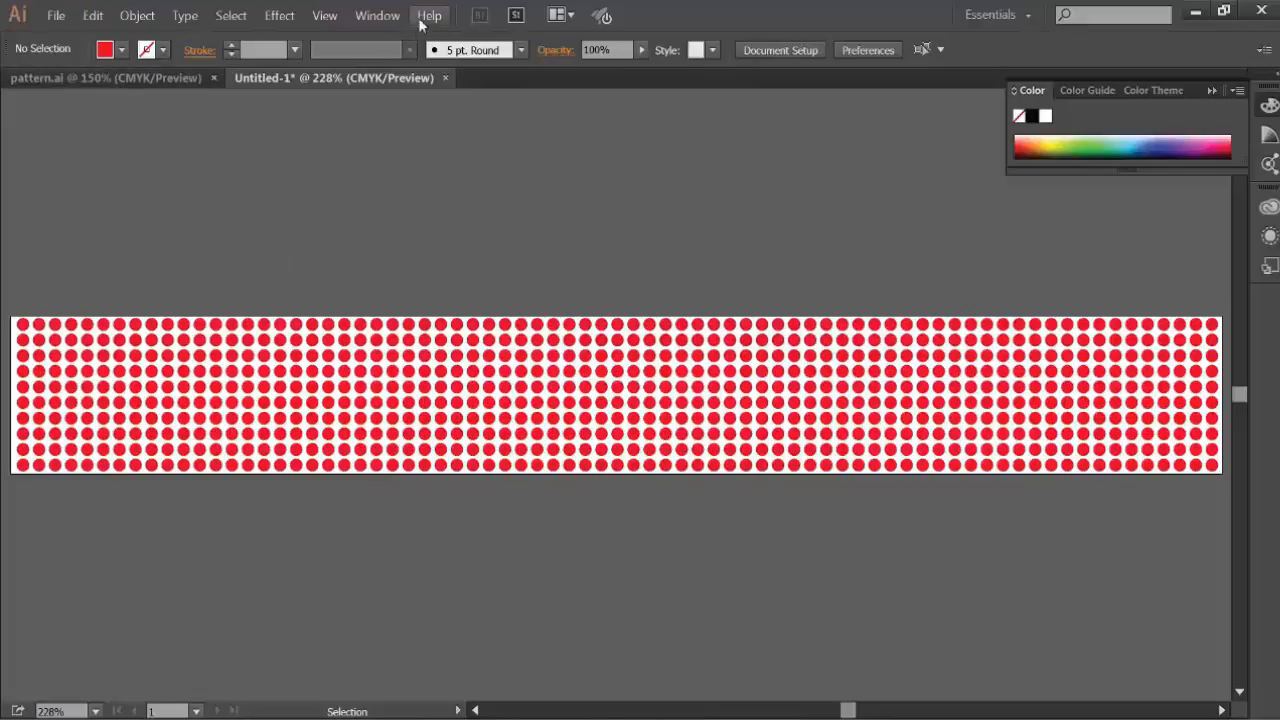
- Draw a rectangle covering the entire dot pattern and artboard, and fill it with light blue 70F9F9
click(377, 15)
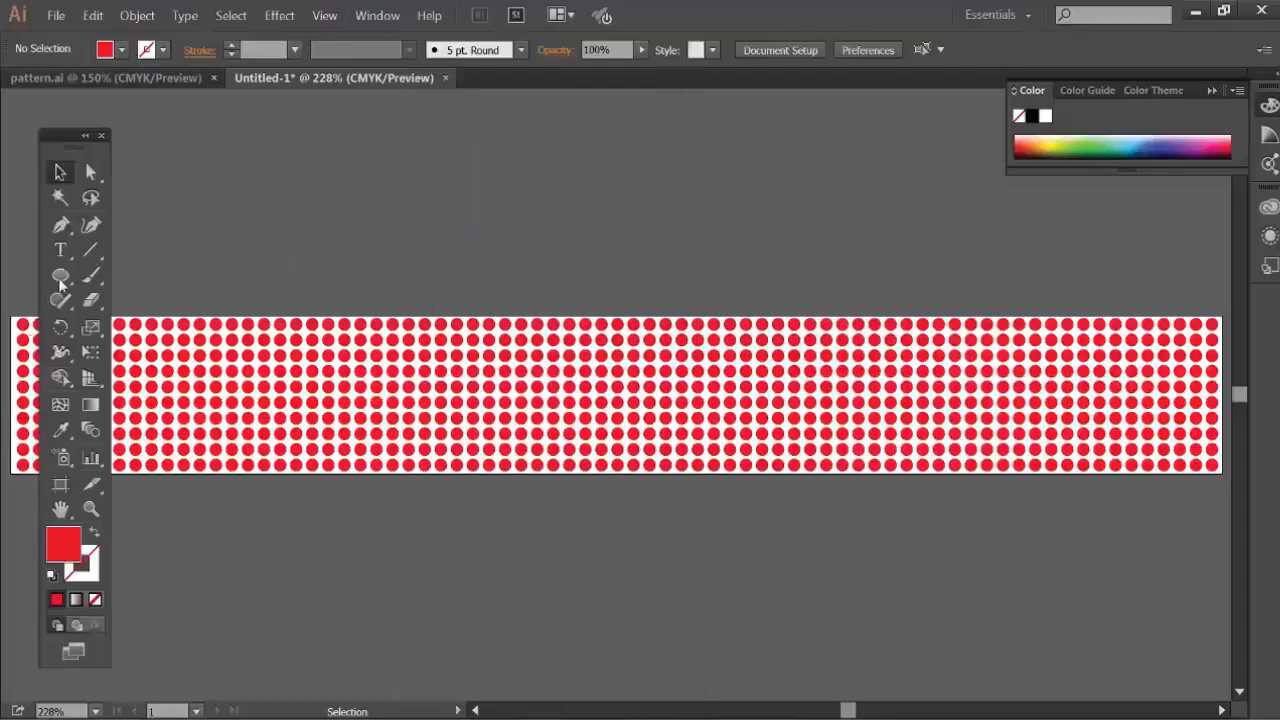
drag(61, 275, 121, 283)
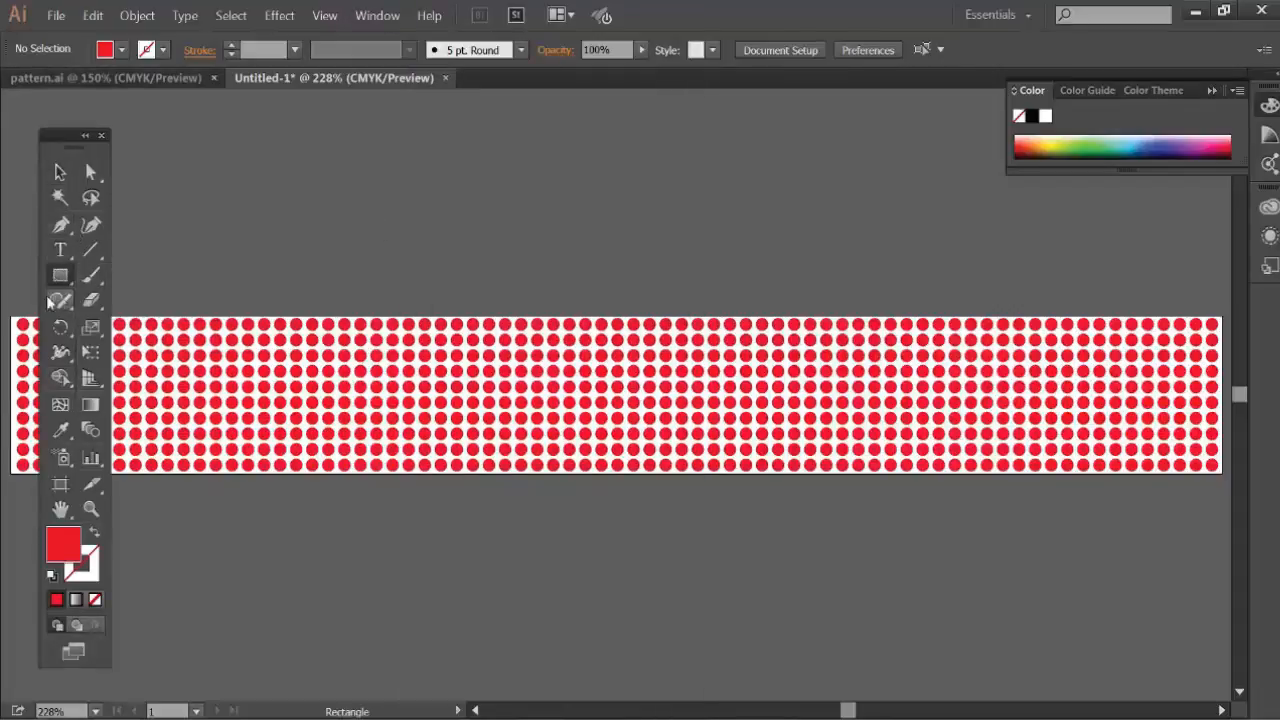
mouse_move(8, 311)
mouse_down()
mouse_move(276, 408)
mouse_move(952, 503)
mouse_move(1222, 474)
mouse_up()
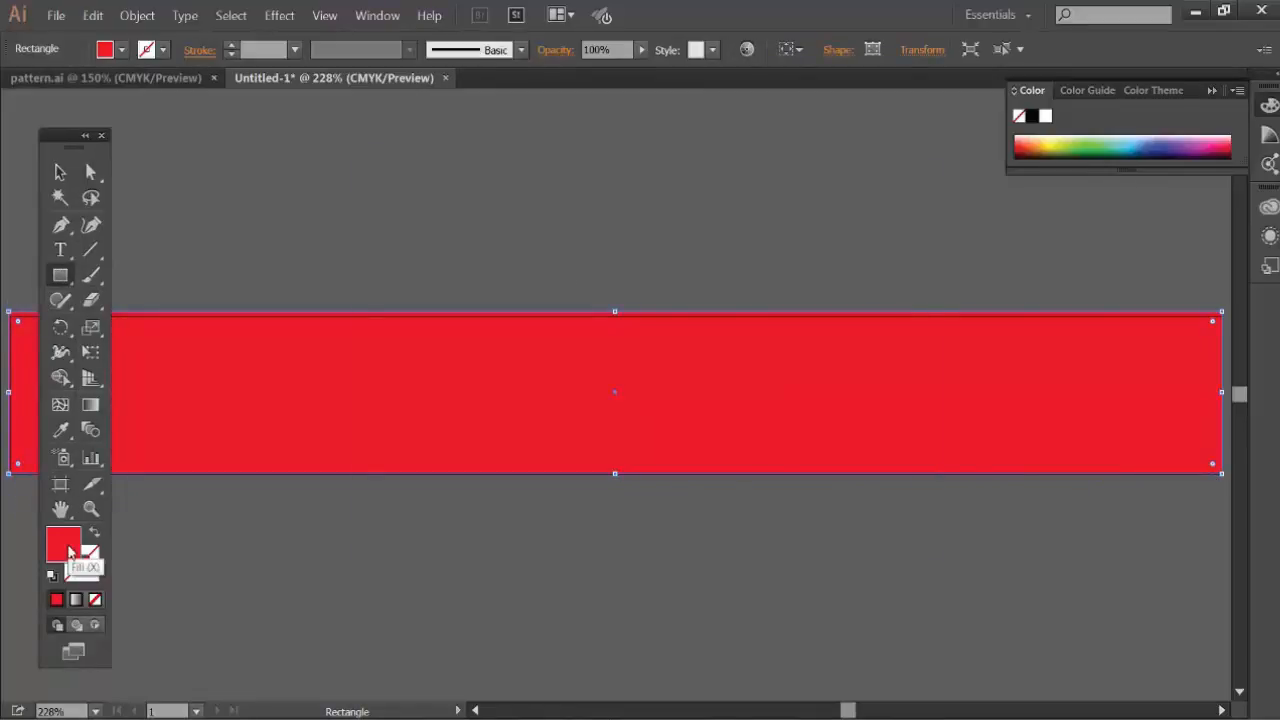
double_click(68, 548)
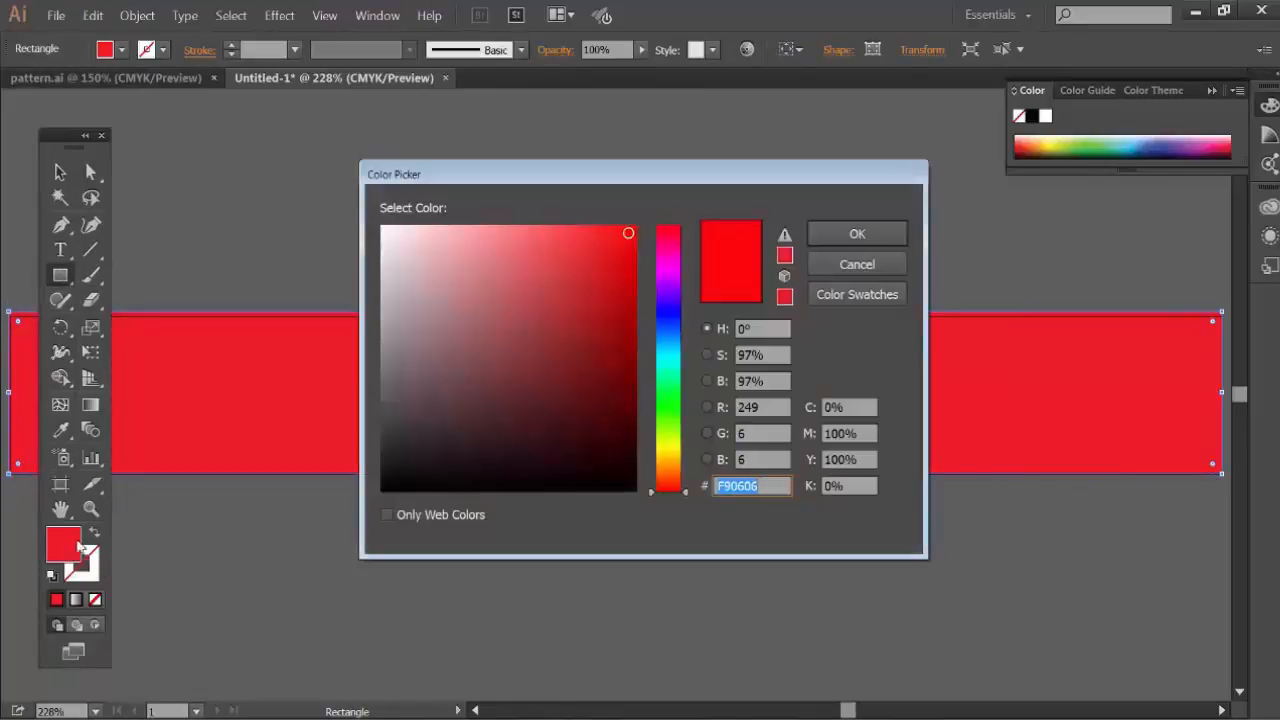
click(668, 358)
drag(626, 231, 520, 229)
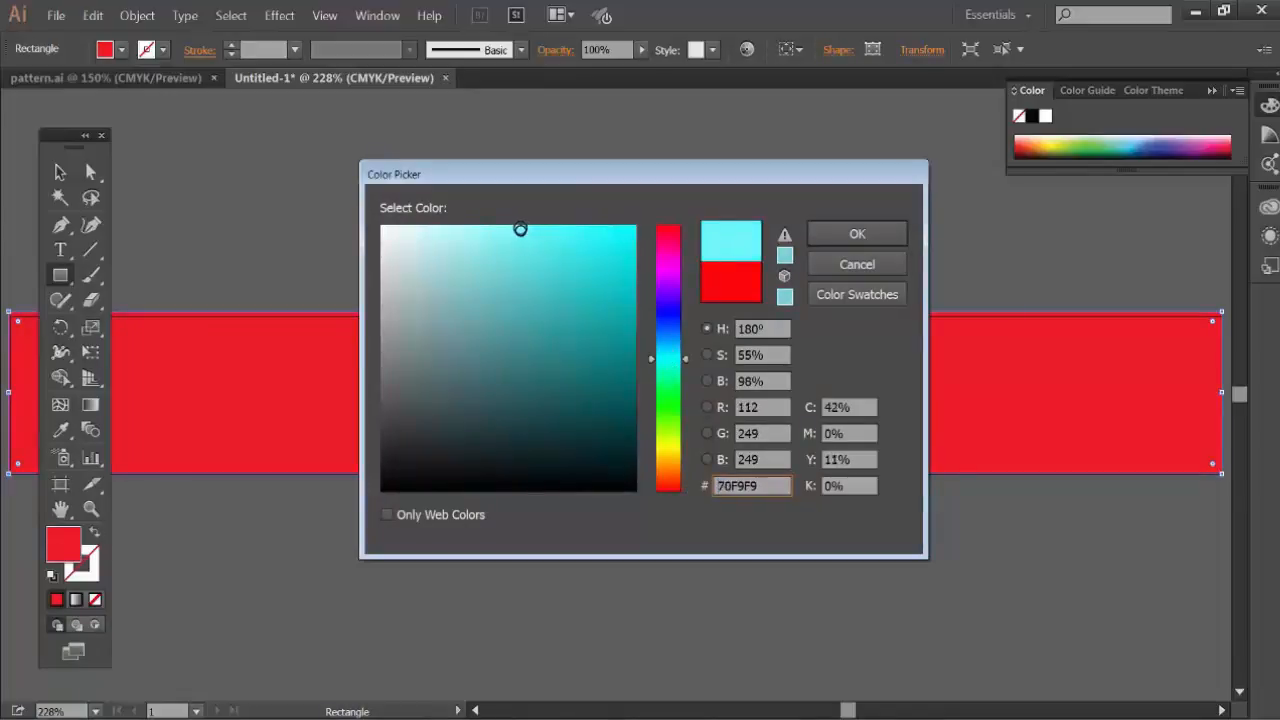
click(830, 238)
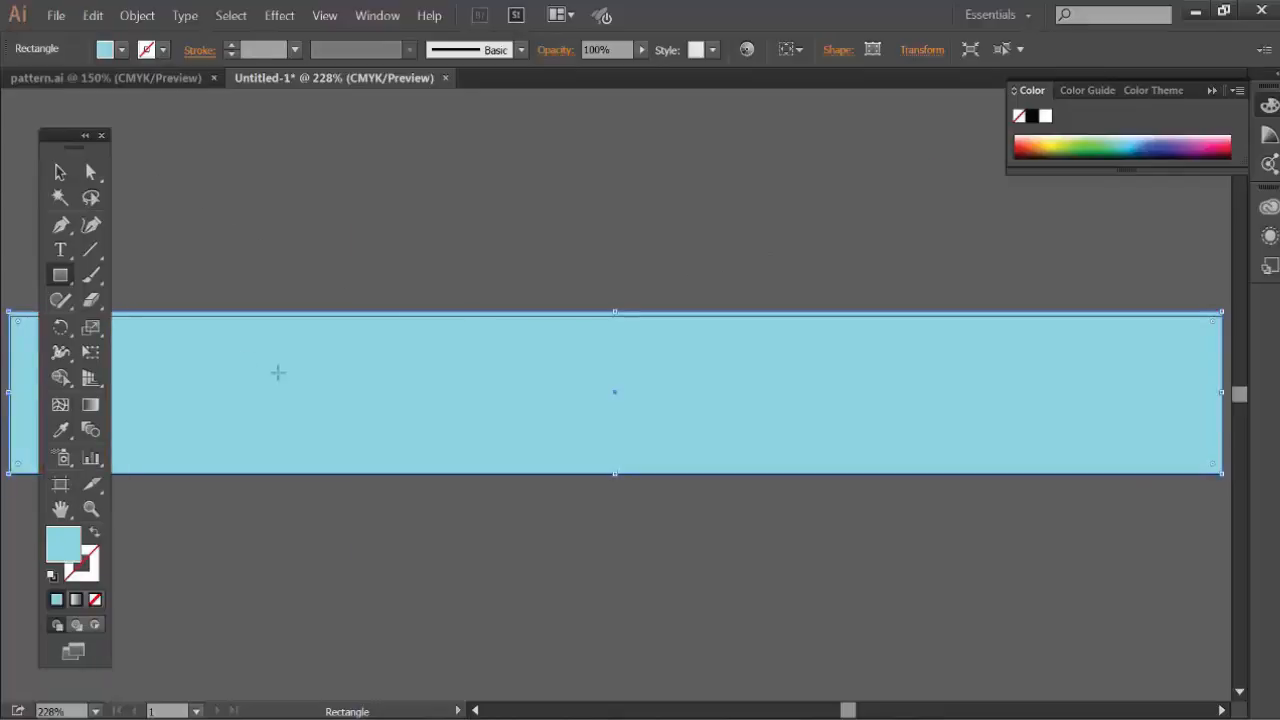
- Send the light blue rectangle to the back, behind the red dots, and clear the tool palette off the pattern's edge
right_click(329, 356)
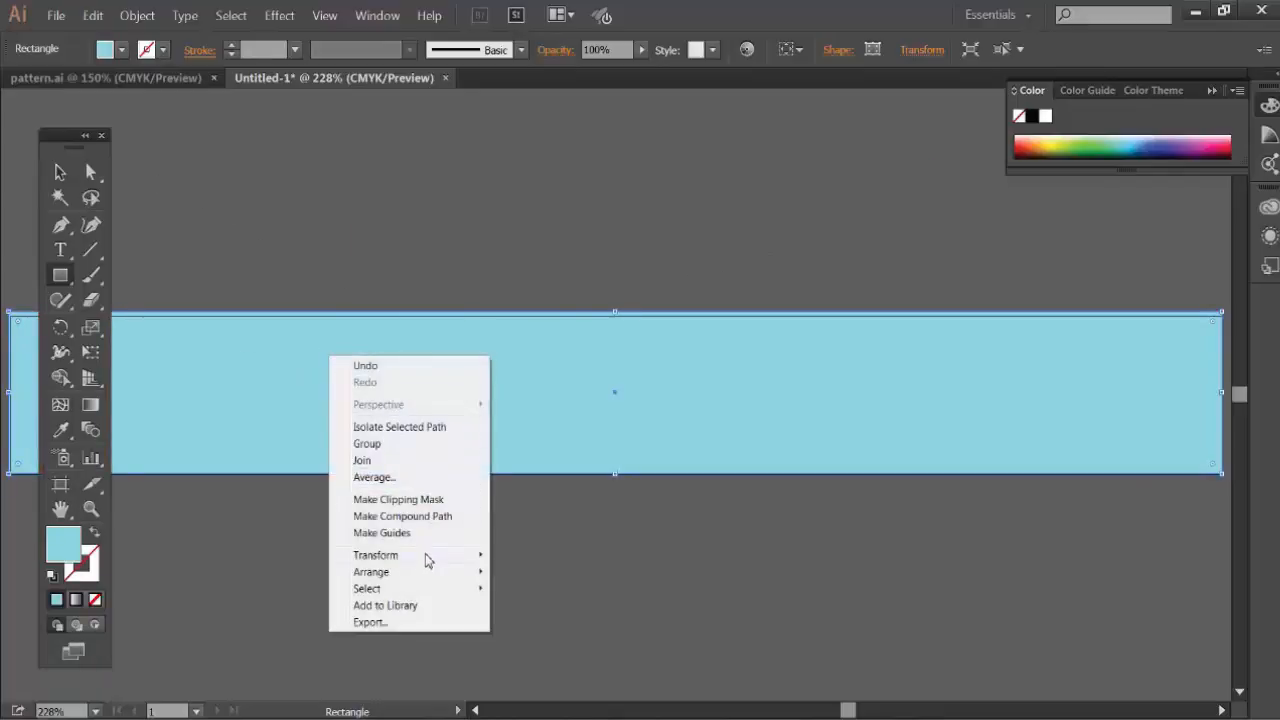
mouse_move(426, 572)
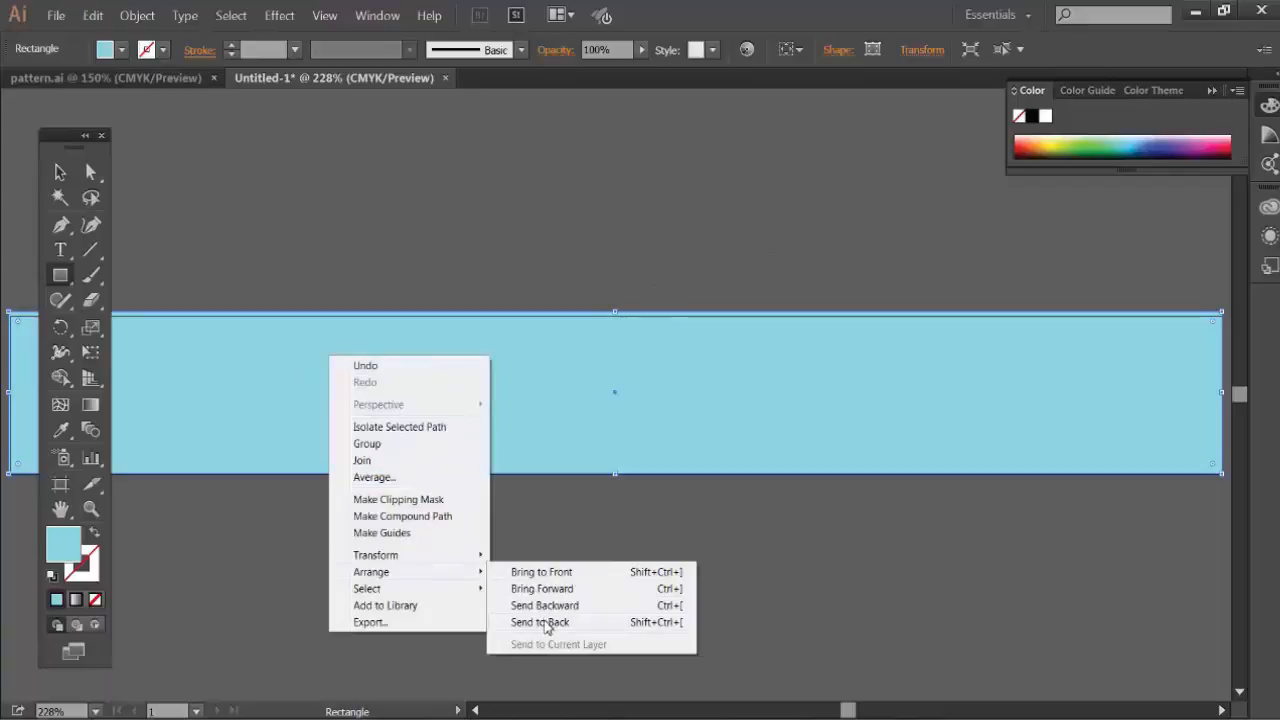
click(546, 624)
drag(74, 137, 860, 130)
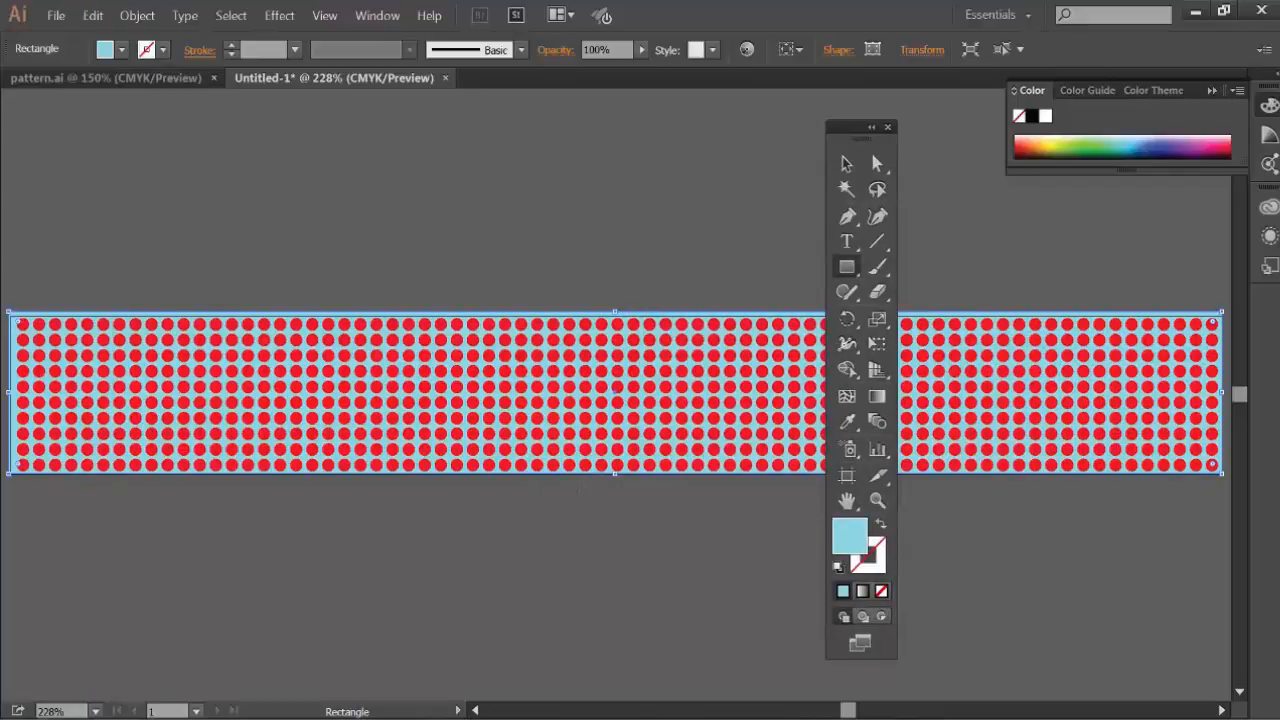
- Save the artwork as "new pattern" in Adobe Illustrator format in the Calendar folder, accepting the default Illustrator CC options
click(55, 16)
click(89, 142)
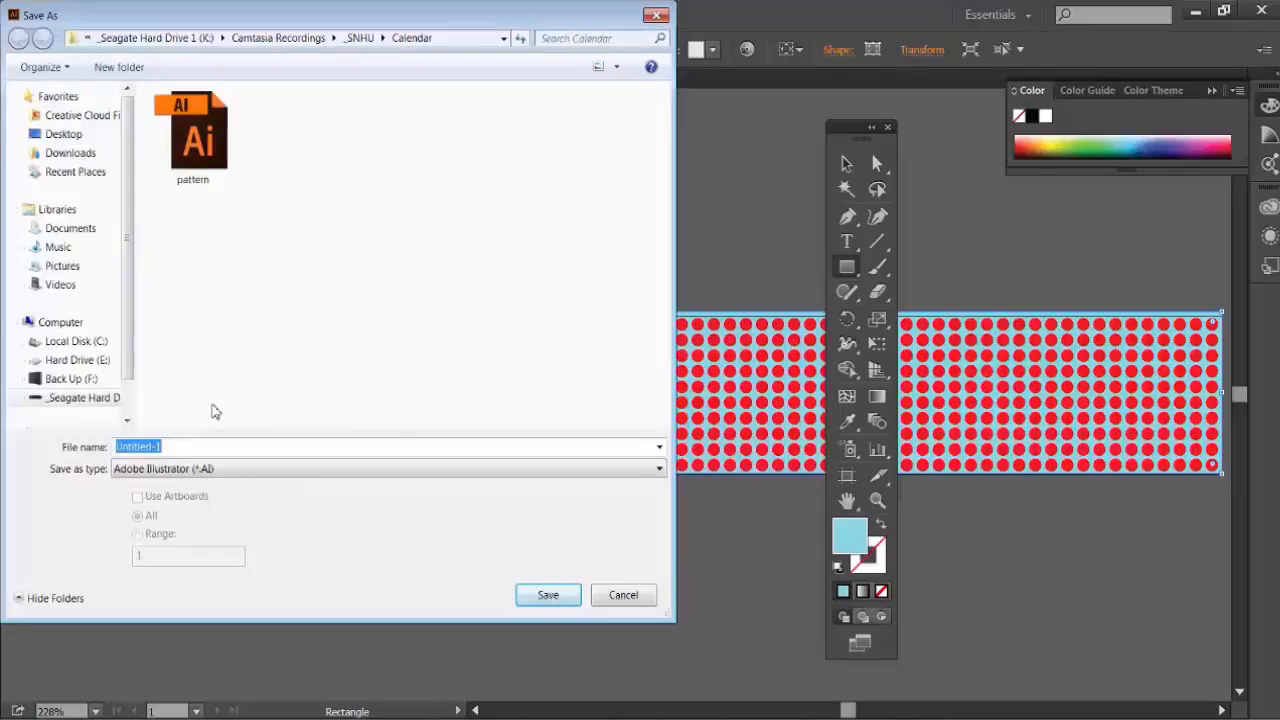
text(new pattern)
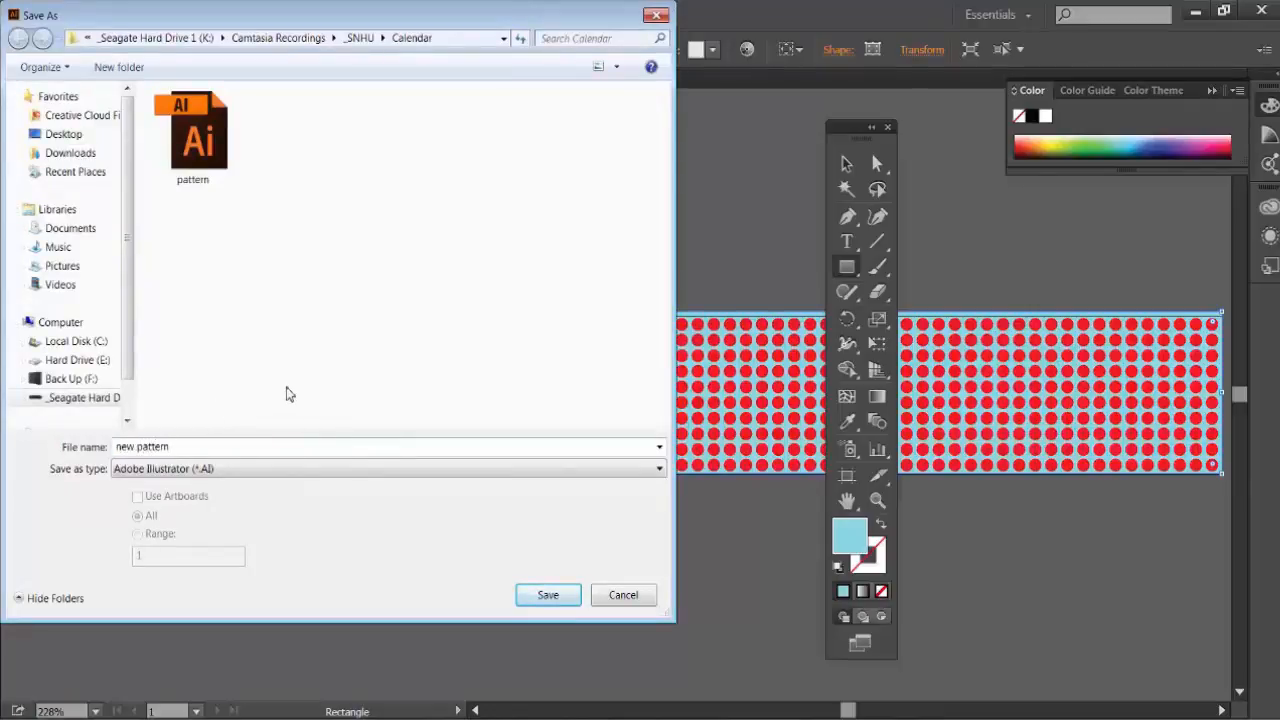
click(562, 596)
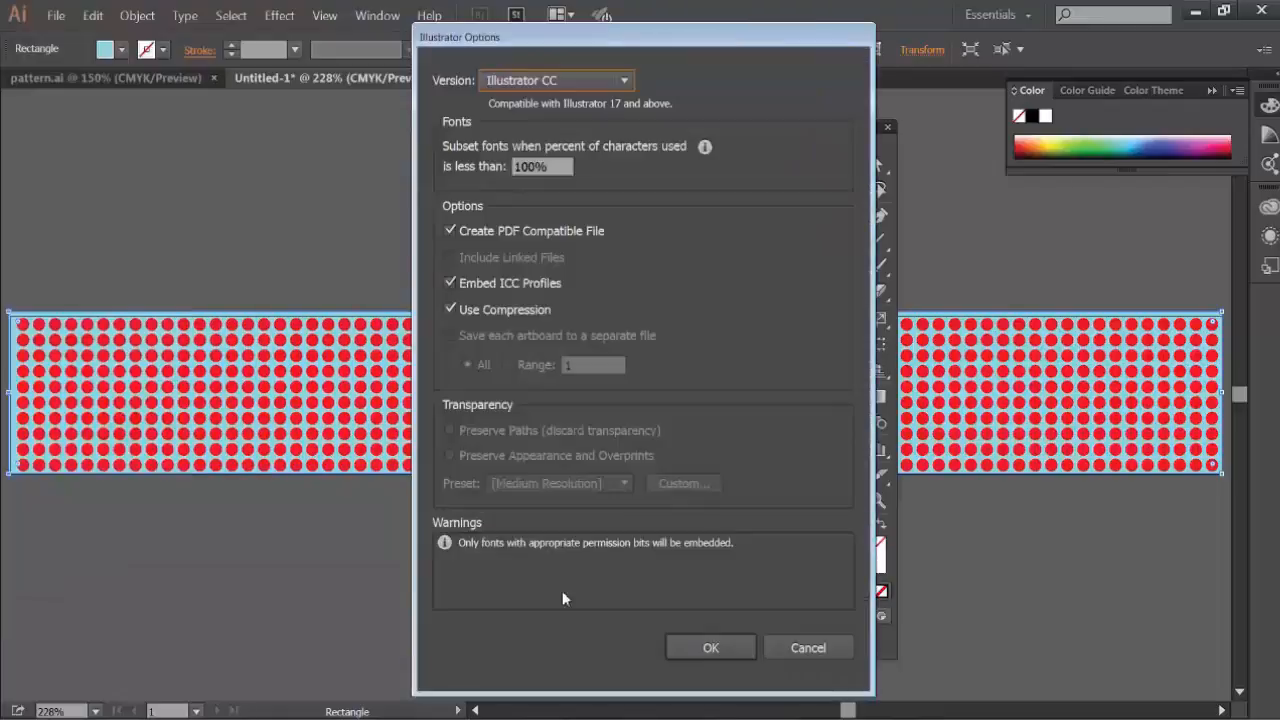
key(Return)
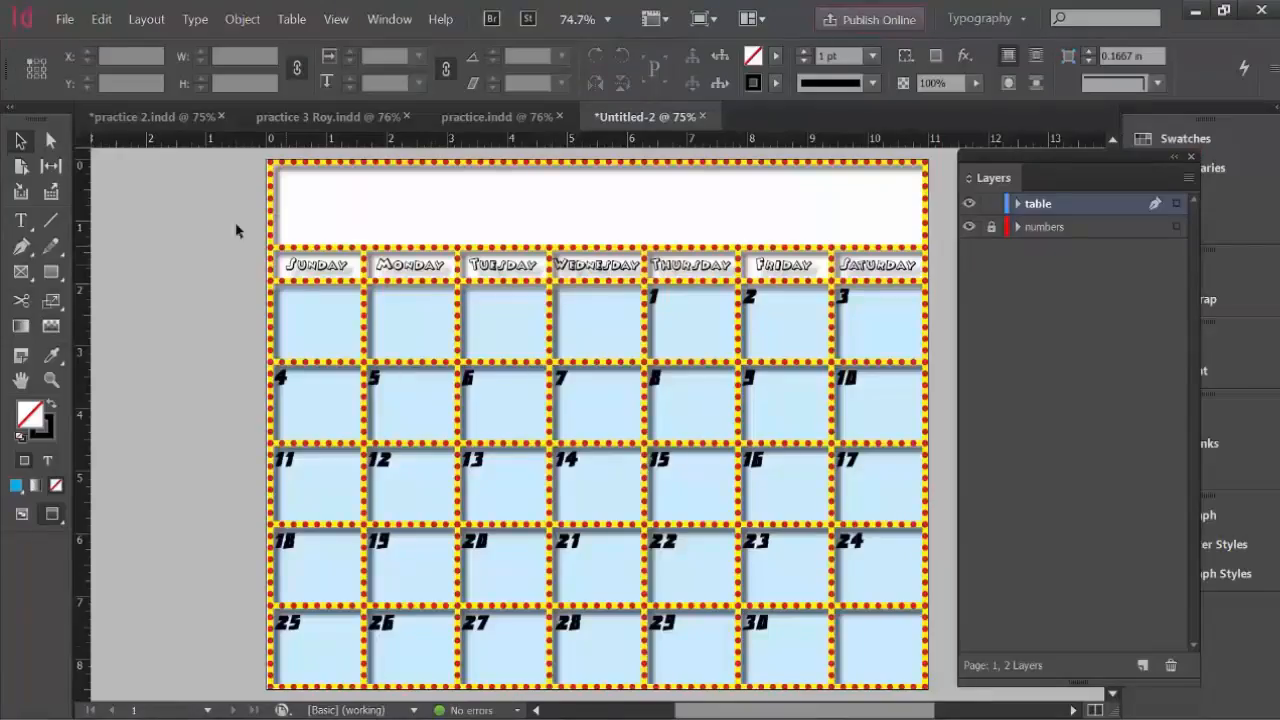
- In the InDesign calendar, toggle the table layer's visibility to examine what lies beneath it, leaving the layer shown
click(22, 274)
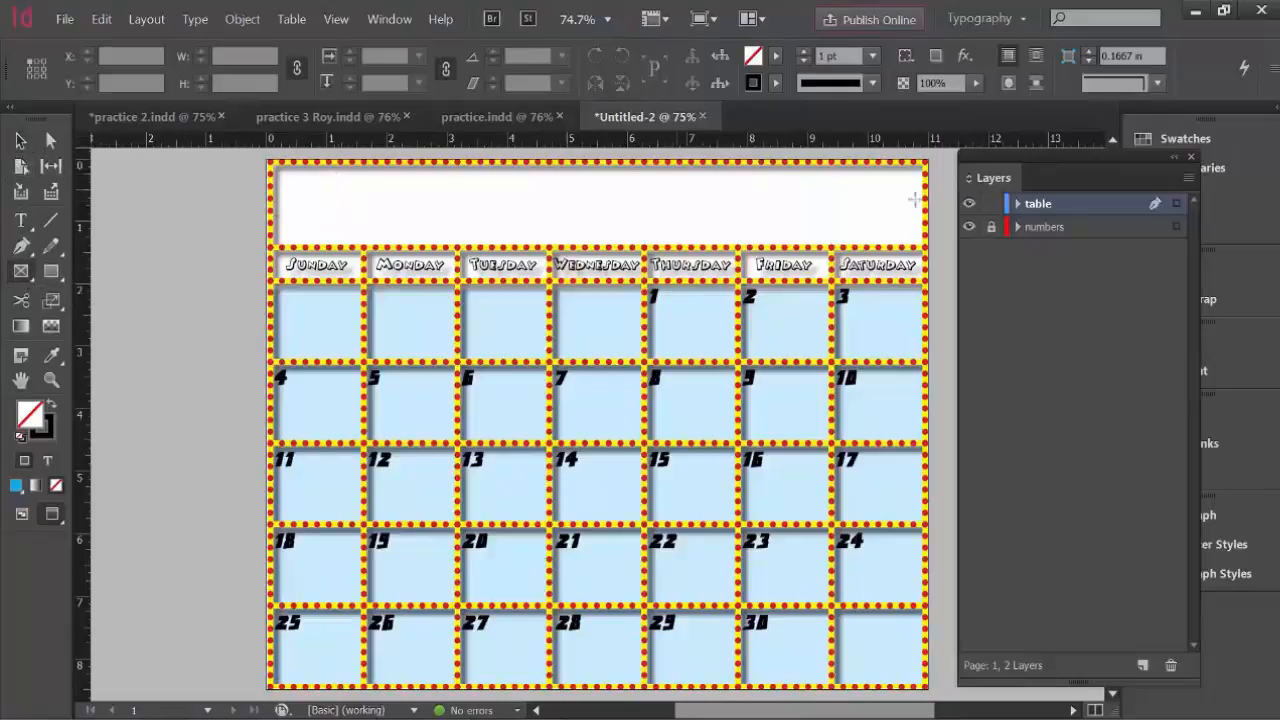
click(968, 204)
click(967, 205)
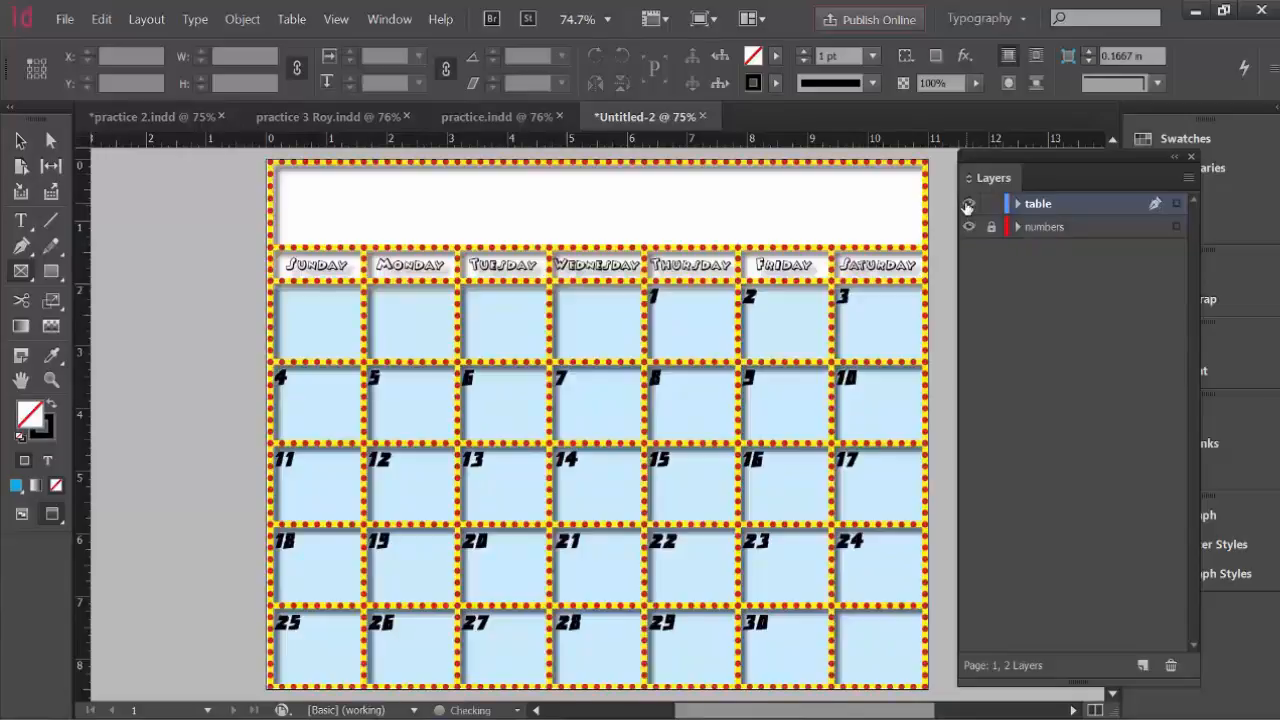
click(968, 204)
click(968, 204)
click(968, 204)
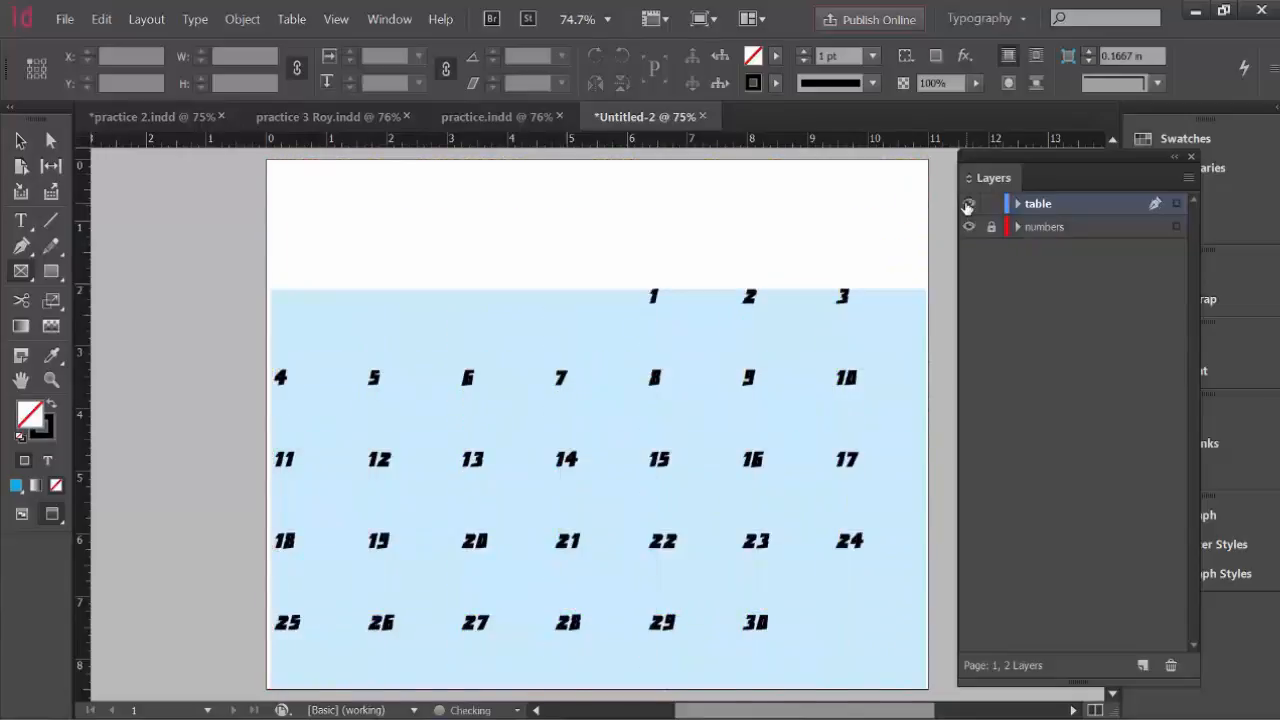
click(968, 204)
- Add a new layer between the numbers and table layers, and lock the table layer
click(1076, 228)
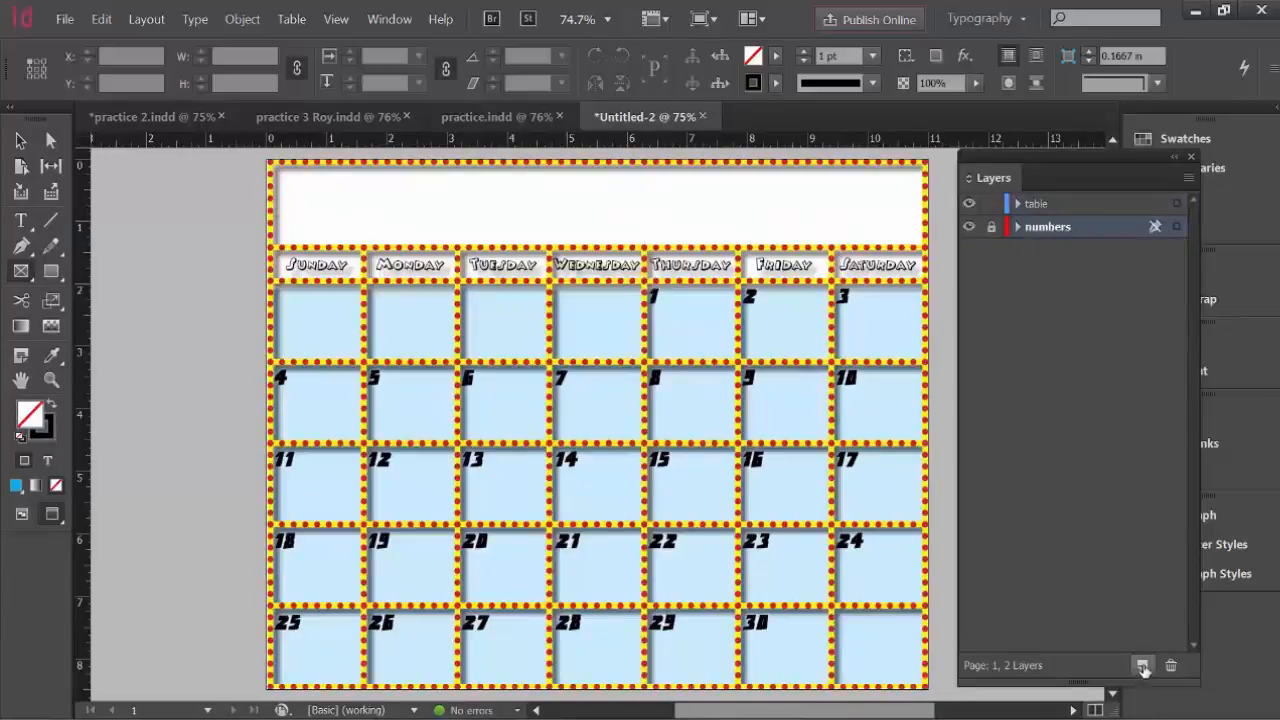
click(1142, 666)
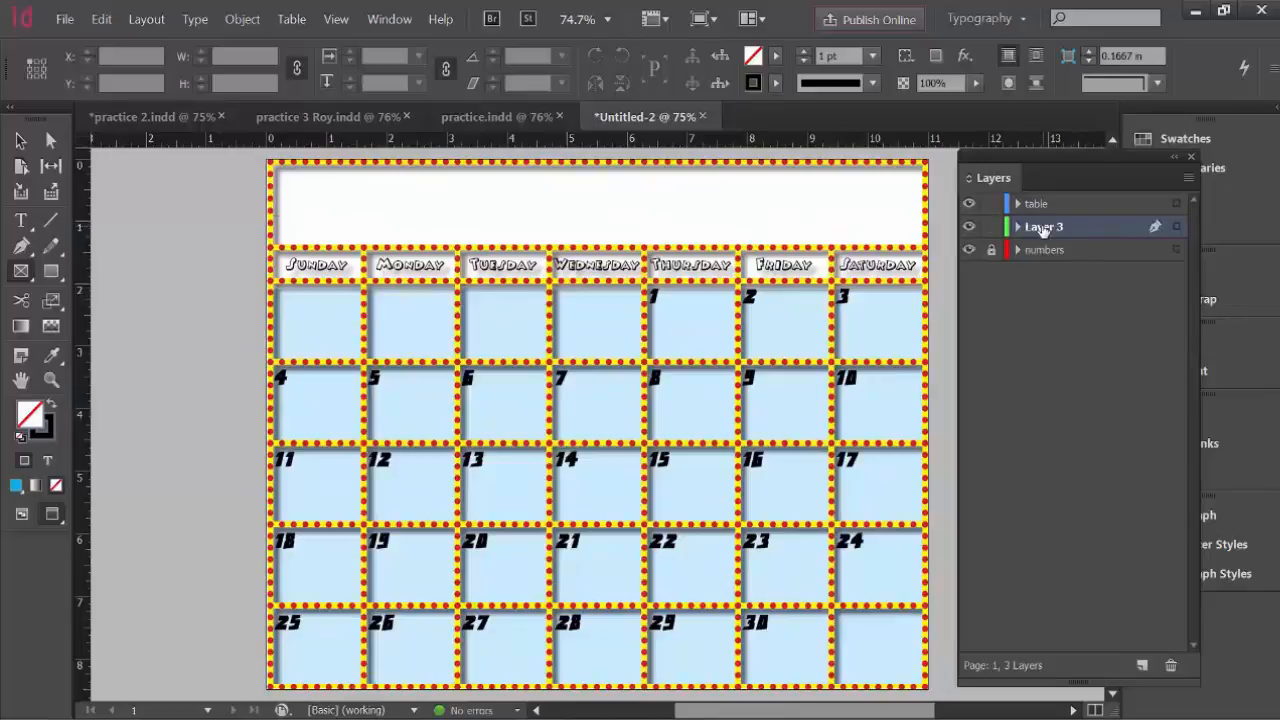
click(991, 204)
click(968, 205)
click(968, 205)
- Draw a frame about 10.96 × 1.43 in over the calendar's blank header and place the "new pattern" Illustrator file in it
drag(268, 160, 926, 248)
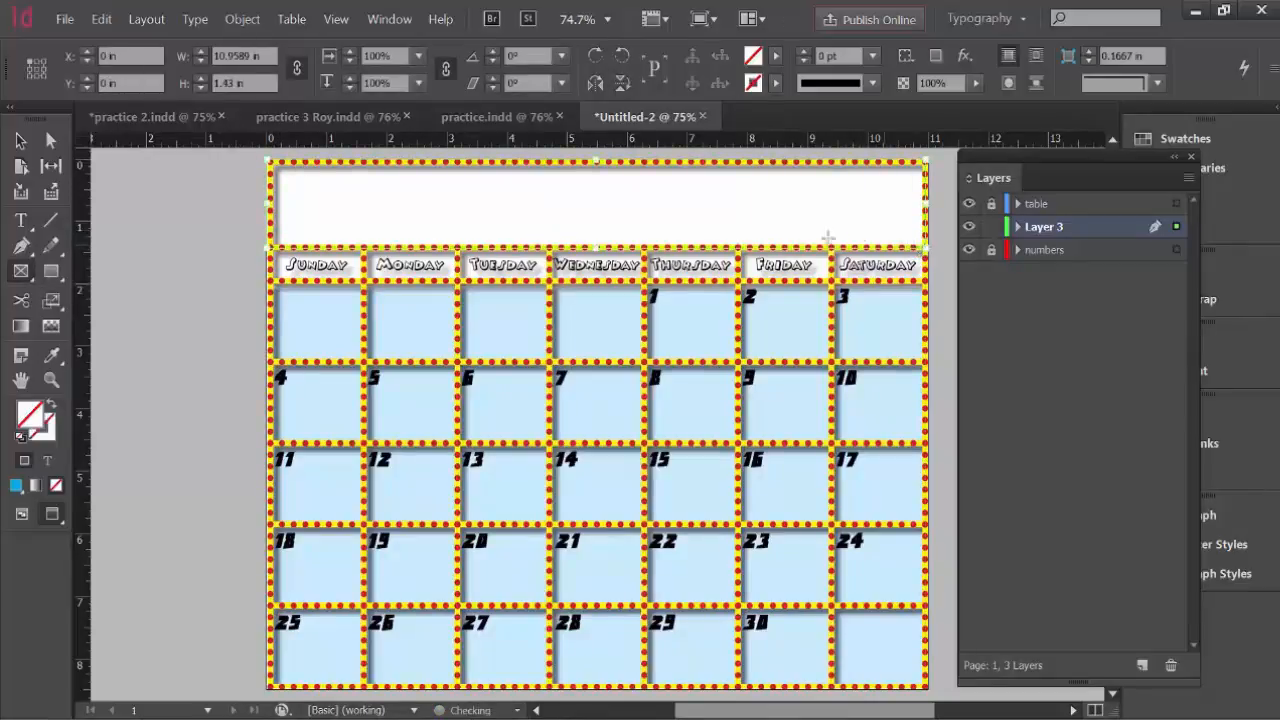
click(64, 20)
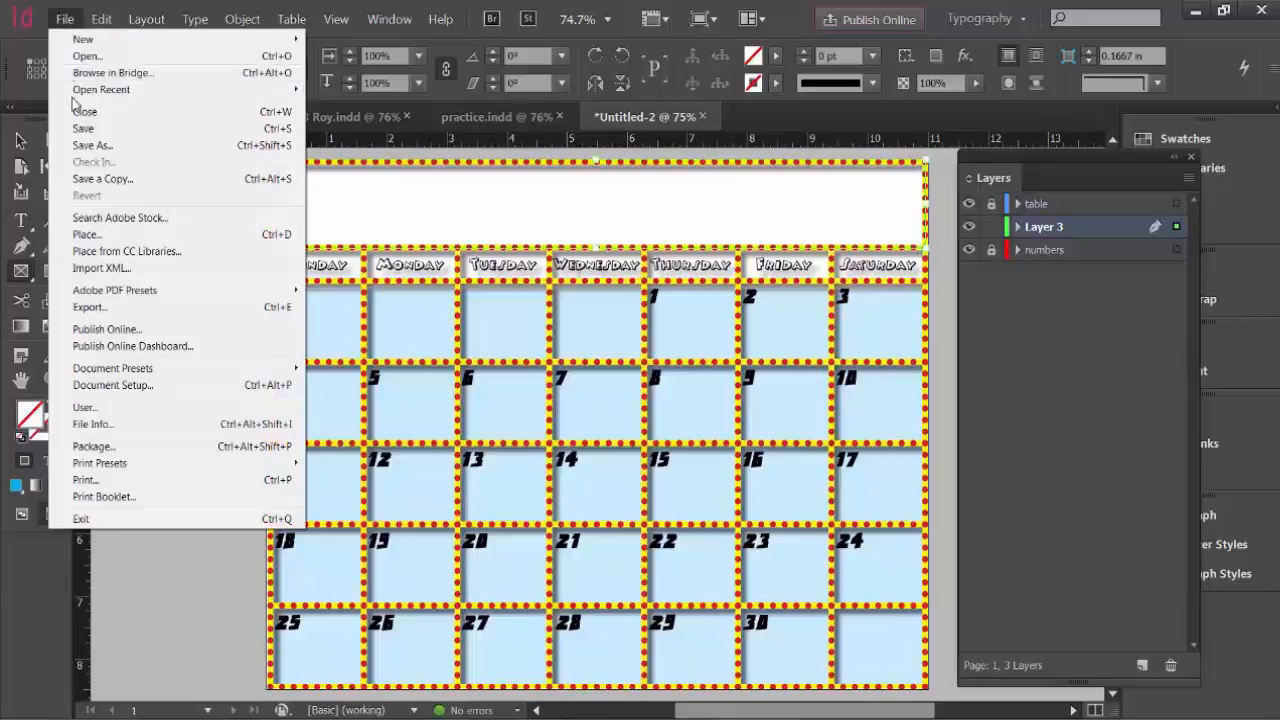
click(88, 236)
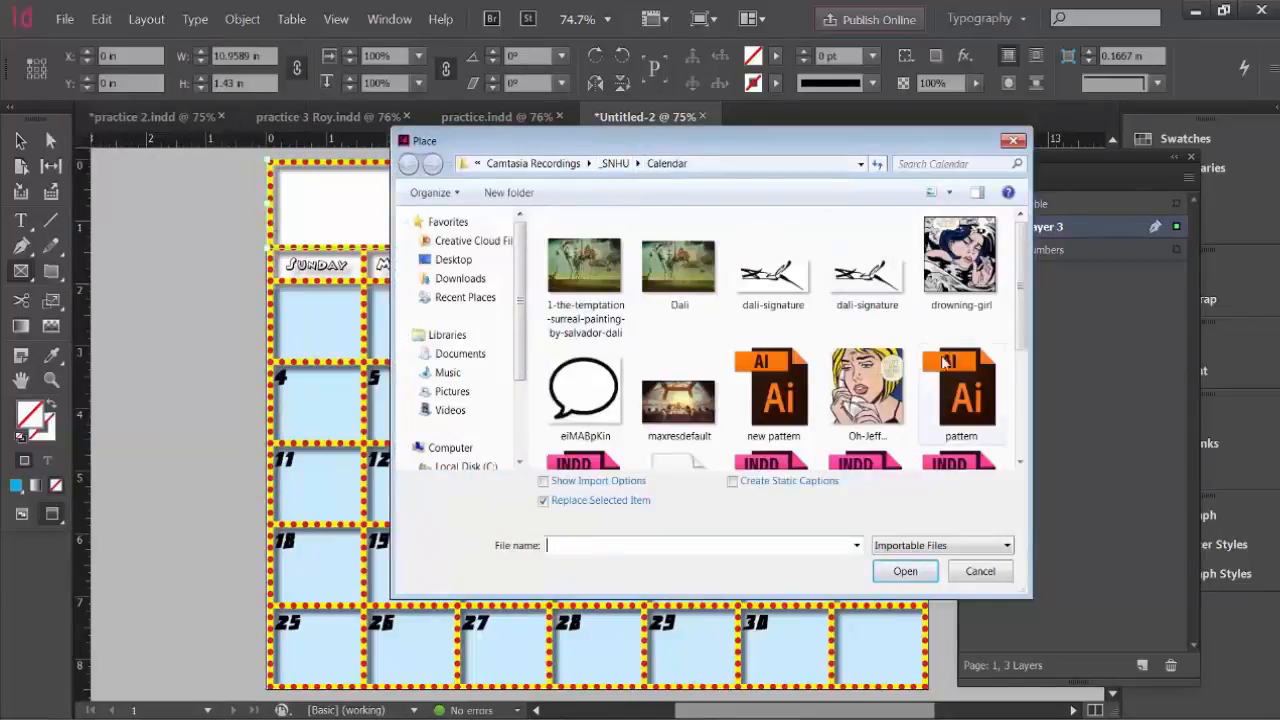
click(786, 408)
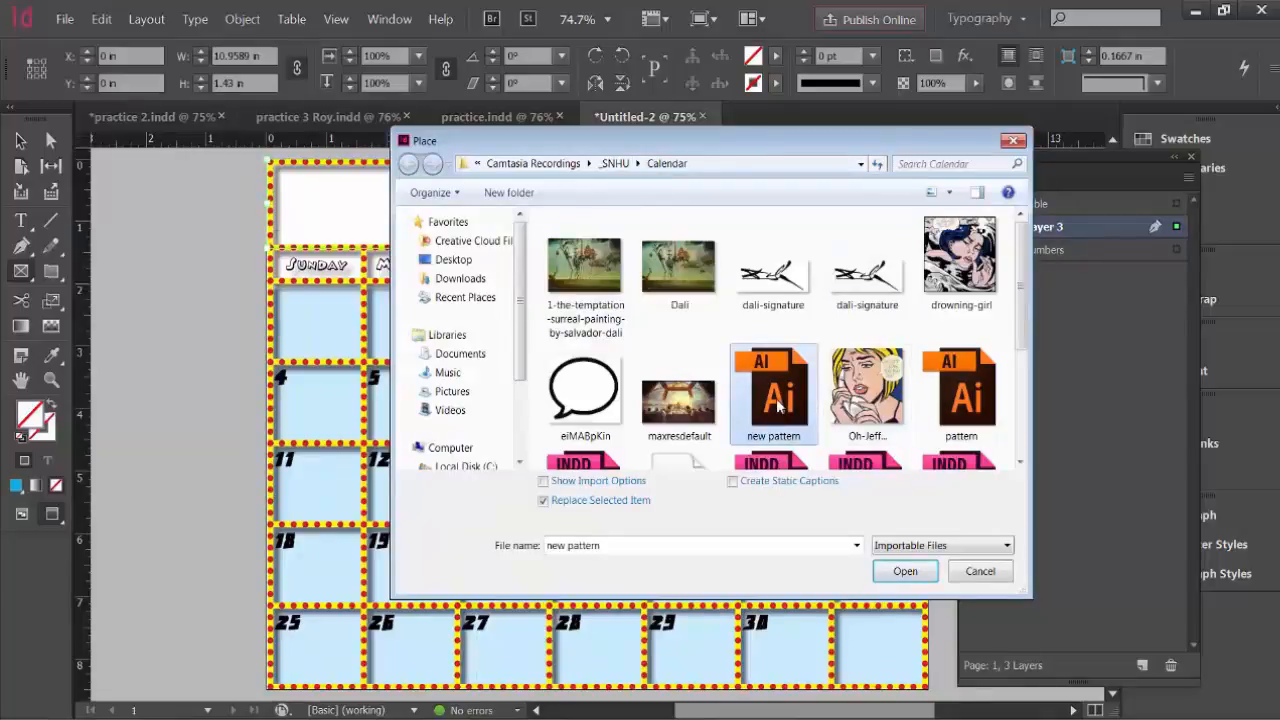
double_click(778, 403)
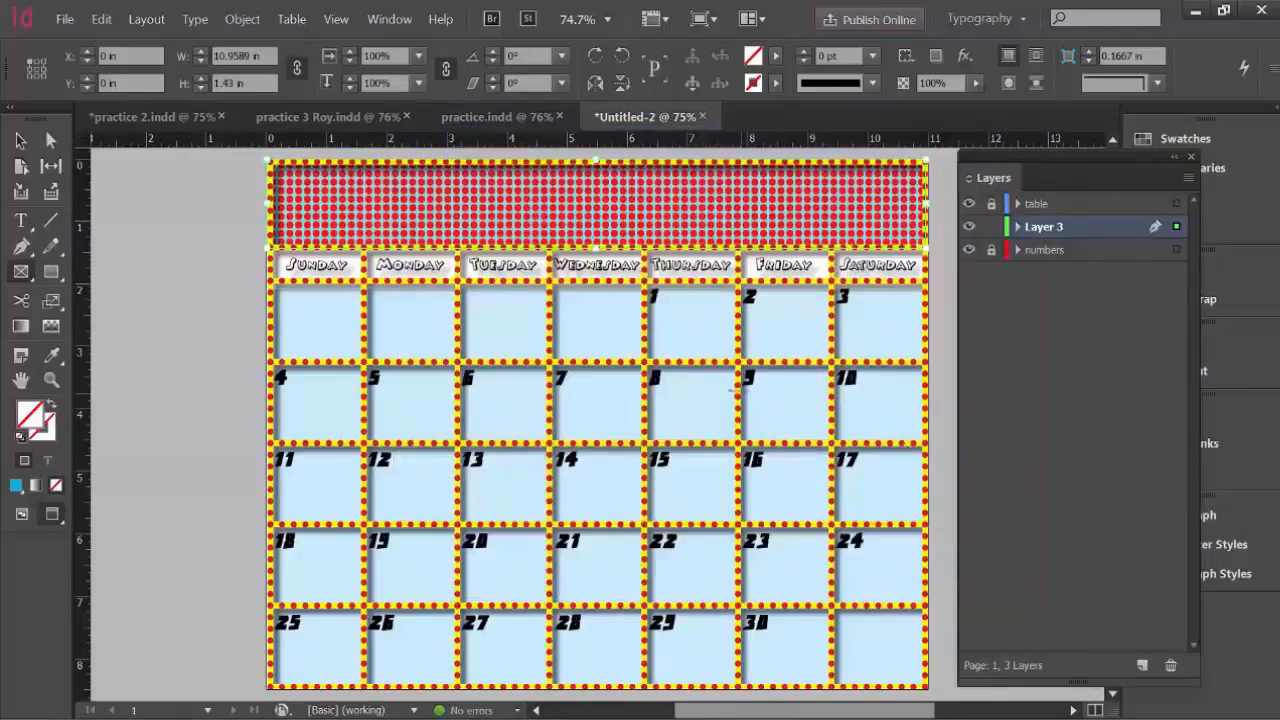
- Reduce the header pattern frame's opacity to 63% and deselect it
click(21, 143)
click(165, 218)
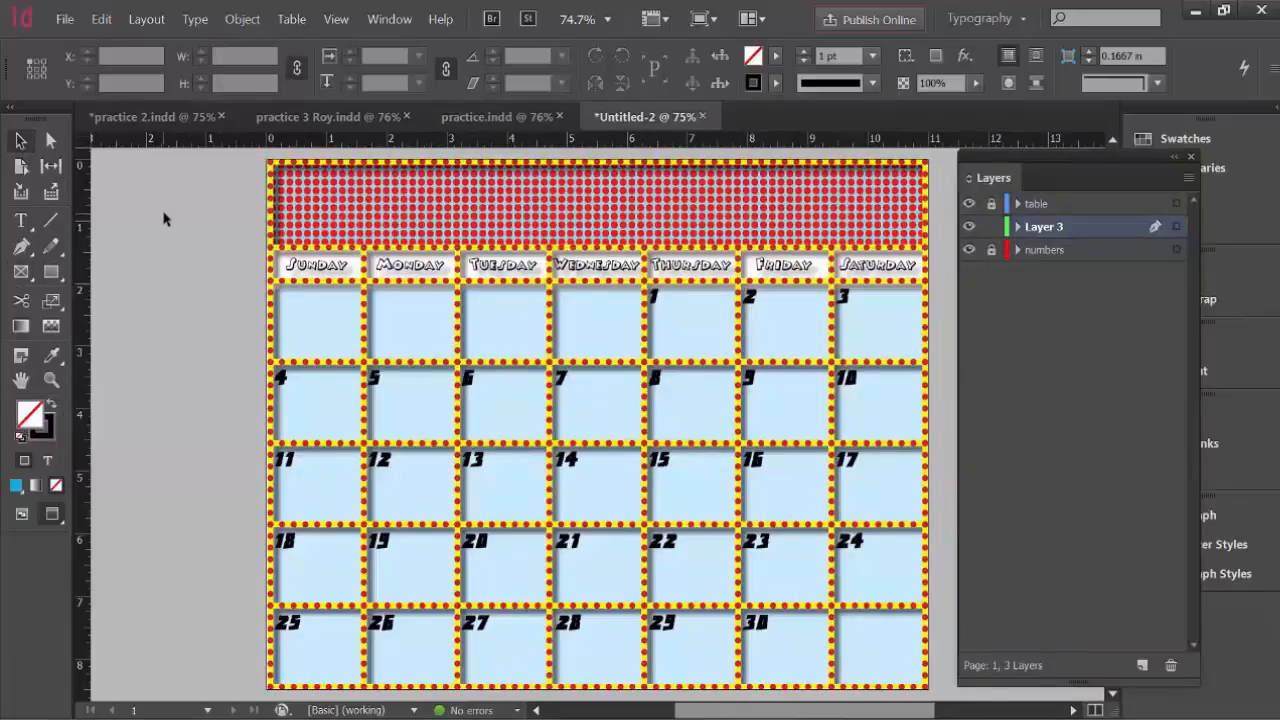
click(546, 204)
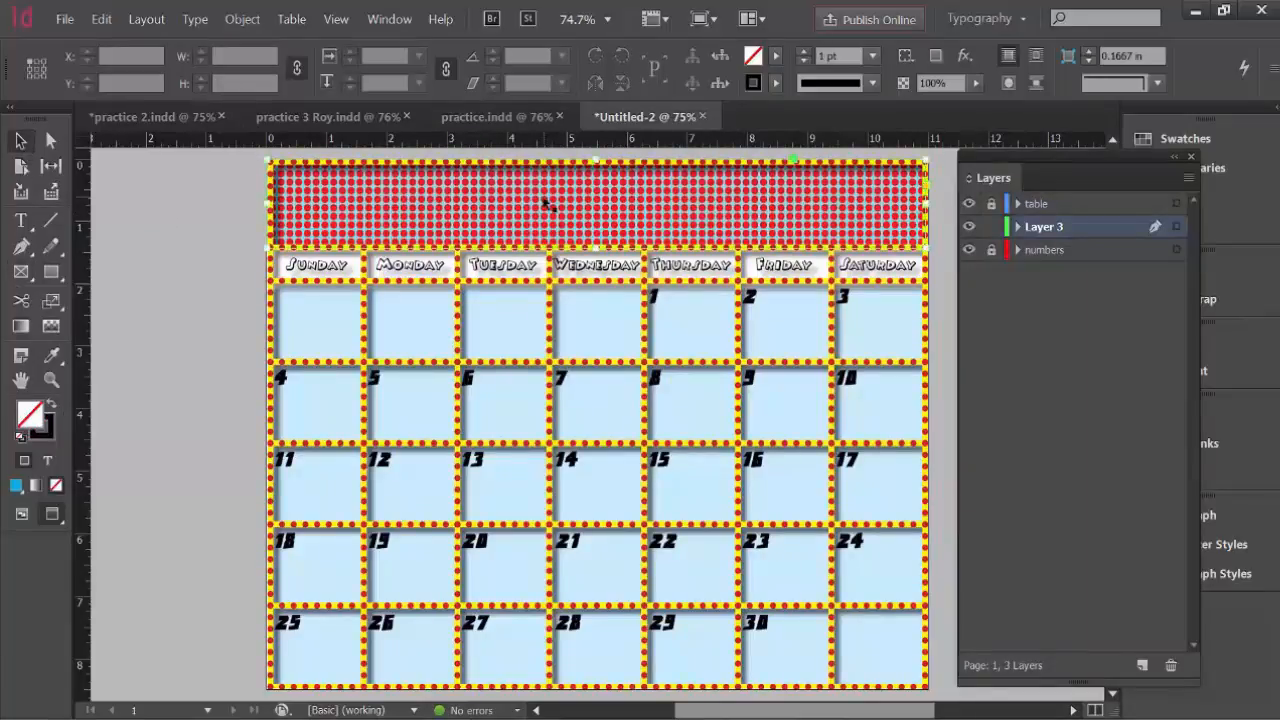
click(977, 82)
drag(979, 104, 942, 103)
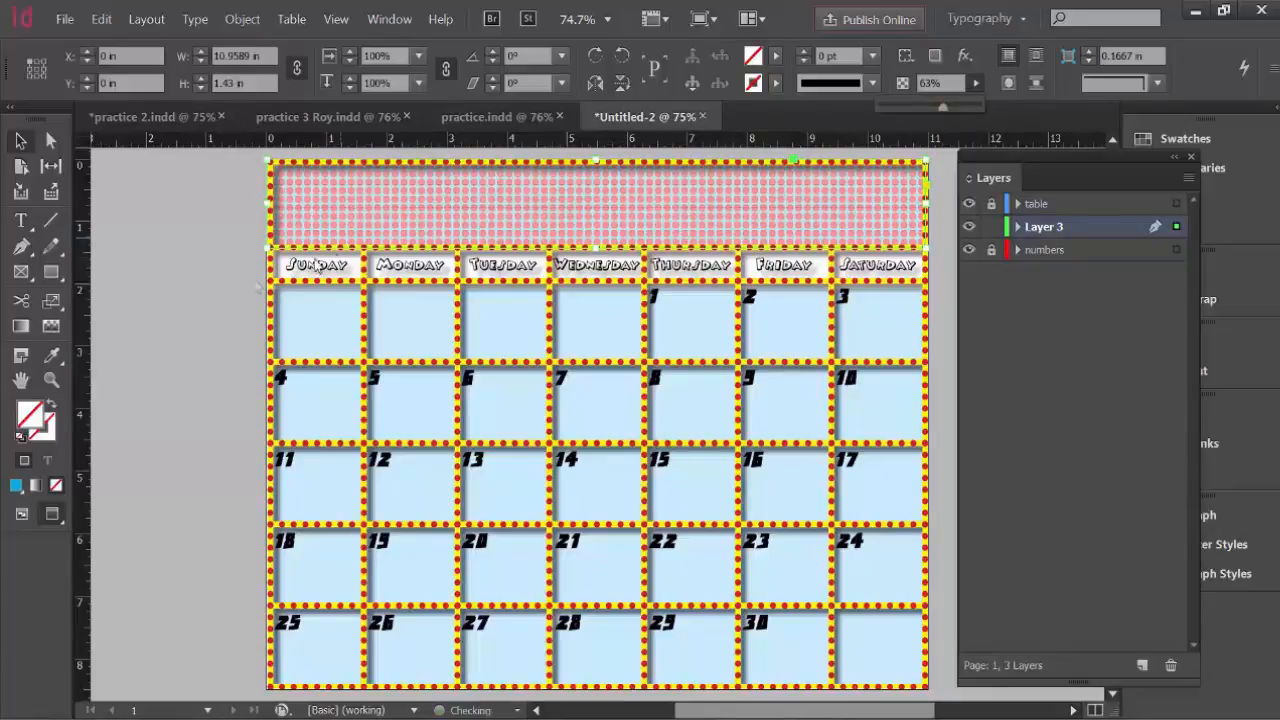
click(20, 141)
click(179, 252)
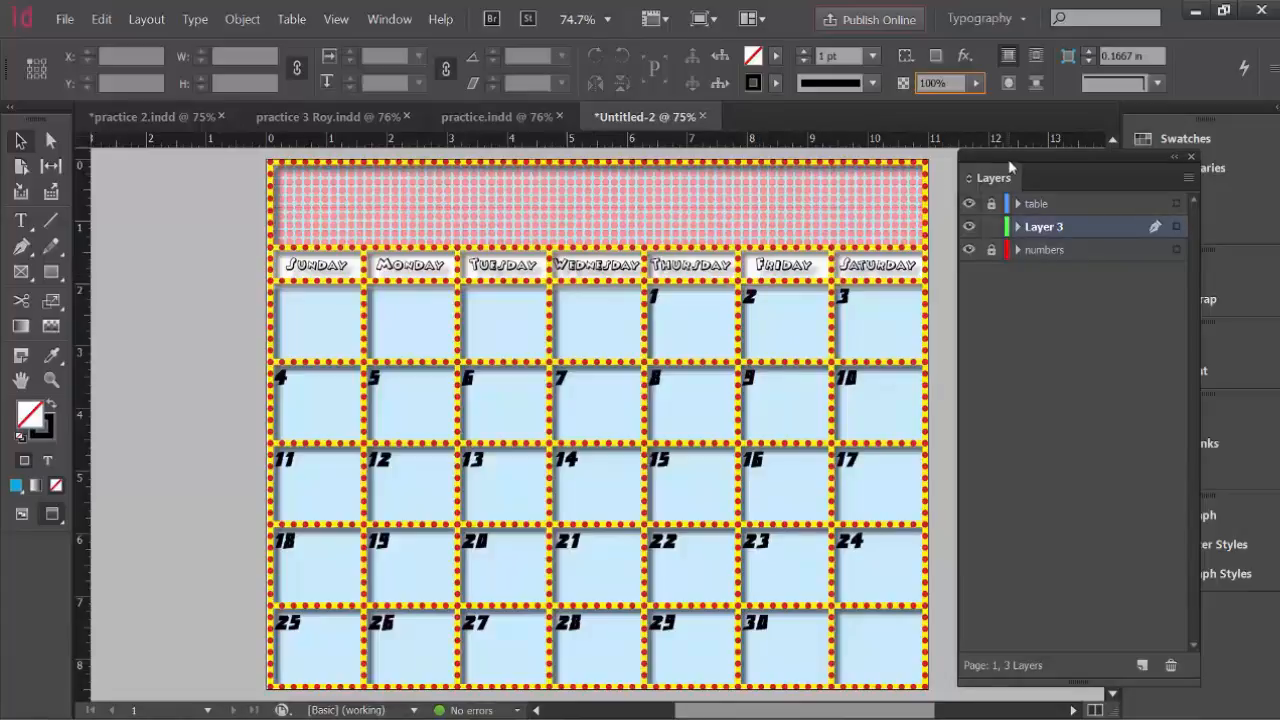
- Embed the linked new pattern.ai file in the calendar document
drag(1010, 167, 864, 173)
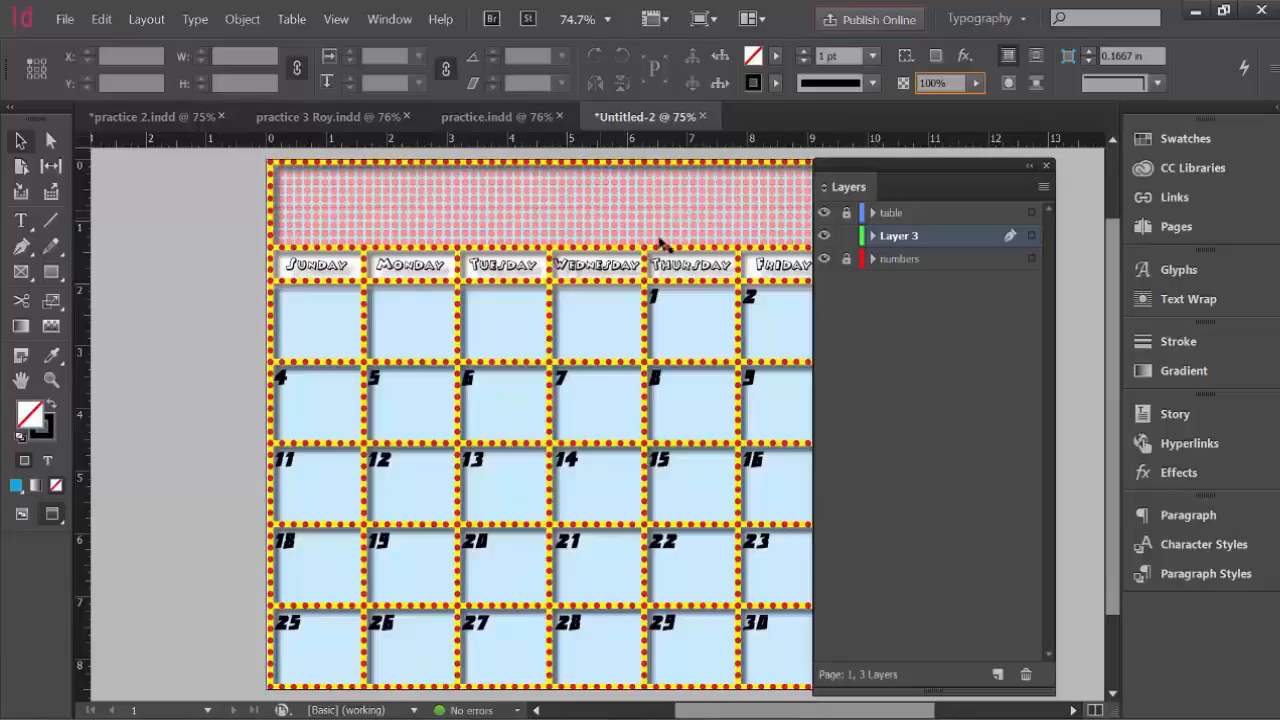
click(1180, 197)
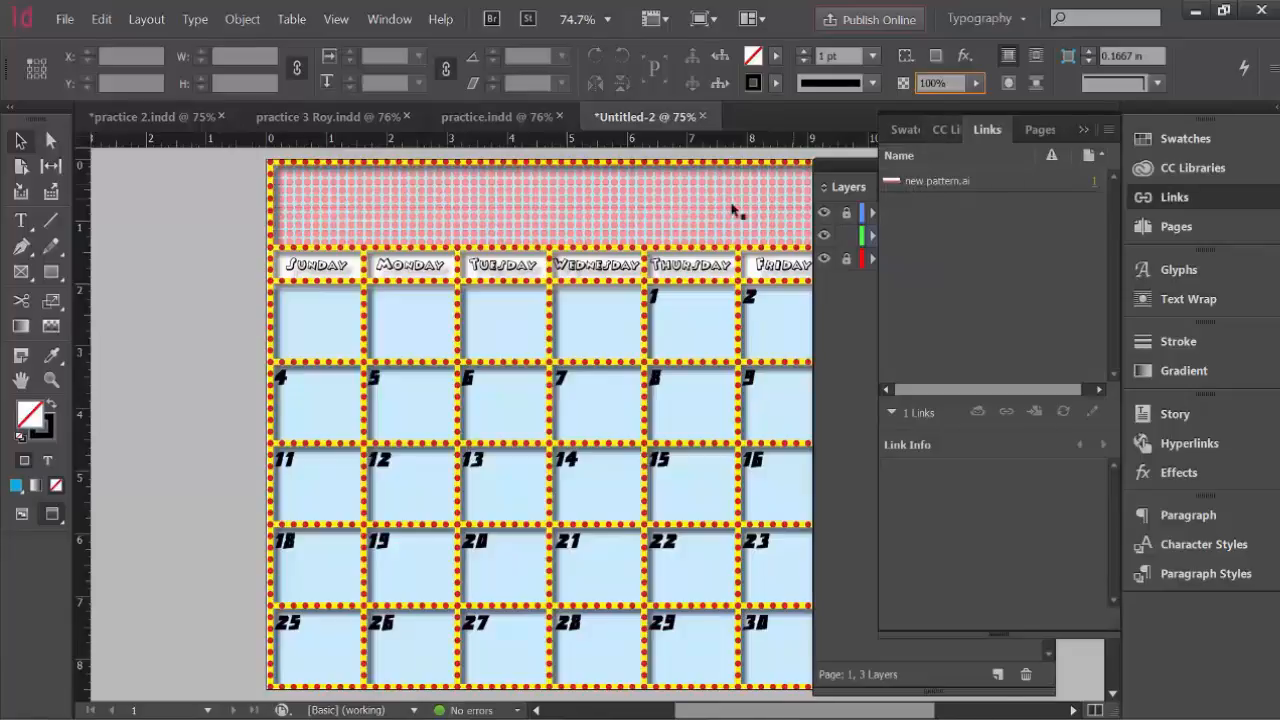
click(1000, 181)
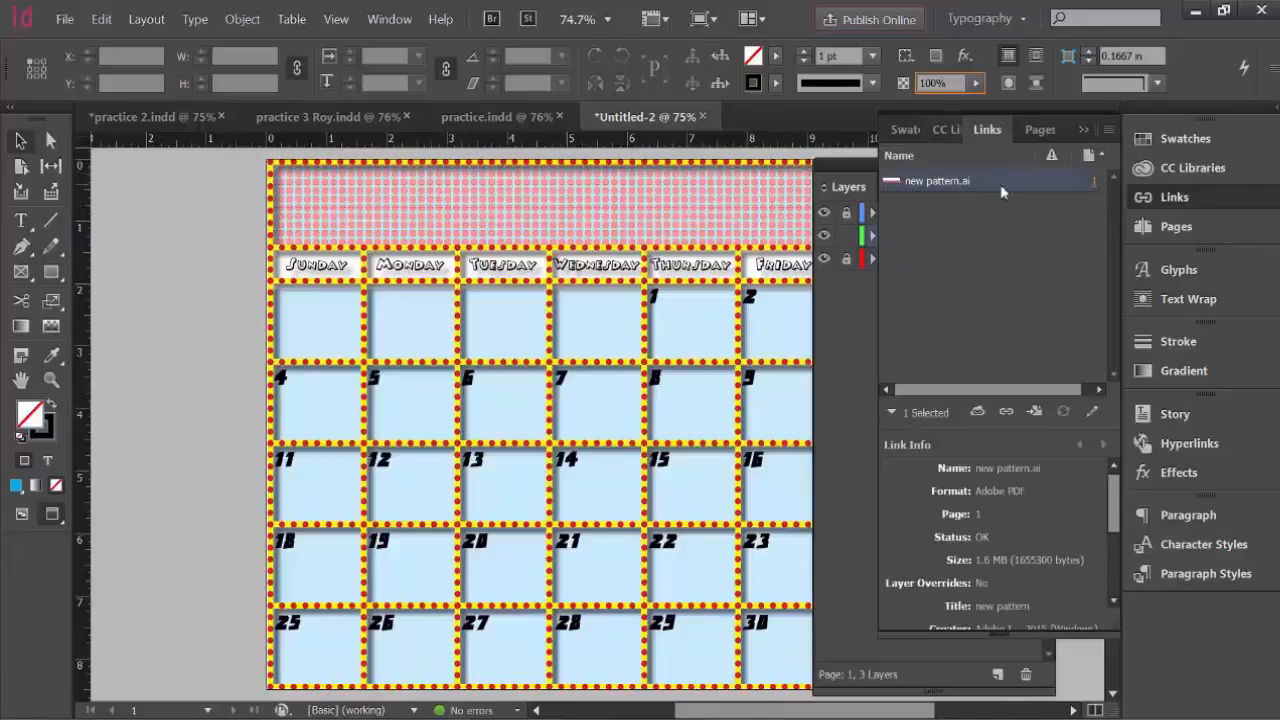
right_click(1003, 185)
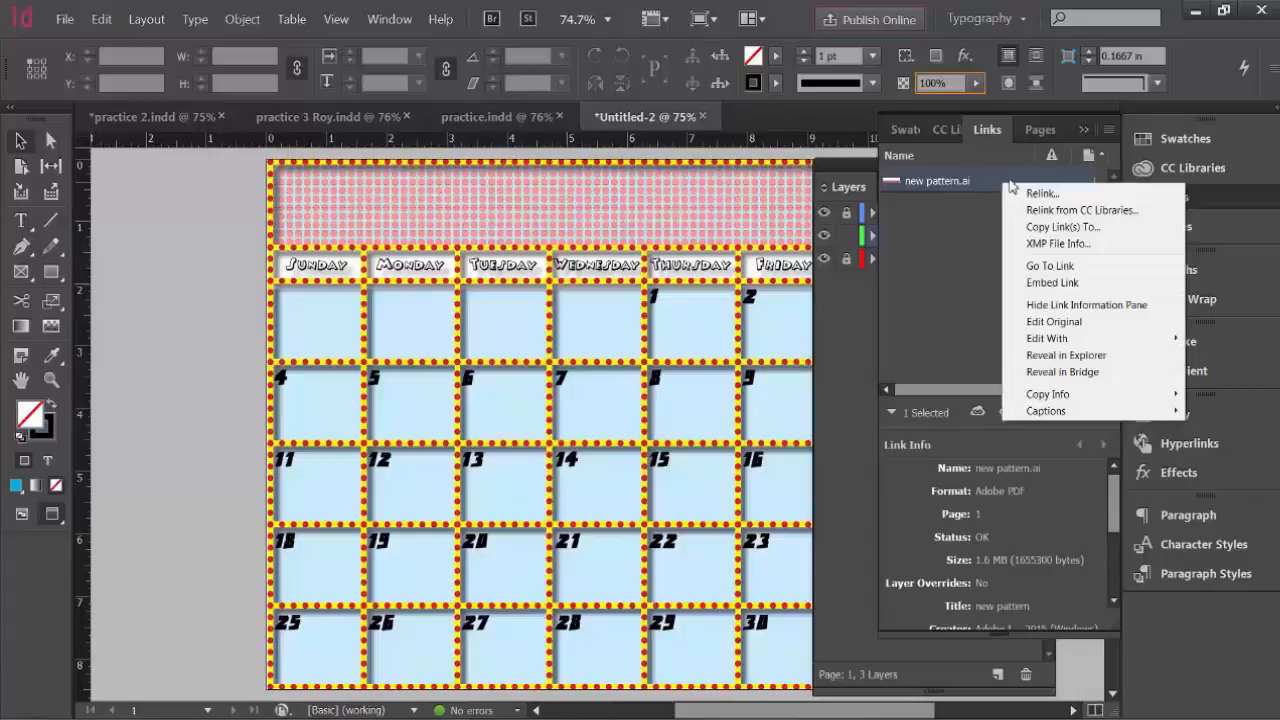
click(1043, 285)
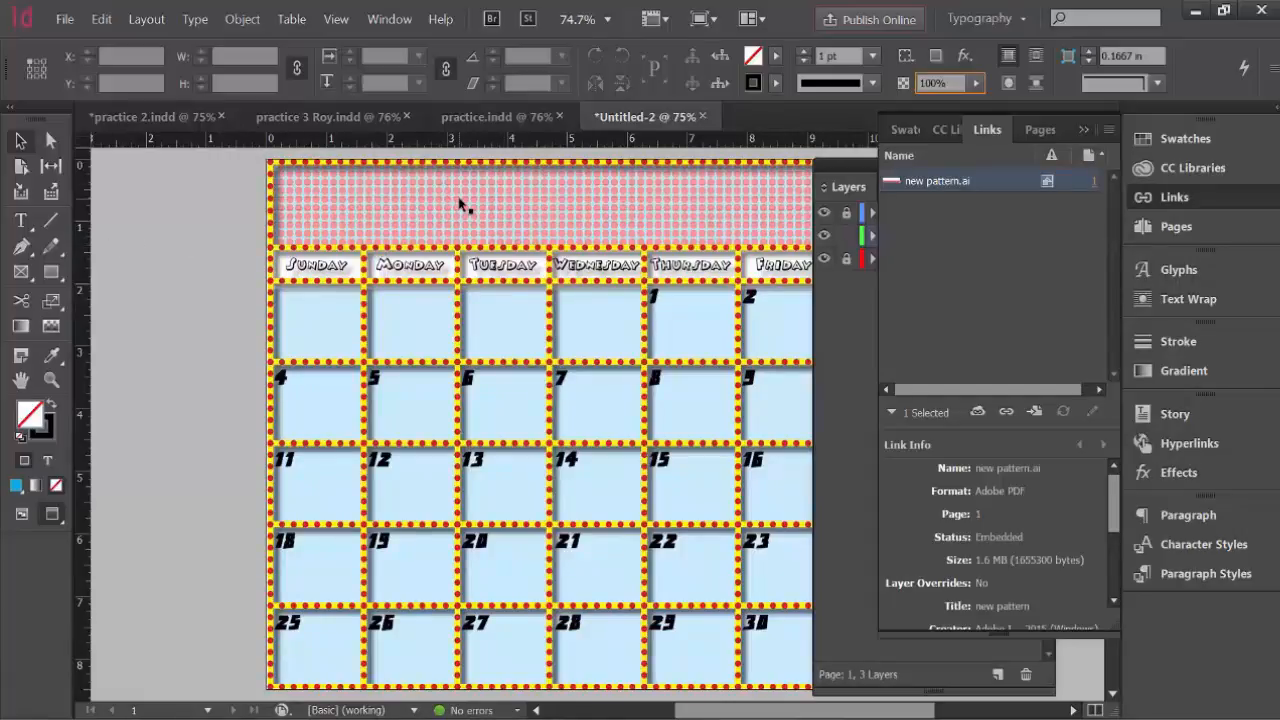
click(987, 138)
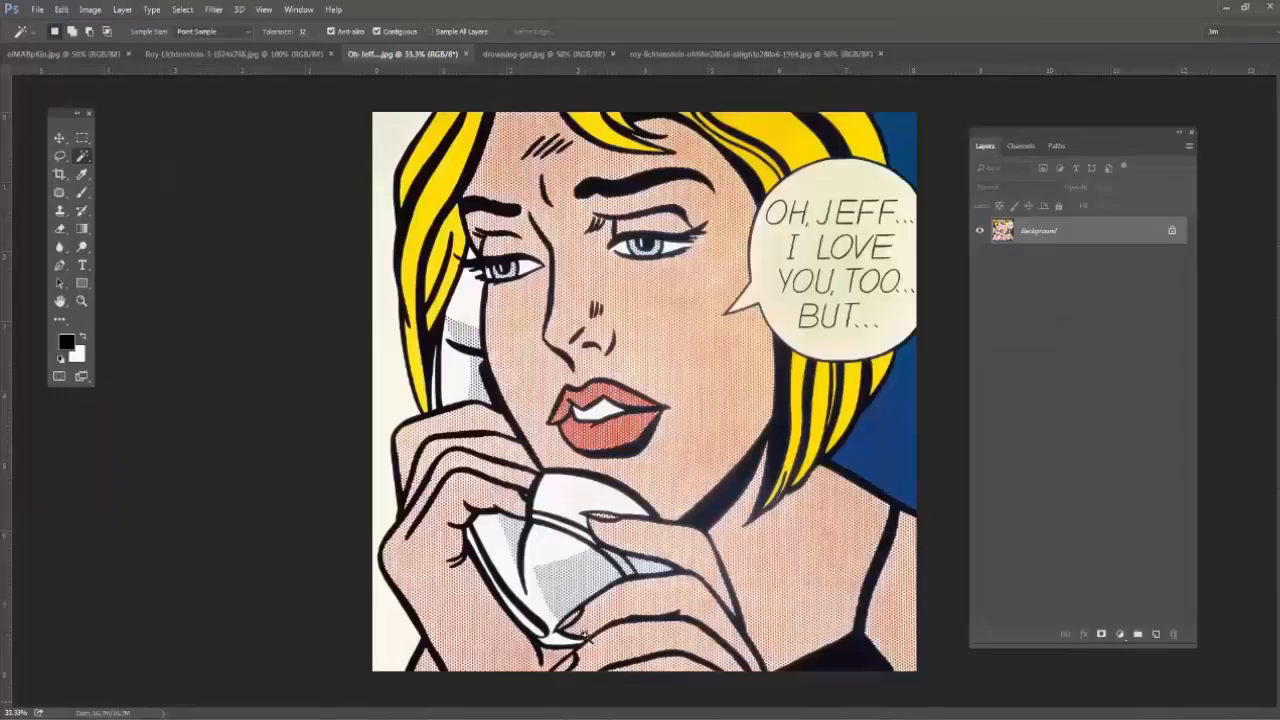
- In the speech bubble image, select the white background around the bubble with the Magic Wand and invert the selection
click(62, 53)
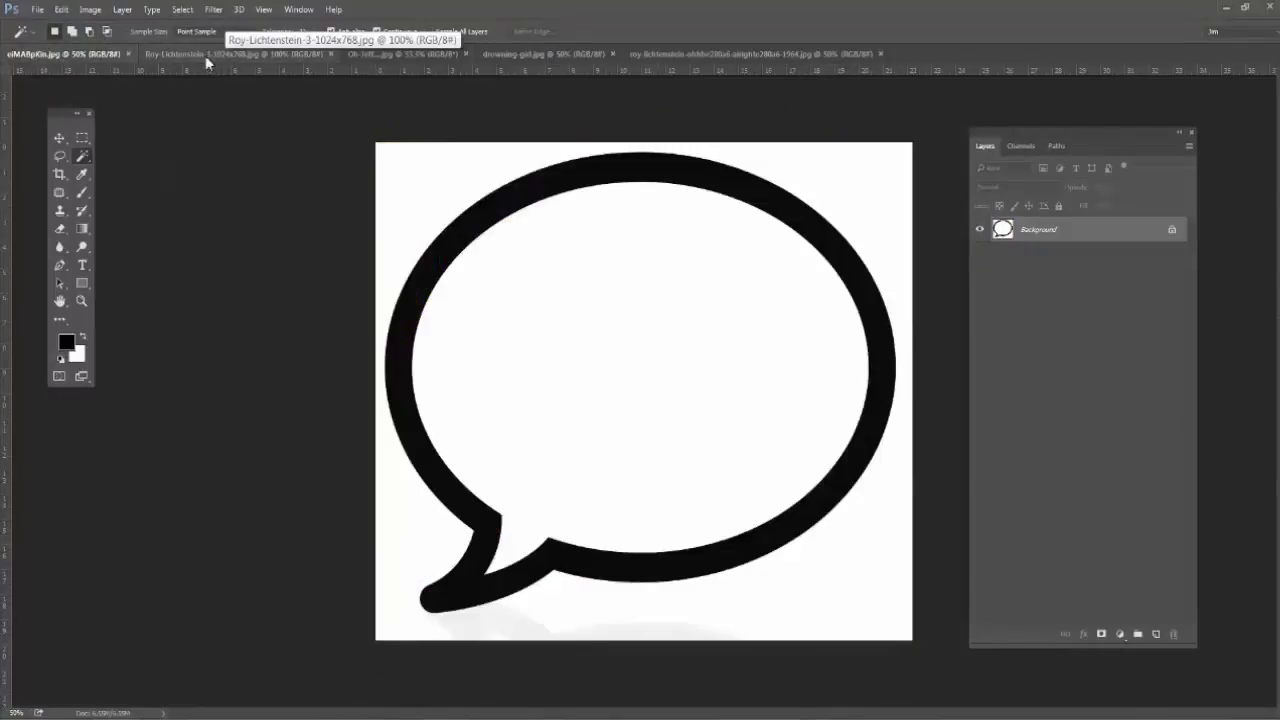
click(262, 53)
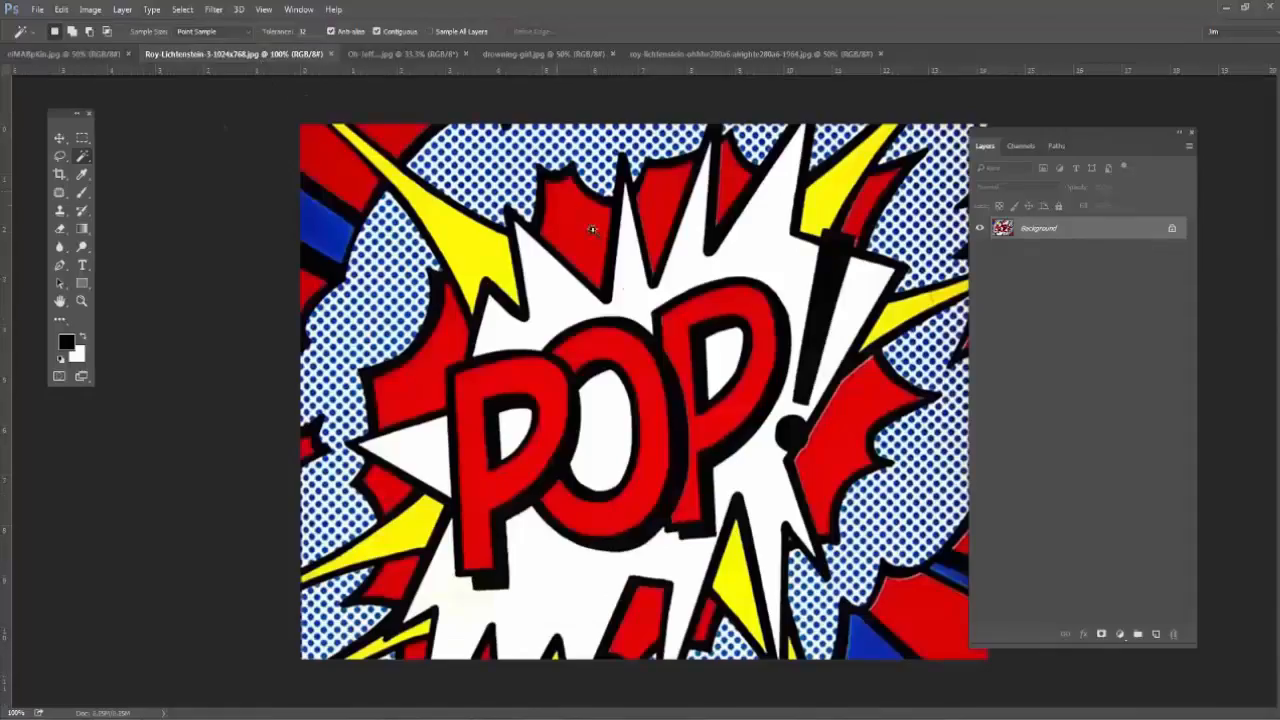
click(525, 54)
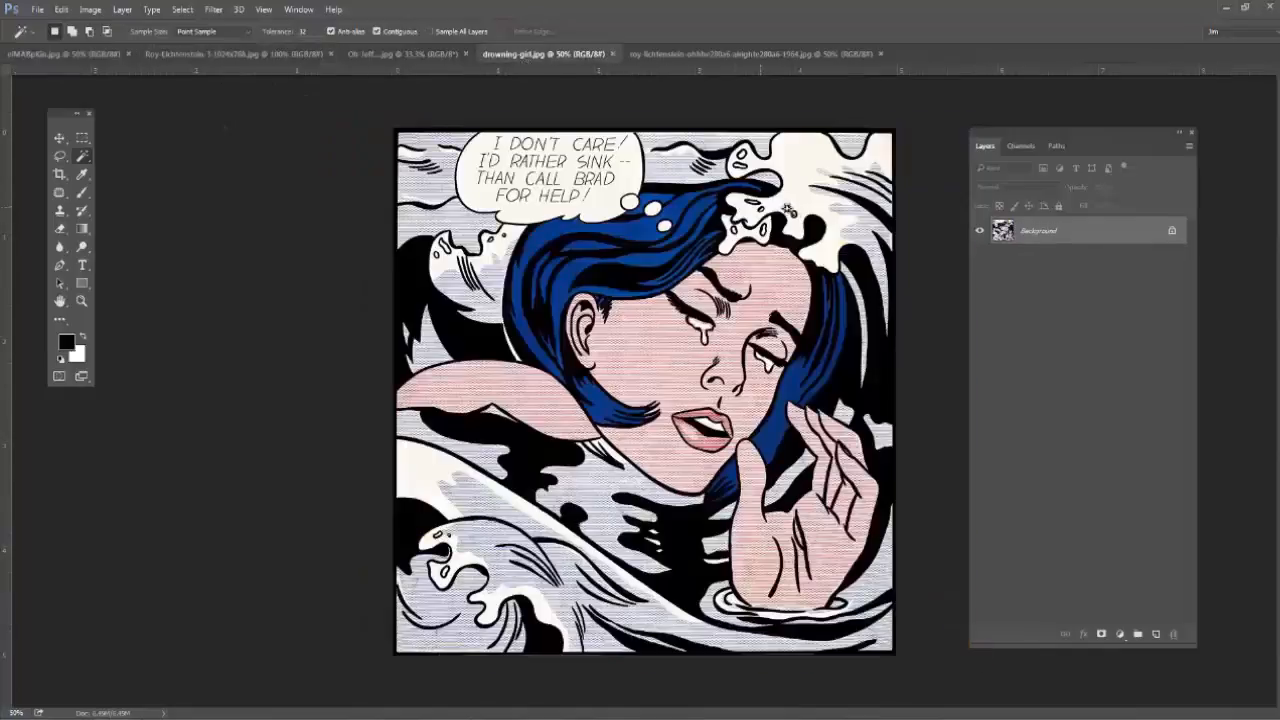
click(66, 54)
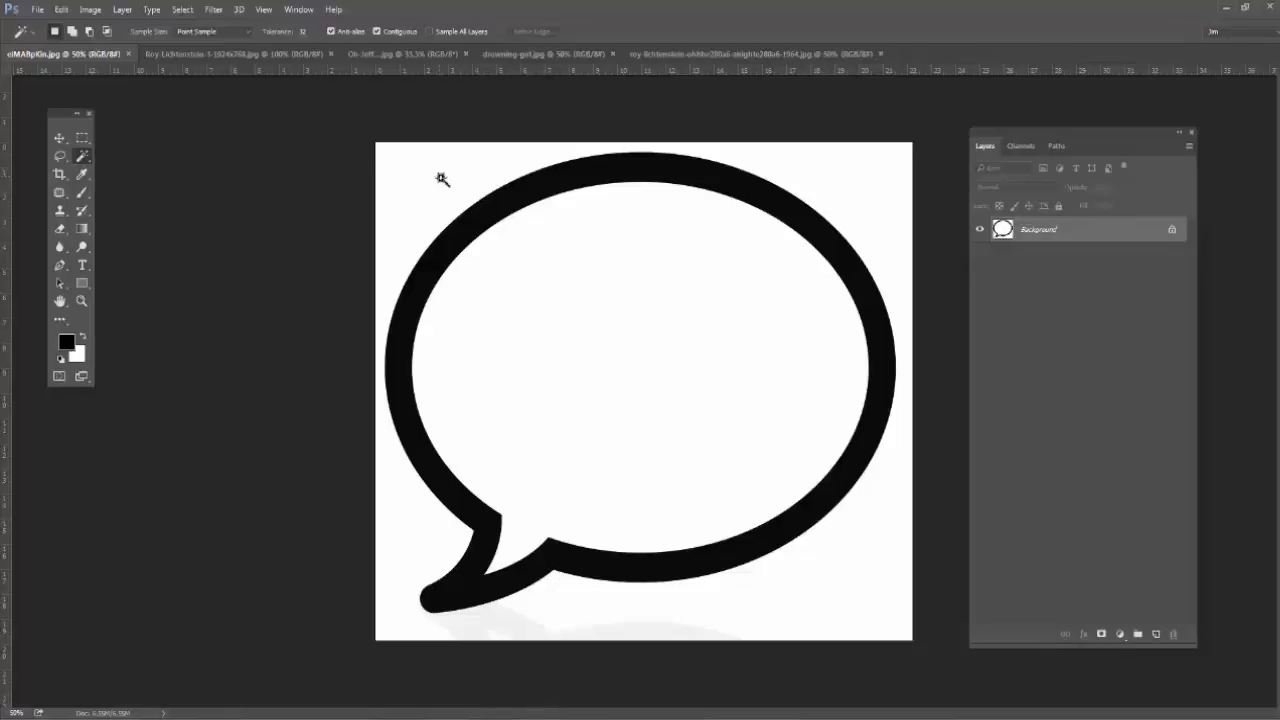
click(441, 178)
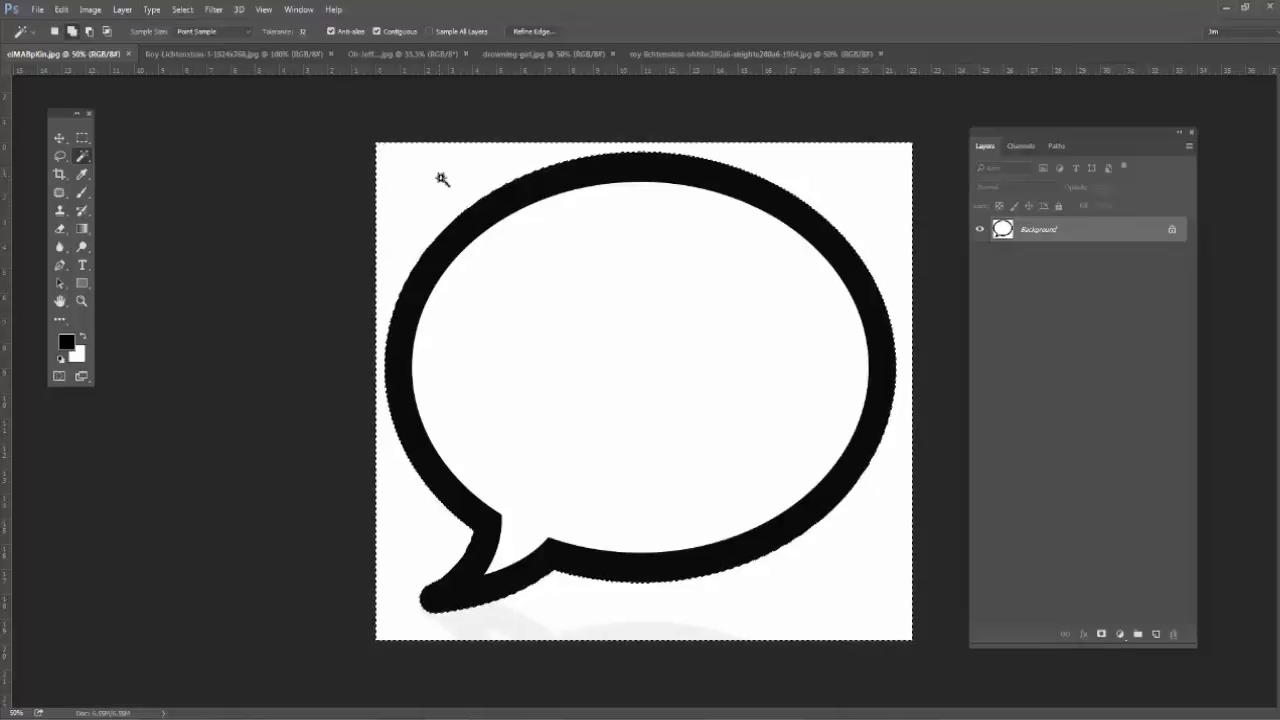
key(ctrl+shift+i)
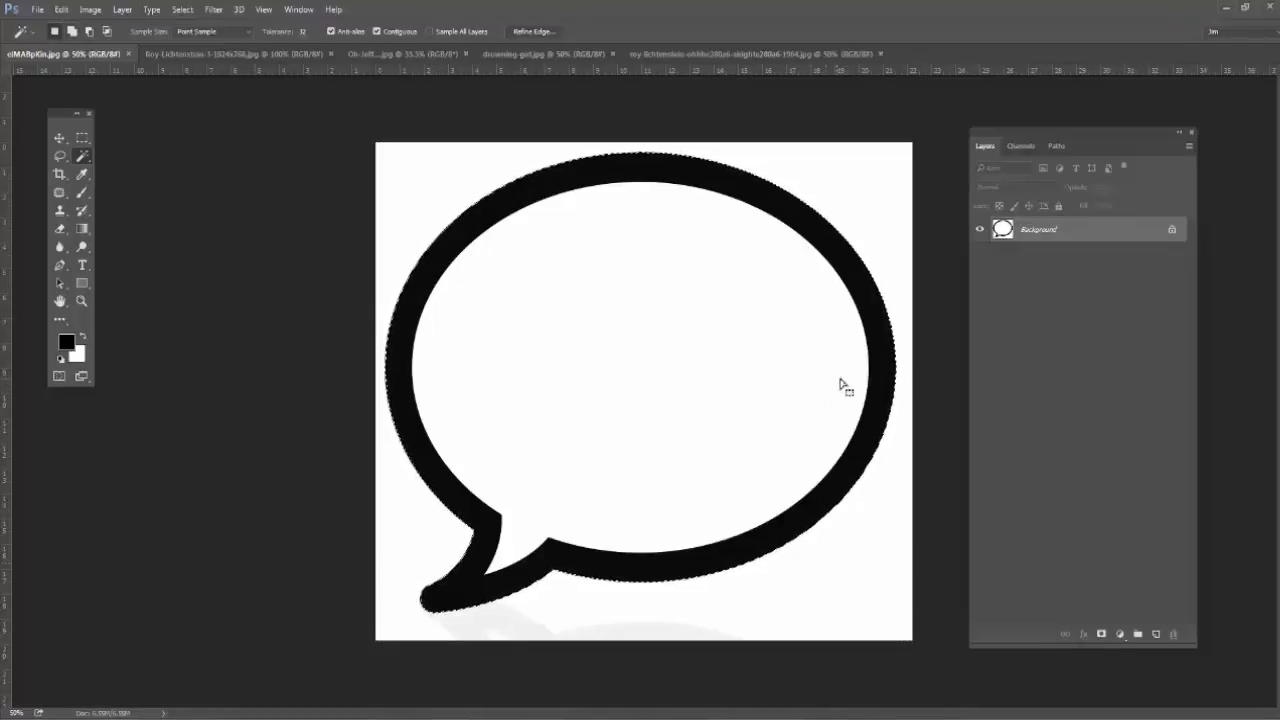
- Convert the bubble selection into a work path with a tolerance of 2.0 pixels and save it as Path 1
click(1055, 148)
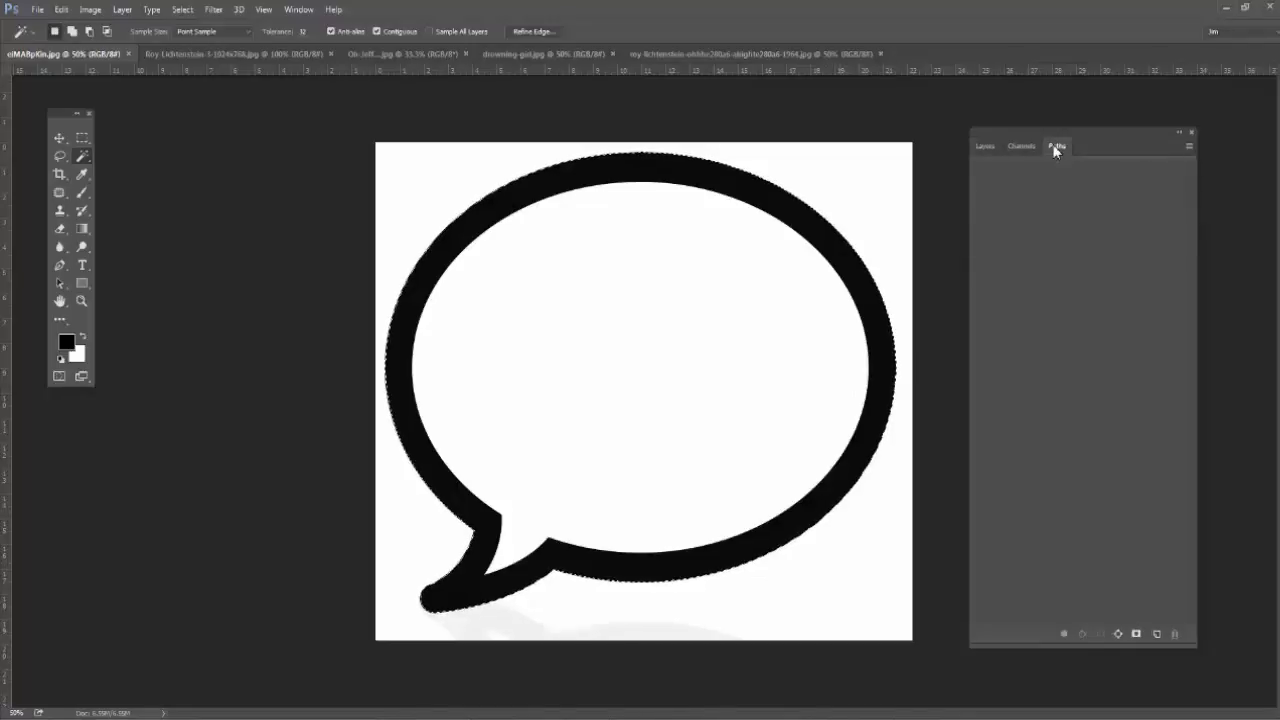
click(1189, 147)
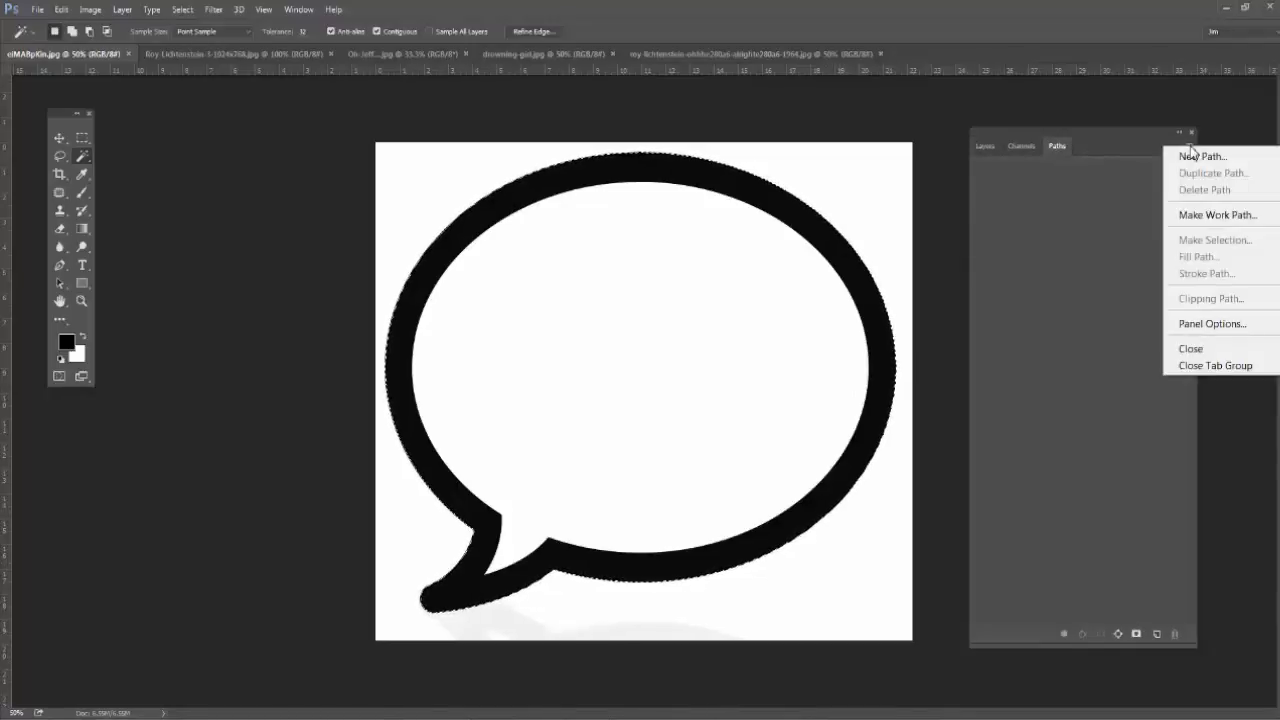
click(1201, 219)
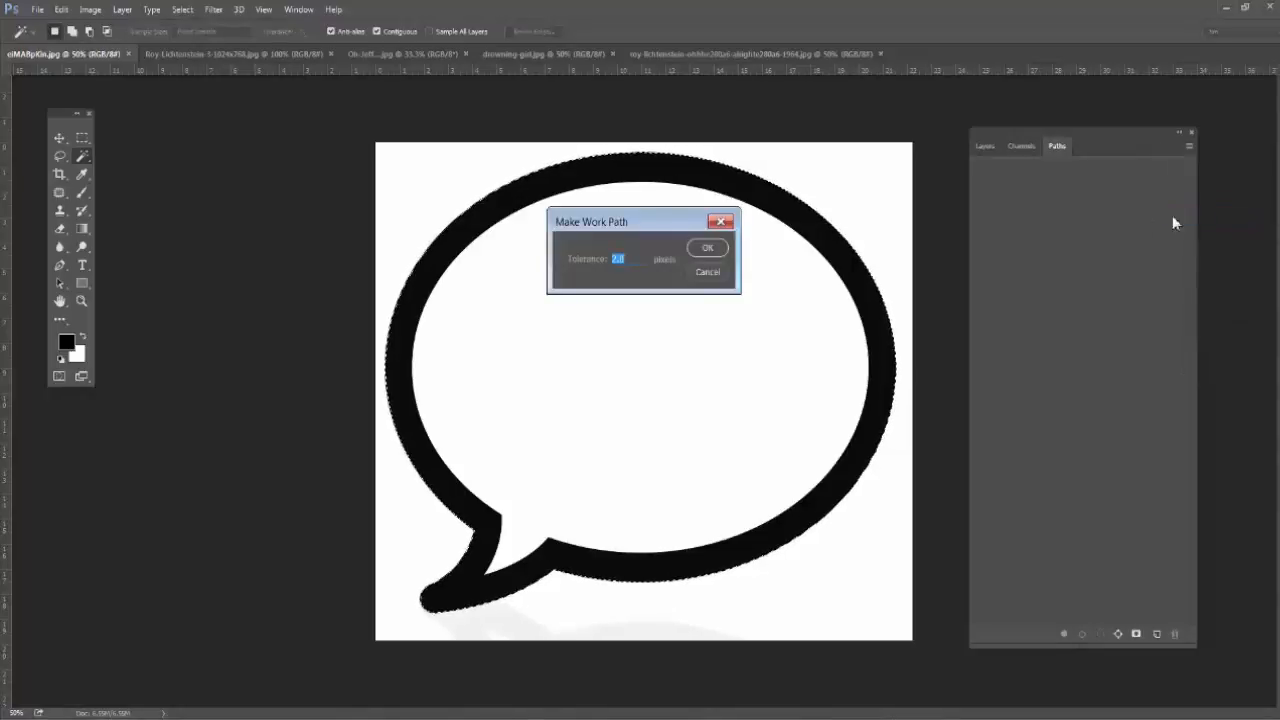
click(707, 250)
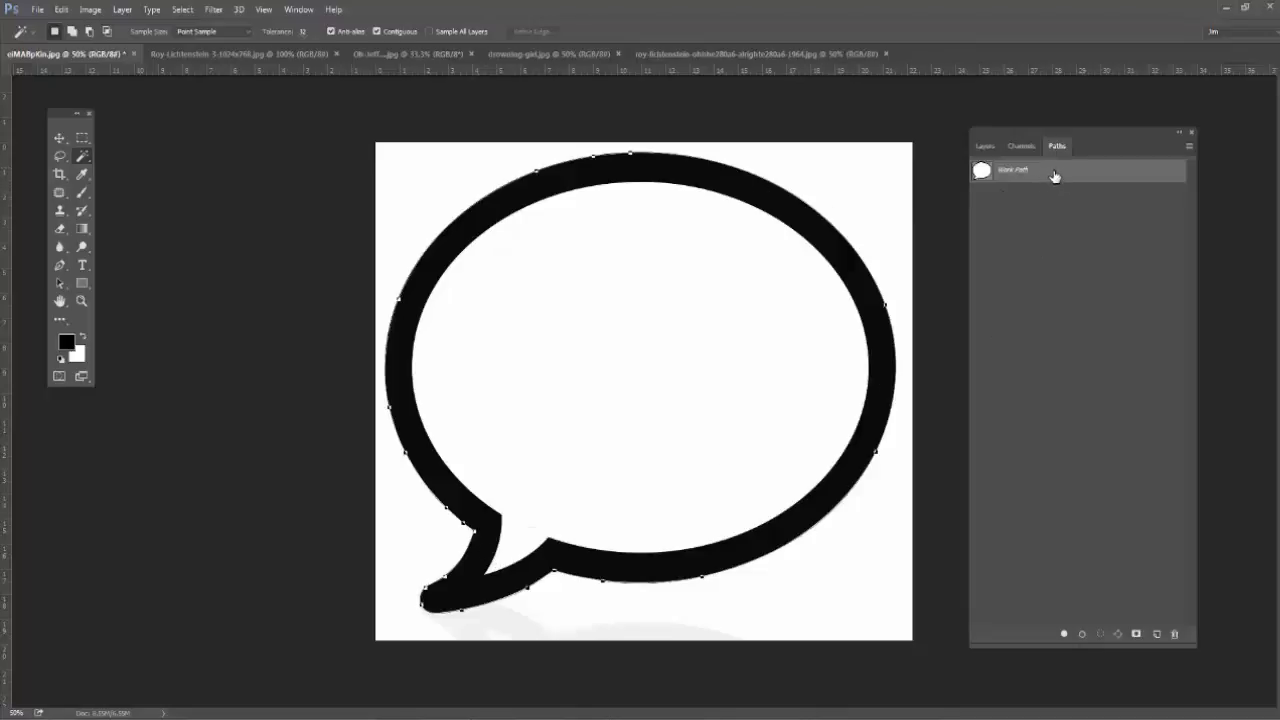
double_click(1076, 177)
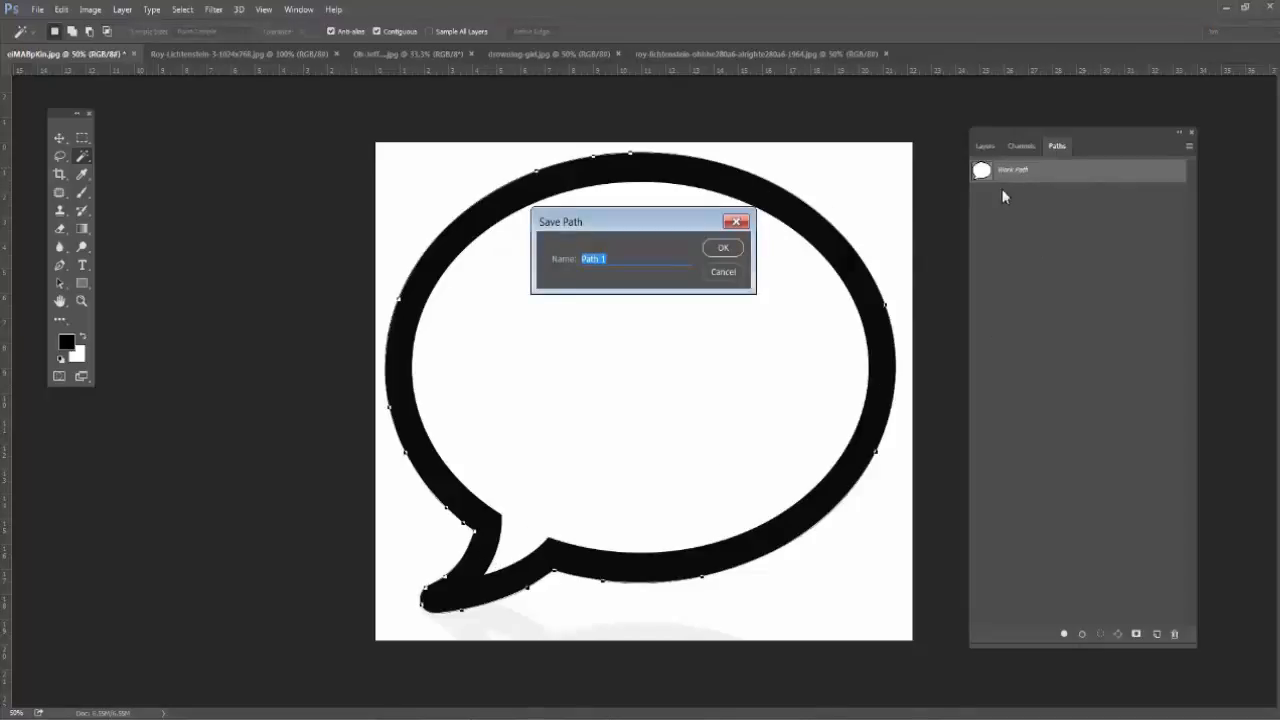
click(724, 250)
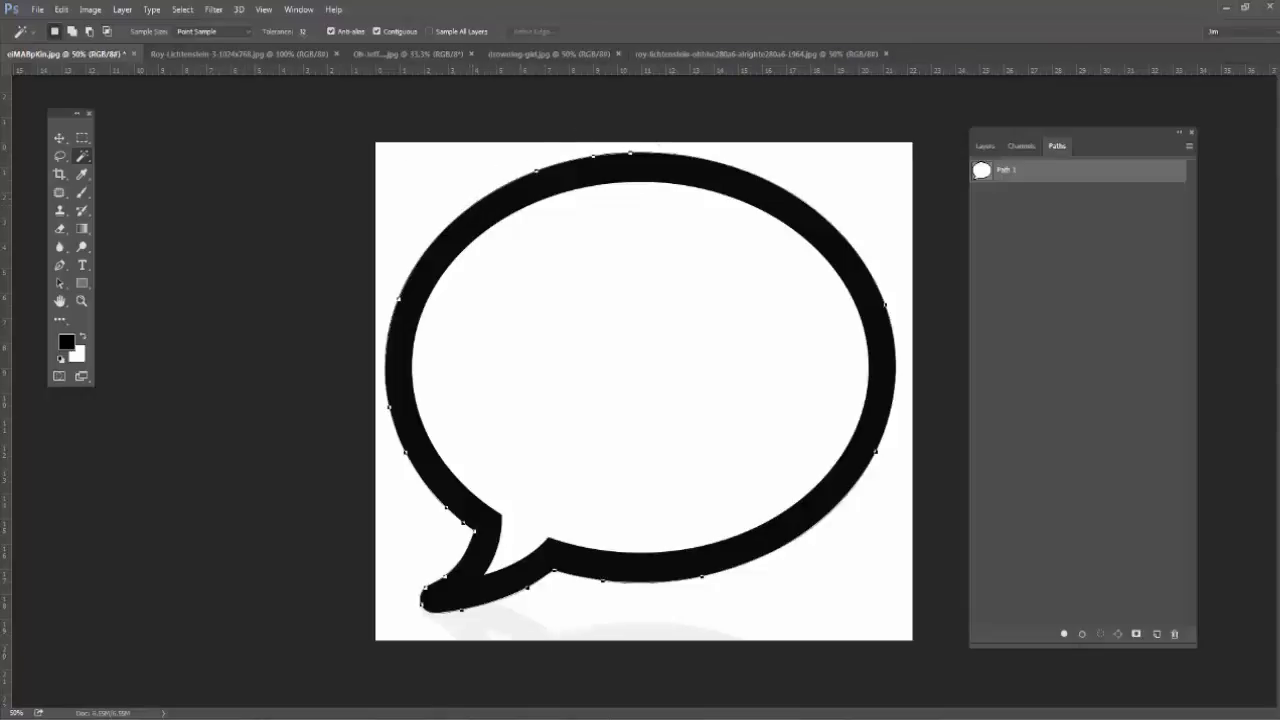
- In the speech bubble's image size settings, turn off resampling and set the resolution to 300 pixels/inch
click(800, 705)
click(87, 10)
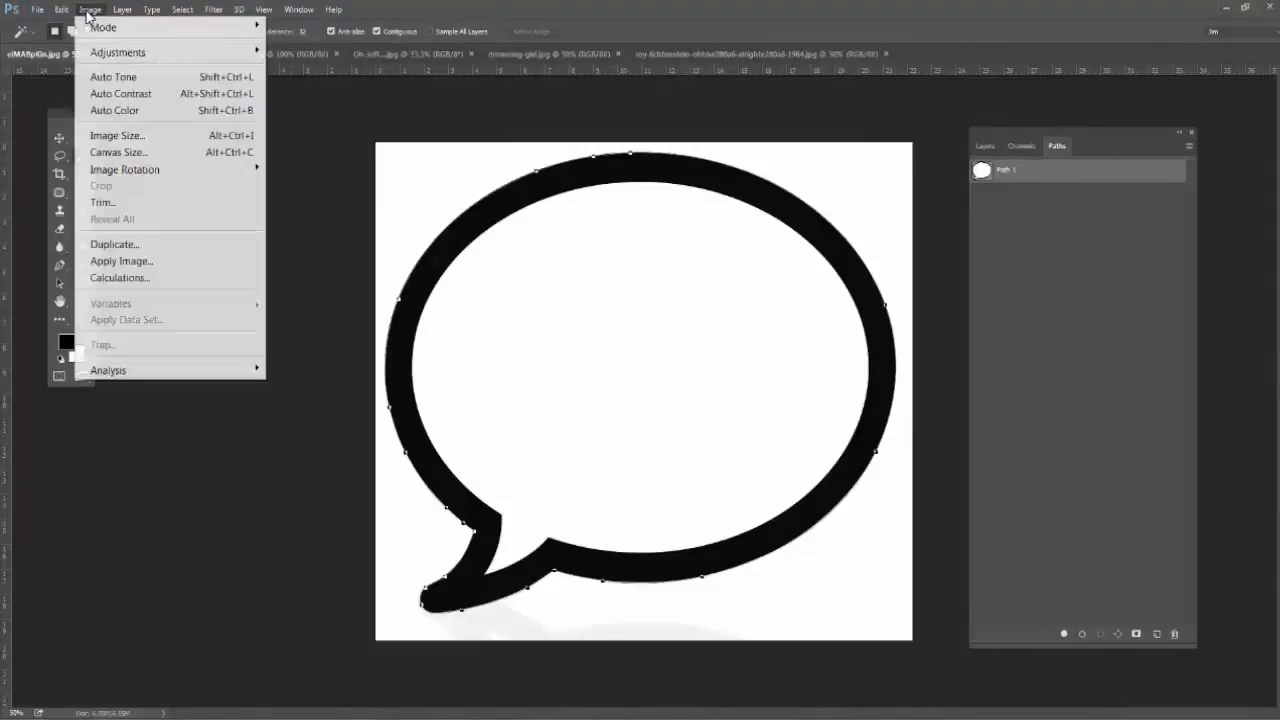
click(118, 142)
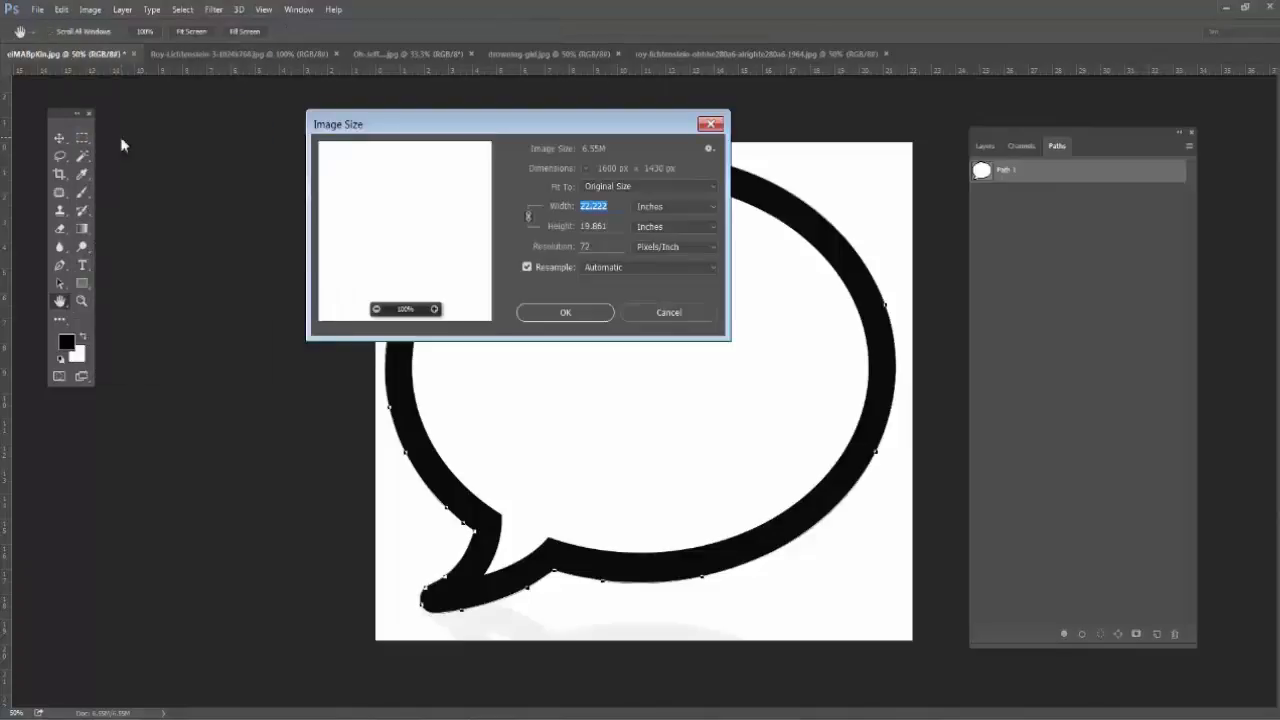
click(528, 268)
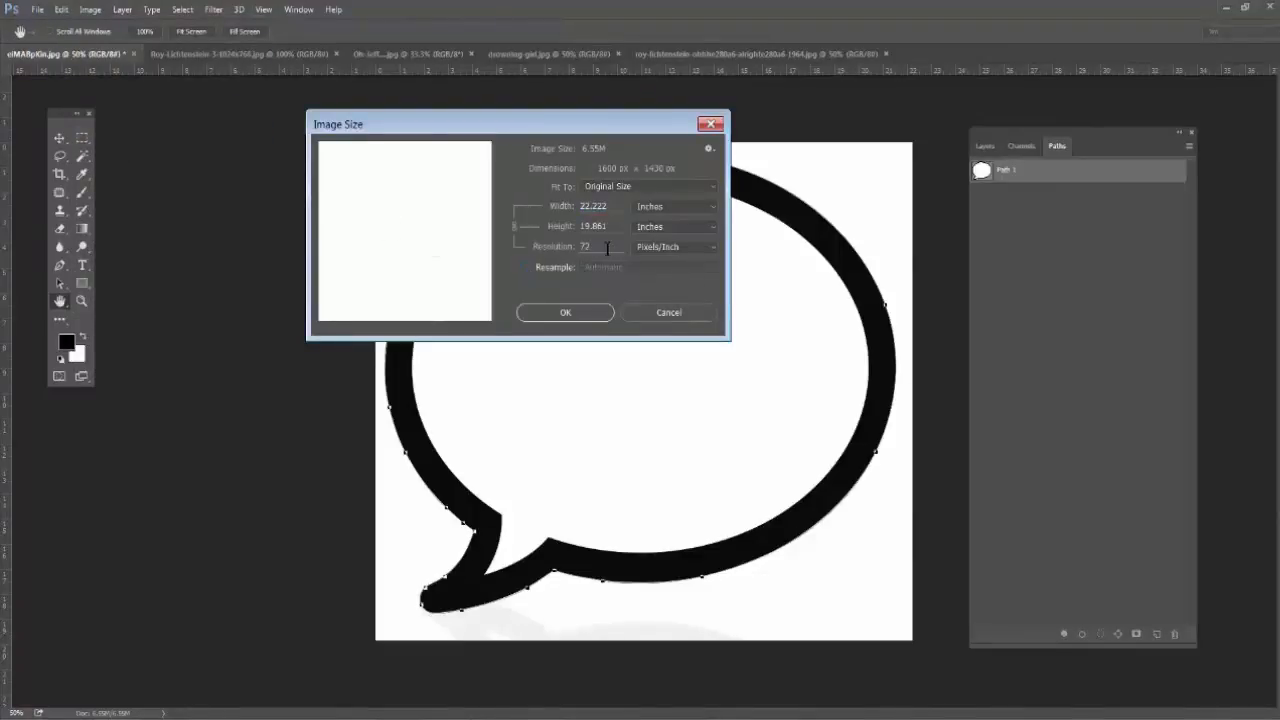
double_click(607, 249)
click(603, 249)
drag(600, 247, 558, 242)
text(300)
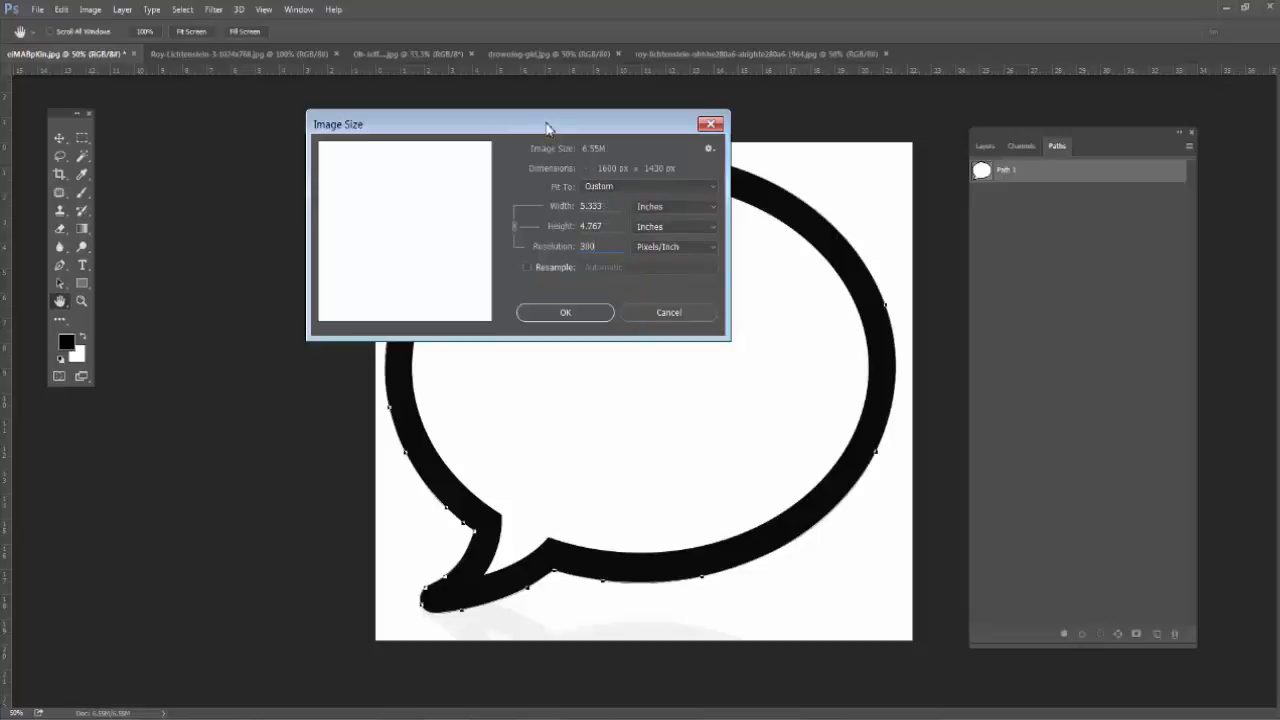
drag(549, 131, 535, 238)
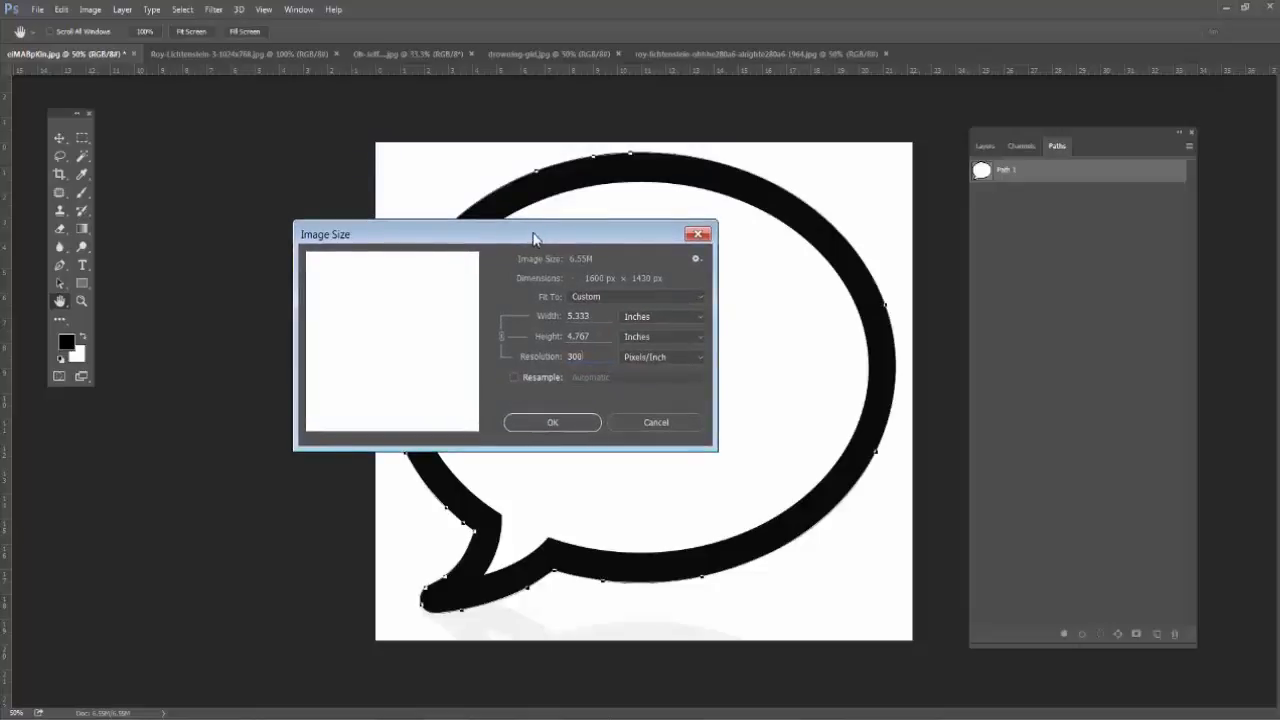
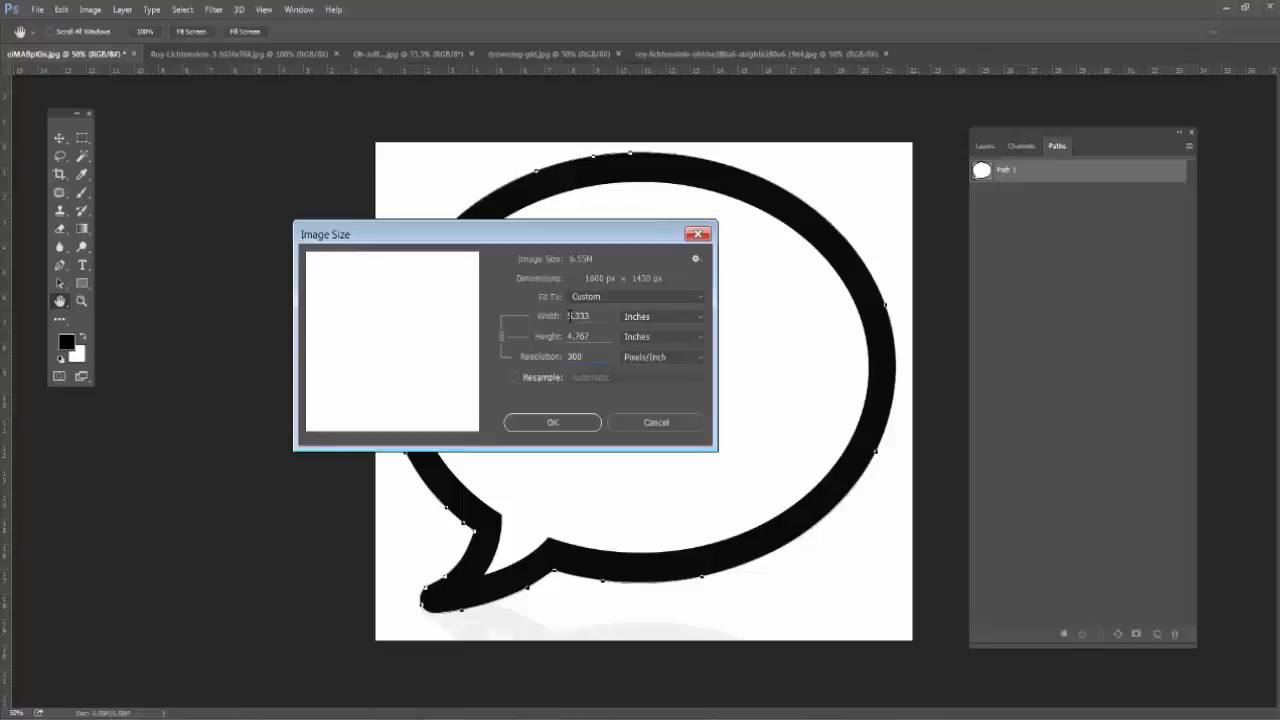
- Turn resampling back on, set the speech bubble image's height to 2 inches, and apply the resize
click(514, 377)
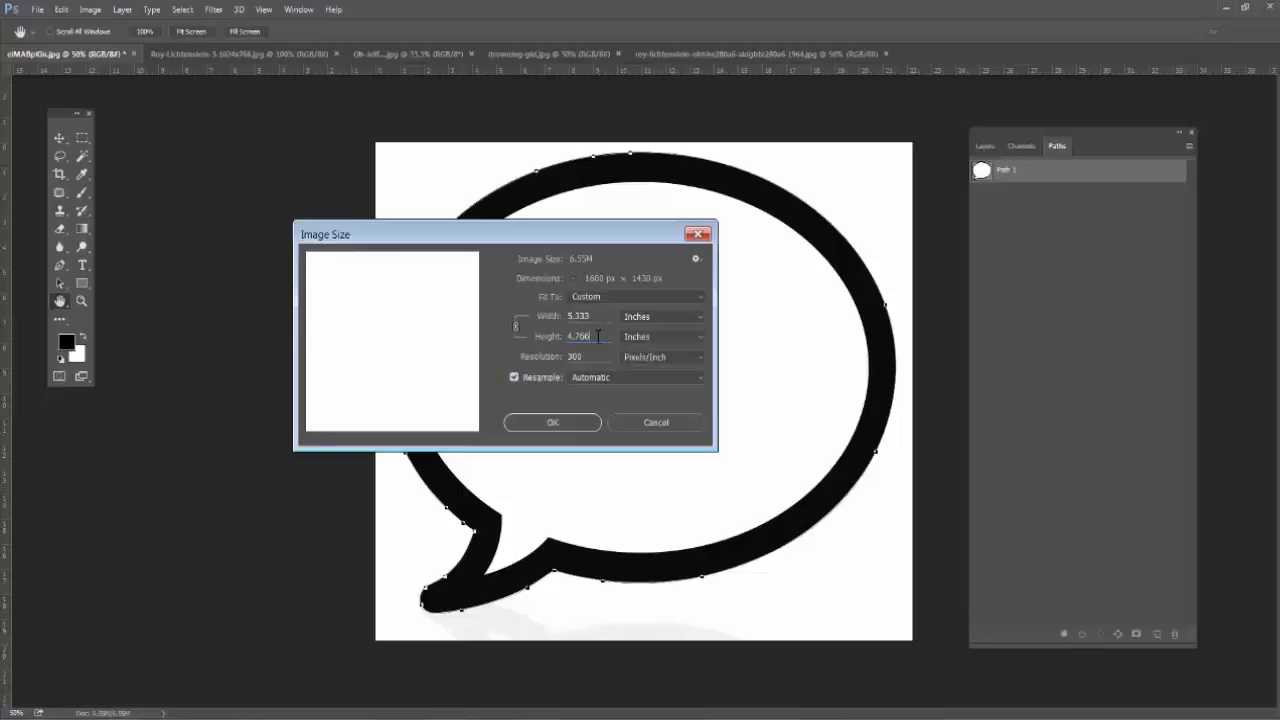
drag(598, 336, 557, 338)
text(2)
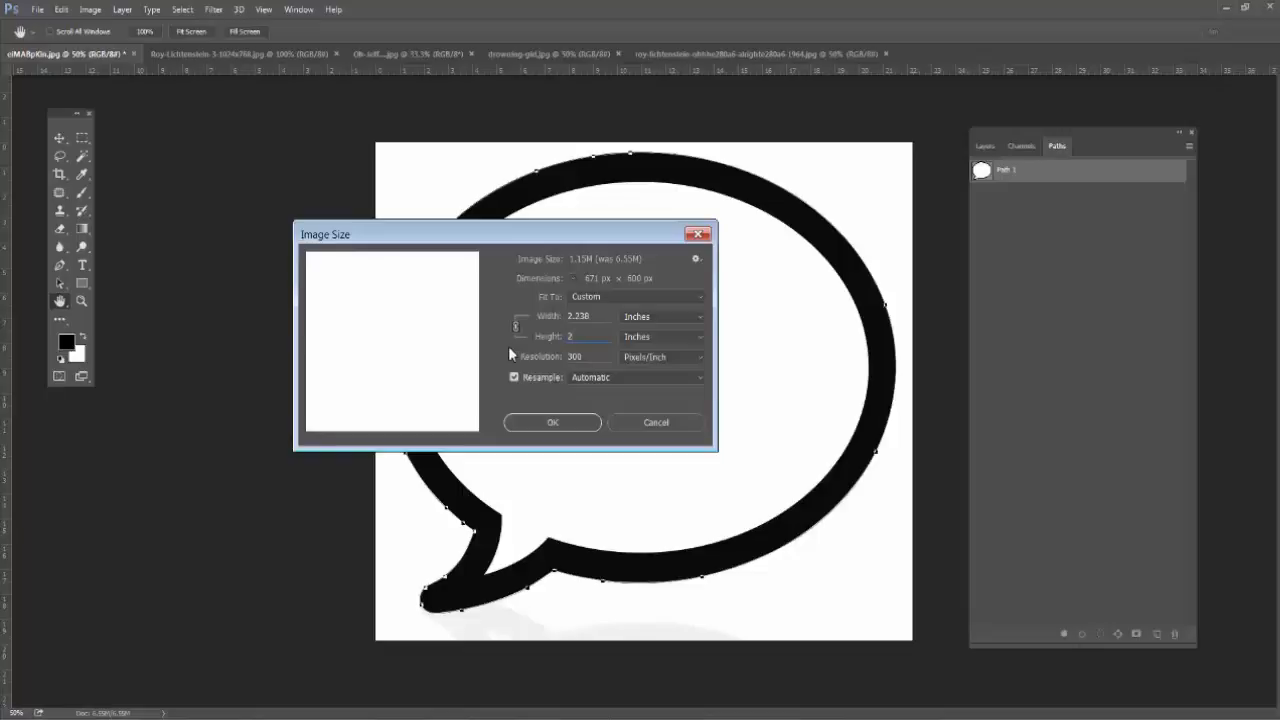
key(Return)
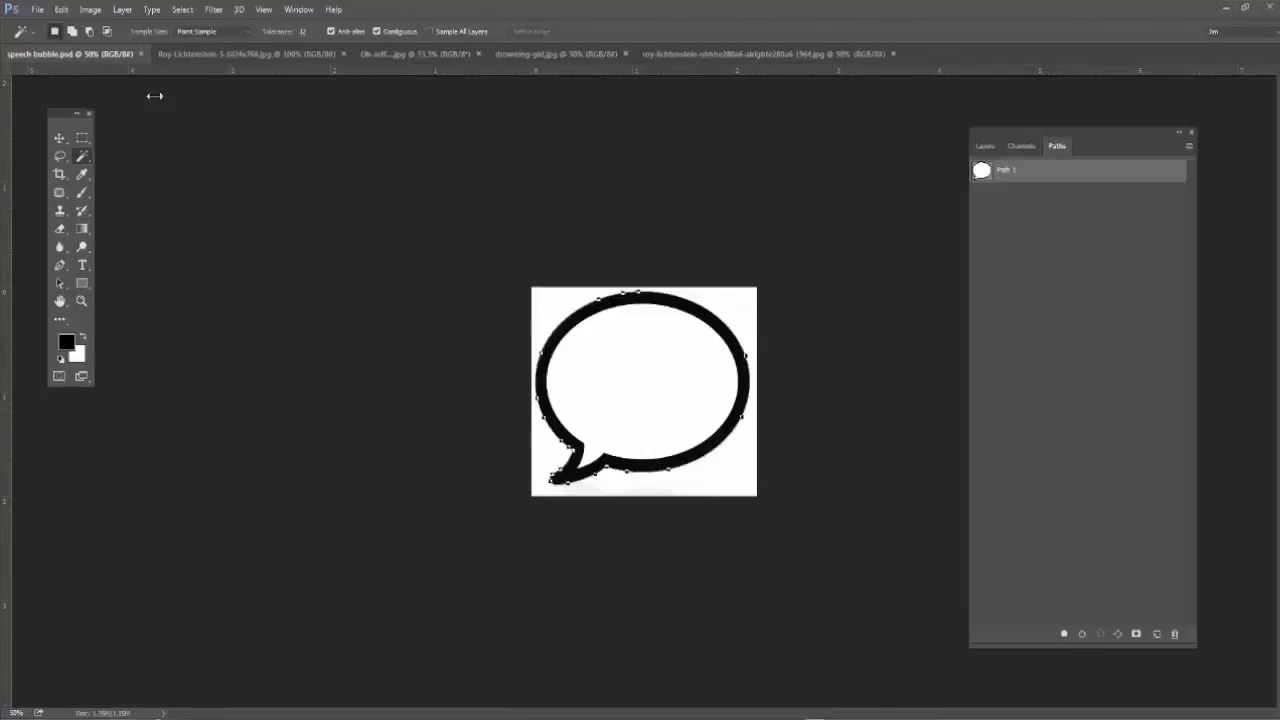
- Save the resized image in the Calendar folder as a Photoshop file named "speech bubble"
click(37, 9)
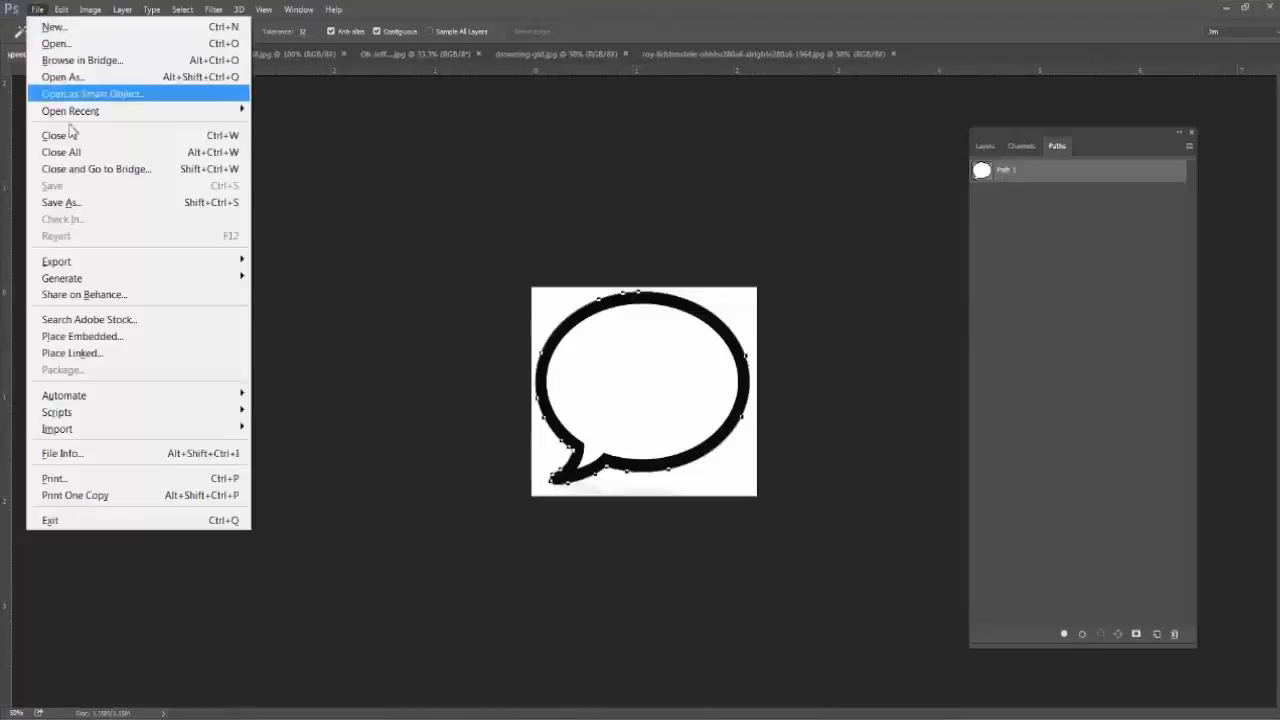
click(84, 205)
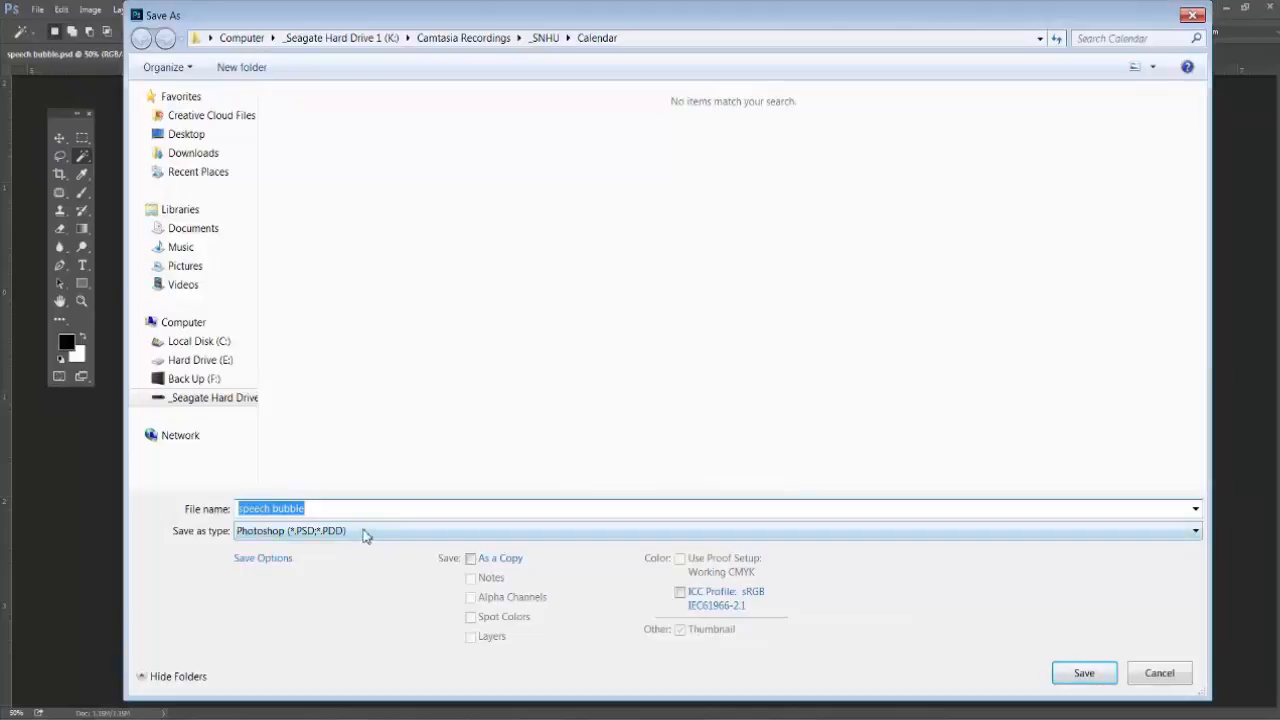
click(1084, 674)
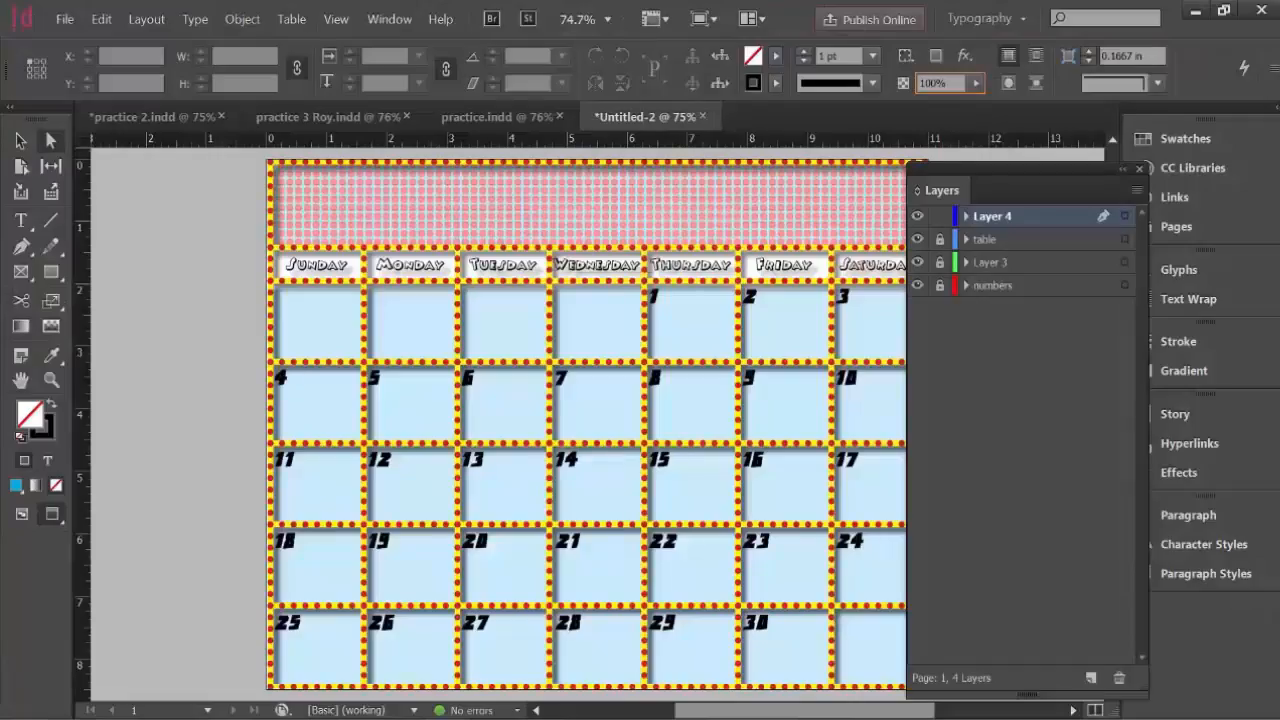
- Place the speech bubble Photoshop file over the calendar's first week, between Wednesday and Thursday, and undo the accidental nudge
click(64, 19)
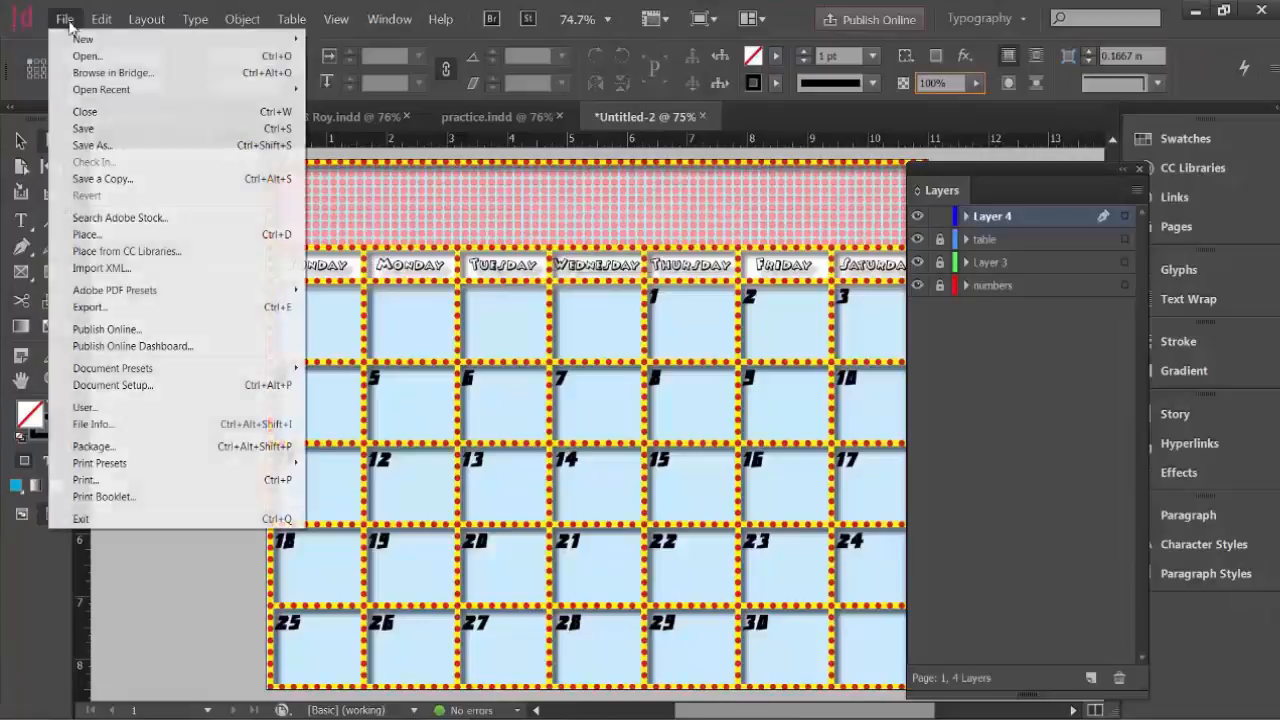
click(88, 237)
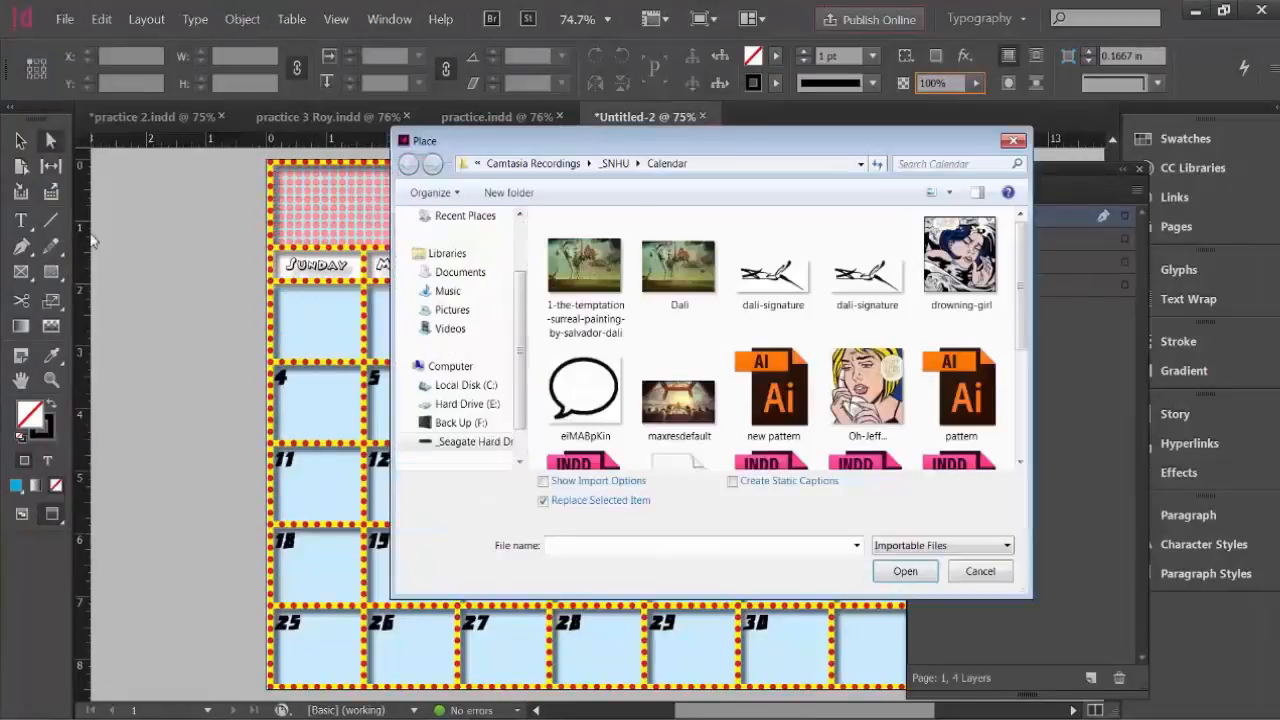
drag(1021, 258, 1021, 350)
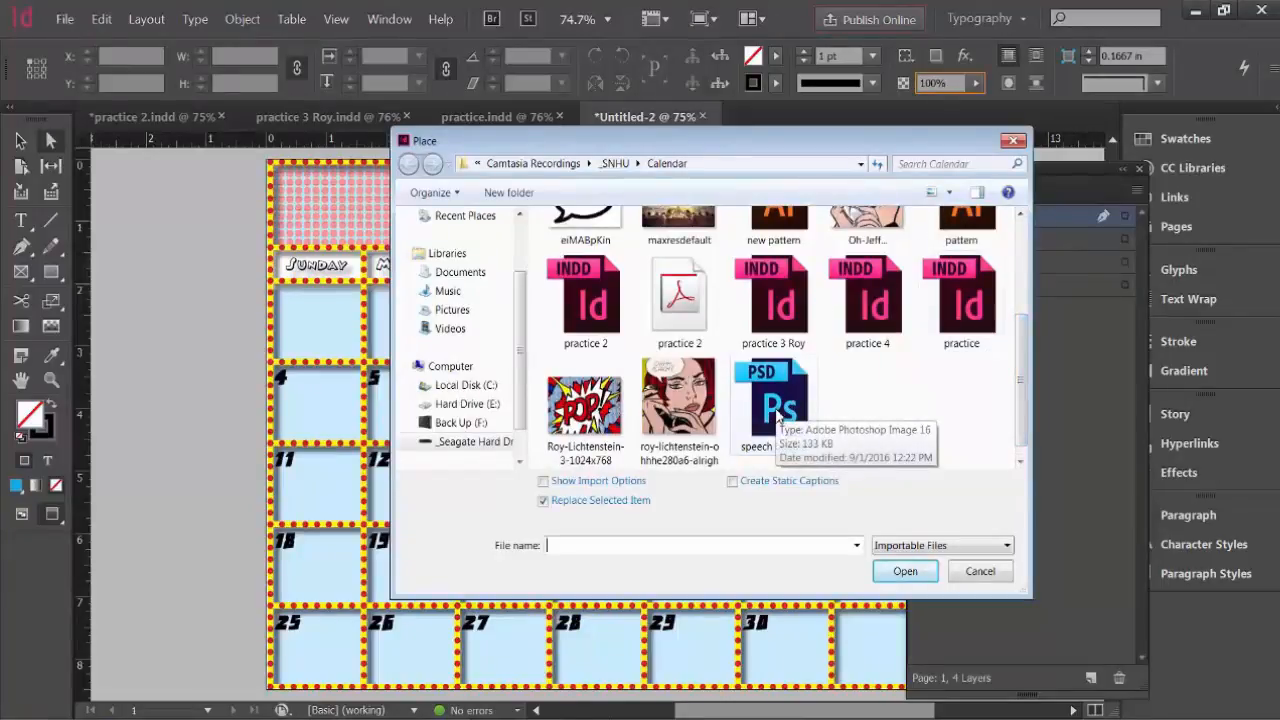
double_click(778, 410)
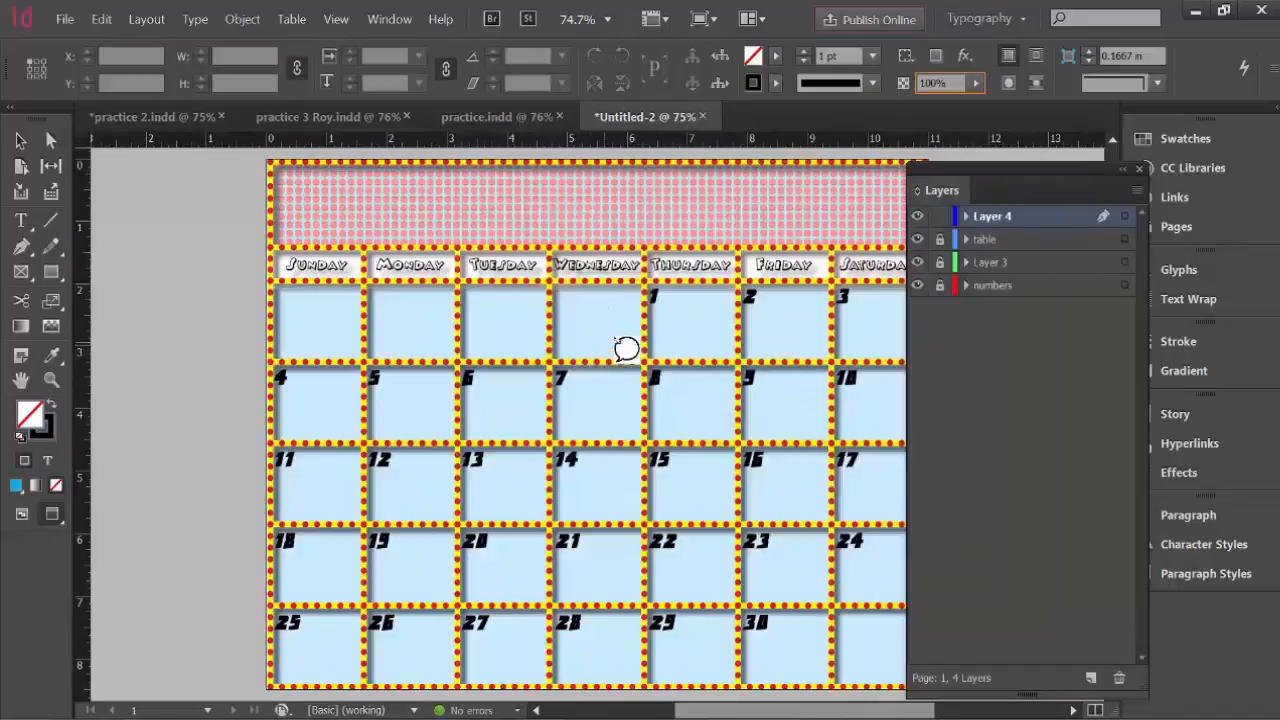
click(705, 340)
double_click(687, 328)
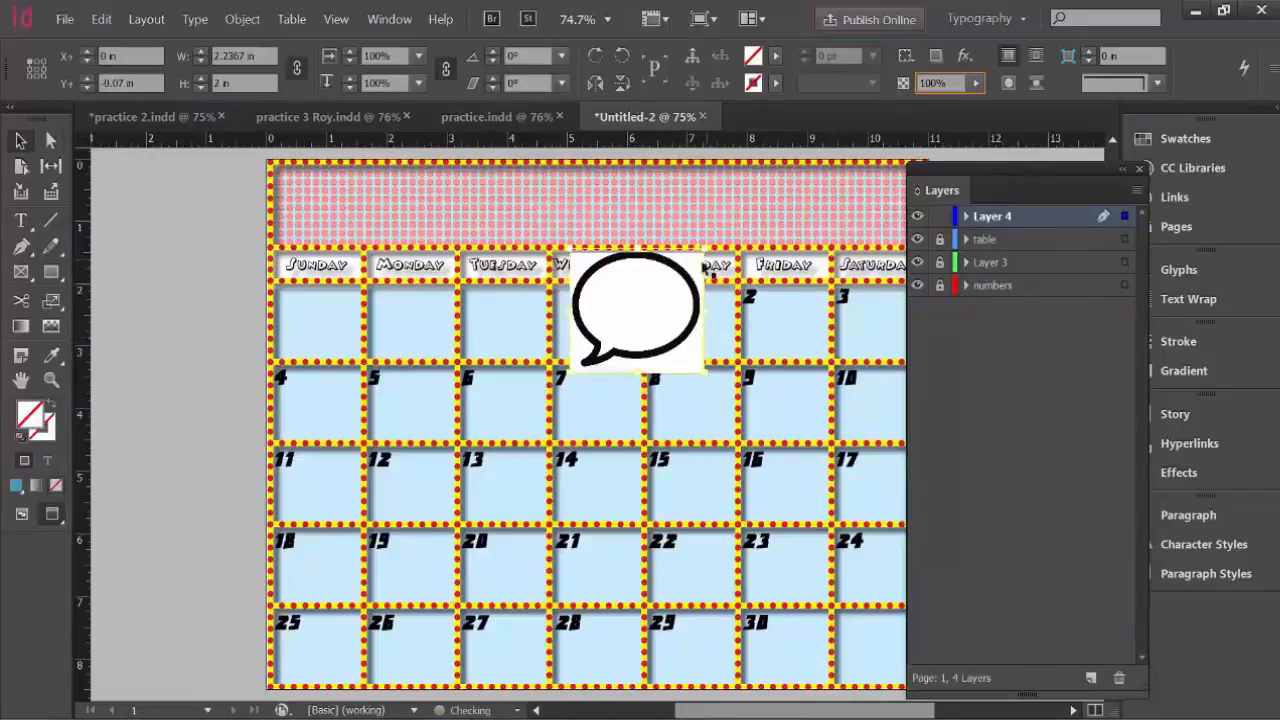
key(ctrl+z)
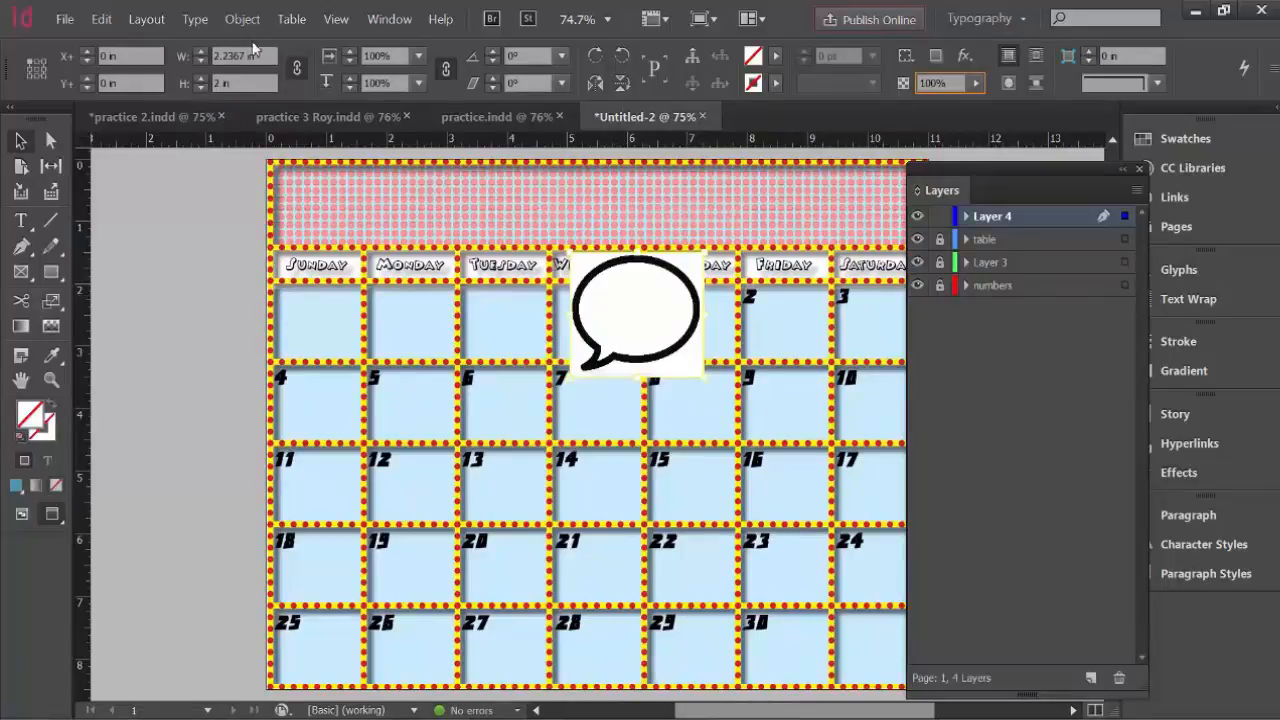
- Apply a clipping path to the placed speech bubble, using the Photoshop Path type with Path 1
click(243, 22)
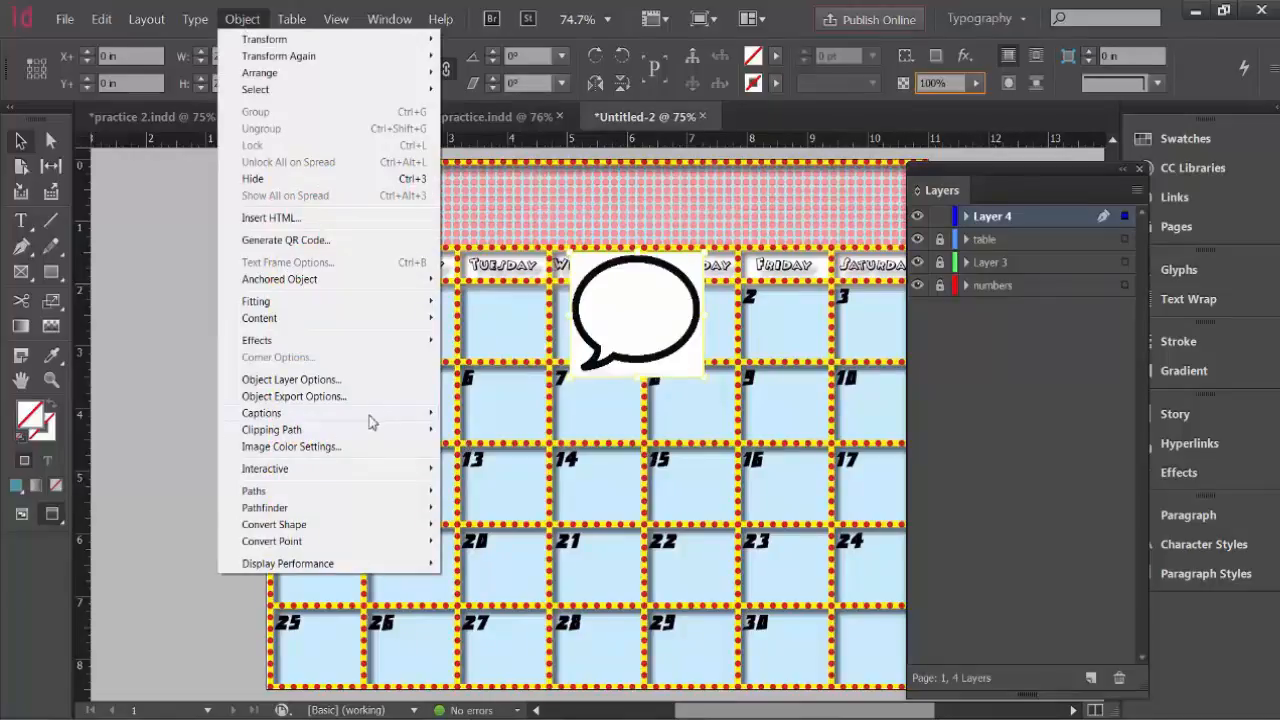
mouse_move(366, 430)
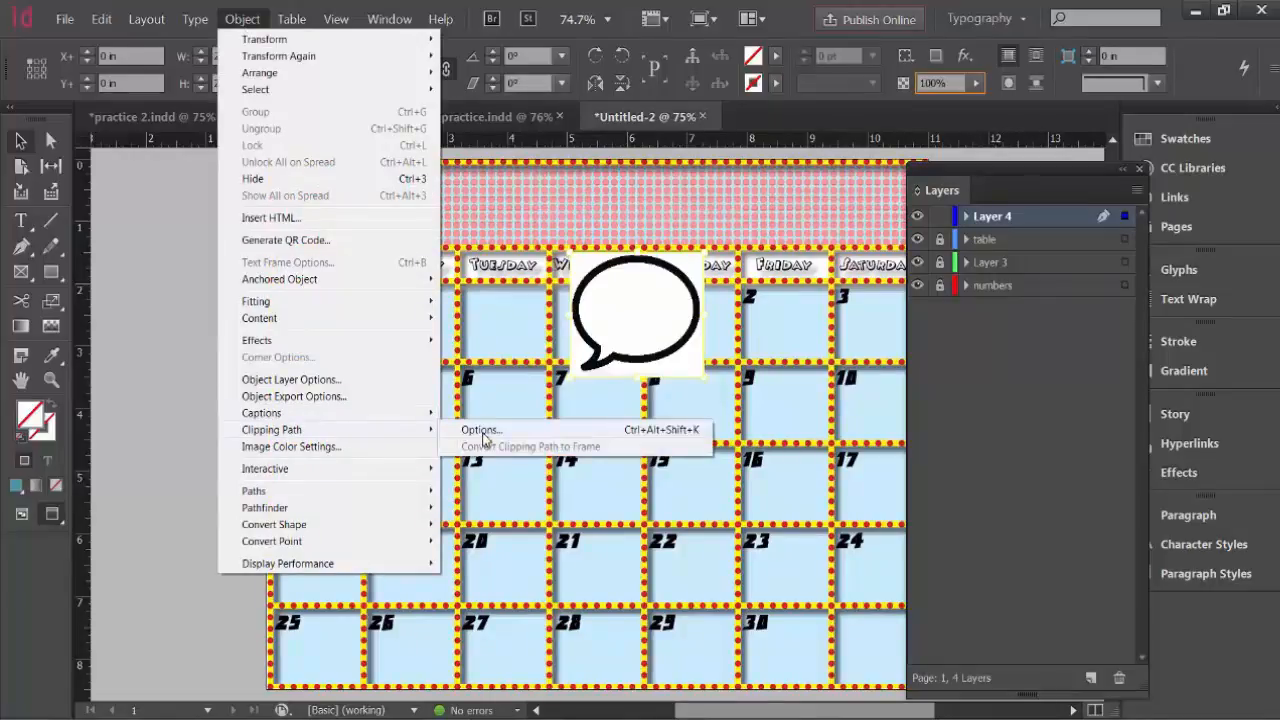
click(481, 431)
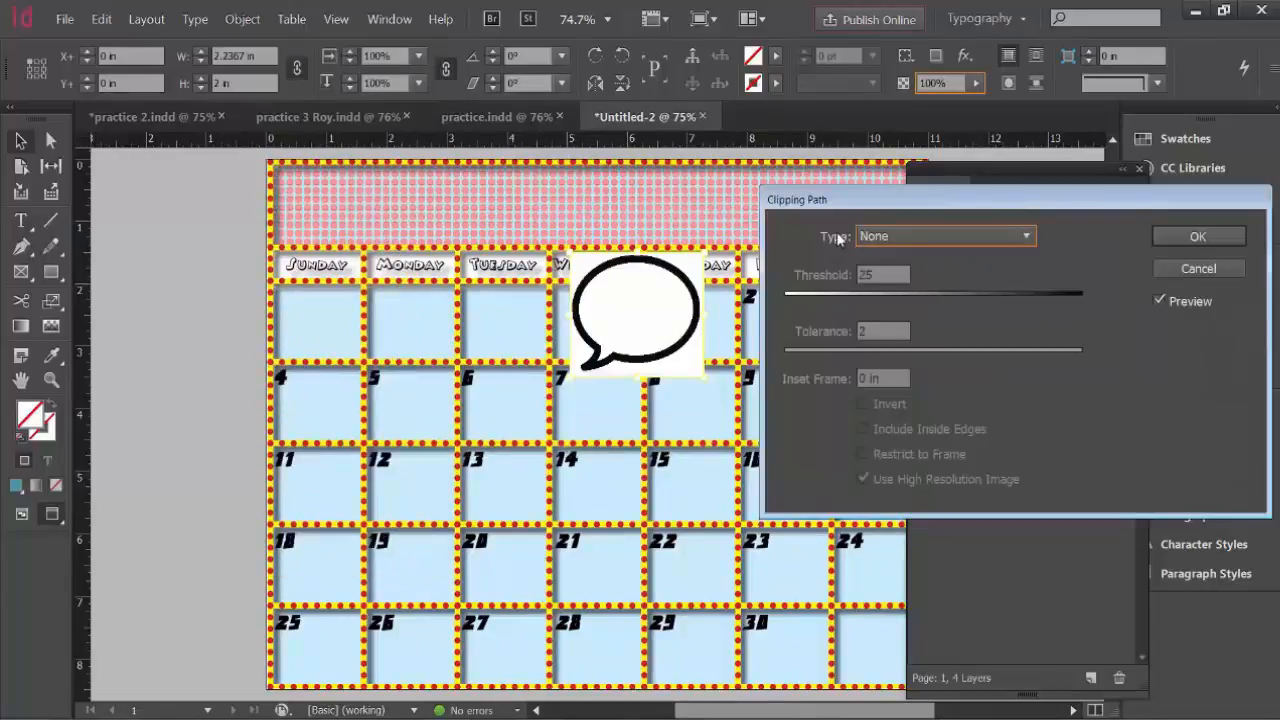
click(907, 236)
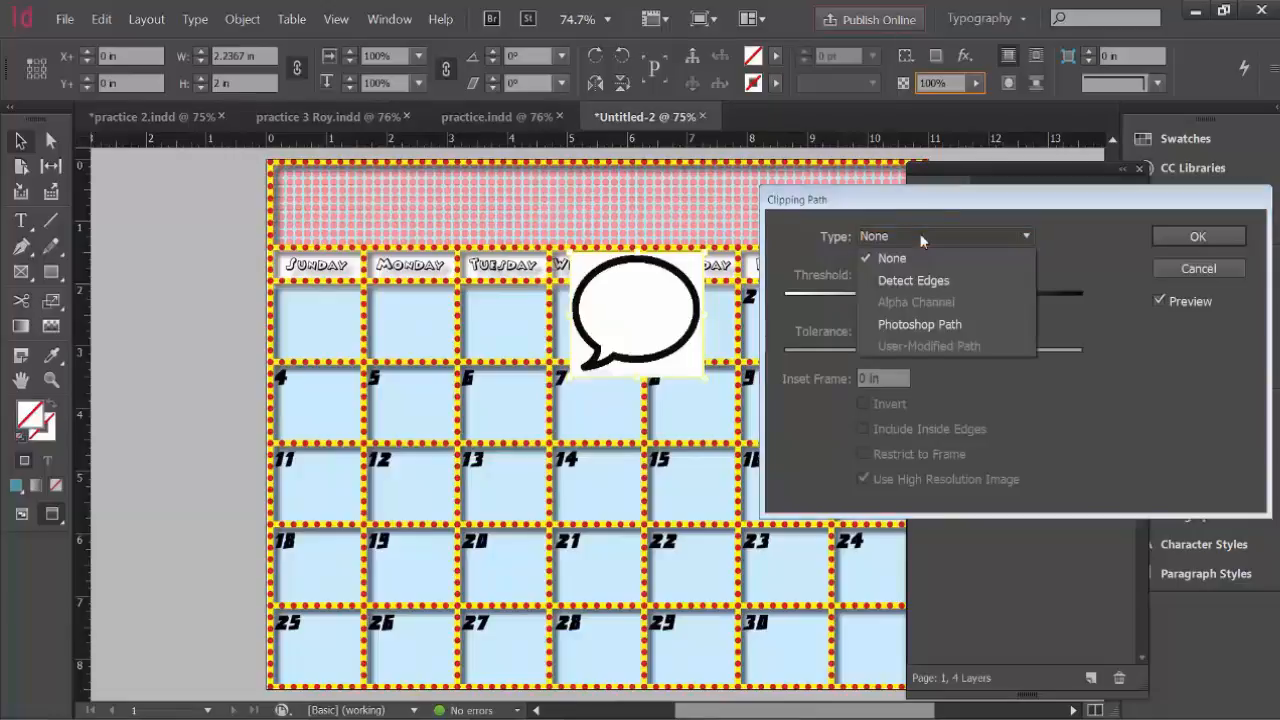
click(936, 322)
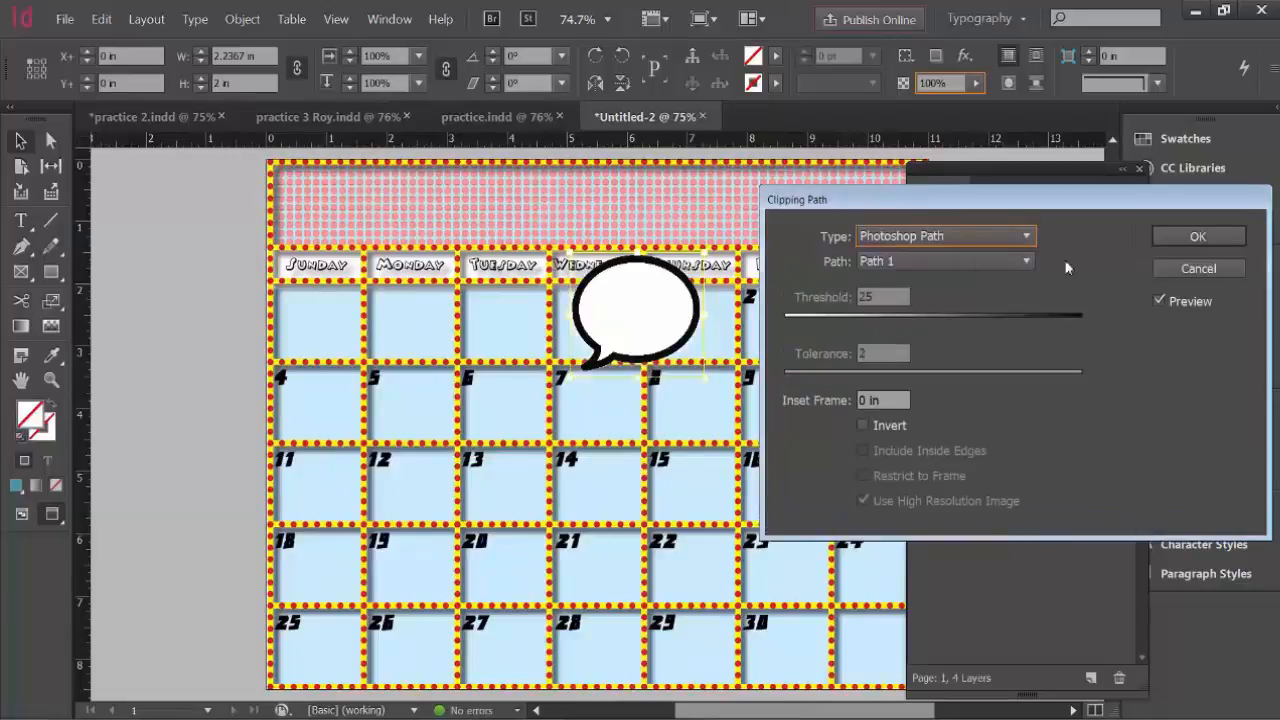
click(1197, 237)
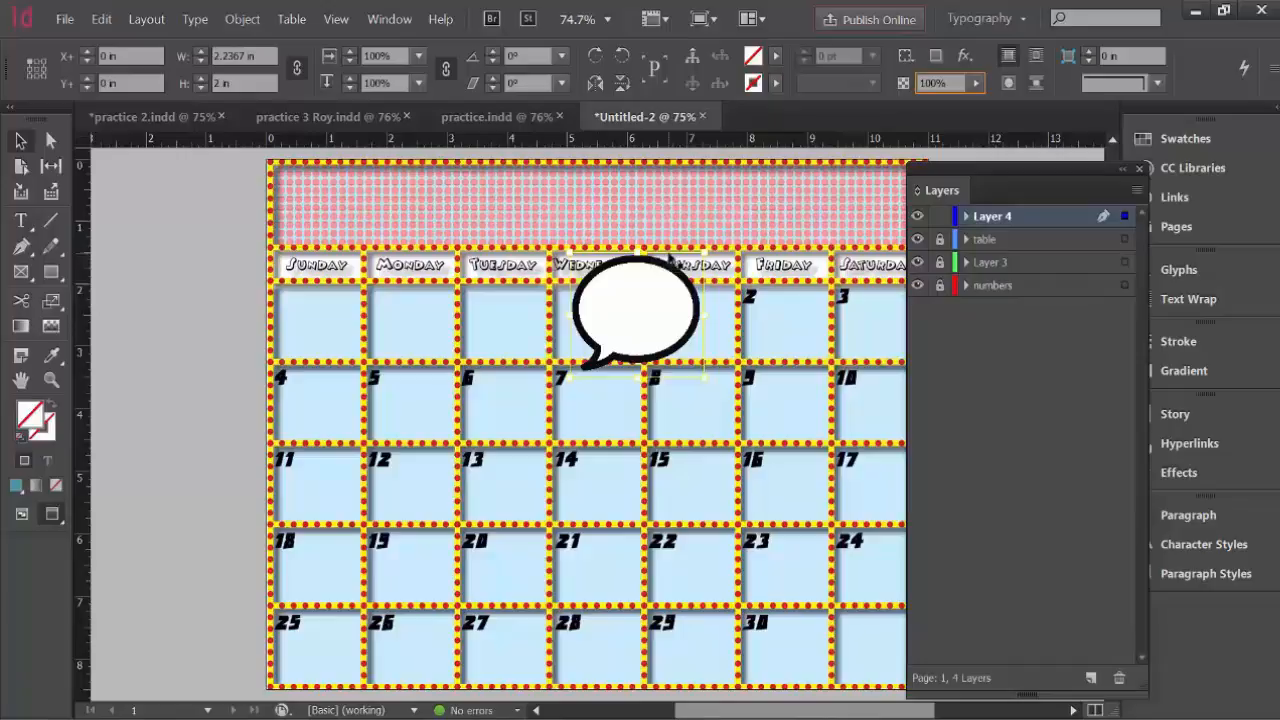
- Move the speech bubble down between cells 7 and 8, shrink its frame to about 1.32 by 1.18 in, and fit the content to the frame
drag(671, 258, 686, 322)
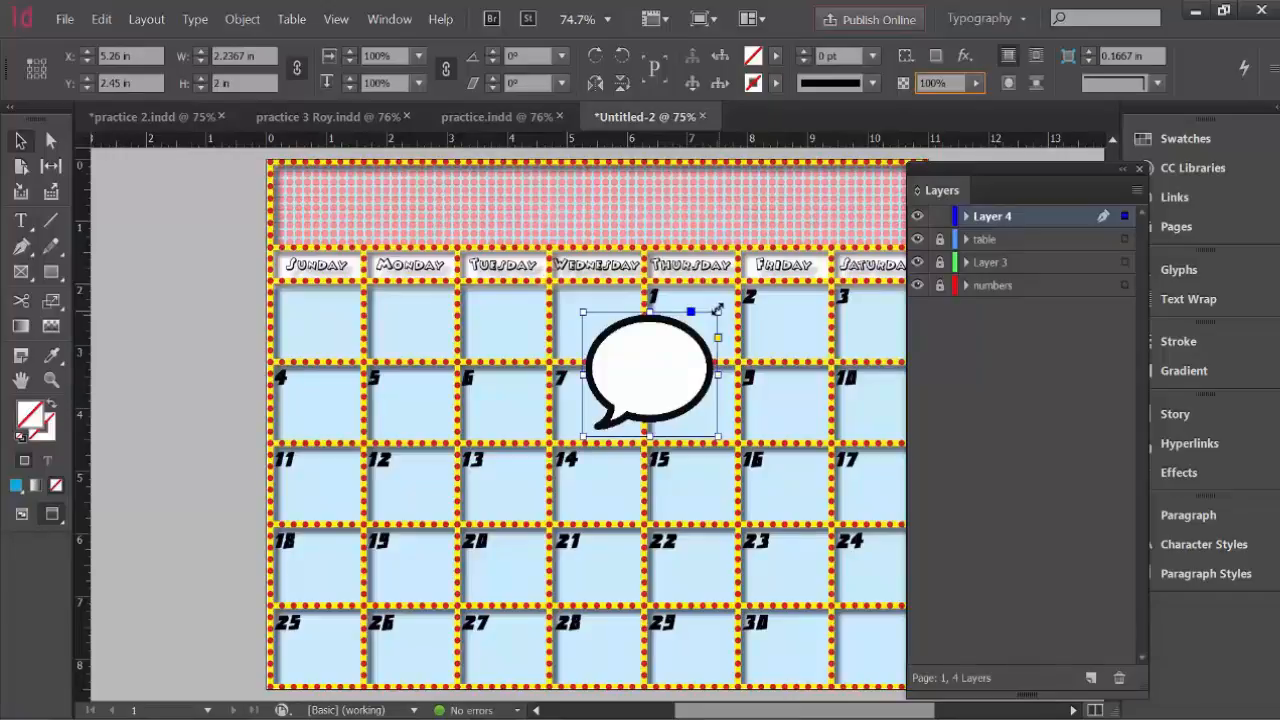
drag(717, 311, 658, 378)
right_click(630, 394)
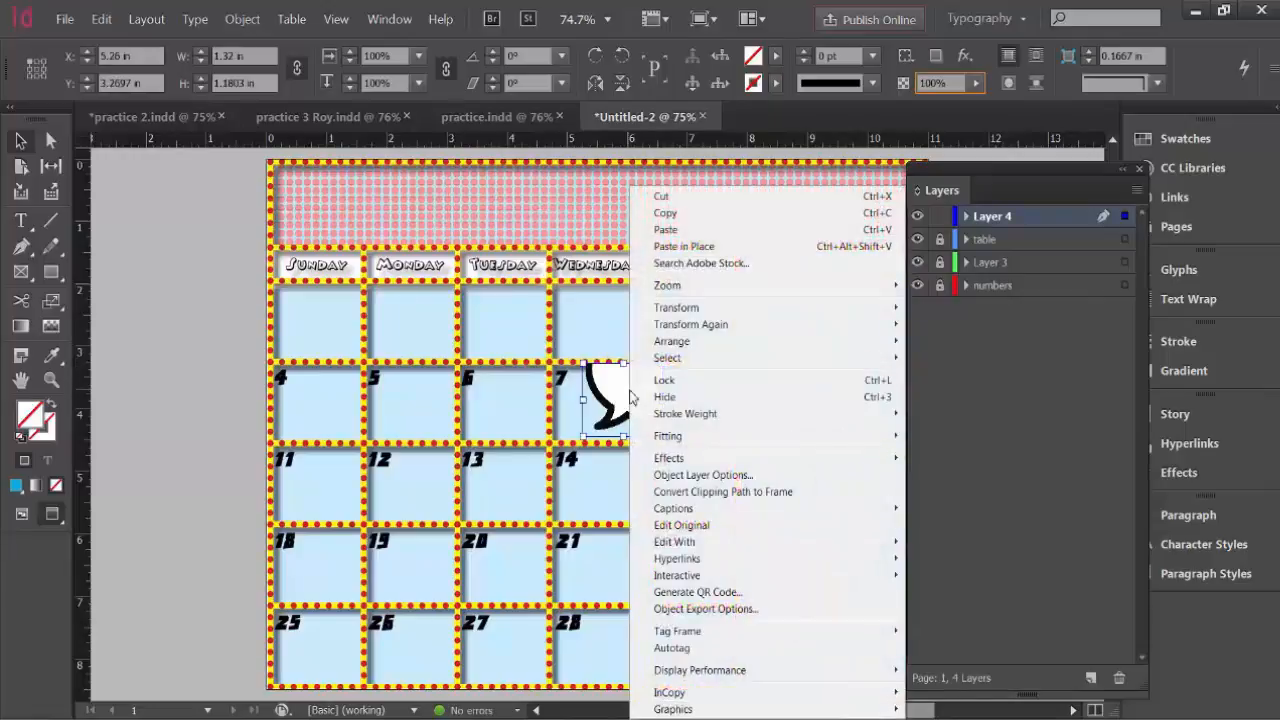
mouse_move(680, 438)
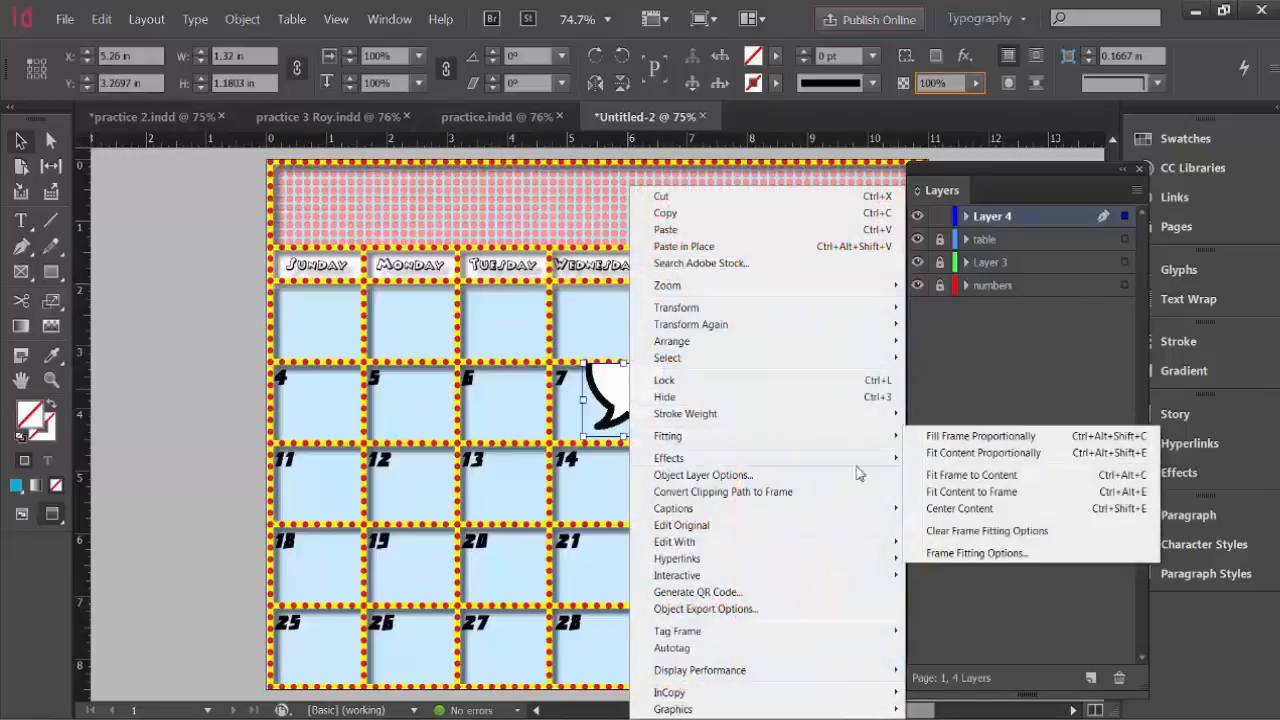
click(967, 492)
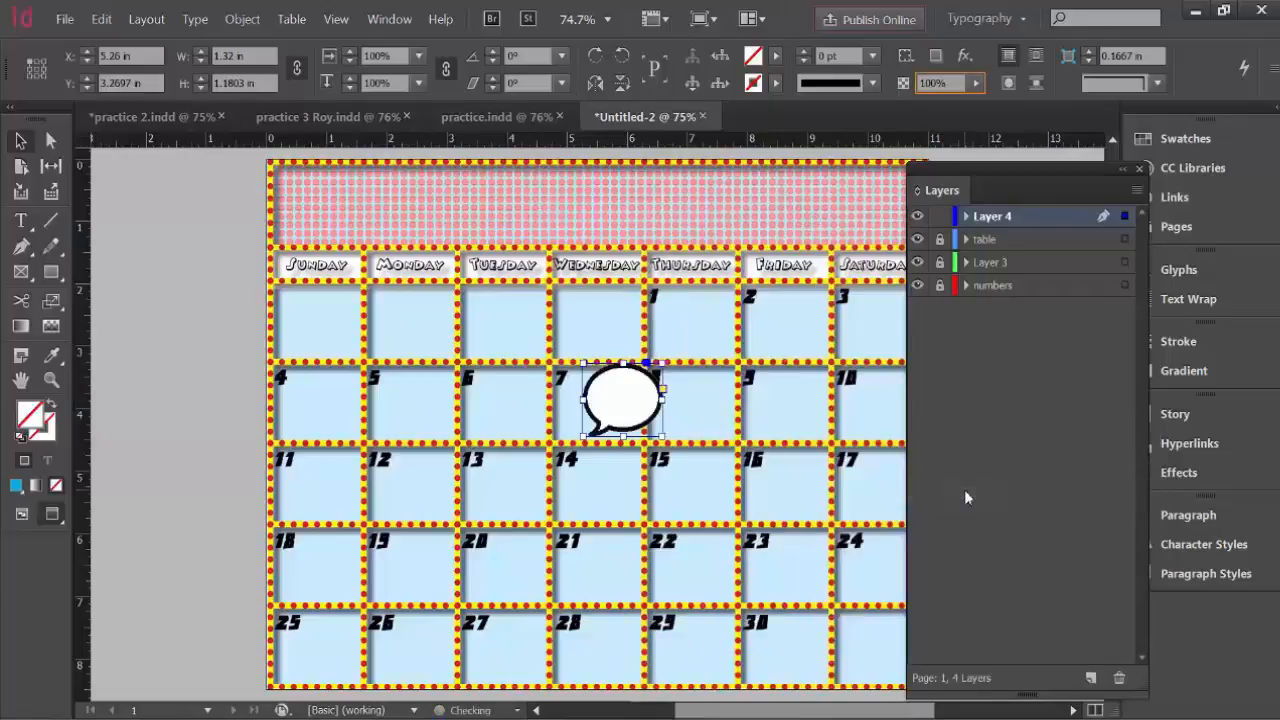
click(229, 314)
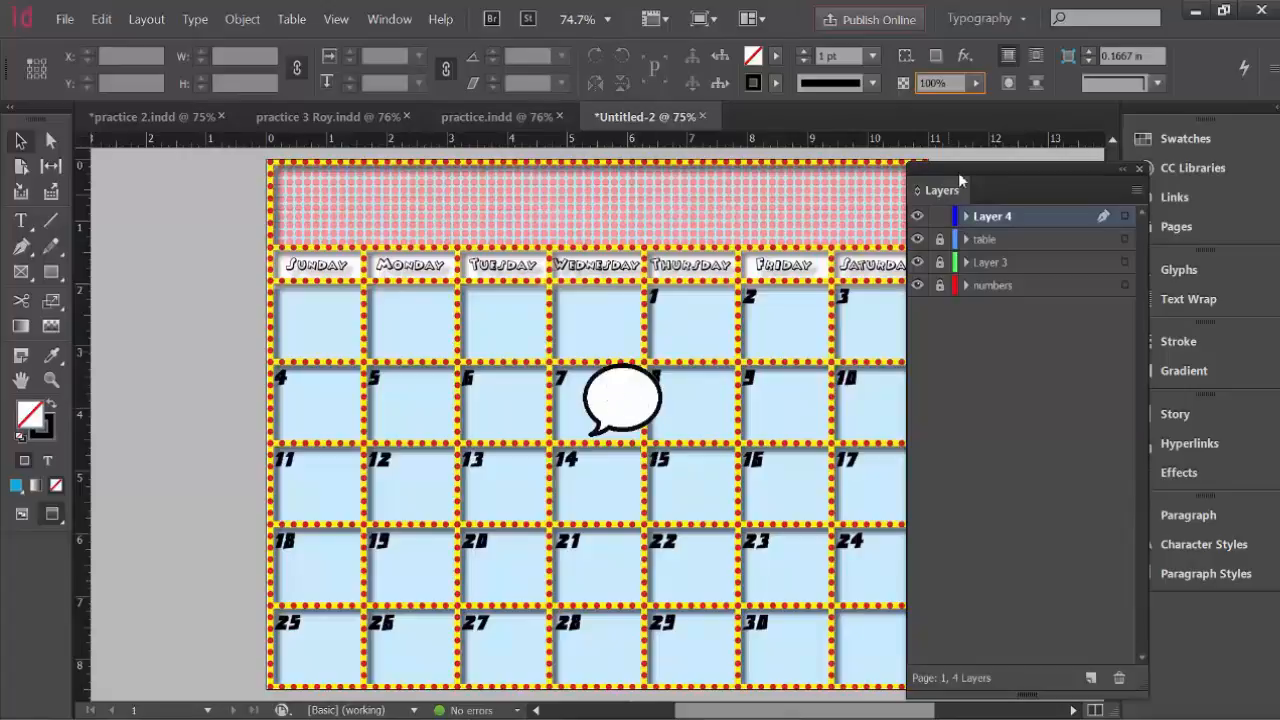
- Add a new layer above Layer 4 and create a text frame reading "September" across the patterned header
drag(960, 180, 1049, 200)
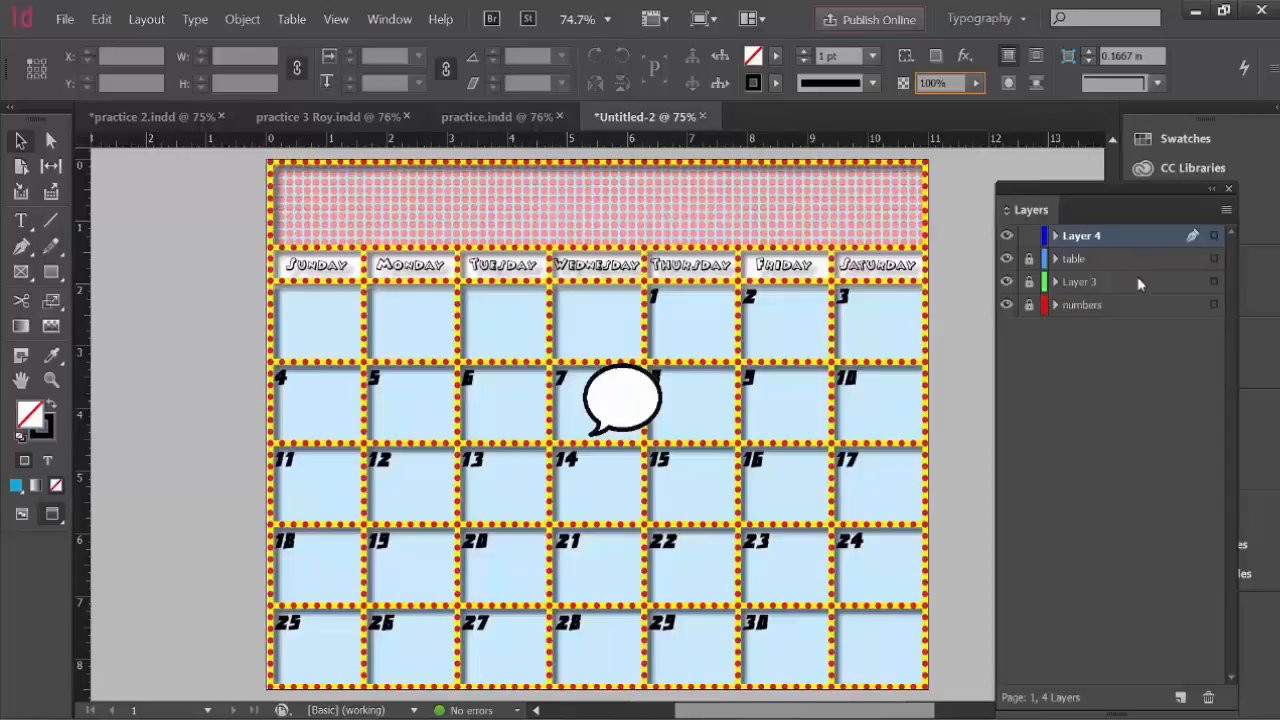
click(1180, 697)
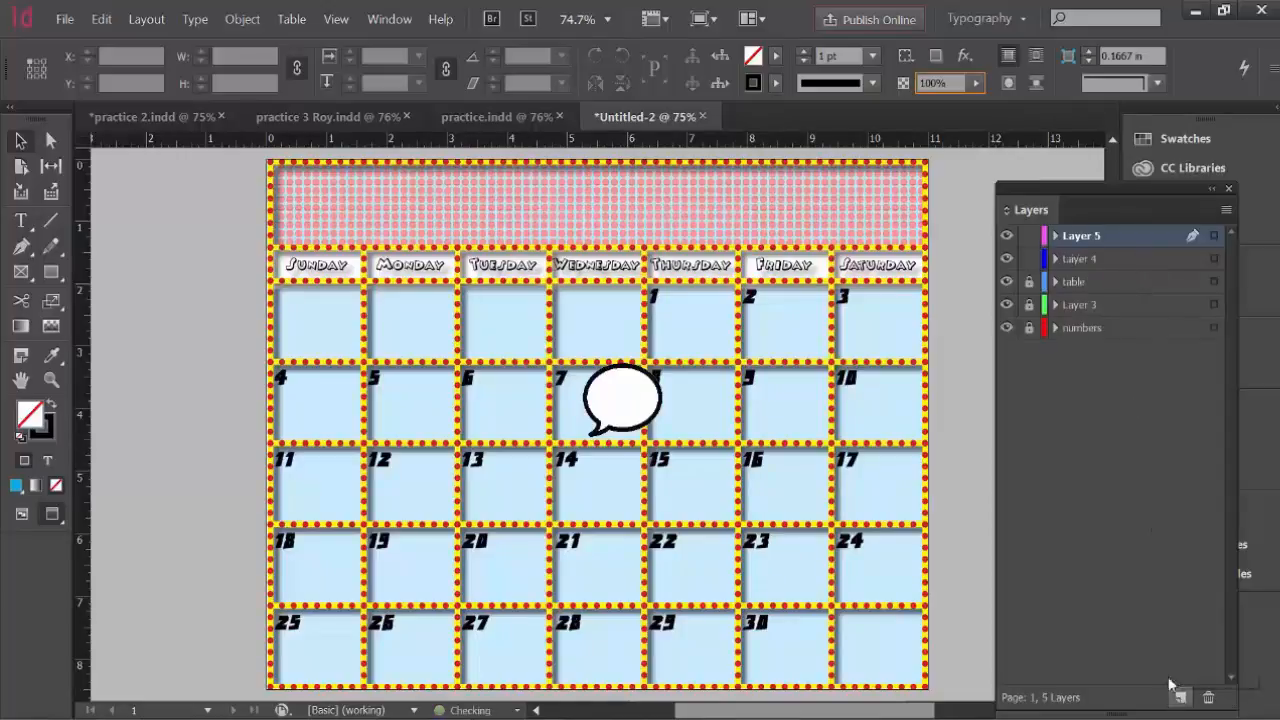
click(20, 220)
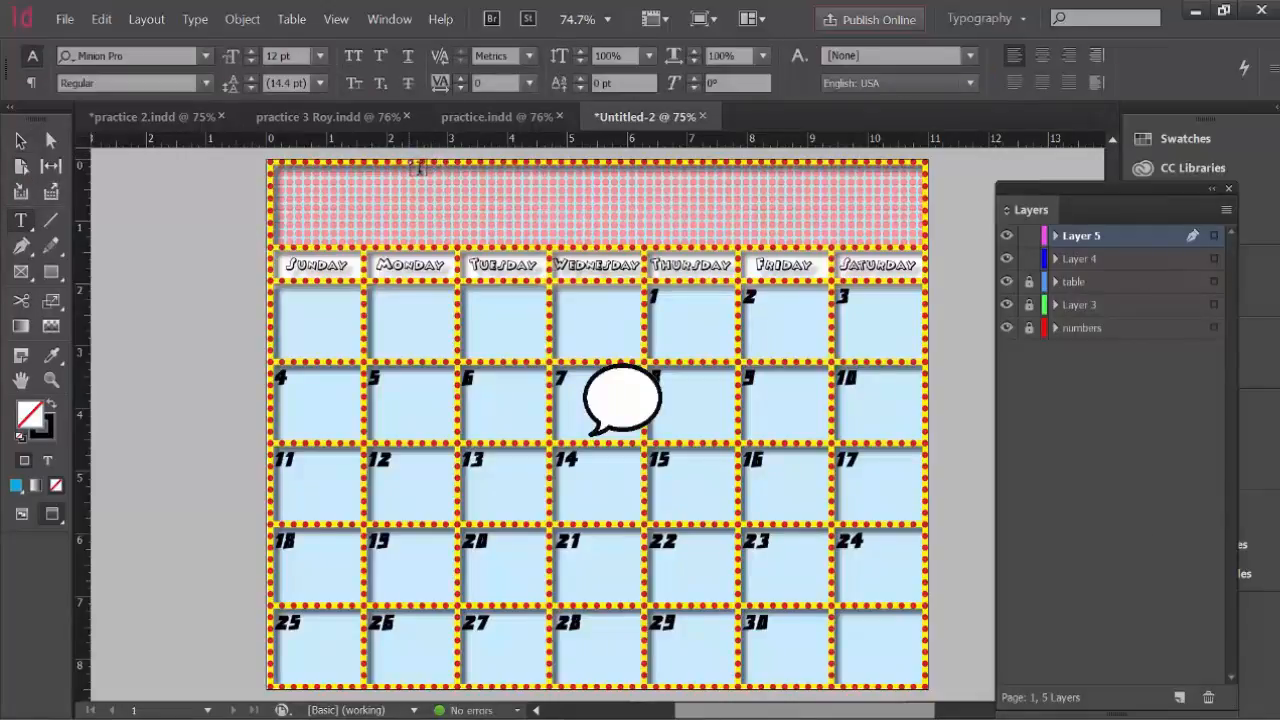
click(760, 265)
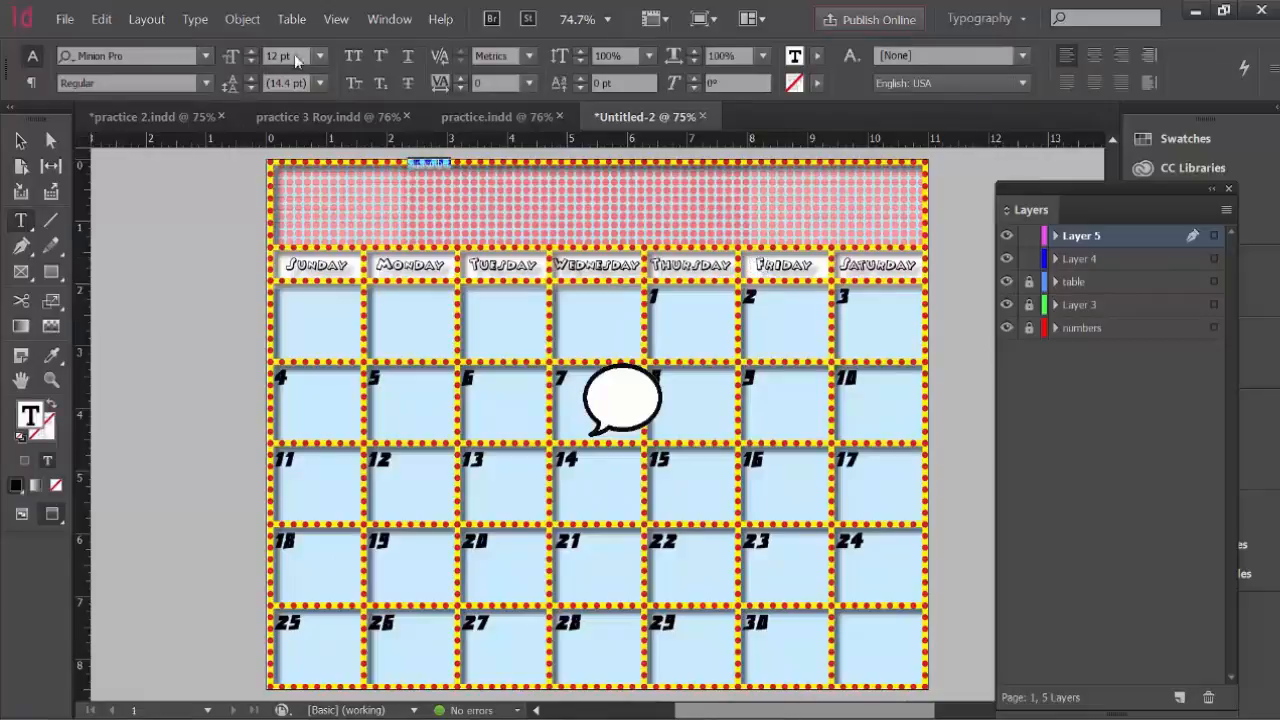
- Format the "September" title text at 72 pt in the Minnie font
click(320, 56)
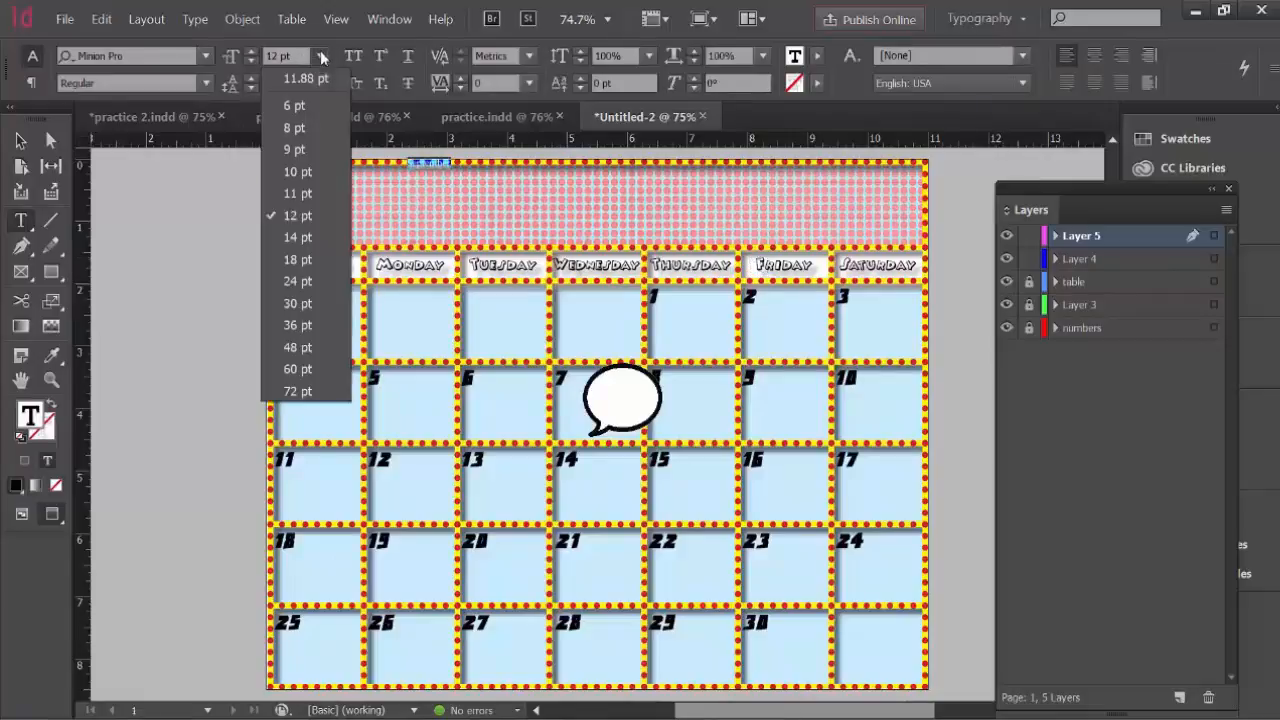
click(304, 394)
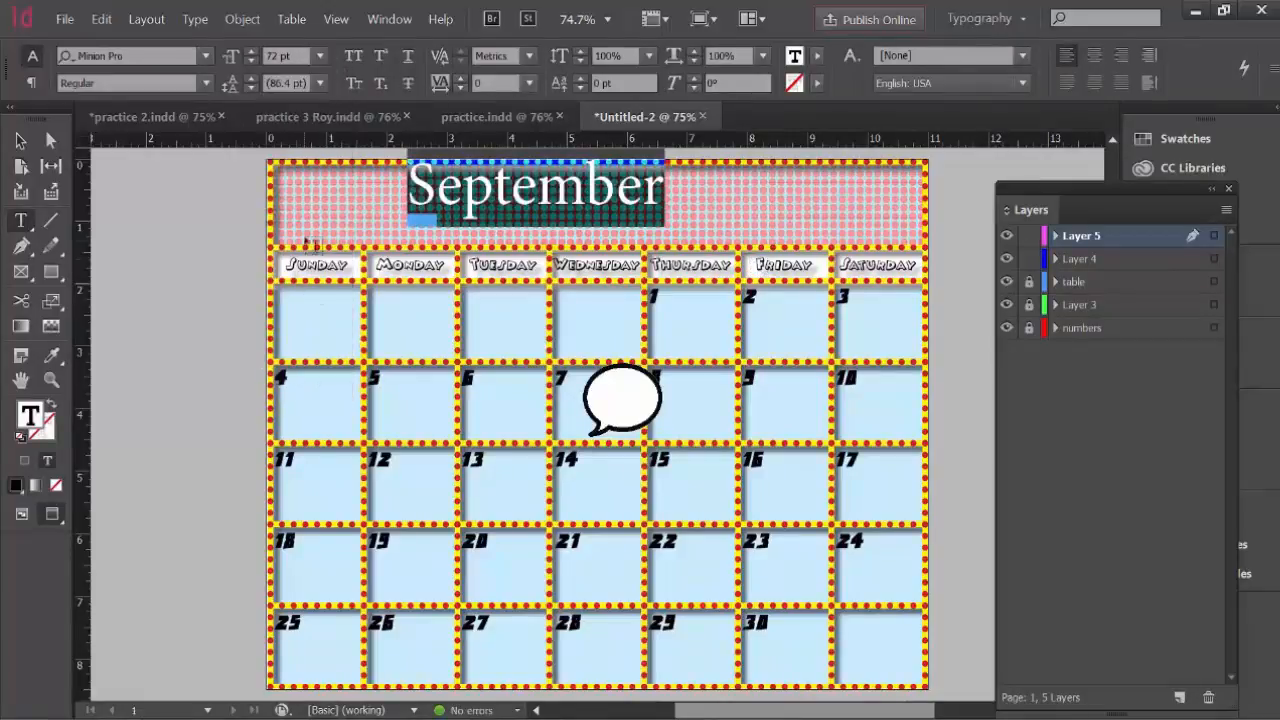
click(205, 56)
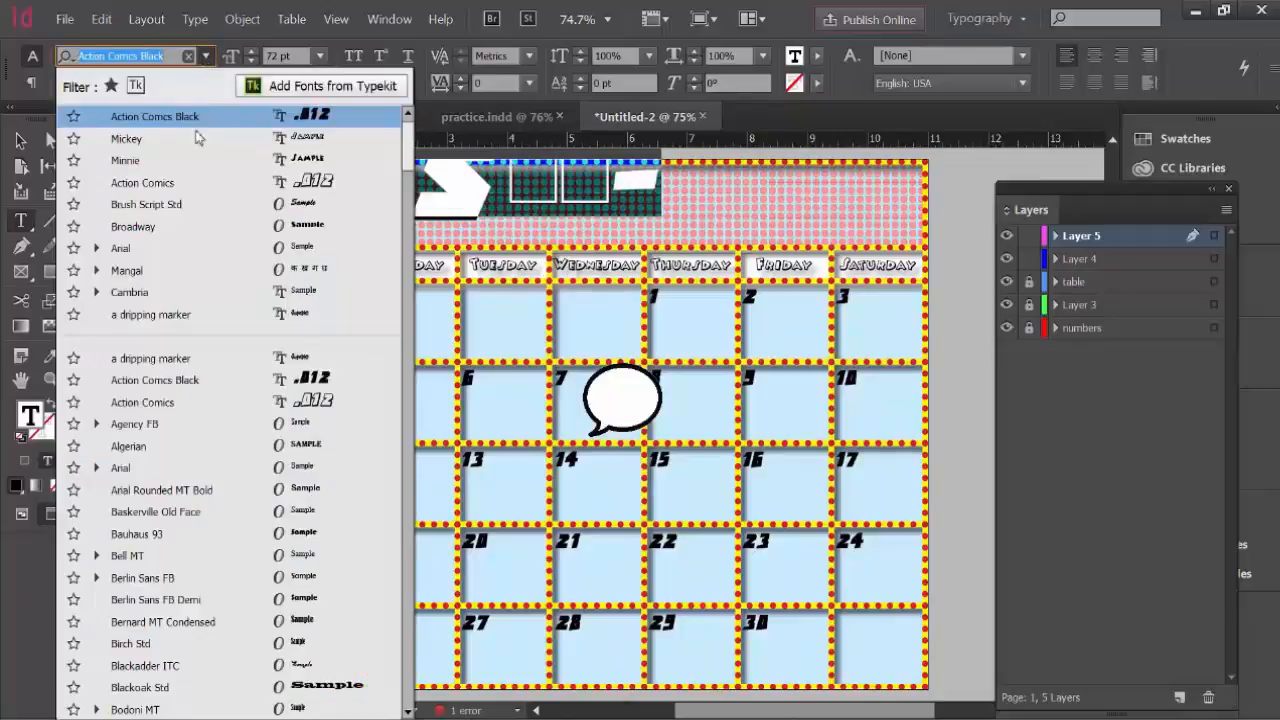
text(Mi)
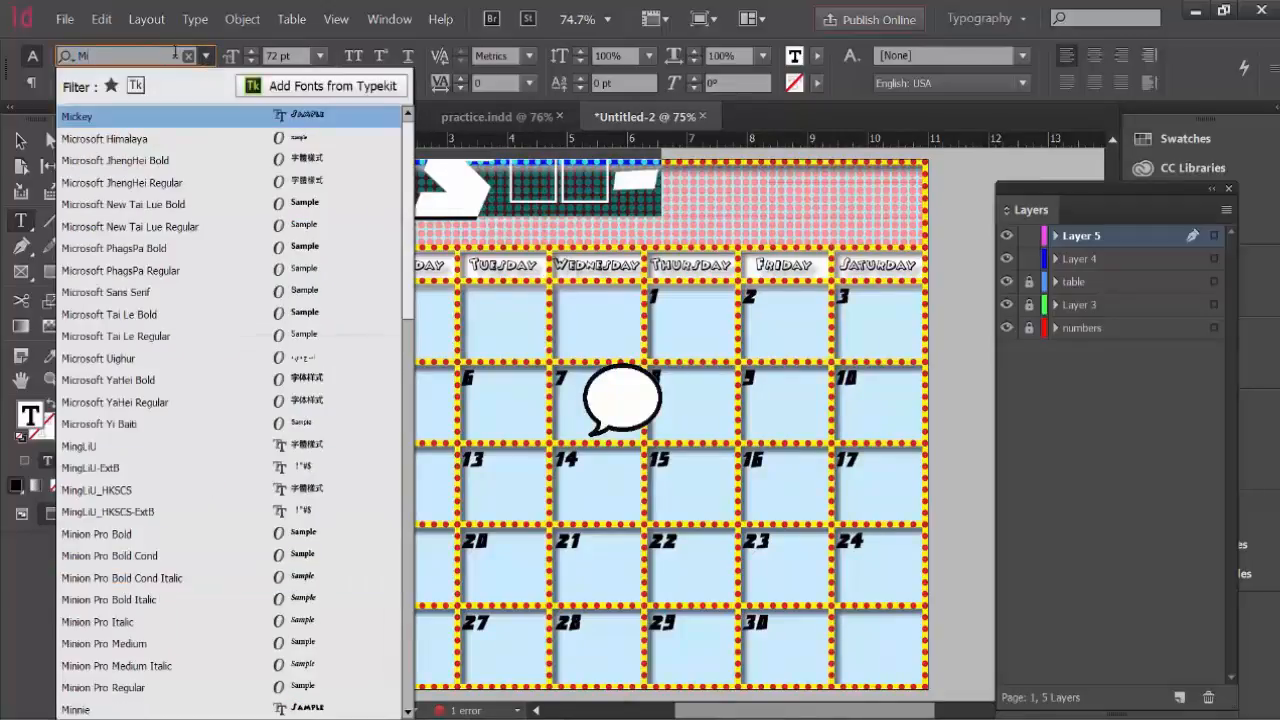
text(nni)
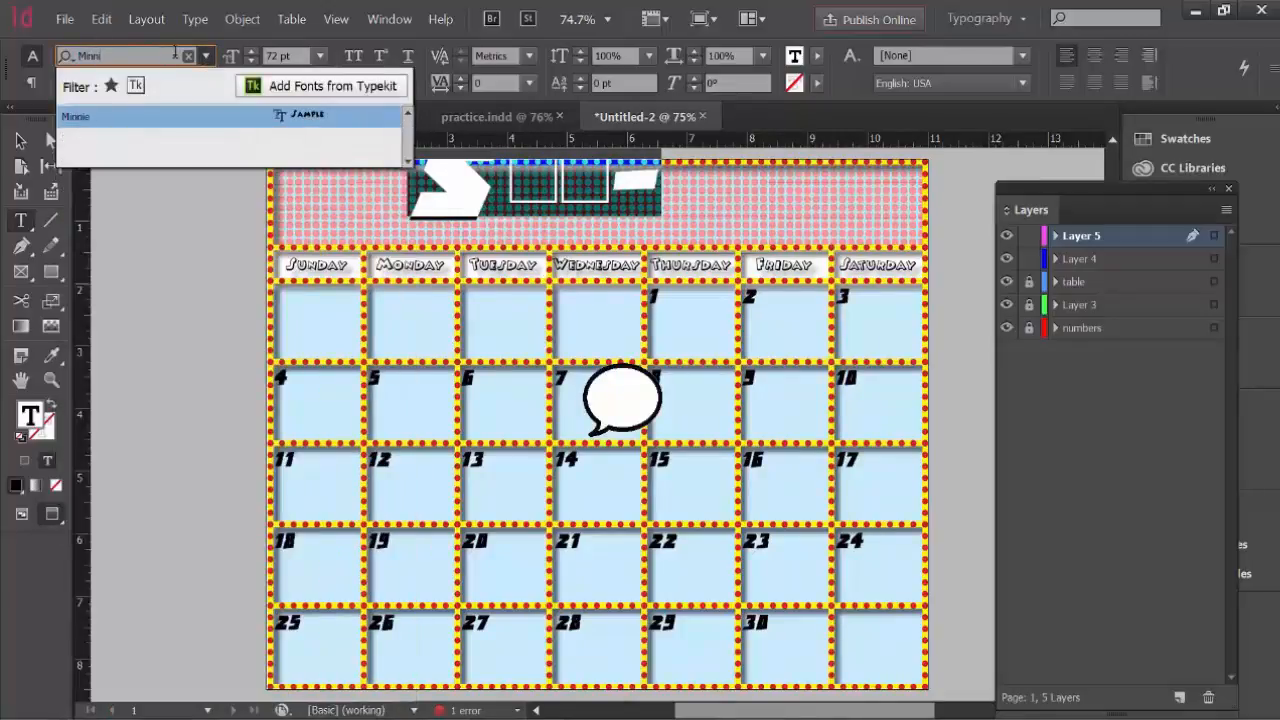
click(151, 110)
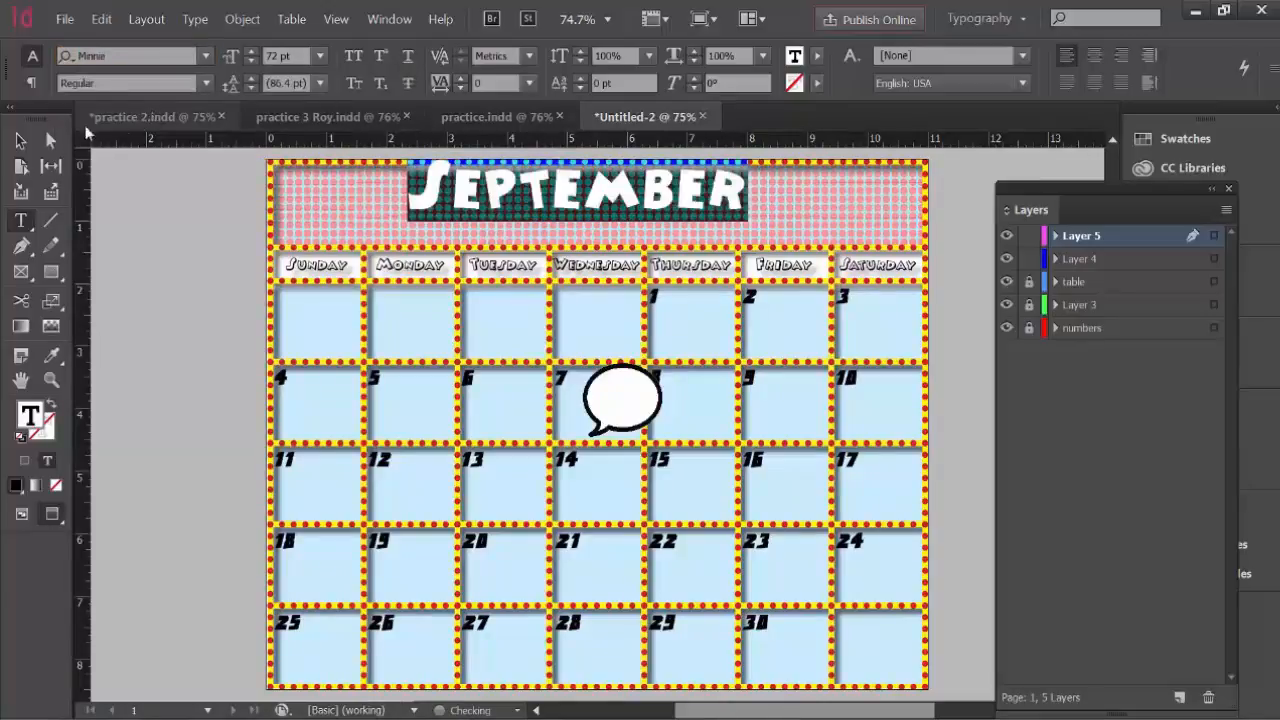
- Move the "September" title frame to about X 2.66 in, Y 0.25 in, centring it in the patterned header, and deselect it
click(20, 140)
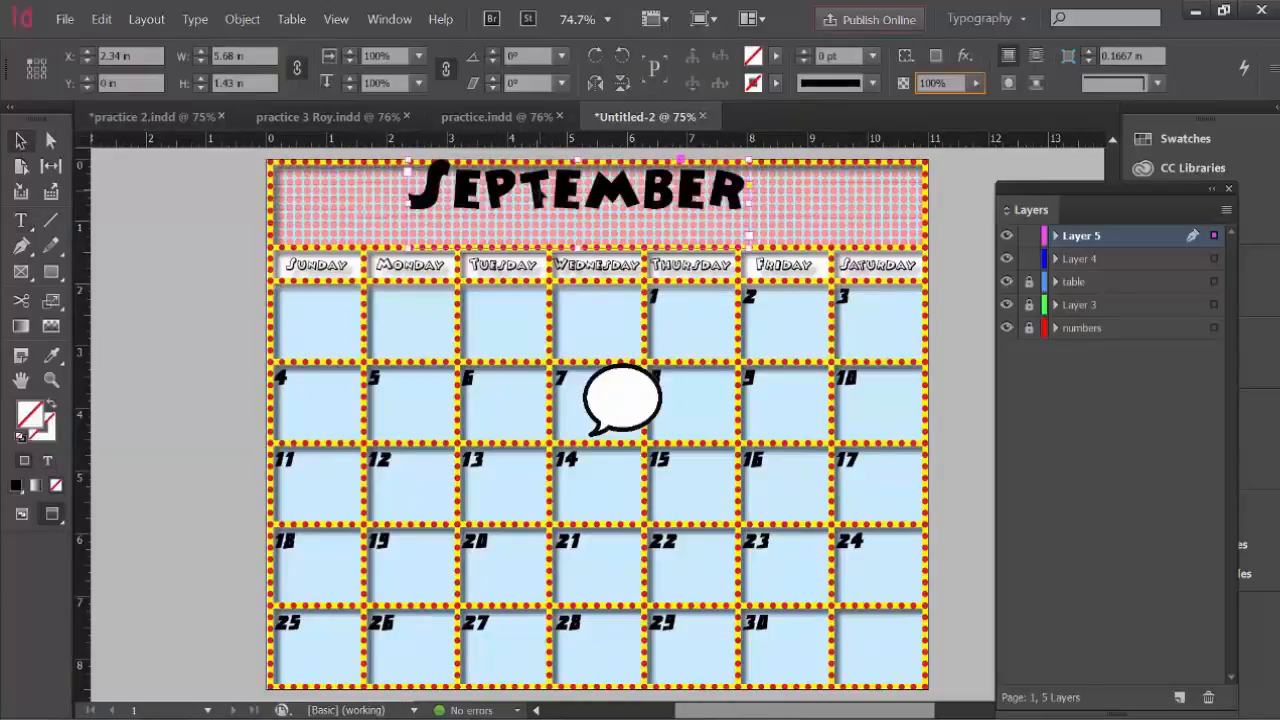
drag(545, 198, 594, 206)
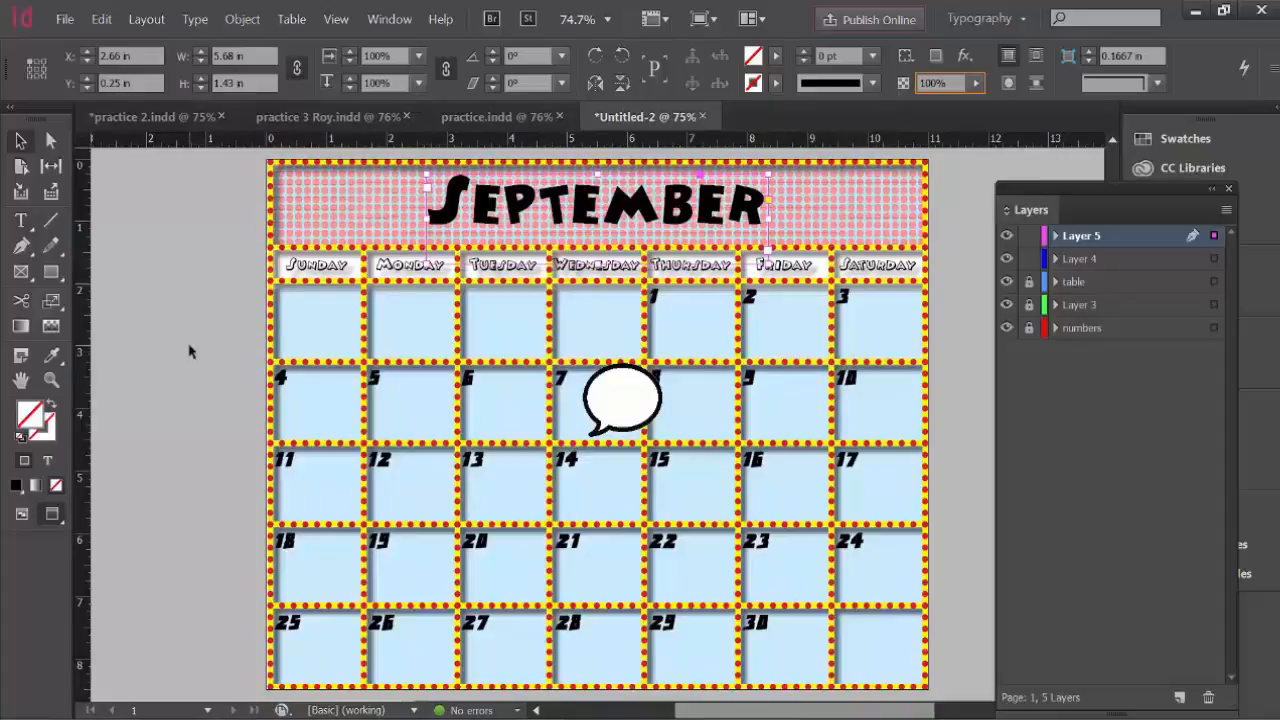
click(972, 388)
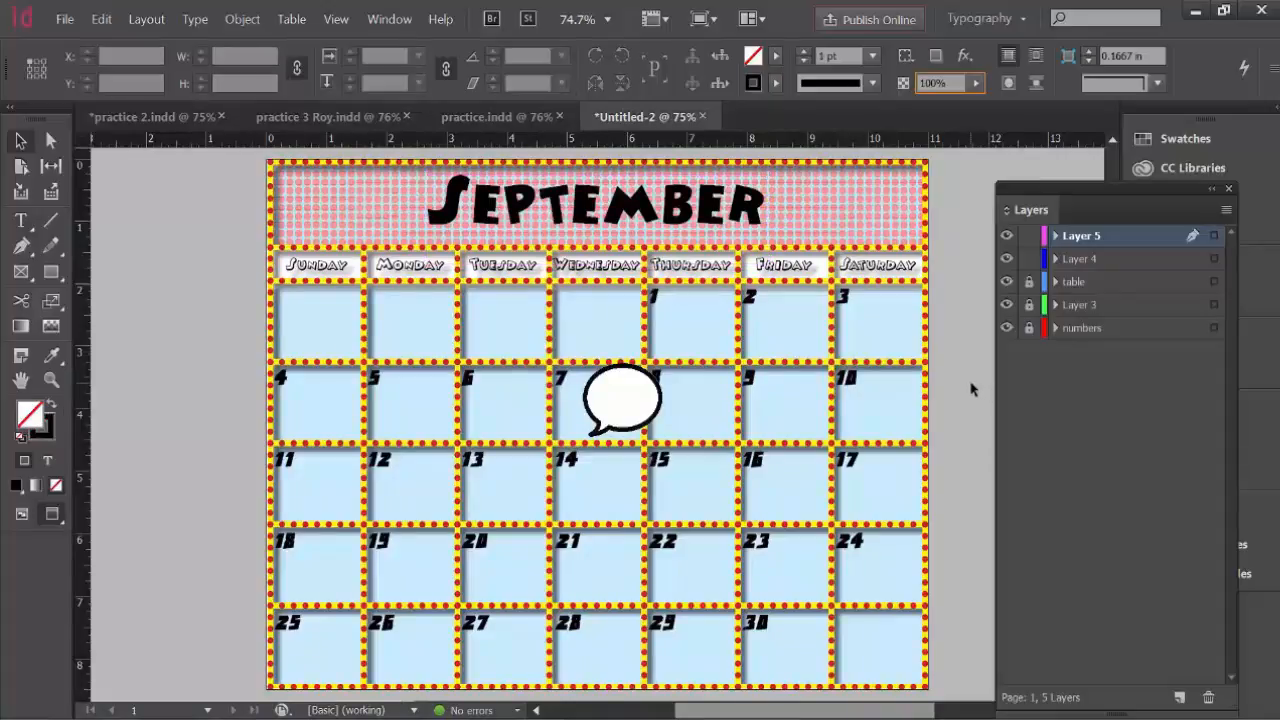